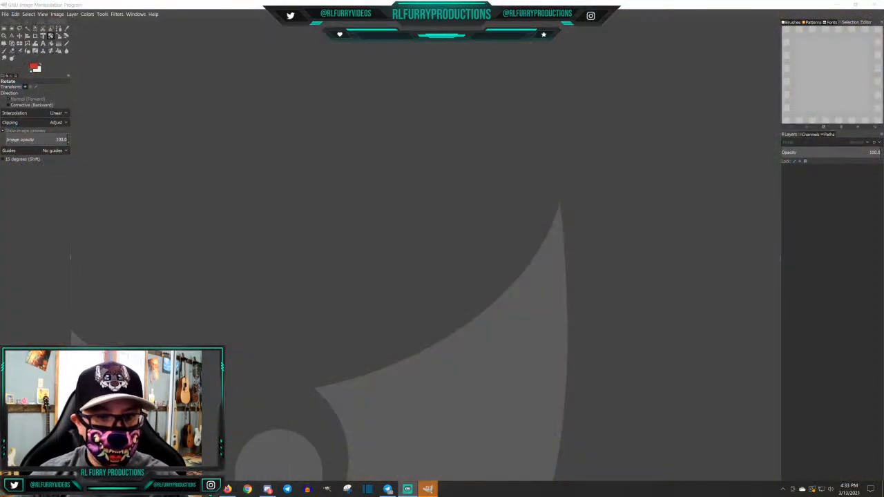
# Open the BadDrawings folder inside Videos in File Explorer
pyautogui.click(210, 494)
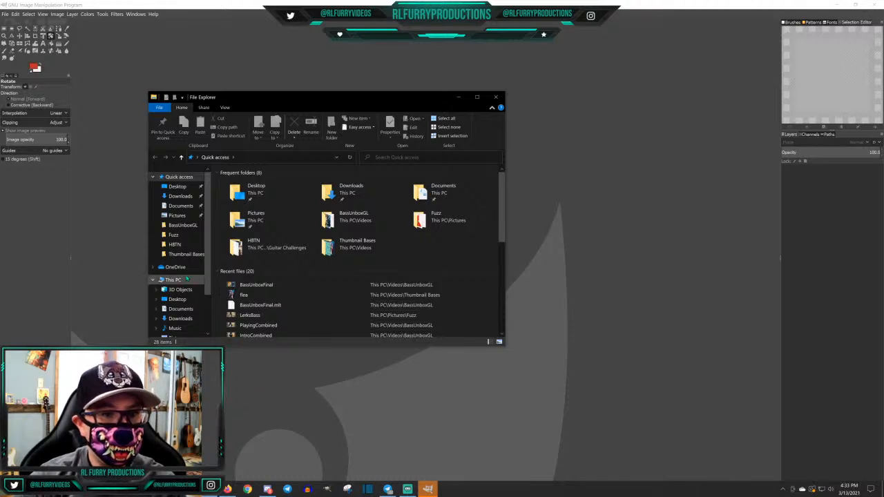
pyautogui.click(176, 216)
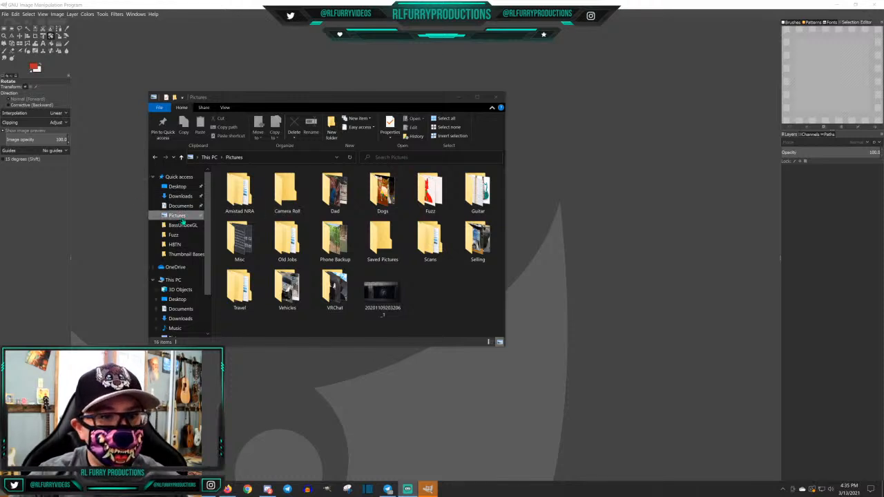
pyautogui.scroll(-2, 183, 303)
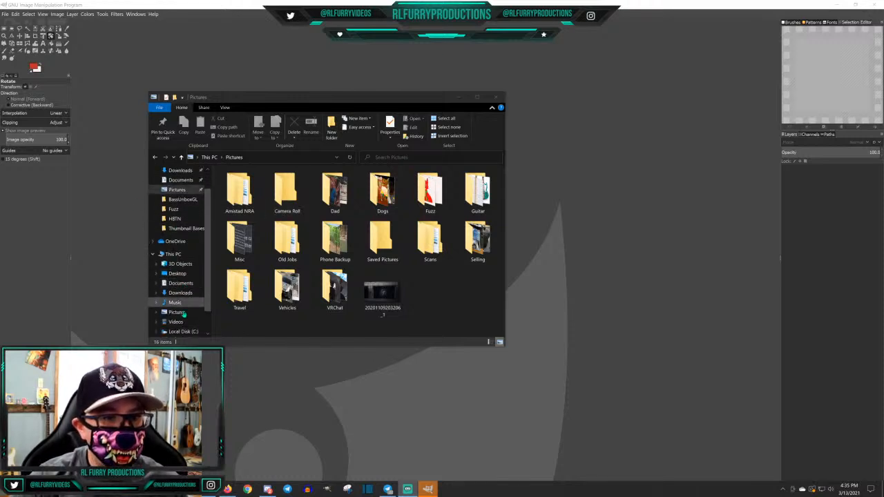
pyautogui.click(176, 322)
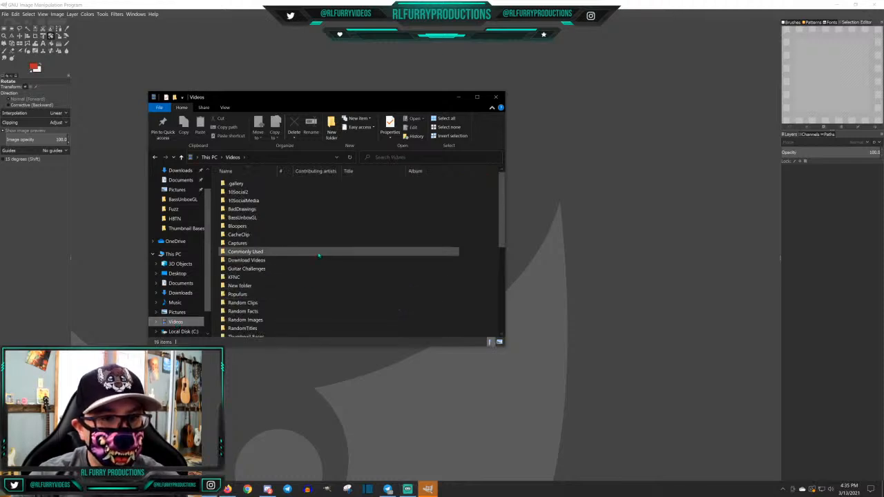
pyautogui.doubleClick(243, 210)
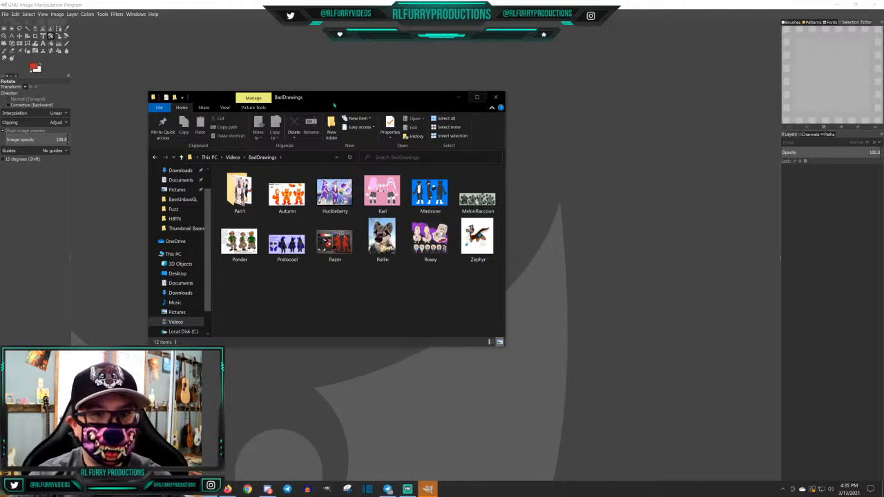
# Move the folder window to the other monitor, and maximize the Autumn.jpg reference sheet before moving it there too
pyautogui.moveTo(309, 99); pyautogui.dragTo(883, 43)
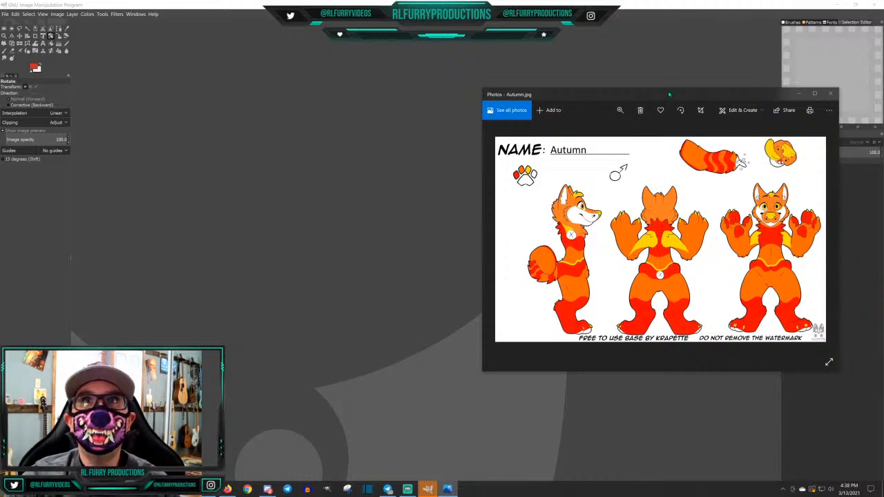
pyautogui.click(816, 94)
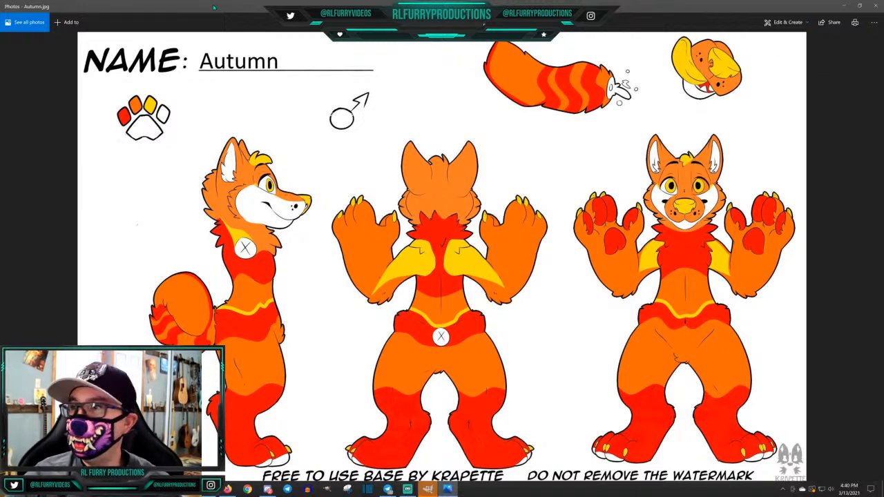
pyautogui.moveTo(173, 8); pyautogui.dragTo(883, 69)
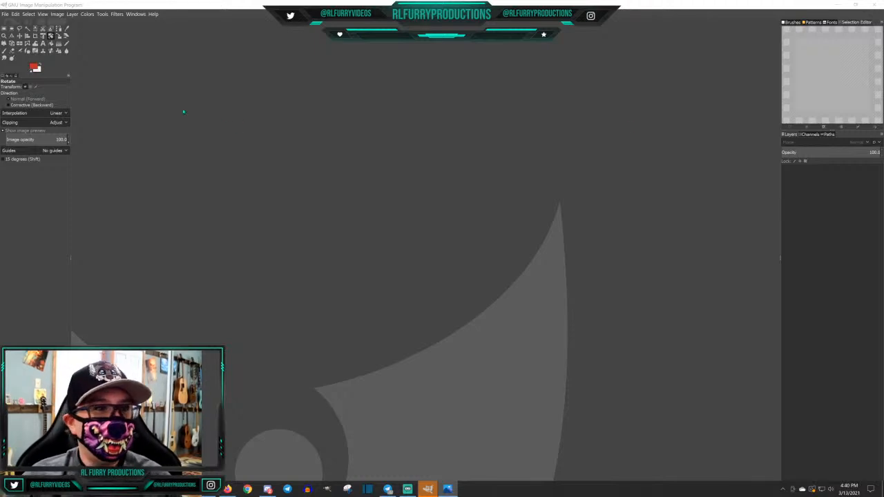
# Create a new blank image of 1920 × 1080 pixels
pyautogui.click(5, 13)
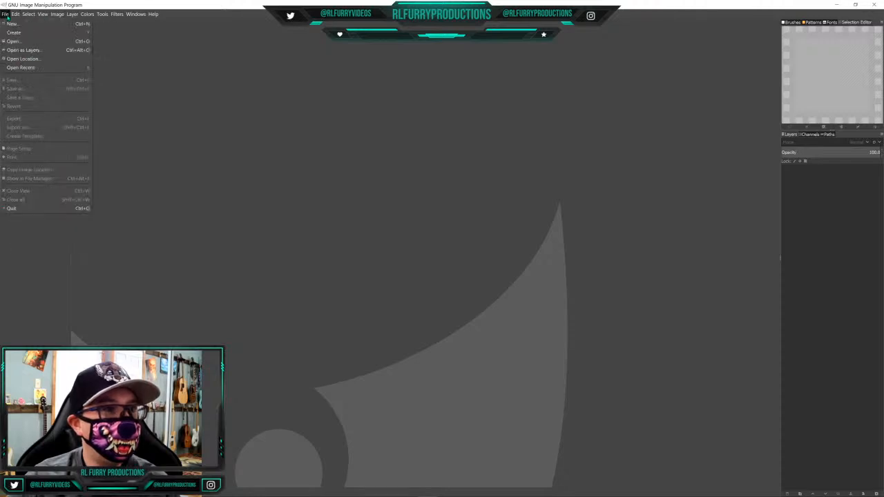
pyautogui.click(5, 14)
pyautogui.hotkey('ctrl', 'n')
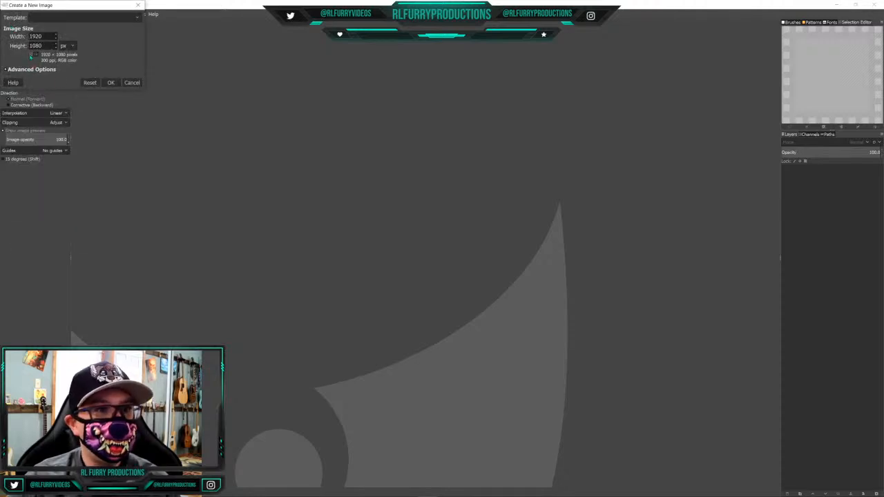
pyautogui.click(111, 83)
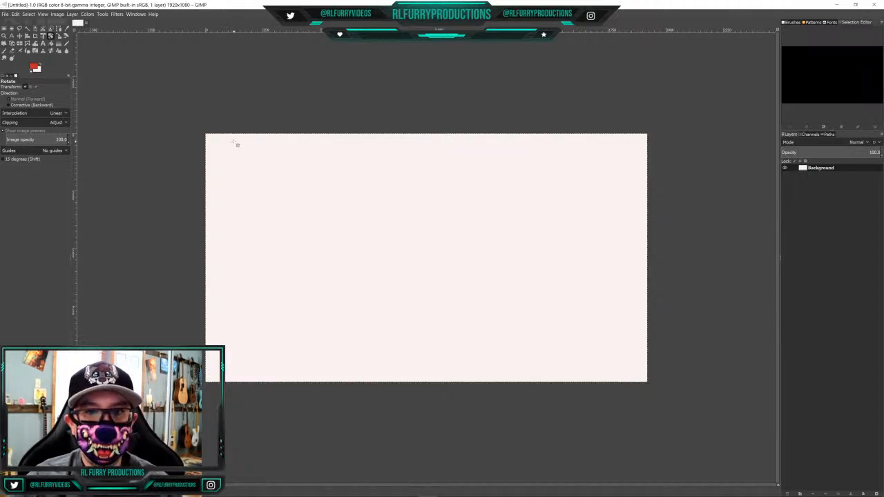
pyautogui.scroll(1, 237, 145)
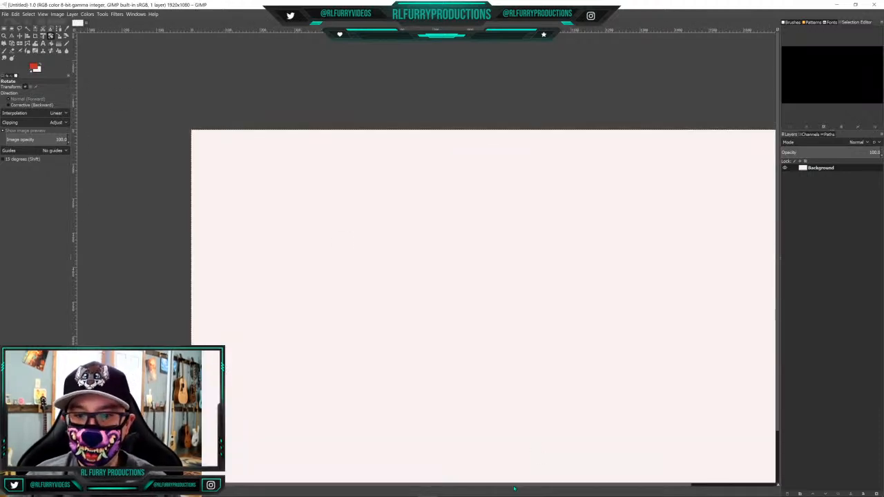
pyautogui.moveTo(517, 488); pyautogui.dragTo(554, 490)
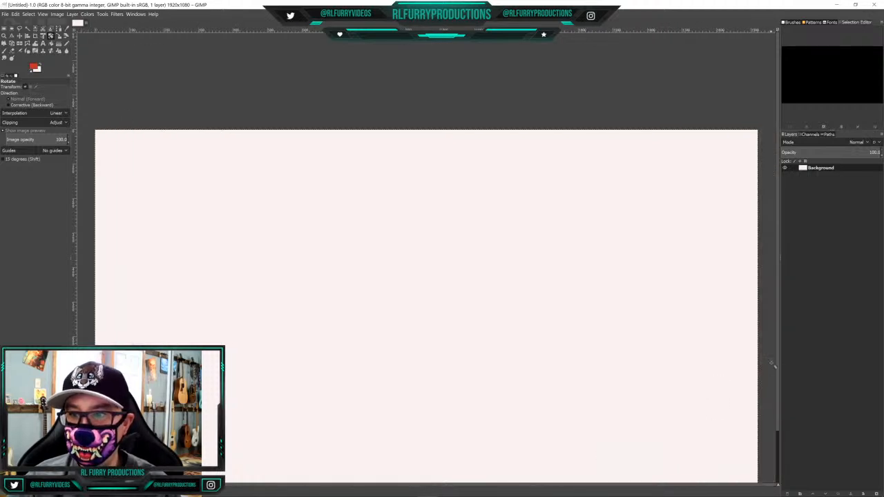
pyautogui.moveTo(779, 361); pyautogui.dragTo(780, 378)
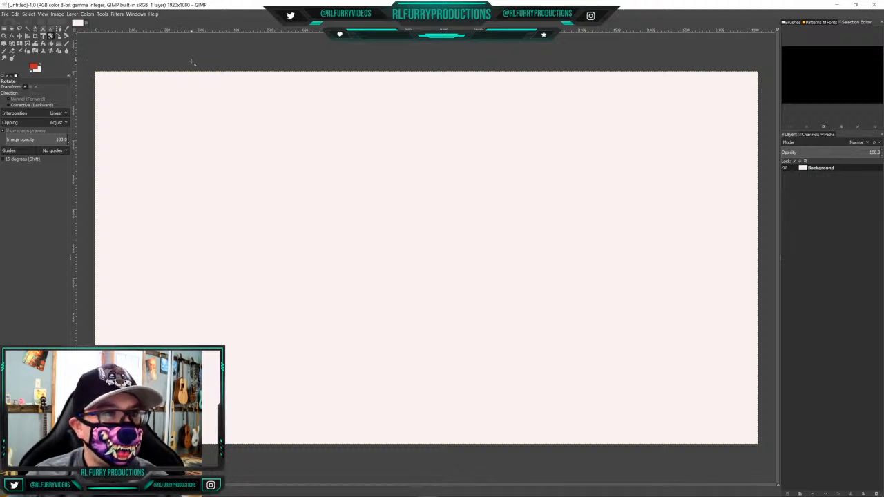
# Set up the Pencil tool with the gray foreground color 858c8b and a brush size of 2
pyautogui.click(67, 43)
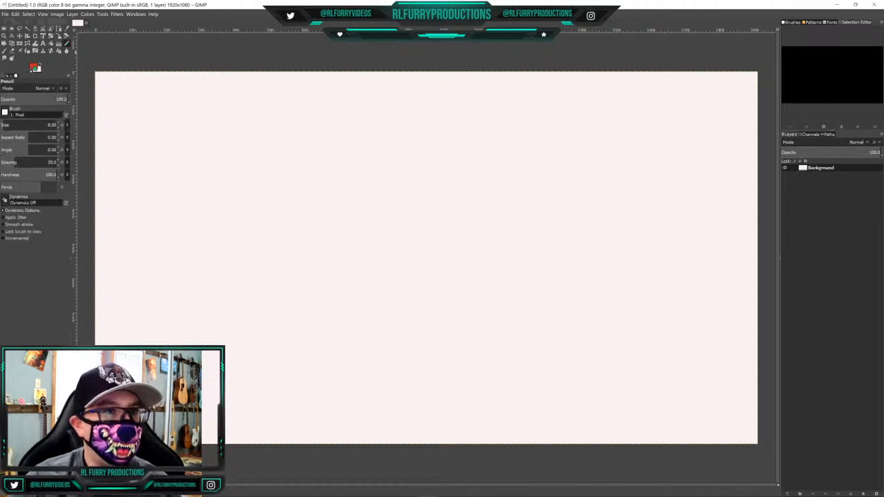
pyautogui.click(35, 68)
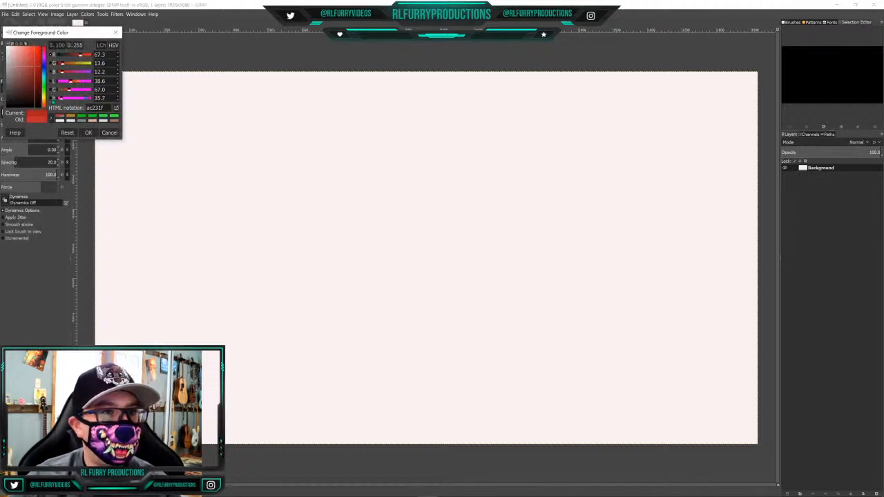
pyautogui.click(81, 120)
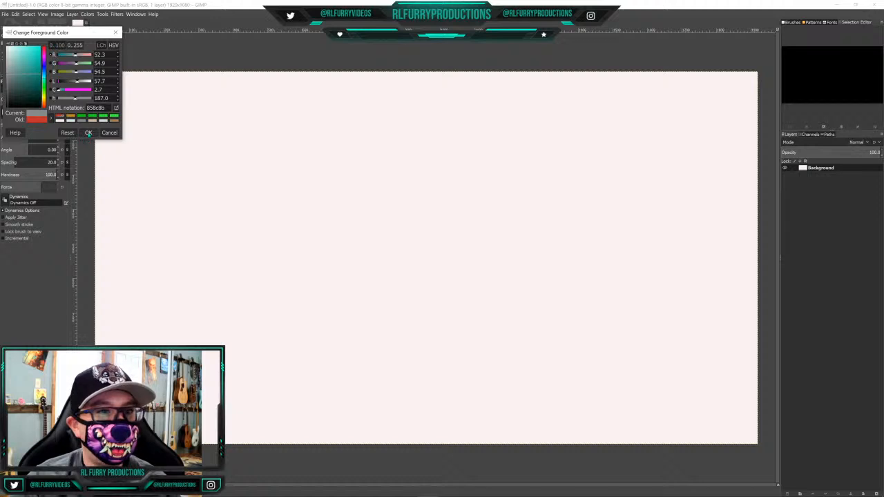
pyautogui.click(89, 132)
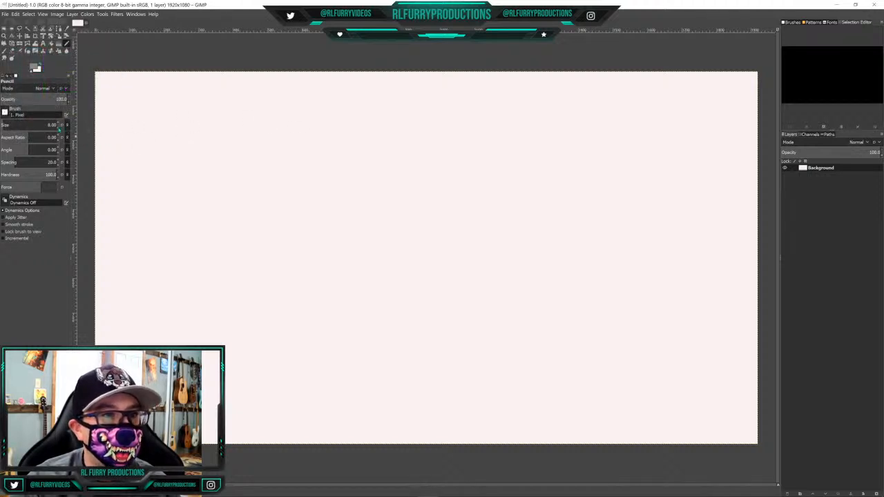
pyautogui.scroll(-1, 59, 130)
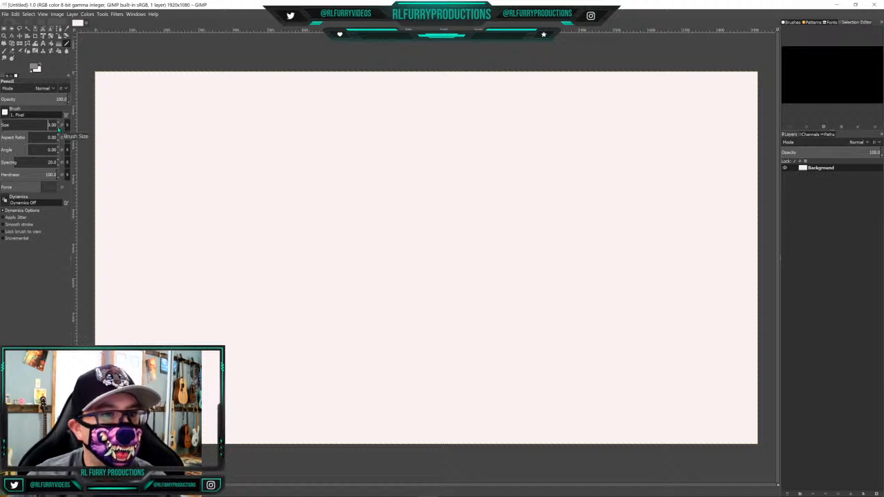
pyautogui.scroll(-1, 60, 129)
pyautogui.scroll(-2, 59, 130)
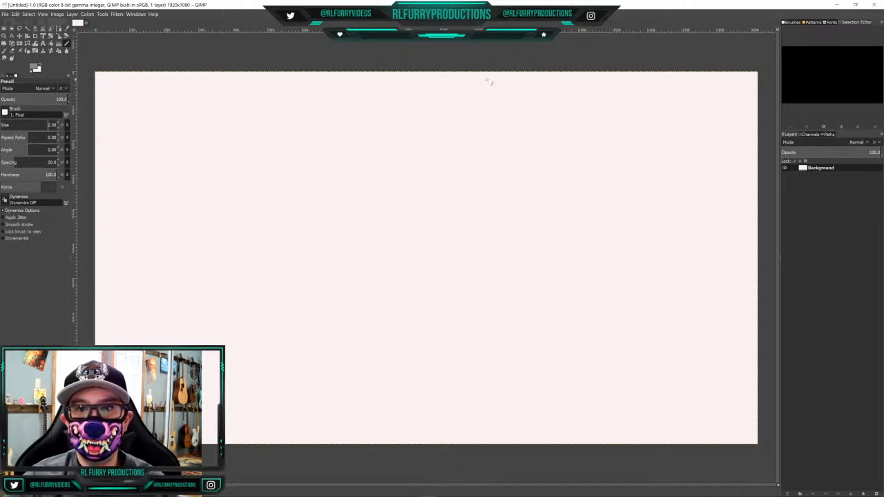
# Draw the character's jagged hair tuft, two pointed outer ears and tapered head outline near the canvas's upper middle
pyautogui.moveTo(489, 81); pyautogui.dragTo(469, 116)
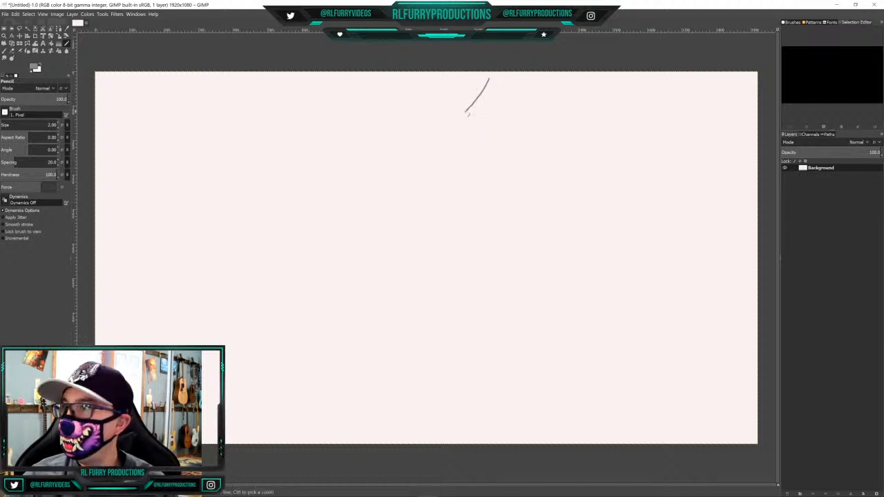
pyautogui.moveTo(466, 110)
pyautogui.mouseDown()
pyautogui.moveTo(445, 109)
pyautogui.moveTo(455, 114)
pyautogui.moveTo(446, 119)
pyautogui.moveTo(468, 116)
pyautogui.mouseUp()
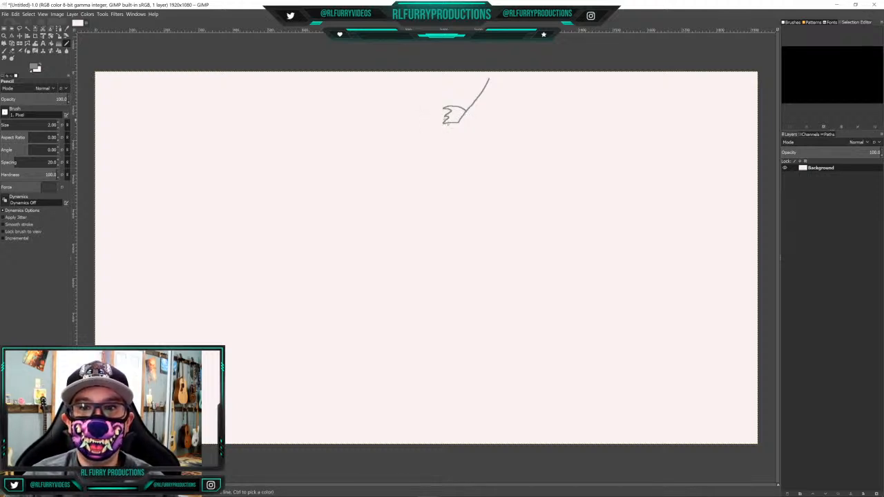
pyautogui.moveTo(443, 122)
pyautogui.mouseDown()
pyautogui.moveTo(413, 80)
pyautogui.moveTo(415, 127)
pyautogui.mouseUp()
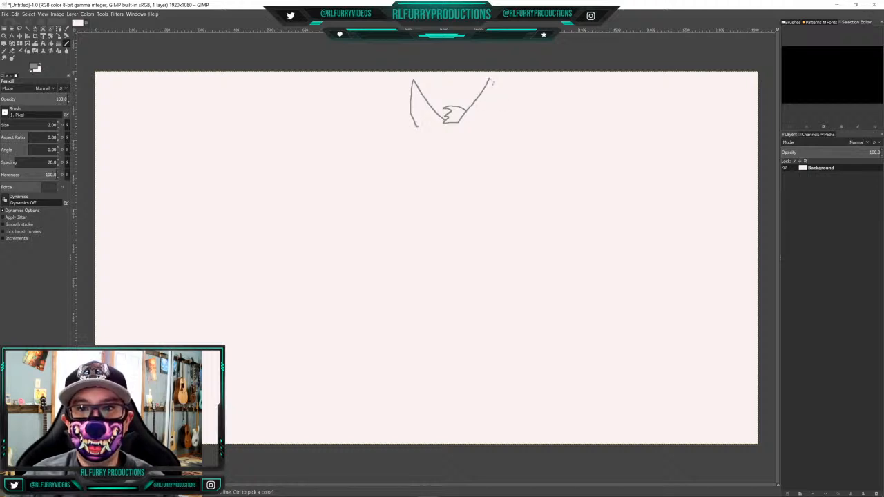
pyautogui.moveTo(491, 82); pyautogui.dragTo(488, 129)
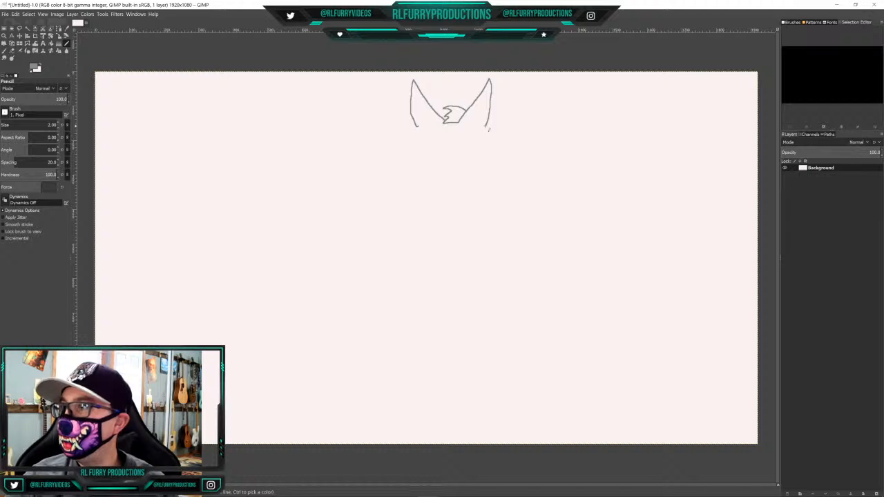
pyautogui.moveTo(489, 130)
pyautogui.mouseDown()
pyautogui.moveTo(496, 144)
pyautogui.moveTo(459, 179)
pyautogui.moveTo(415, 128)
pyautogui.mouseUp()
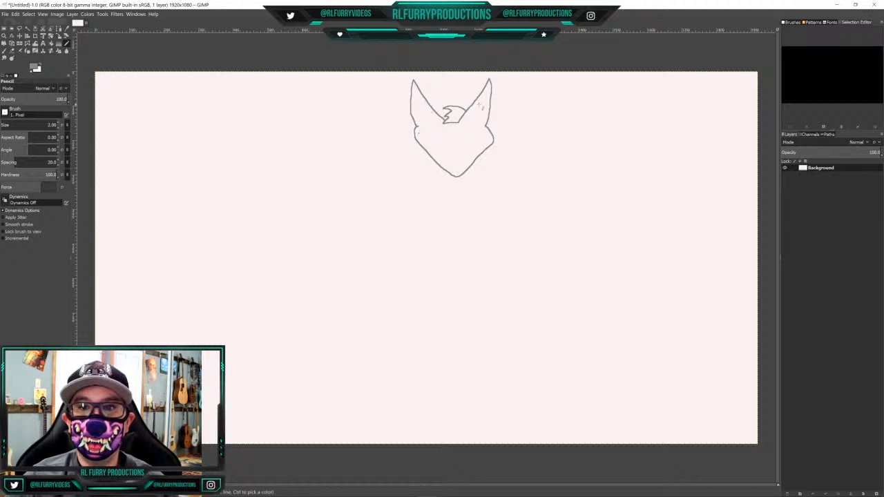
# Draw the inner ear outlines inside both pointed ears
pyautogui.moveTo(483, 101)
pyautogui.mouseDown()
pyautogui.moveTo(467, 123)
pyautogui.moveTo(483, 119)
pyautogui.moveTo(487, 97)
pyautogui.moveTo(484, 104)
pyautogui.mouseUp()
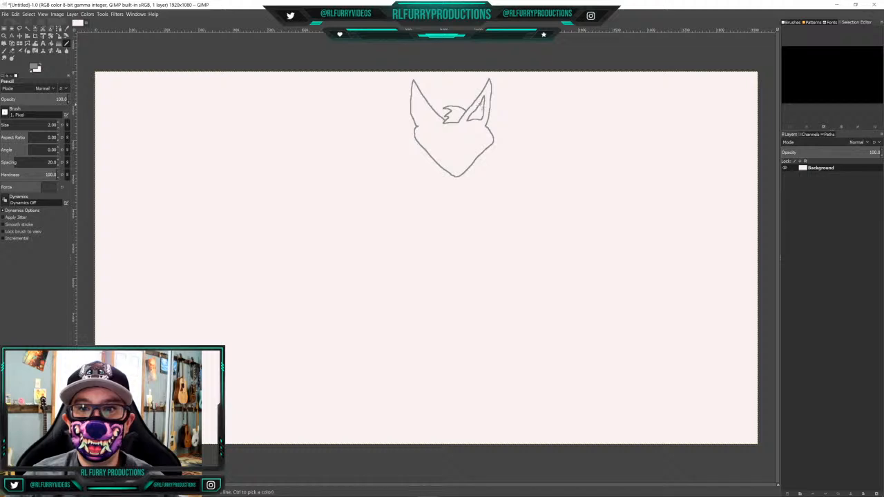
pyautogui.moveTo(418, 101); pyautogui.dragTo(436, 121)
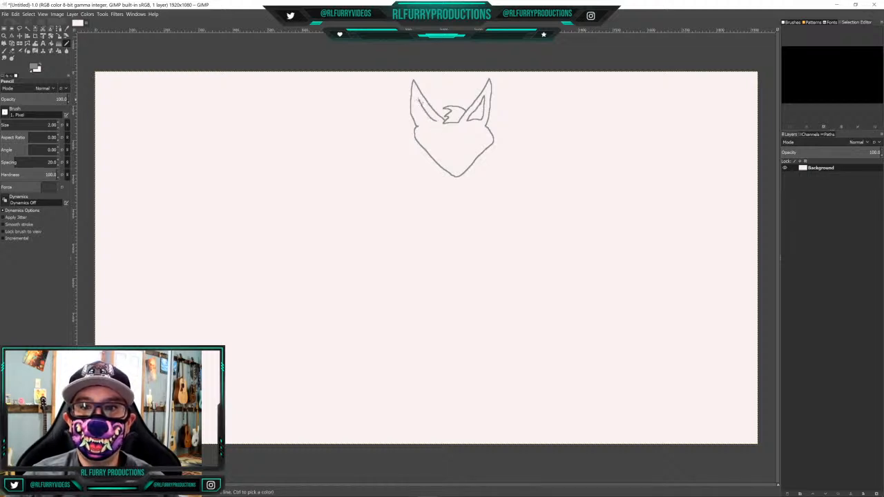
pyautogui.moveTo(418, 99)
pyautogui.mouseDown()
pyautogui.moveTo(422, 122)
pyautogui.moveTo(435, 121)
pyautogui.mouseUp()
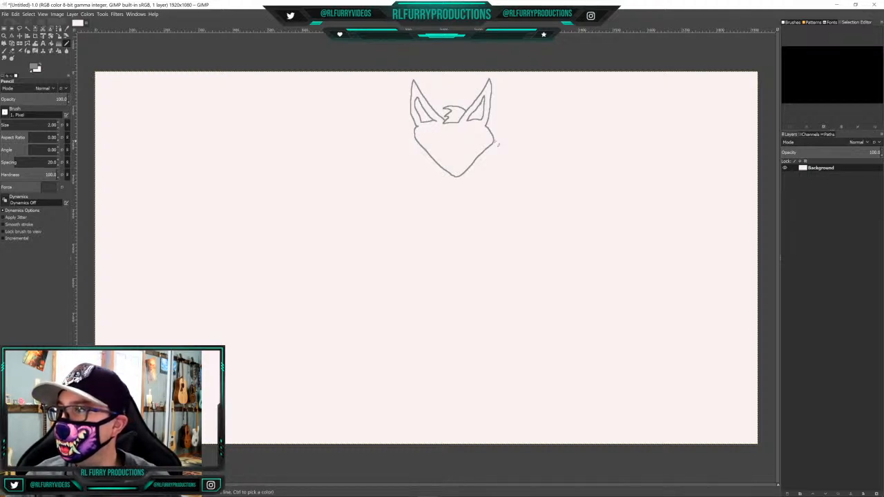
# Draw jagged neck fur on both sides below the head and extend each side into a sloping shoulder line
pyautogui.moveTo(468, 167); pyautogui.dragTo(496, 181)
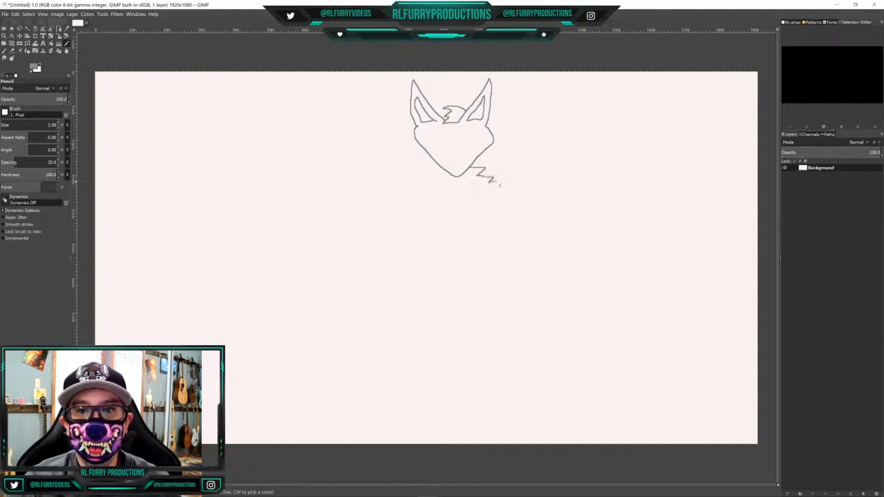
pyautogui.moveTo(439, 166)
pyautogui.mouseDown()
pyautogui.moveTo(426, 176)
pyautogui.moveTo(436, 187)
pyautogui.mouseUp()
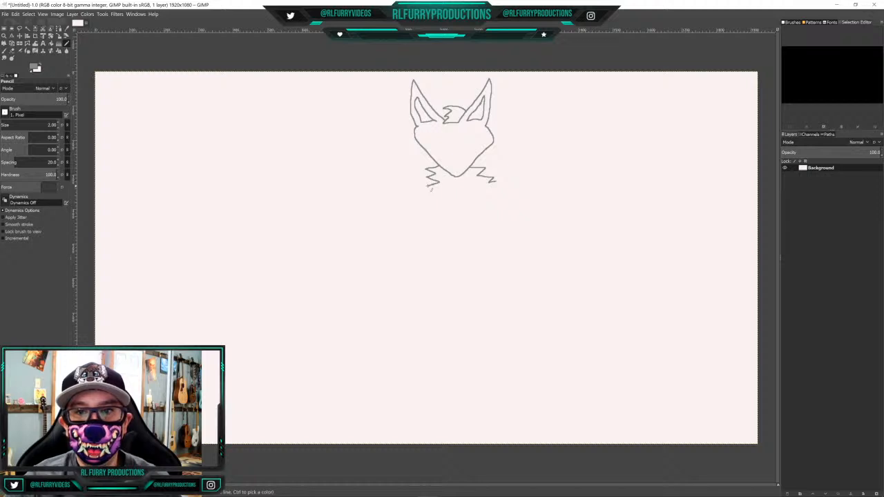
pyautogui.moveTo(428, 191); pyautogui.dragTo(420, 199)
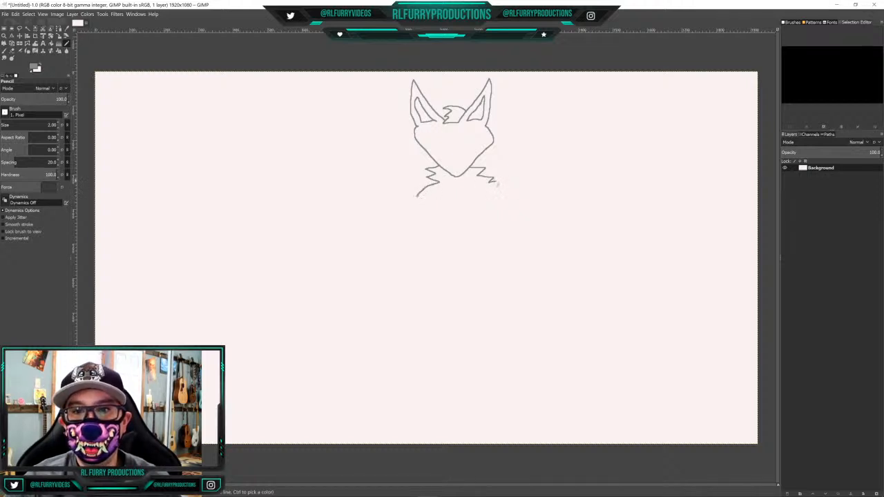
pyautogui.moveTo(493, 180); pyautogui.dragTo(510, 199)
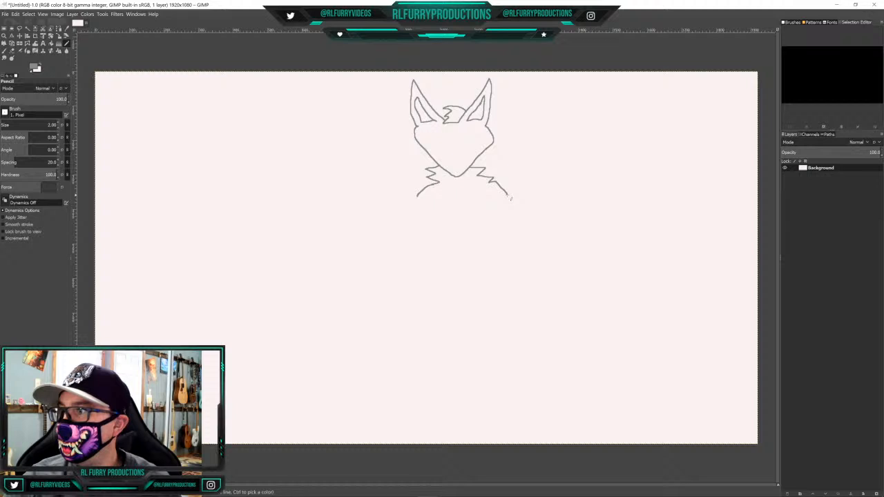
# Draw the inner wrist edges at both shoulders, and complete the raised paw with fingers and bent arm on the drawing's left side
pyautogui.moveTo(509, 194); pyautogui.dragTo(517, 186)
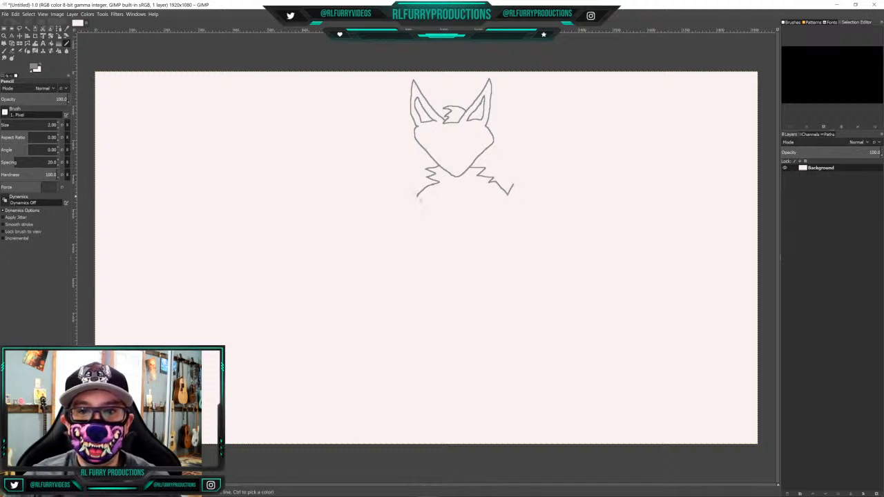
pyautogui.moveTo(419, 198); pyautogui.dragTo(413, 185)
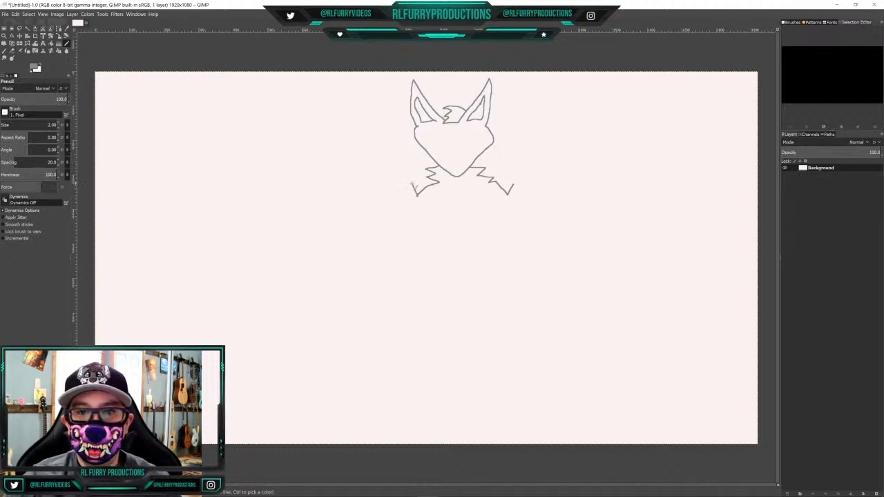
pyautogui.moveTo(413, 184)
pyautogui.mouseDown()
pyautogui.moveTo(408, 167)
pyautogui.moveTo(403, 181)
pyautogui.moveTo(385, 165)
pyautogui.moveTo(400, 178)
pyautogui.moveTo(381, 172)
pyautogui.moveTo(391, 189)
pyautogui.moveTo(373, 185)
pyautogui.moveTo(391, 196)
pyautogui.moveTo(387, 208)
pyautogui.moveTo(402, 231)
pyautogui.moveTo(418, 235)
pyautogui.moveTo(439, 198)
pyautogui.mouseUp()
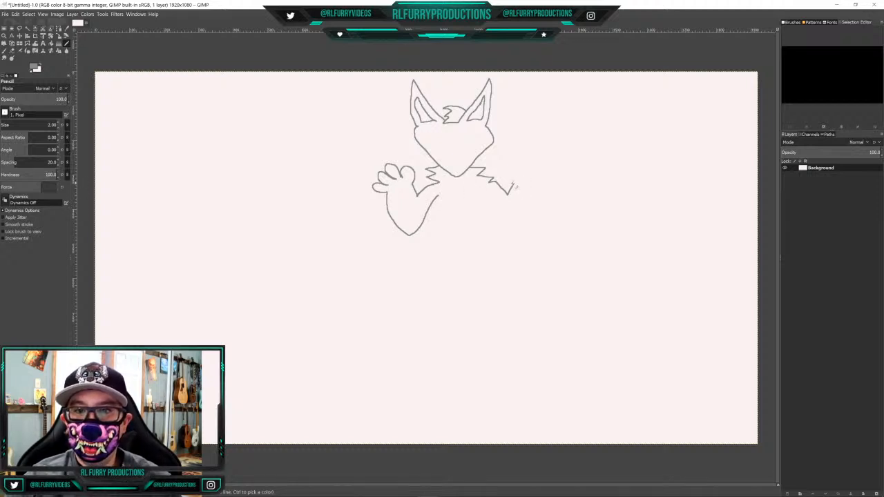
# Draw the raised paw and bent arm on the drawing's right side, and both torso sides down to small rounded hip bulges
pyautogui.moveTo(513, 186)
pyautogui.mouseDown()
pyautogui.moveTo(519, 166)
pyautogui.moveTo(519, 183)
pyautogui.moveTo(526, 163)
pyautogui.moveTo(534, 178)
pyautogui.moveTo(525, 184)
pyautogui.moveTo(543, 173)
pyautogui.moveTo(532, 185)
pyautogui.moveTo(548, 183)
pyautogui.moveTo(553, 191)
pyautogui.moveTo(536, 196)
pyautogui.moveTo(533, 230)
pyautogui.moveTo(517, 241)
pyautogui.moveTo(488, 195)
pyautogui.mouseUp()
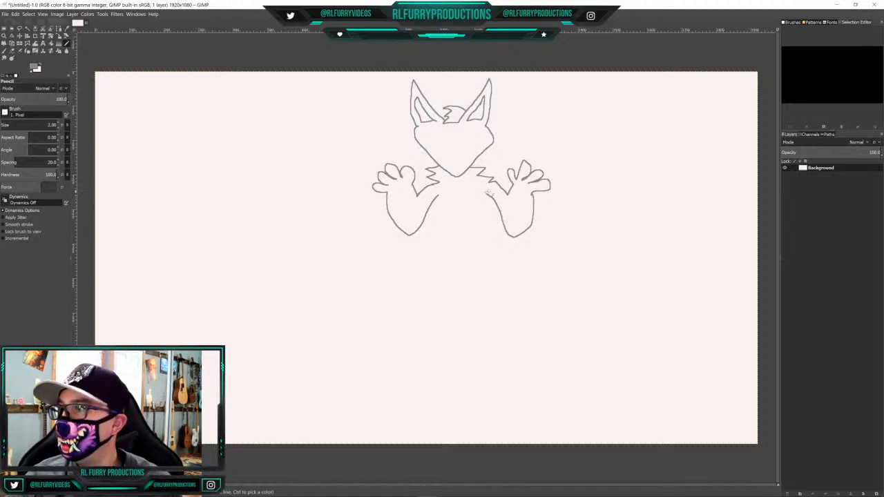
pyautogui.moveTo(437, 196); pyautogui.dragTo(447, 246)
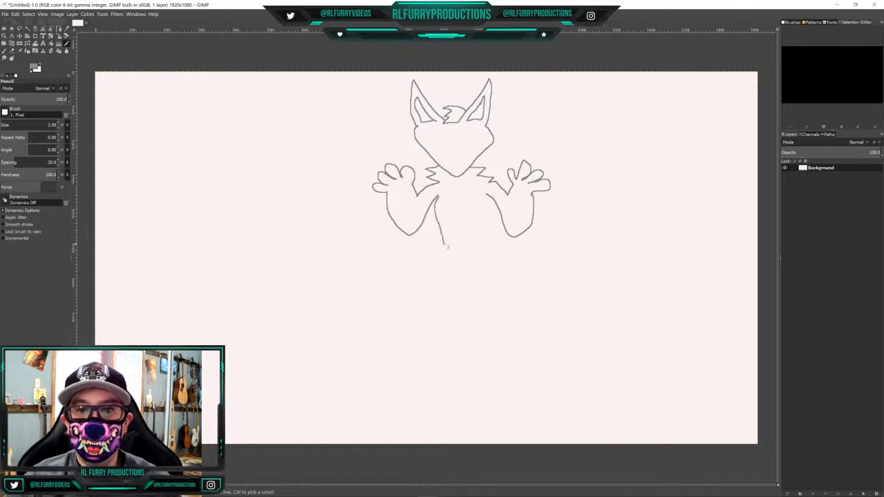
pyautogui.moveTo(487, 195); pyautogui.dragTo(488, 239)
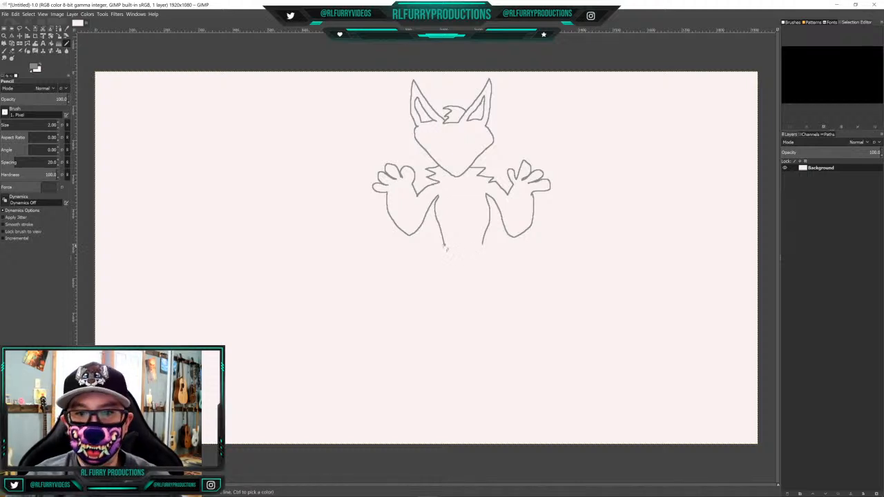
pyautogui.moveTo(443, 245)
pyautogui.mouseDown()
pyautogui.moveTo(444, 262)
pyautogui.moveTo(486, 250)
pyautogui.moveTo(492, 261)
pyautogui.mouseUp()
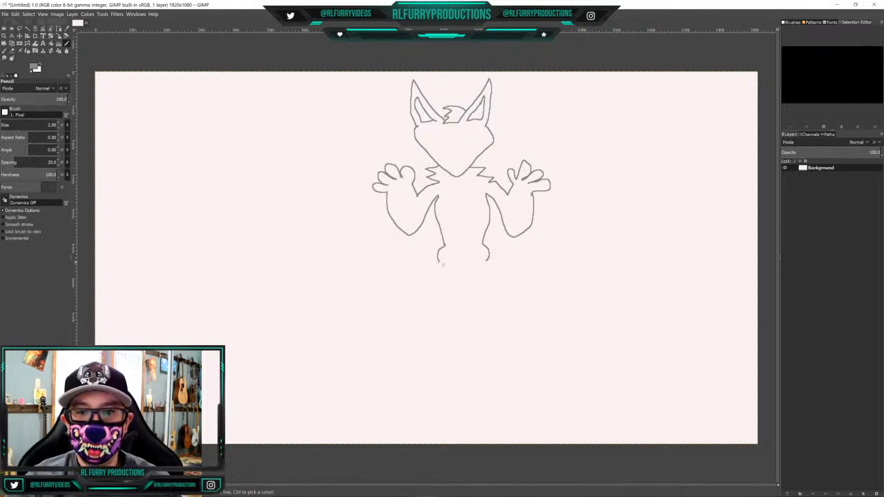
# Draw the outer leg contours from both hips, widening at the thighs and curving inward to the ankles
pyautogui.moveTo(439, 262)
pyautogui.mouseDown()
pyautogui.moveTo(423, 305)
pyautogui.moveTo(427, 339)
pyautogui.mouseUp()
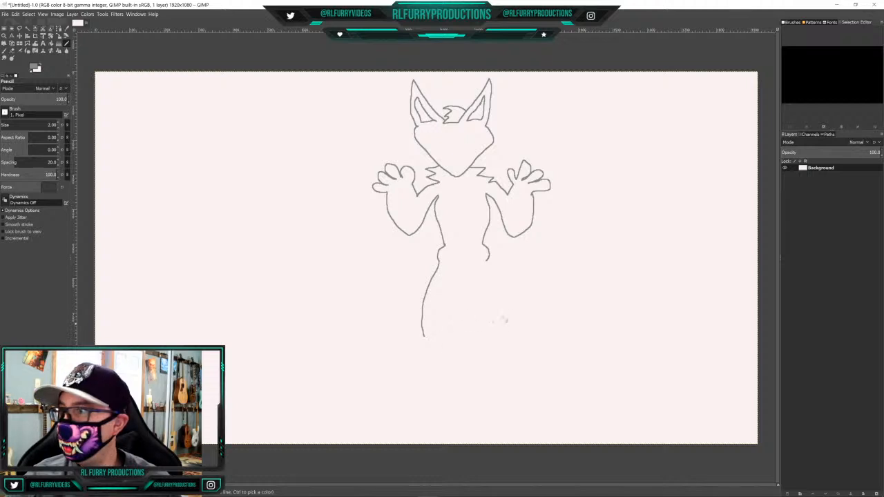
pyautogui.moveTo(487, 261)
pyautogui.mouseDown()
pyautogui.moveTo(511, 298)
pyautogui.moveTo(520, 340)
pyautogui.moveTo(505, 361)
pyautogui.mouseUp()
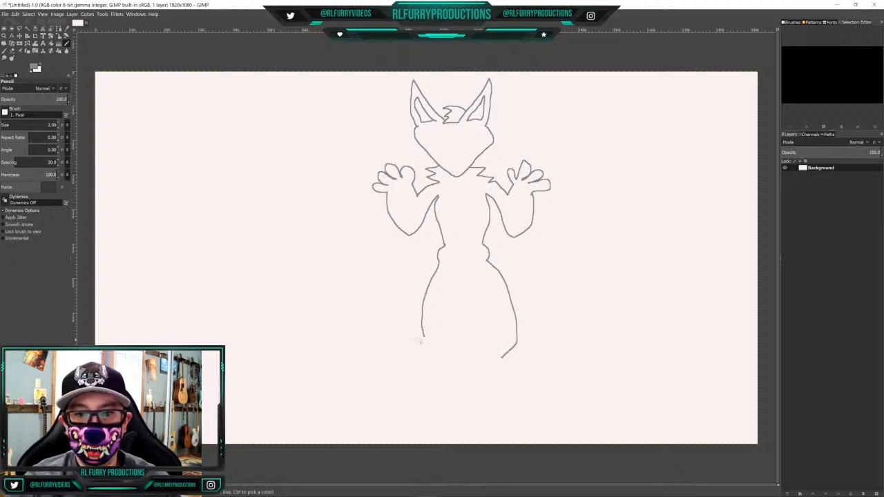
pyautogui.moveTo(426, 342); pyautogui.dragTo(440, 355)
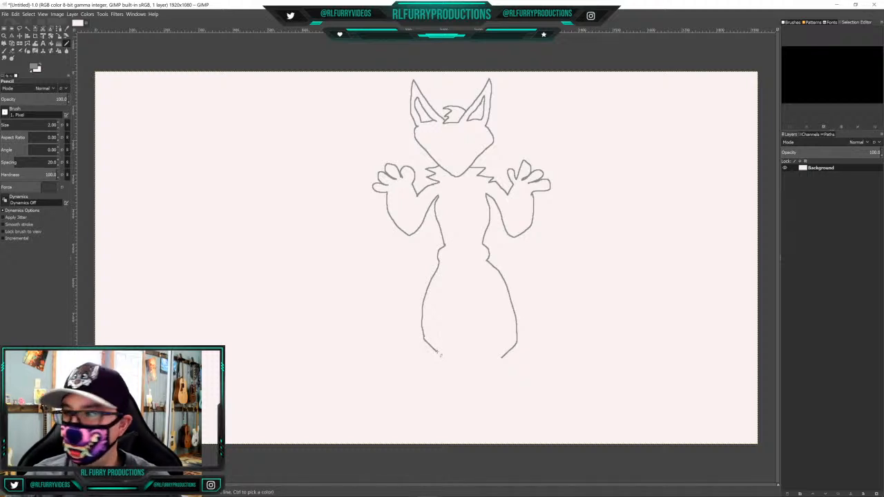
# Draw the lower leg and foot on the drawing's left side, and erase the notched inner part of the sole
pyautogui.moveTo(436, 356)
pyautogui.mouseDown()
pyautogui.moveTo(426, 380)
pyautogui.moveTo(401, 387)
pyautogui.moveTo(395, 405)
pyautogui.moveTo(455, 413)
pyautogui.mouseUp()
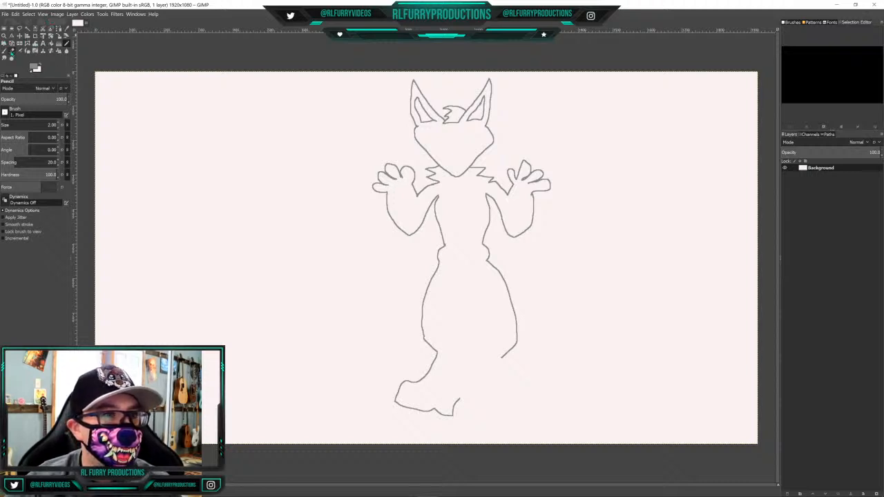
pyautogui.click(12, 50)
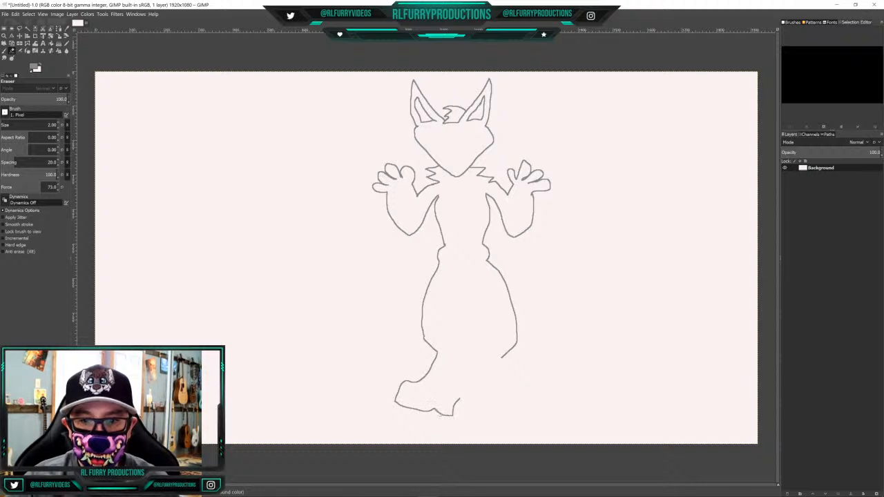
pyautogui.moveTo(437, 413)
pyautogui.mouseDown()
pyautogui.moveTo(454, 420)
pyautogui.moveTo(457, 406)
pyautogui.moveTo(443, 417)
pyautogui.moveTo(457, 418)
pyautogui.mouseUp()
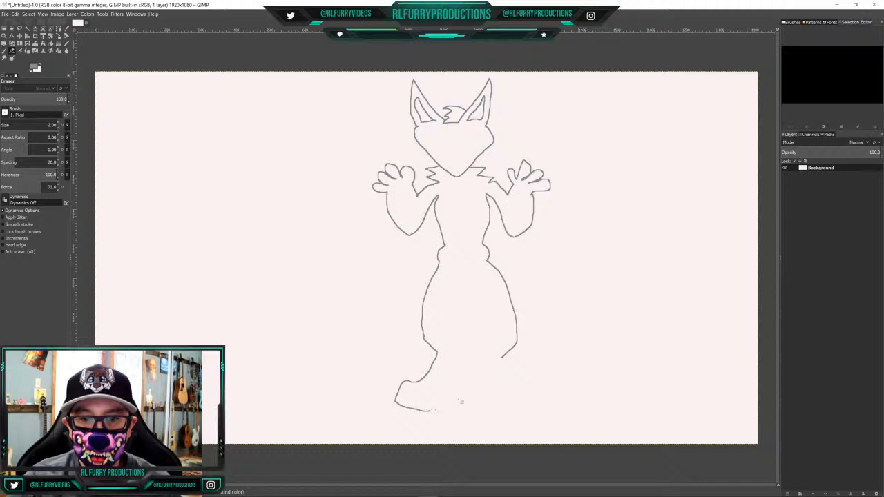
pyautogui.moveTo(438, 411); pyautogui.dragTo(433, 414)
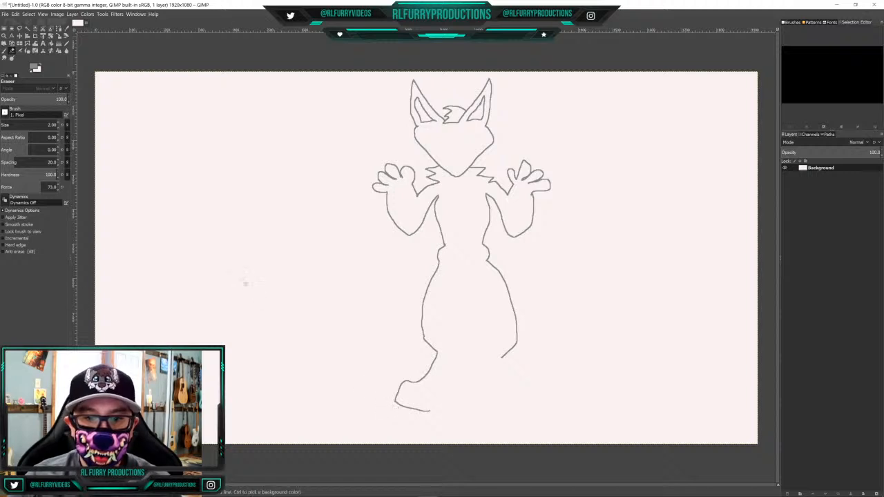
# Redraw the left-hand foot's sole with a trimmed heel, and complete the inner leg lines and the foot on the drawing's right side
pyautogui.click(66, 44)
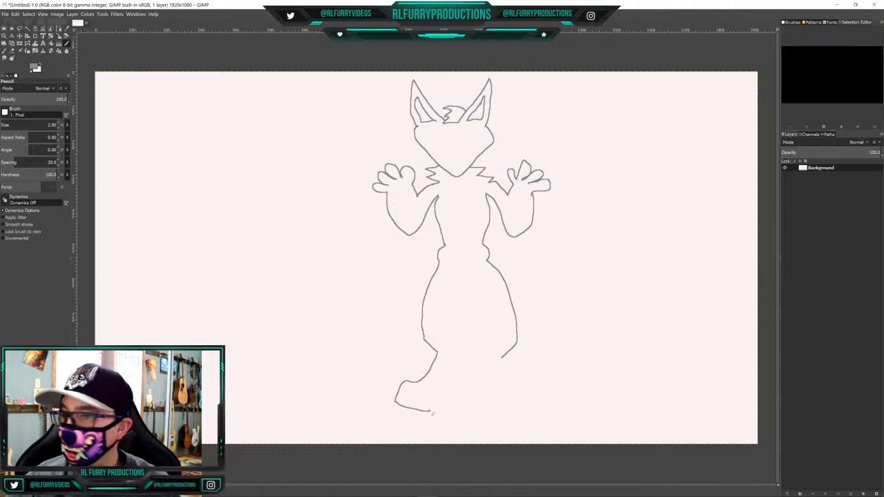
pyautogui.moveTo(432, 412)
pyautogui.mouseDown()
pyautogui.moveTo(462, 393)
pyautogui.moveTo(462, 370)
pyautogui.mouseUp()
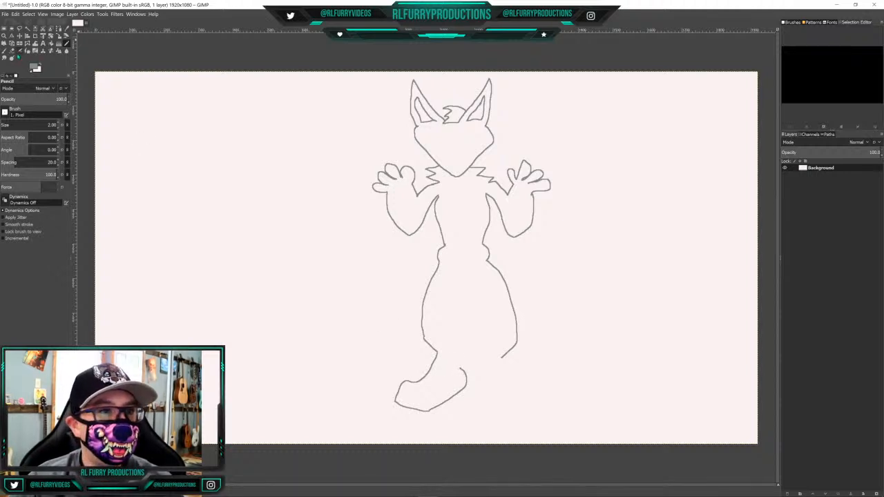
pyautogui.click(12, 51)
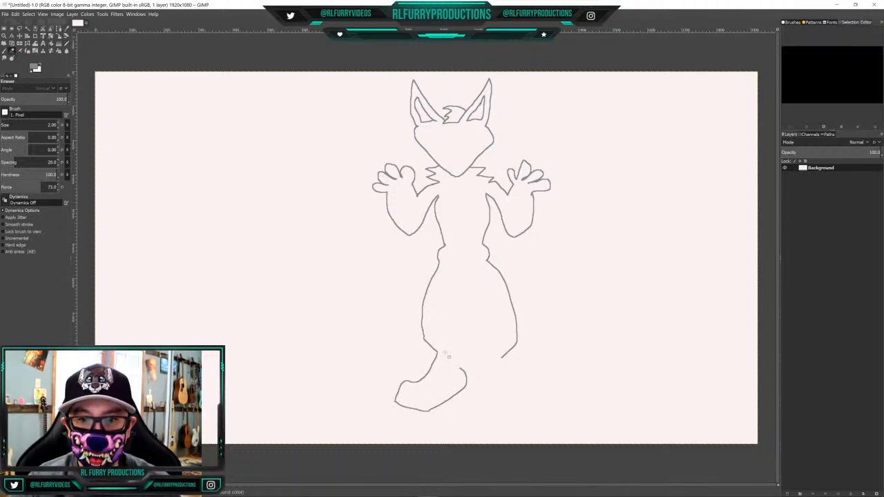
pyautogui.moveTo(467, 376)
pyautogui.mouseDown()
pyautogui.moveTo(466, 367)
pyautogui.moveTo(464, 394)
pyautogui.mouseUp()
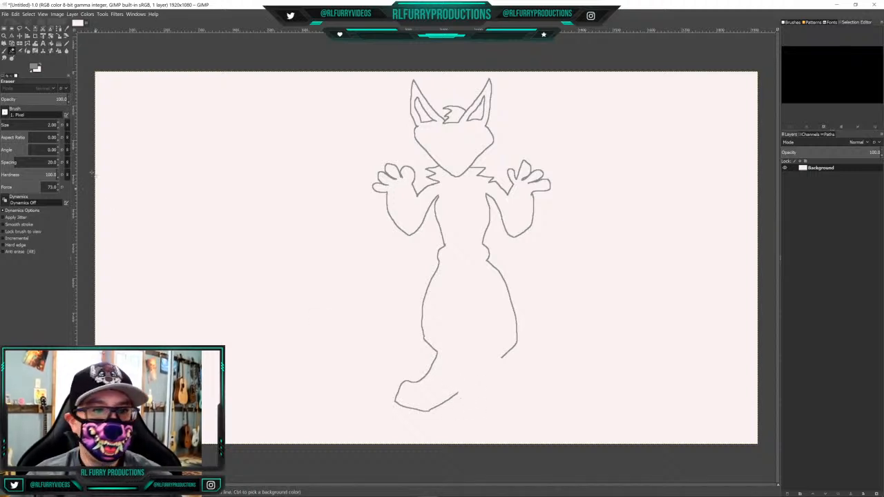
pyautogui.press('n')
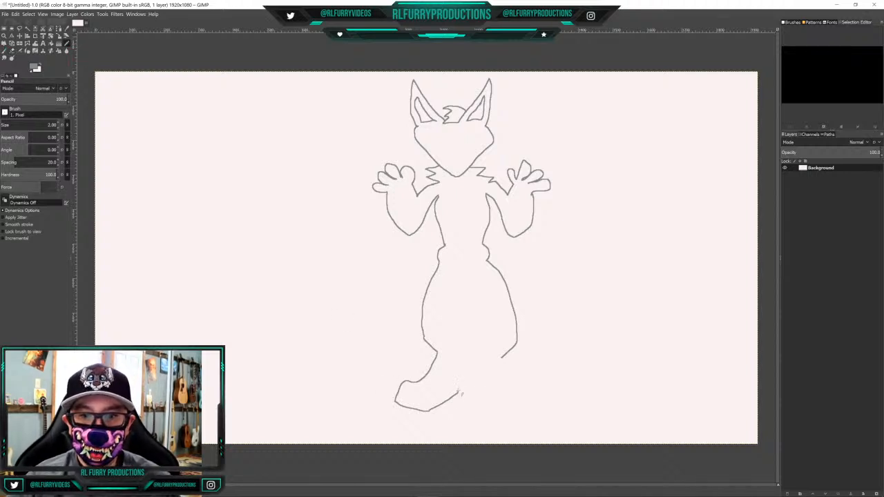
pyautogui.moveTo(463, 384)
pyautogui.mouseDown()
pyautogui.moveTo(458, 342)
pyautogui.moveTo(471, 306)
pyautogui.moveTo(491, 340)
pyautogui.moveTo(485, 366)
pyautogui.moveTo(497, 394)
pyautogui.moveTo(528, 415)
pyautogui.moveTo(556, 413)
pyautogui.moveTo(555, 388)
pyautogui.moveTo(539, 395)
pyautogui.moveTo(502, 359)
pyautogui.mouseUp()
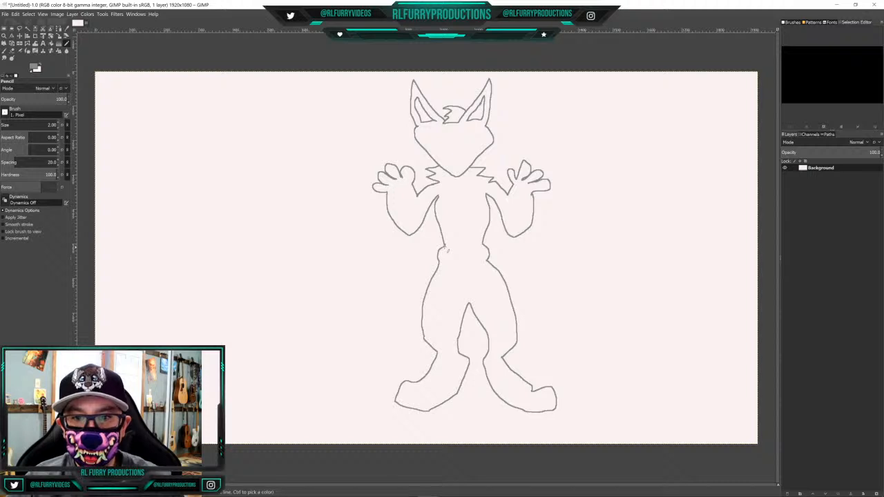
# Draw a double curved waistband between the hips and pointed fur tufts with inner loops at both shoulders
pyautogui.moveTo(446, 250); pyautogui.dragTo(478, 257)
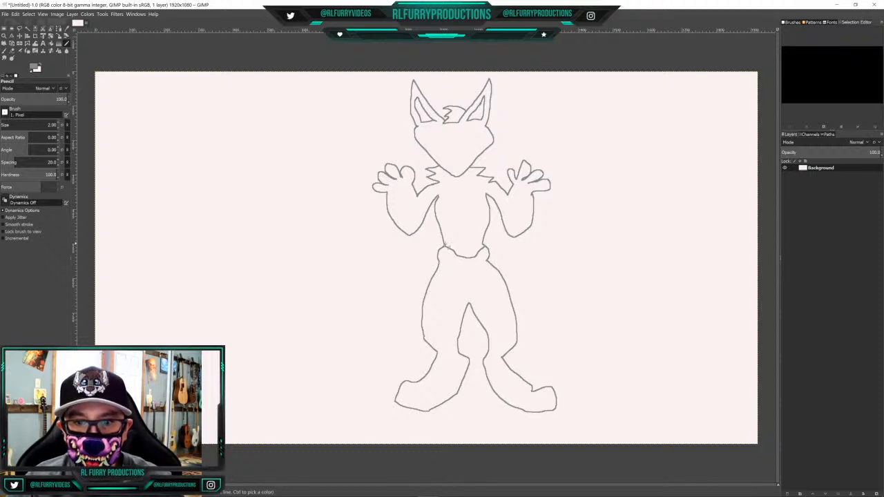
pyautogui.moveTo(445, 244); pyautogui.dragTo(477, 256)
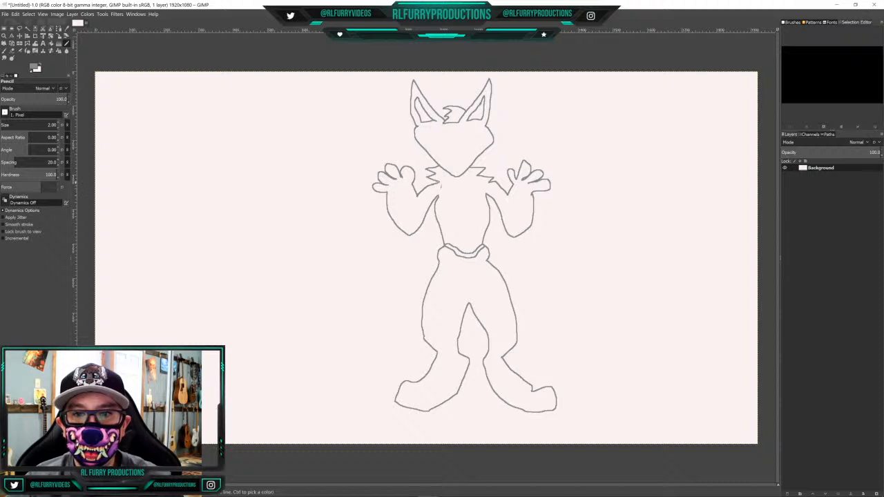
pyautogui.moveTo(436, 186)
pyautogui.mouseDown()
pyautogui.moveTo(439, 194)
pyautogui.moveTo(488, 183)
pyautogui.moveTo(477, 193)
pyautogui.moveTo(485, 198)
pyautogui.mouseUp()
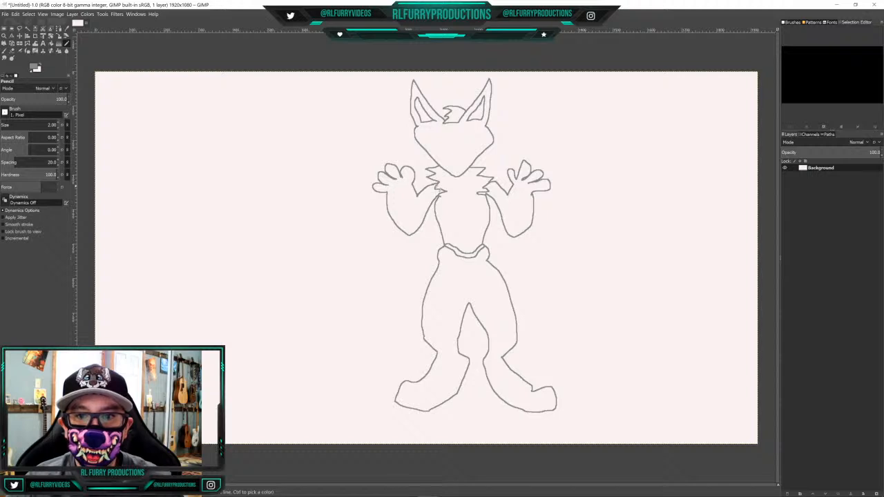
pyautogui.moveTo(437, 185)
pyautogui.mouseDown()
pyautogui.moveTo(426, 198)
pyautogui.moveTo(505, 196)
pyautogui.moveTo(490, 194)
pyautogui.mouseUp()
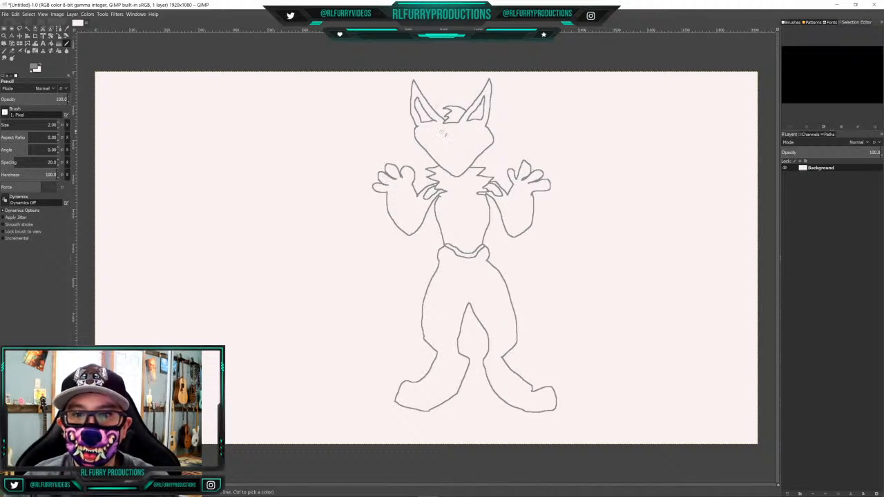
# Outline both eyes on the face, and draw a round iris and small pupil inside each with a pencil size of 1.00
pyautogui.moveTo(440, 133)
pyautogui.mouseDown()
pyautogui.moveTo(435, 141)
pyautogui.moveTo(453, 147)
pyautogui.moveTo(446, 132)
pyautogui.mouseUp()
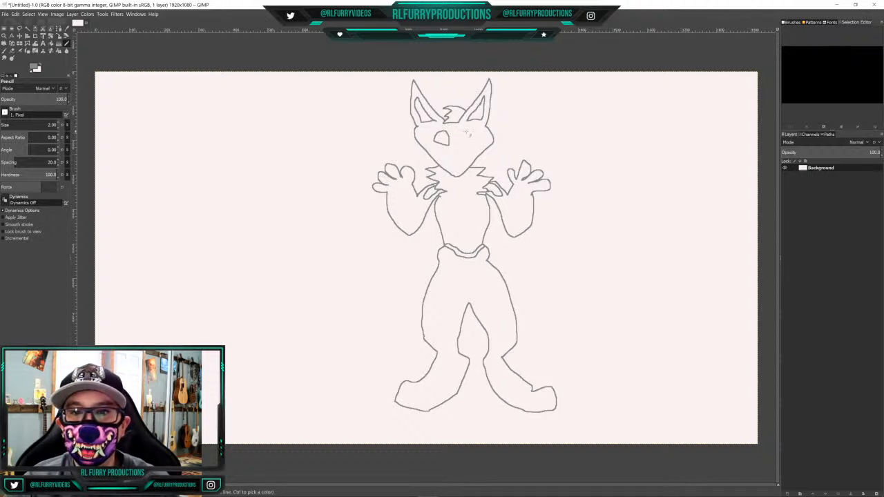
pyautogui.moveTo(464, 134)
pyautogui.mouseDown()
pyautogui.moveTo(470, 146)
pyautogui.moveTo(467, 131)
pyautogui.mouseUp()
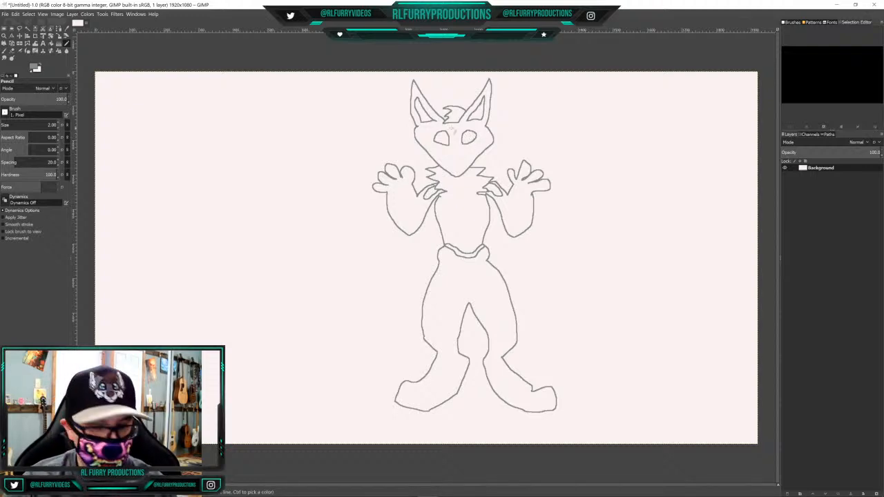
pyautogui.scroll(2, 453, 132)
pyautogui.scroll(4, 454, 135)
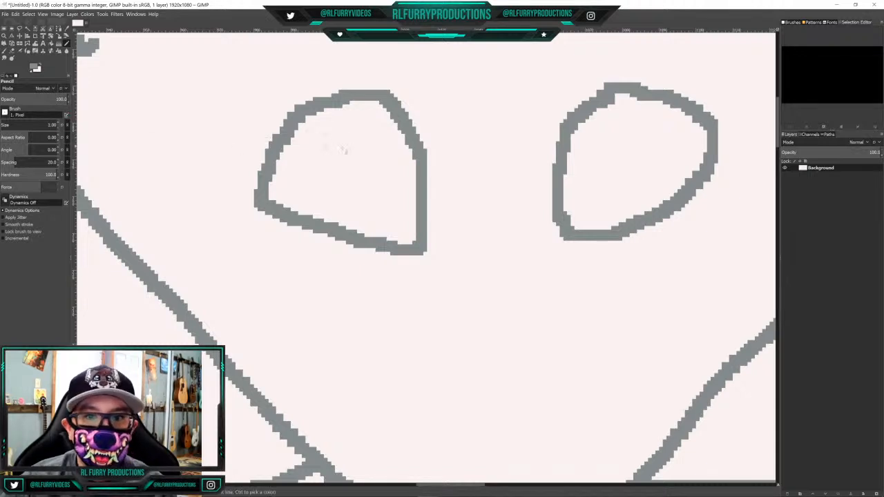
pyautogui.moveTo(327, 128)
pyautogui.mouseDown()
pyautogui.moveTo(308, 169)
pyautogui.moveTo(326, 200)
pyautogui.moveTo(372, 215)
pyautogui.moveTo(386, 206)
pyautogui.moveTo(389, 150)
pyautogui.moveTo(378, 131)
pyautogui.moveTo(326, 126)
pyautogui.mouseUp()
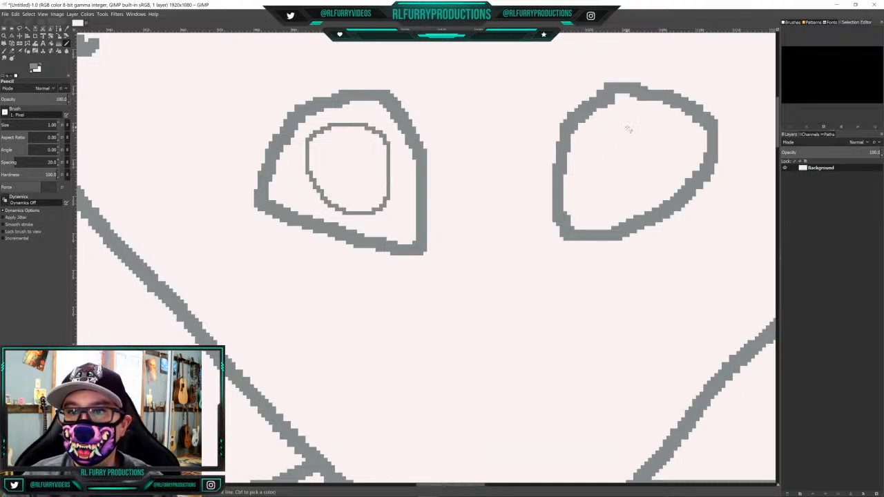
pyautogui.moveTo(629, 121)
pyautogui.mouseDown()
pyautogui.moveTo(606, 122)
pyautogui.moveTo(585, 158)
pyautogui.moveTo(588, 179)
pyautogui.moveTo(626, 201)
pyautogui.moveTo(674, 174)
pyautogui.moveTo(681, 154)
pyautogui.moveTo(673, 133)
pyautogui.moveTo(627, 121)
pyautogui.mouseUp()
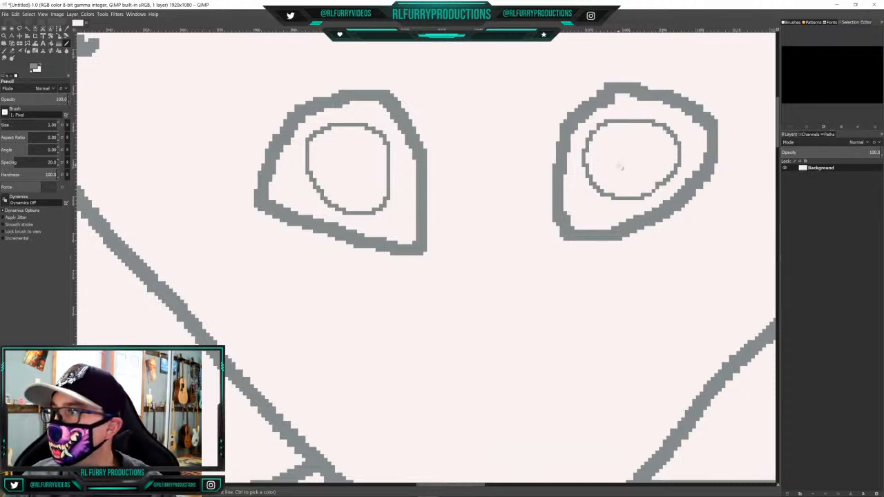
pyautogui.moveTo(632, 138)
pyautogui.mouseDown()
pyautogui.moveTo(617, 161)
pyautogui.moveTo(637, 173)
pyautogui.moveTo(646, 159)
pyautogui.moveTo(630, 139)
pyautogui.mouseUp()
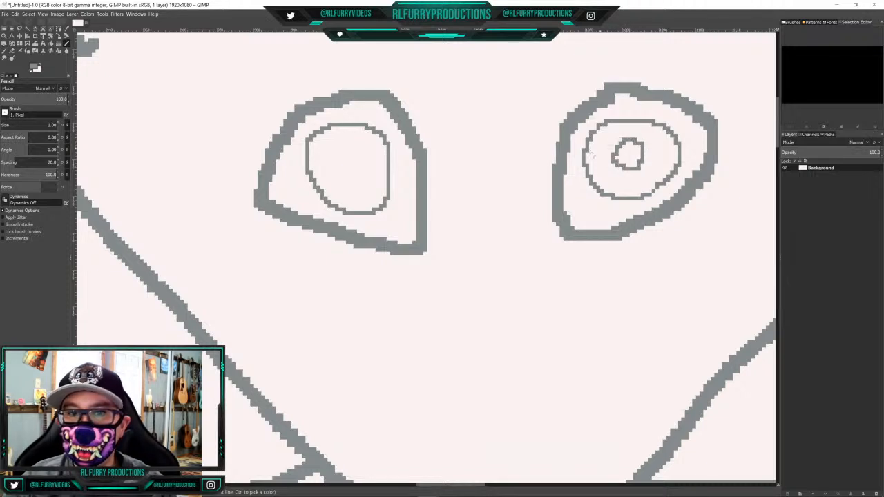
pyautogui.moveTo(350, 150)
pyautogui.mouseDown()
pyautogui.moveTo(333, 171)
pyautogui.moveTo(347, 182)
pyautogui.moveTo(361, 181)
pyautogui.moveTo(350, 149)
pyautogui.mouseUp()
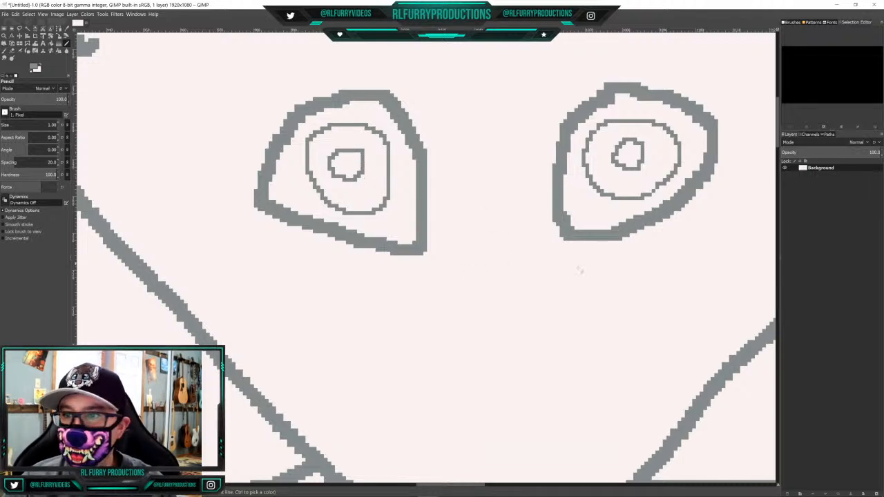
# Draw the nose outline centred just below the eyes, with a rounded top and a narrow stepped base
pyautogui.moveTo(779, 130)
pyautogui.mouseDown()
pyautogui.moveTo(789, 277)
pyautogui.moveTo(811, 321)
pyautogui.moveTo(836, 310)
pyautogui.moveTo(837, 124)
pyautogui.moveTo(832, 138)
pyautogui.mouseUp()
pyautogui.scroll(4, 558, 228)
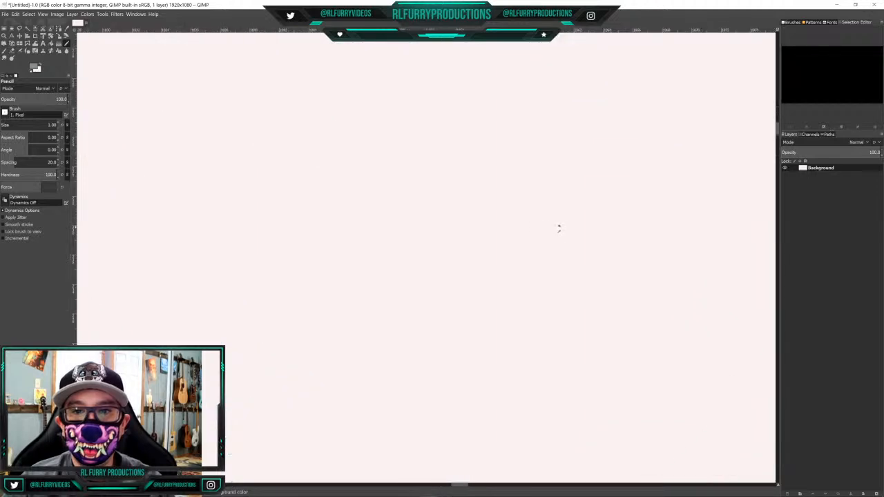
pyautogui.scroll(-5, 564, 227)
pyautogui.scroll(-2, 567, 224)
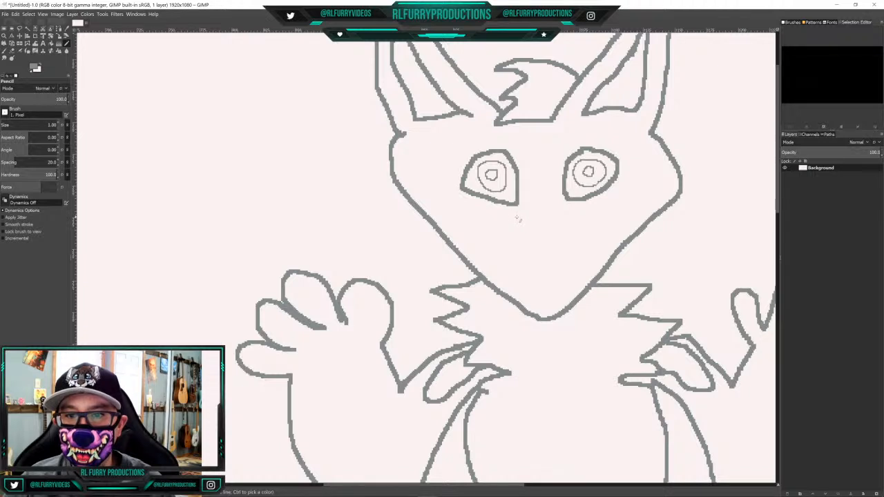
pyautogui.moveTo(518, 216)
pyautogui.mouseDown()
pyautogui.moveTo(565, 213)
pyautogui.moveTo(582, 231)
pyautogui.moveTo(548, 251)
pyautogui.moveTo(518, 217)
pyautogui.mouseUp()
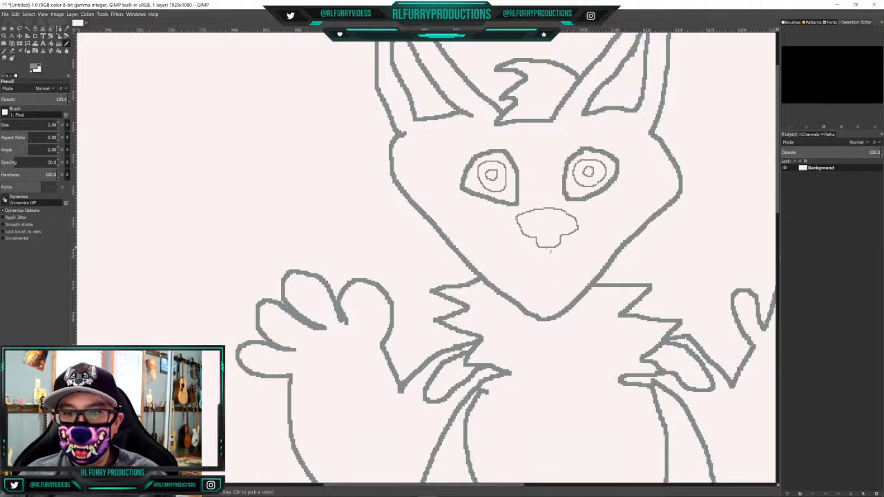
# Draw the centre line and curved mouth below the nose, and extend both mouth ends up to the eyes as muzzle sides
pyautogui.moveTo(548, 248)
pyautogui.mouseDown()
pyautogui.moveTo(551, 274)
pyautogui.moveTo(567, 275)
pyautogui.moveTo(592, 252)
pyautogui.mouseUp()
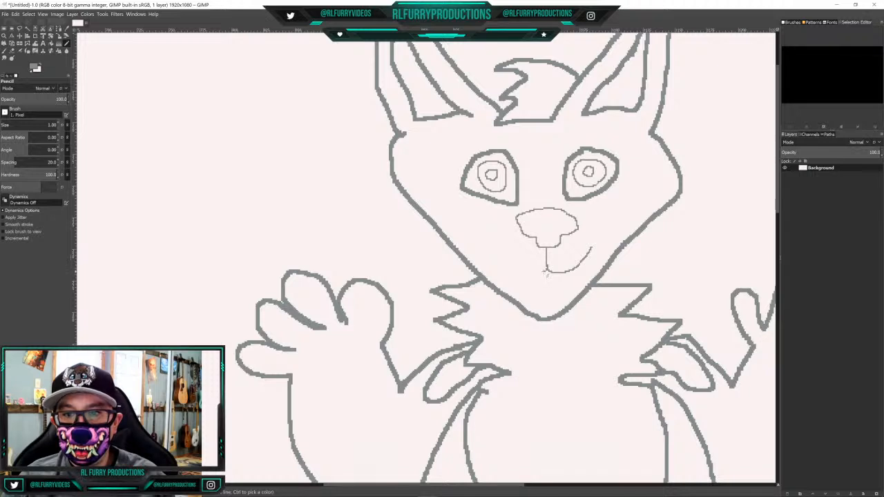
pyautogui.moveTo(546, 273)
pyautogui.mouseDown()
pyautogui.moveTo(531, 276)
pyautogui.moveTo(512, 247)
pyautogui.mouseUp()
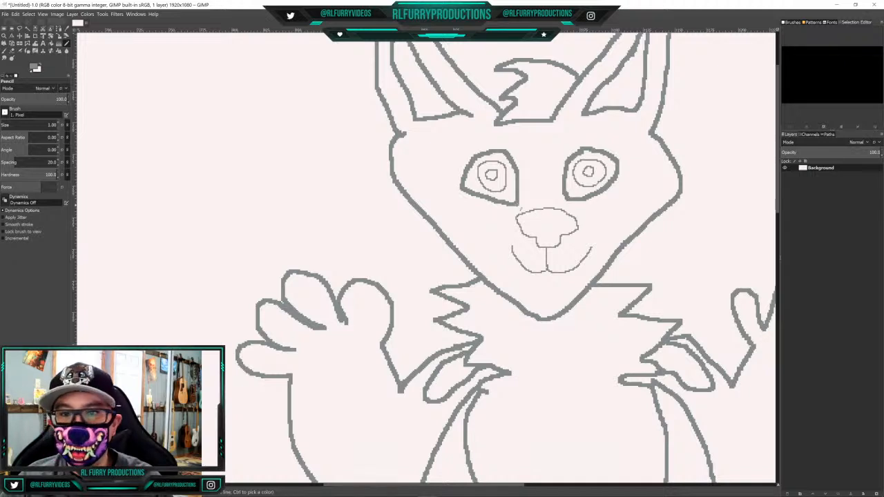
pyautogui.moveTo(515, 210); pyautogui.dragTo(518, 253)
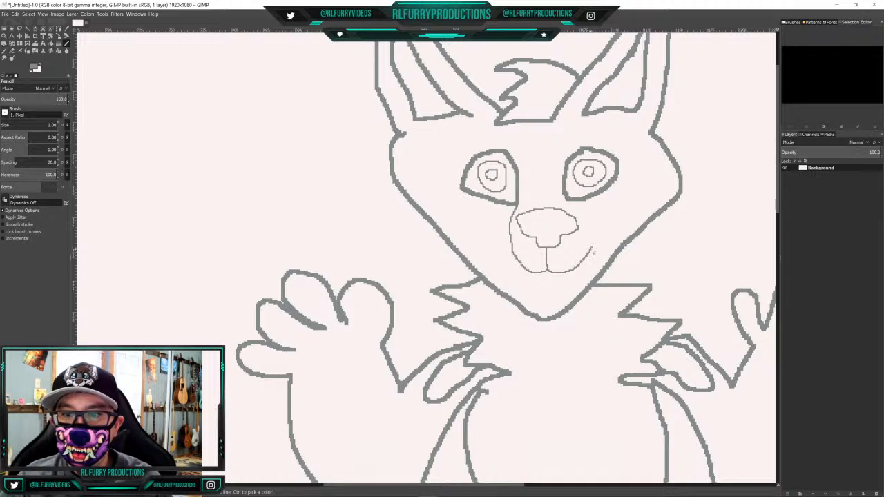
pyautogui.moveTo(592, 250)
pyautogui.mouseDown()
pyautogui.moveTo(587, 220)
pyautogui.moveTo(566, 199)
pyautogui.mouseUp()
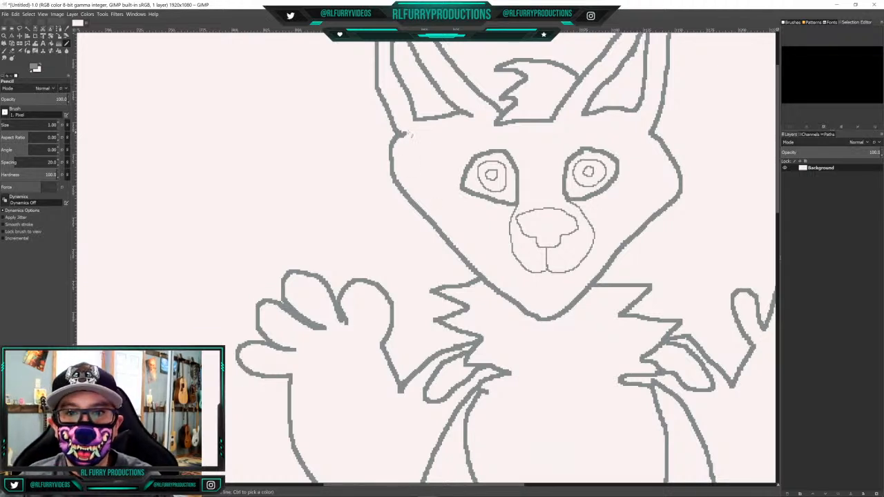
# Draw a thin V-shaped marking line inside the face, running from one ear base under the muzzle to the other ear base
pyautogui.moveTo(406, 135)
pyautogui.mouseDown()
pyautogui.moveTo(433, 190)
pyautogui.moveTo(494, 256)
pyautogui.moveTo(545, 283)
pyautogui.moveTo(598, 259)
pyautogui.moveTo(642, 184)
pyautogui.moveTo(652, 136)
pyautogui.mouseUp()
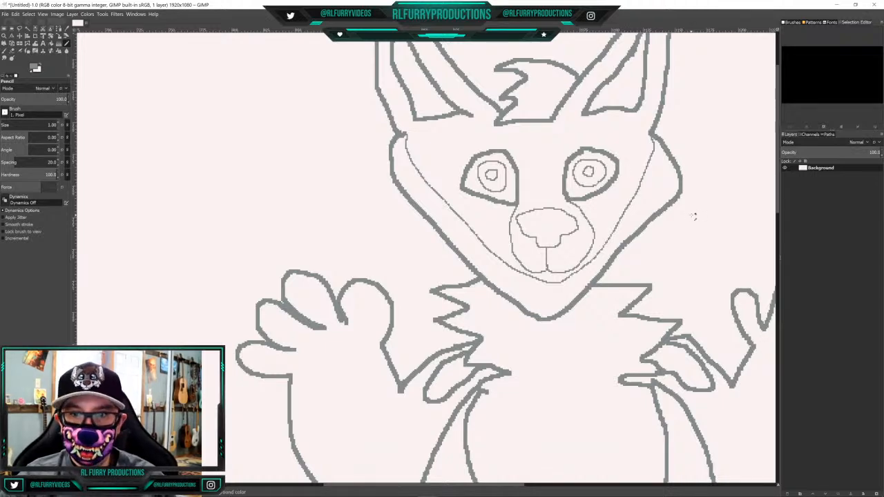
pyautogui.scroll(2, 694, 217)
pyautogui.scroll(-2, 694, 217)
pyautogui.scroll(-3, 694, 217)
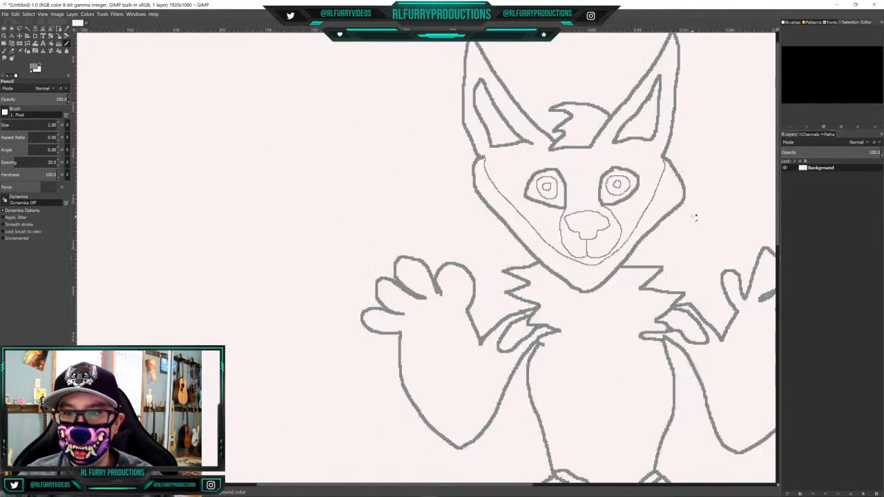
pyautogui.scroll(1, 695, 217)
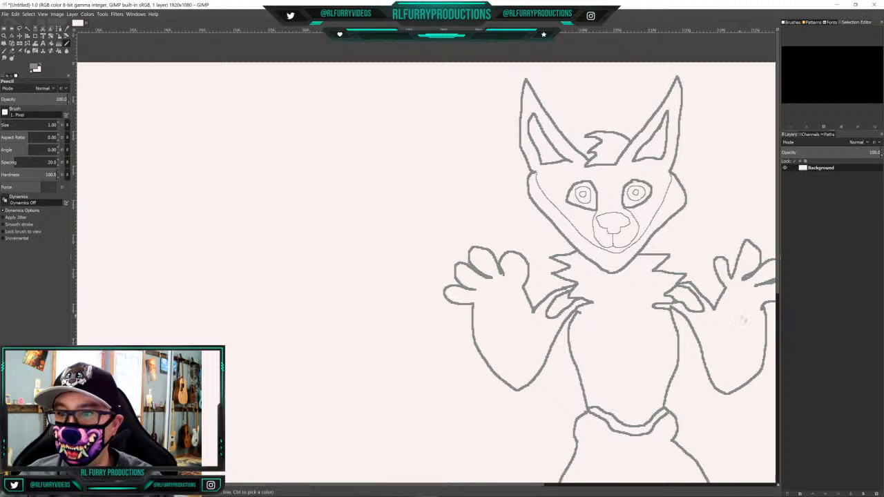
pyautogui.scroll(-1, 748, 261)
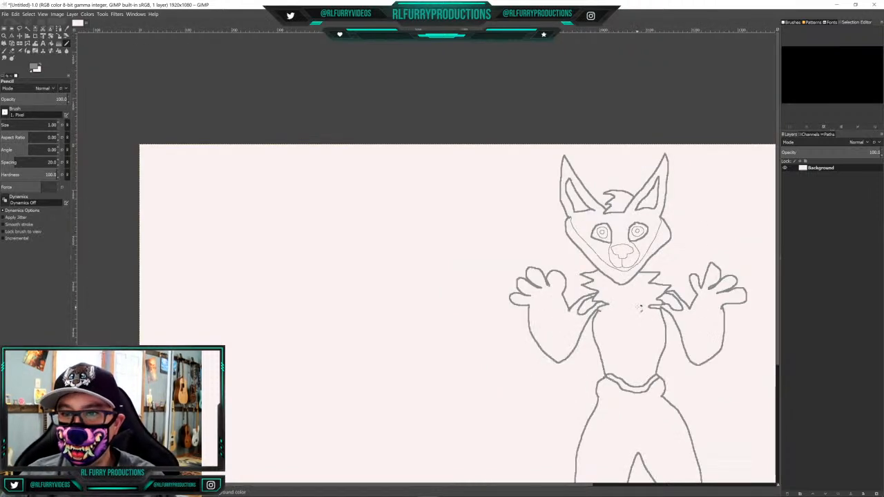
pyautogui.scroll(-5, 748, 261)
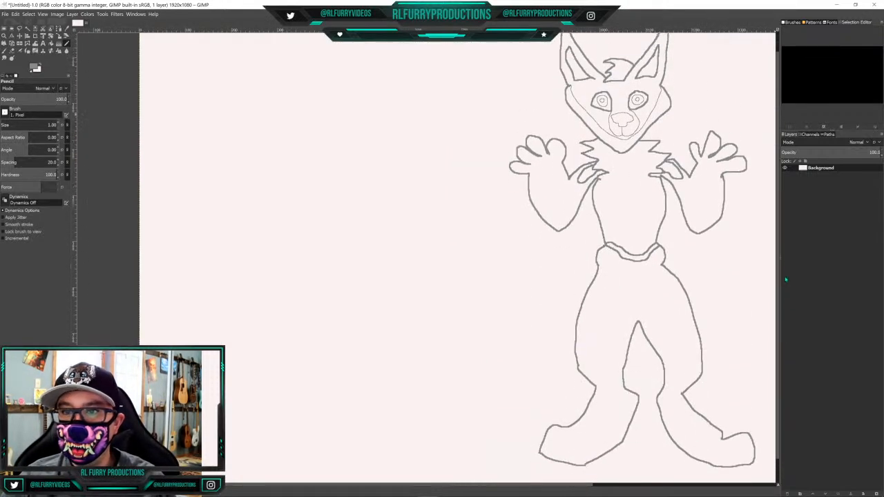
pyautogui.moveTo(548, 486); pyautogui.dragTo(693, 496)
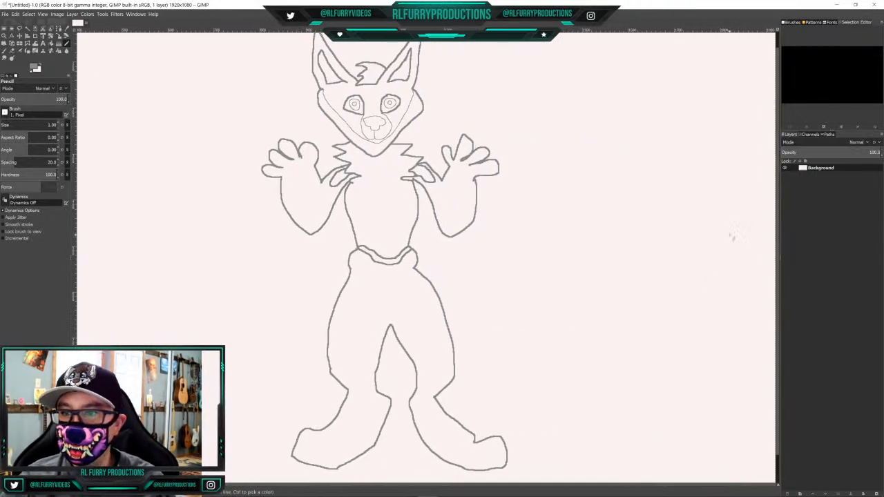
pyautogui.moveTo(779, 270); pyautogui.dragTo(777, 262)
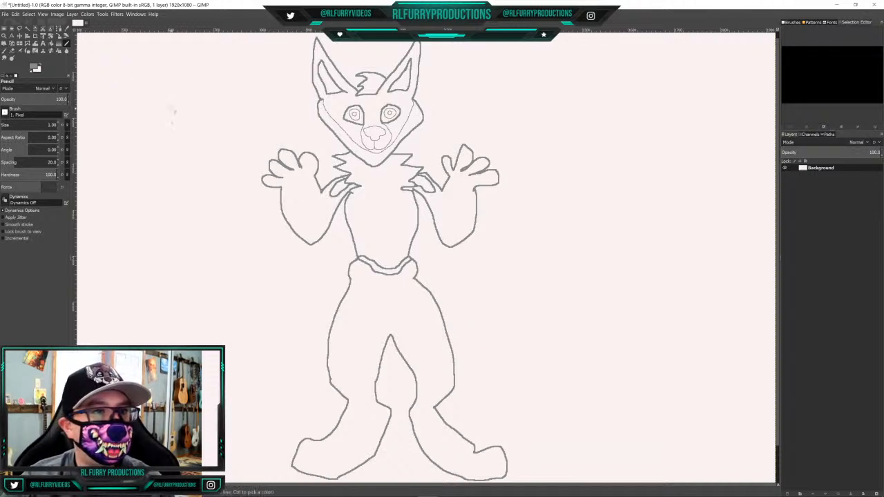
# Change the foreground colour to the golden orange d7a441
pyautogui.click(33, 67)
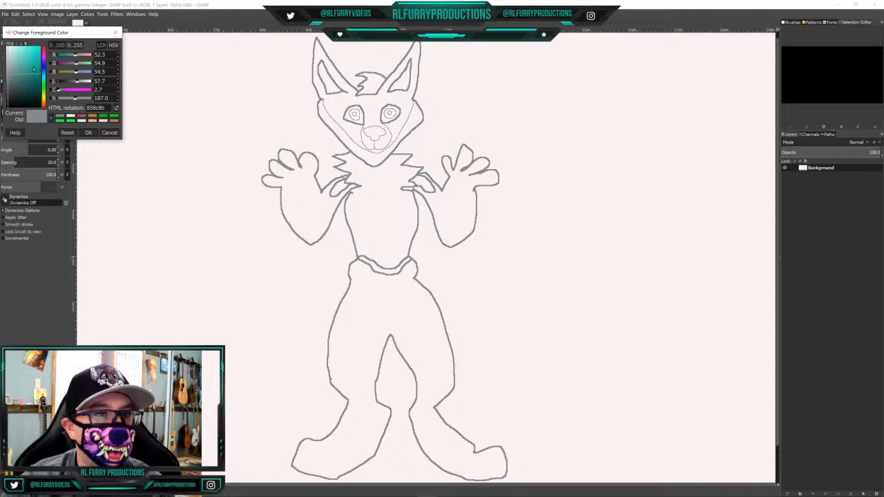
pyautogui.click(93, 118)
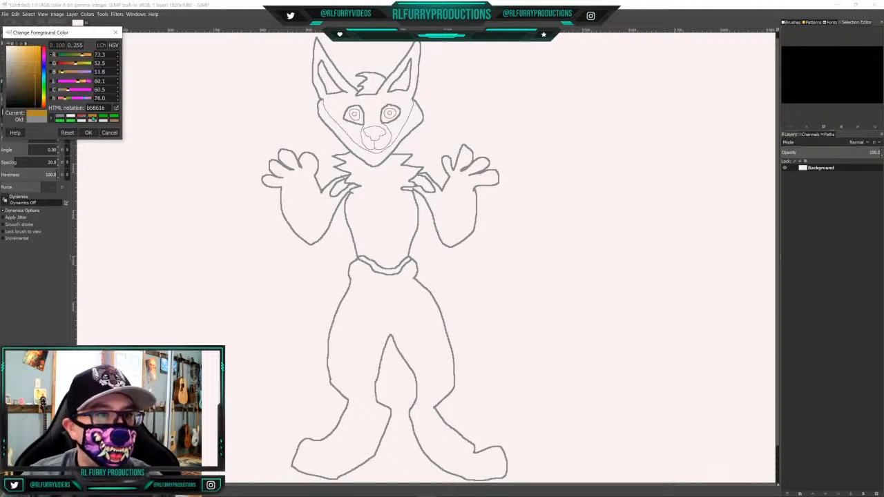
pyautogui.moveTo(28, 60); pyautogui.dragTo(29, 57)
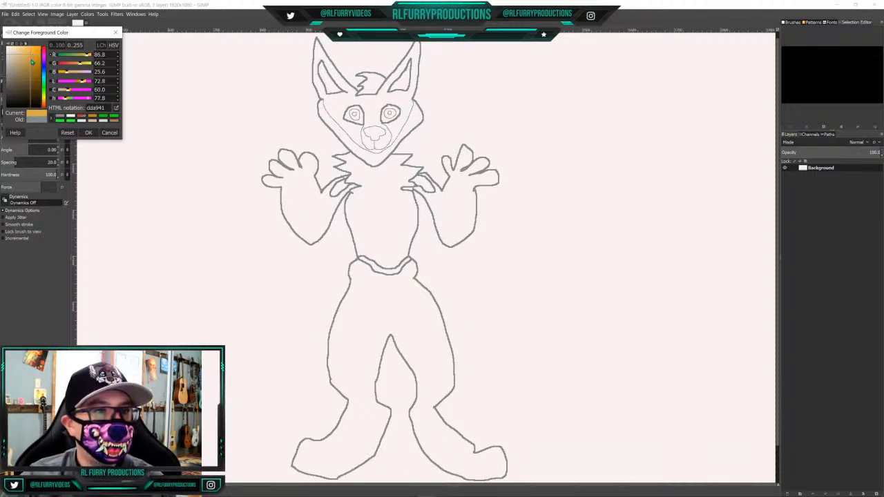
pyautogui.click(32, 63)
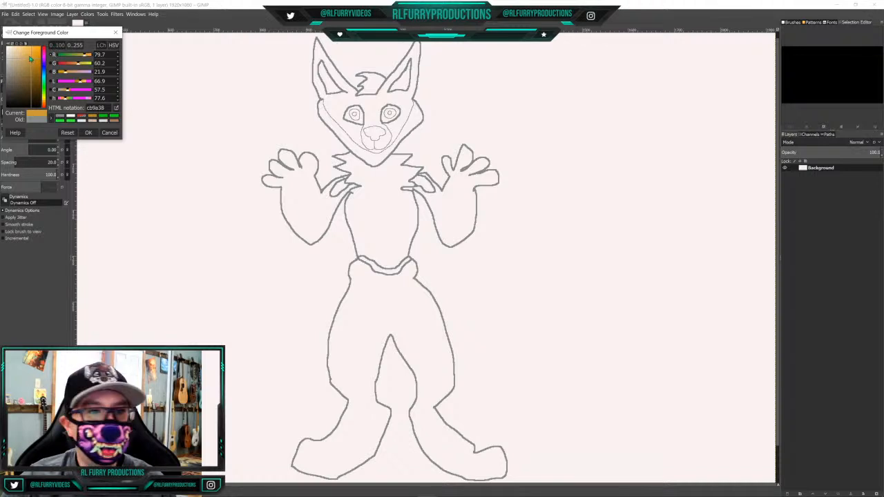
pyautogui.click(31, 59)
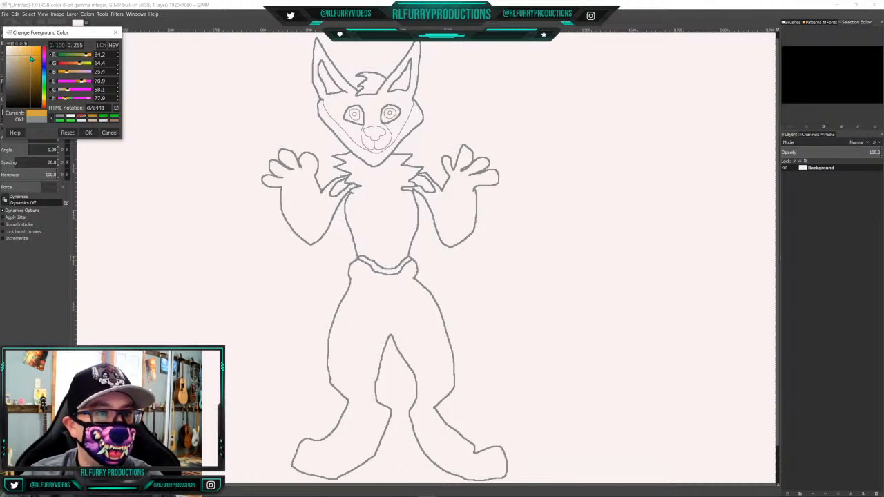
pyautogui.click(89, 132)
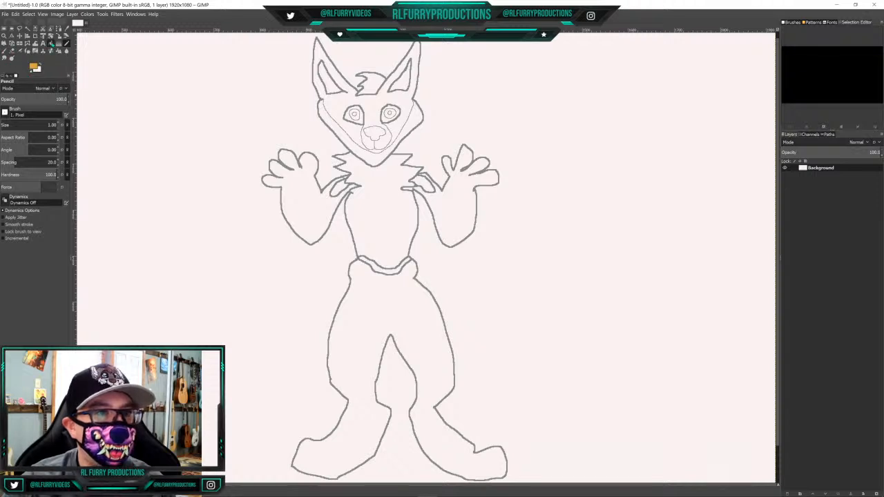
# Bucket-fill the inner shoulder loops, nose, hair tuft, waistband and both irises with the golden orange
pyautogui.click(51, 43)
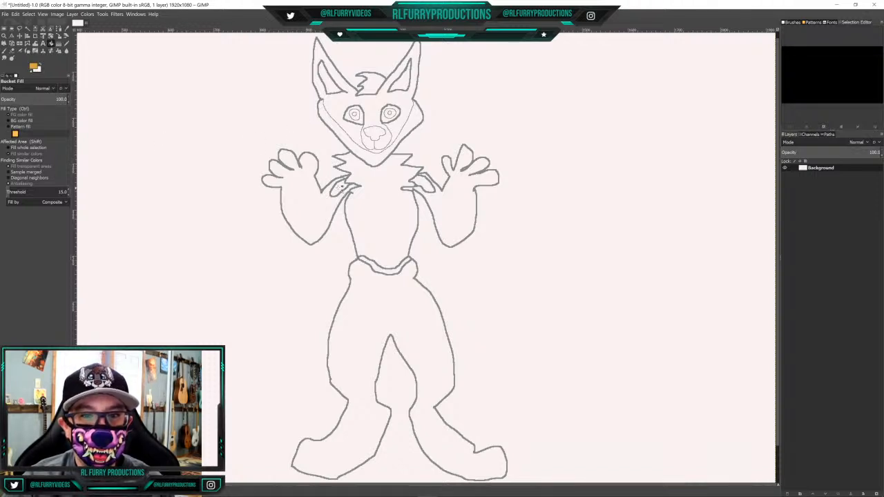
pyautogui.click(339, 187)
pyautogui.click(423, 184)
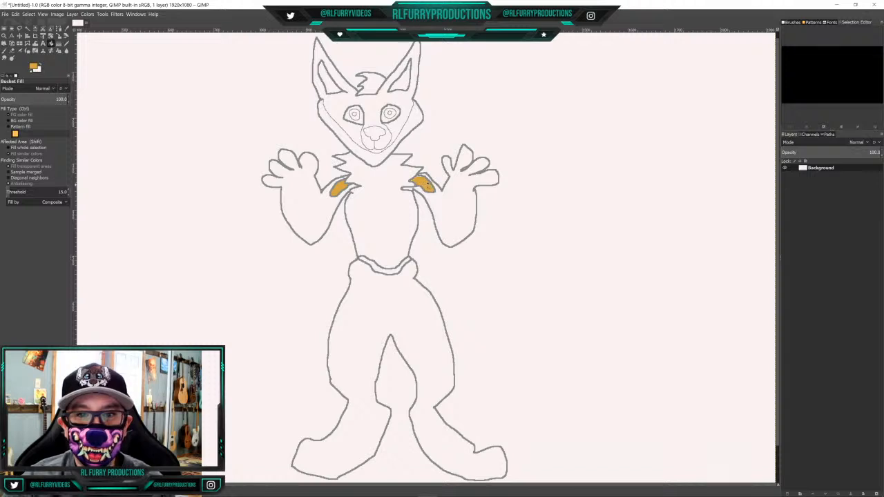
pyautogui.click(375, 134)
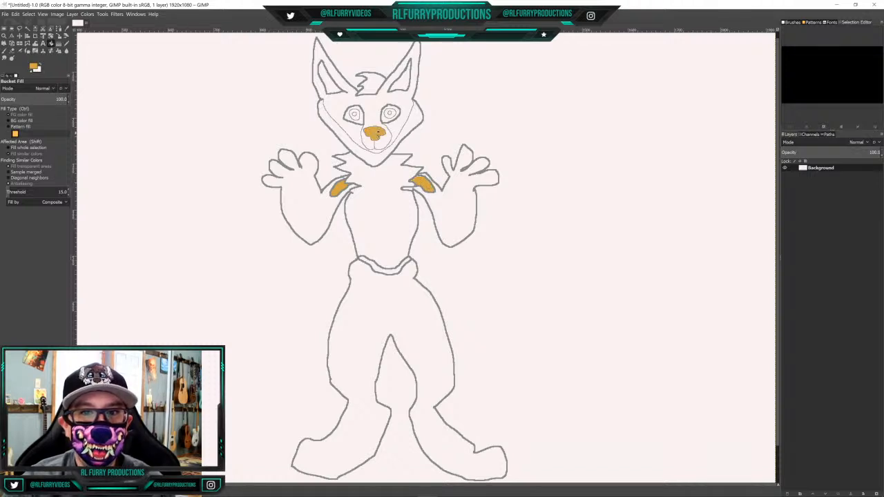
pyautogui.click(370, 83)
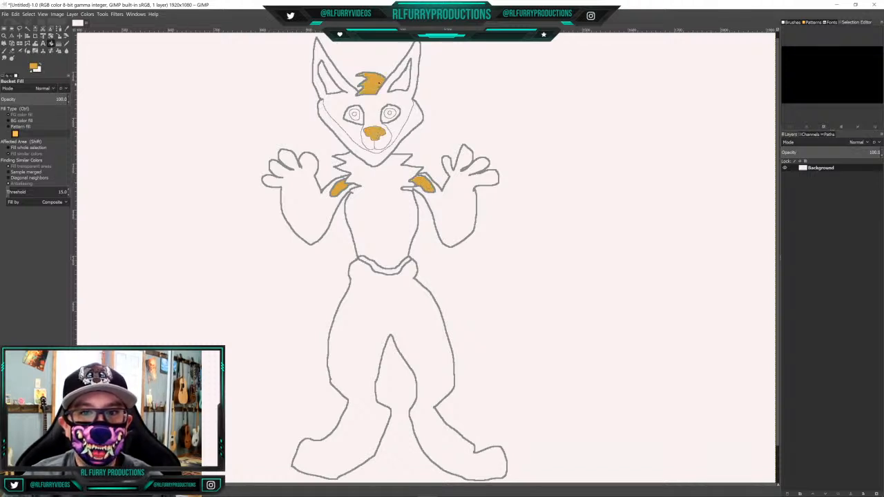
pyautogui.click(379, 267)
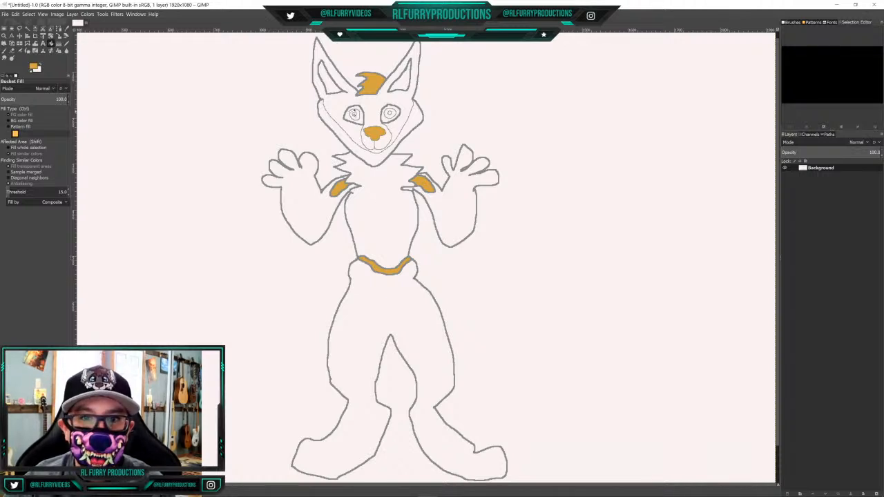
pyautogui.click(354, 114)
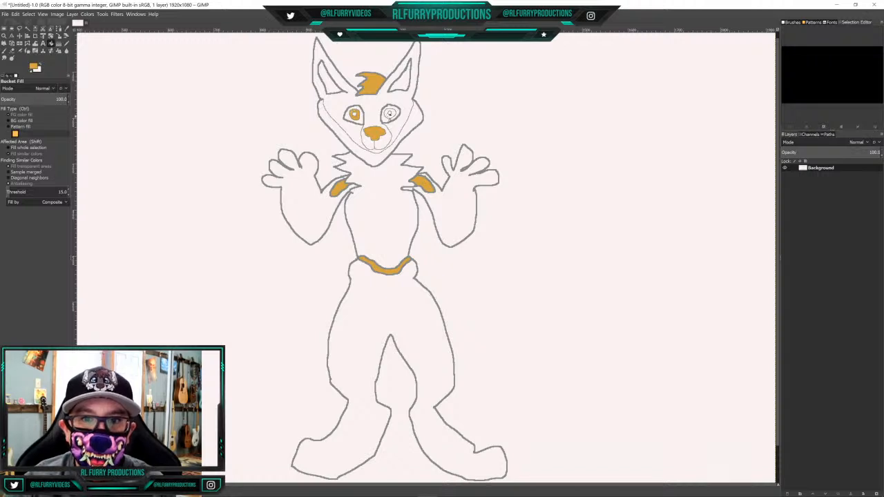
pyautogui.click(390, 113)
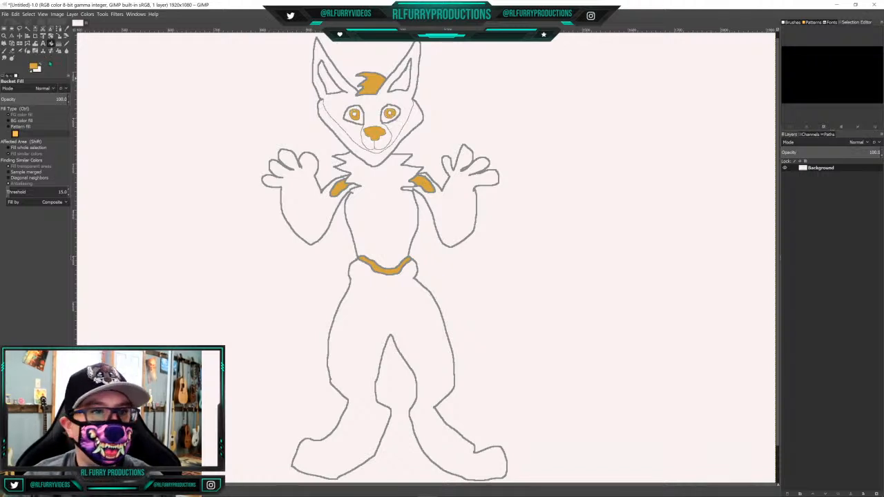
# Set the foreground colour to near-black 0f0f0f and fill both pupils with it
pyautogui.click(35, 67)
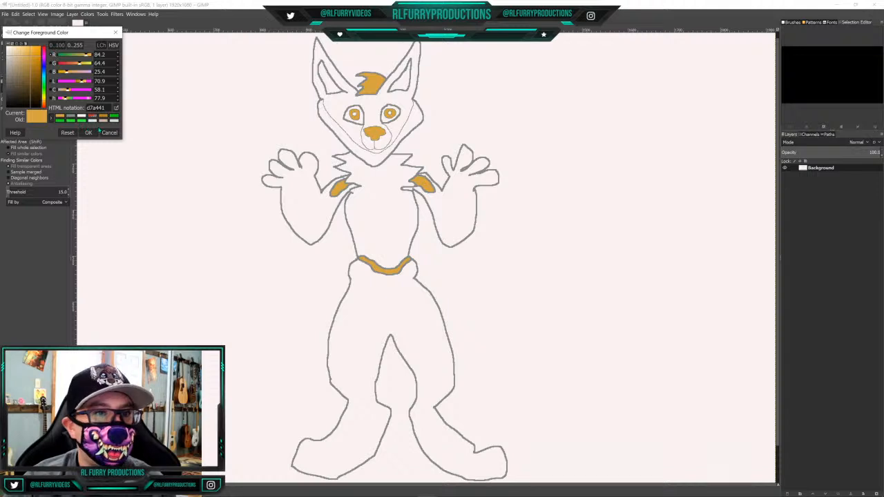
pyautogui.click(8, 105)
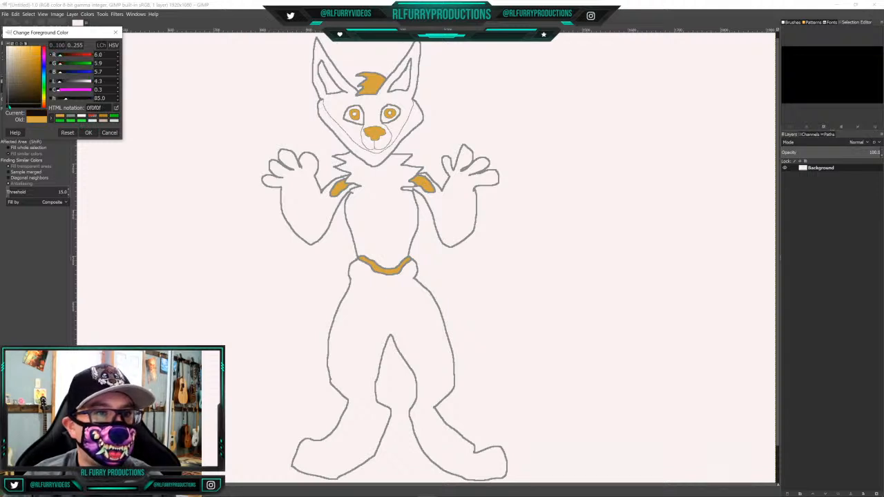
pyautogui.click(89, 133)
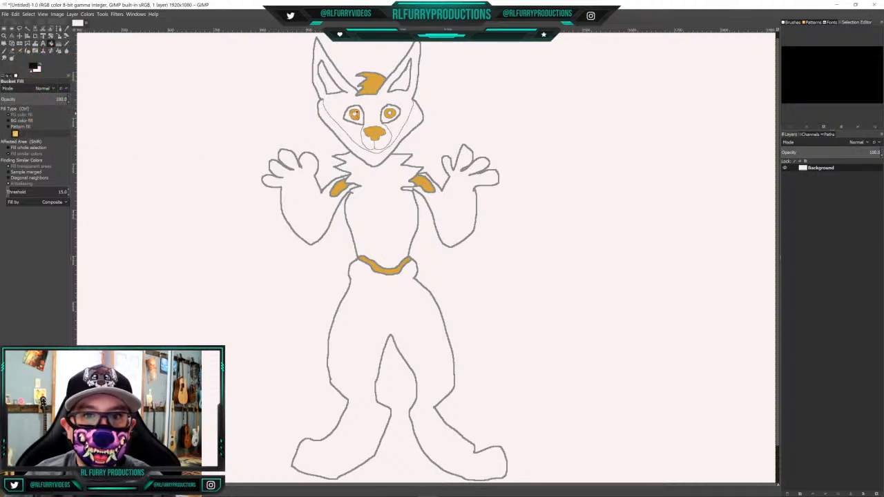
pyautogui.click(354, 114)
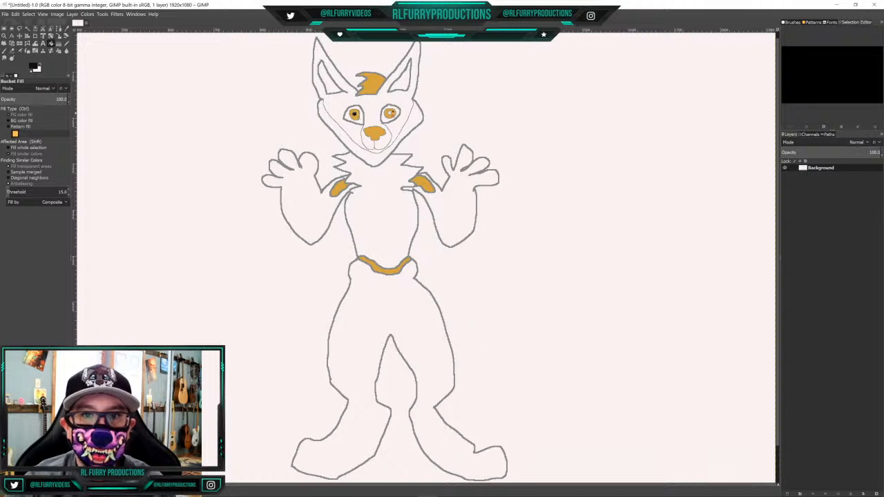
pyautogui.click(390, 113)
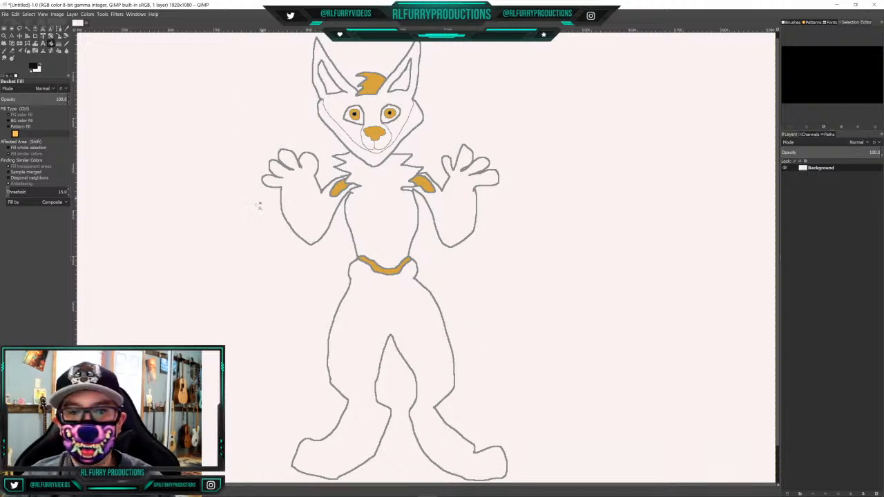
# With the pencil in grey 858c8b, draw a wavy line across the hips, a curved line above each knee and an arc across the belly
pyautogui.click(59, 51)
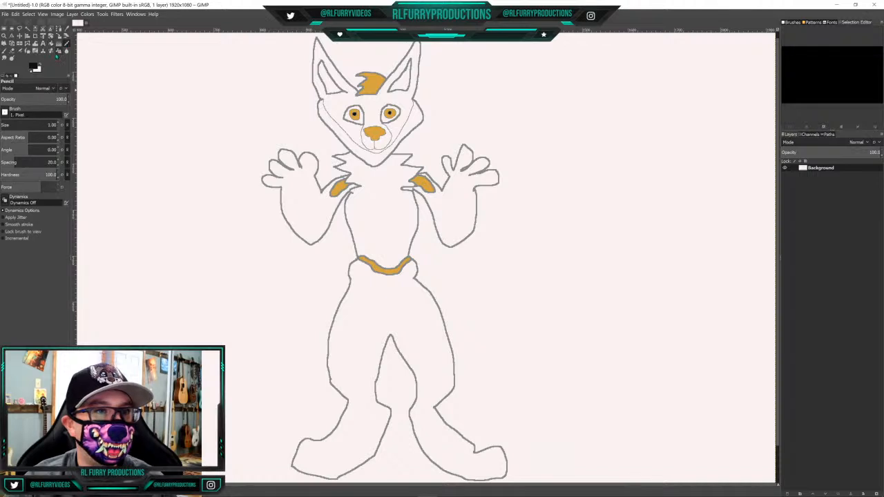
pyautogui.click(33, 65)
pyautogui.click(82, 116)
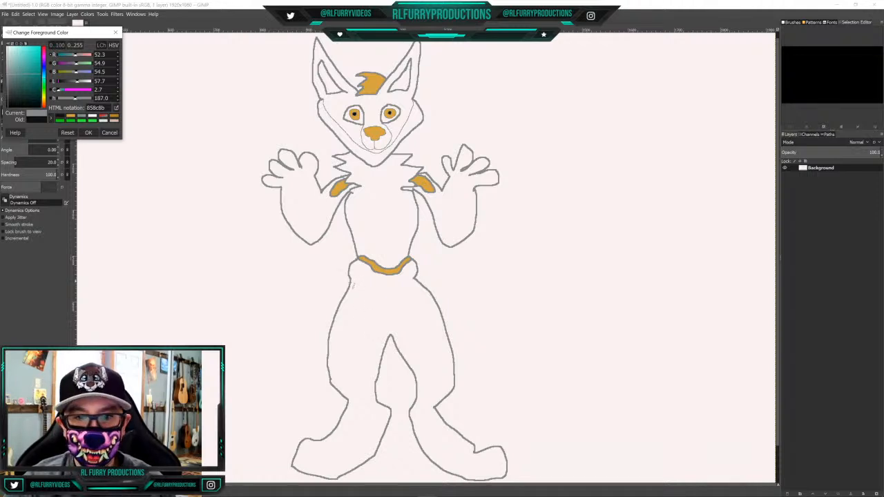
pyautogui.moveTo(353, 284)
pyautogui.mouseDown()
pyautogui.moveTo(406, 292)
pyautogui.moveTo(417, 283)
pyautogui.mouseUp()
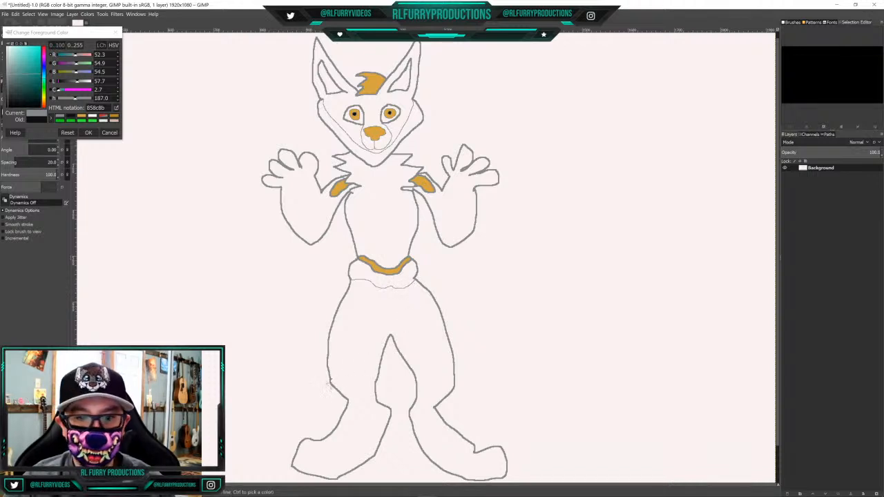
pyautogui.moveTo(331, 379)
pyautogui.mouseDown()
pyautogui.moveTo(379, 384)
pyautogui.moveTo(456, 377)
pyautogui.mouseUp()
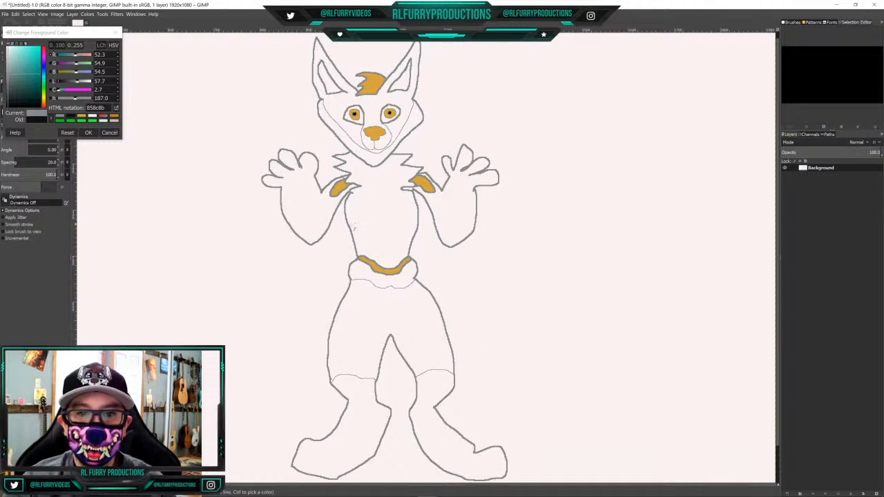
pyautogui.moveTo(354, 233)
pyautogui.mouseDown()
pyautogui.moveTo(392, 226)
pyautogui.moveTo(415, 239)
pyautogui.mouseUp()
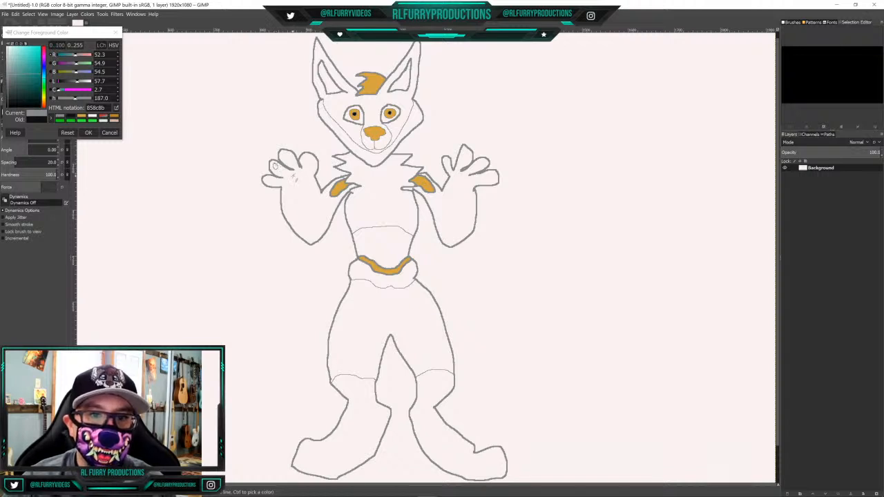
# Draw small oval pads on the fingers of both hands and a round palm pad on the left-hand paw
pyautogui.moveTo(294, 175)
pyautogui.mouseDown()
pyautogui.moveTo(313, 163)
pyautogui.moveTo(286, 155)
pyautogui.mouseUp()
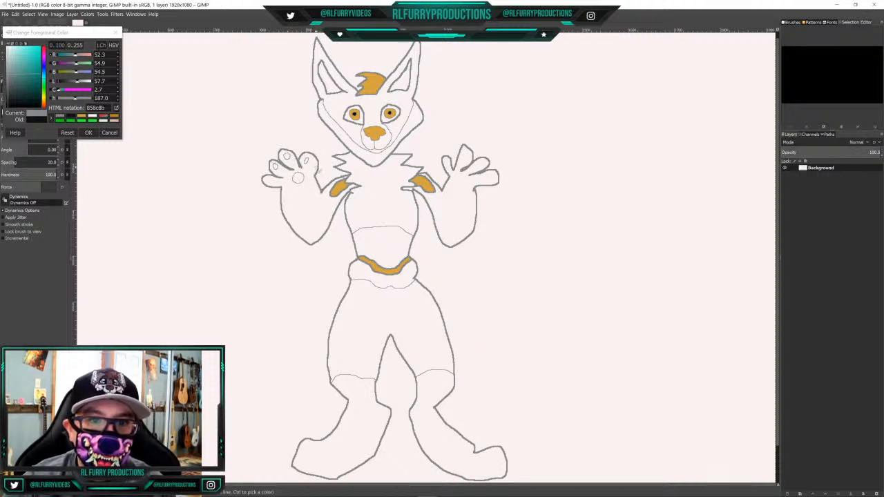
pyautogui.moveTo(309, 160); pyautogui.dragTo(306, 163)
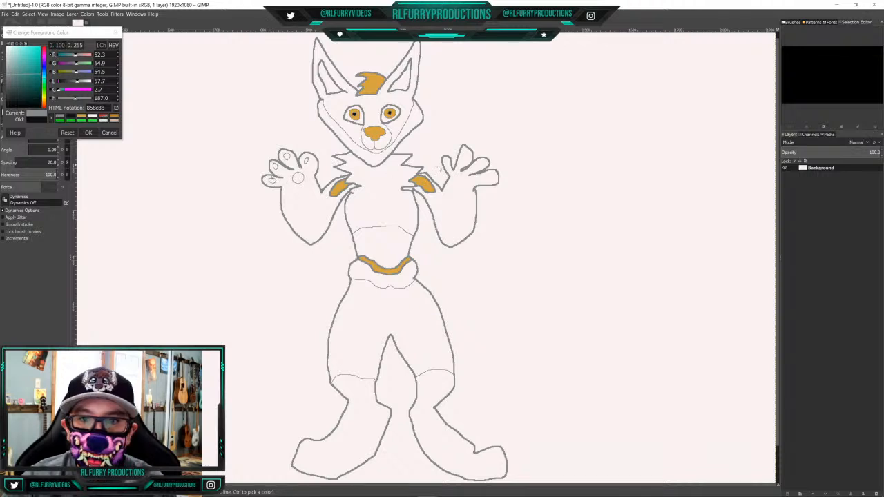
pyautogui.moveTo(466, 153)
pyautogui.mouseDown()
pyautogui.moveTo(462, 160)
pyautogui.moveTo(492, 176)
pyautogui.mouseUp()
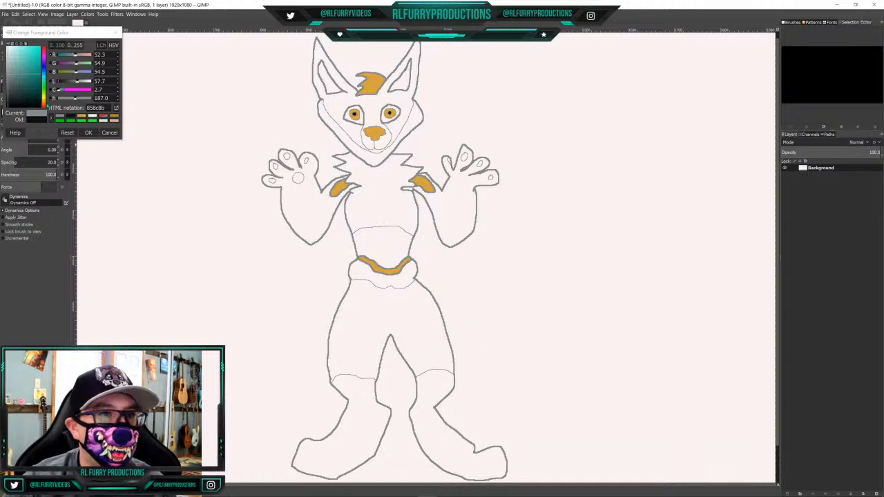
# Change the foreground colour from grey to the bright red e91905
pyautogui.click(45, 102)
pyautogui.moveTo(45, 105); pyautogui.dragTo(45, 103)
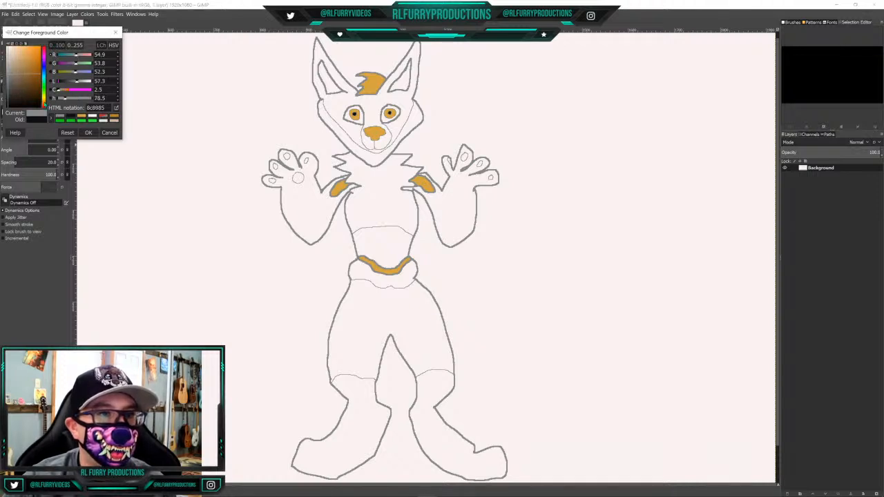
pyautogui.click(45, 106)
pyautogui.click(45, 105)
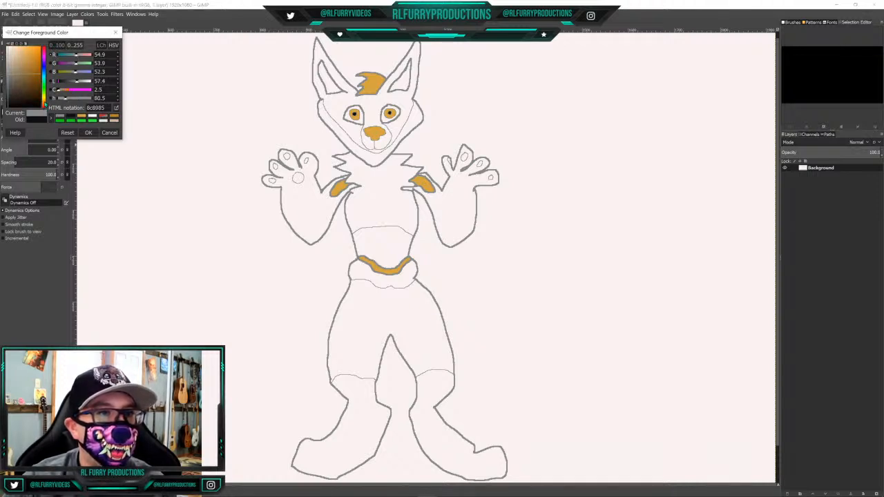
pyautogui.click(45, 107)
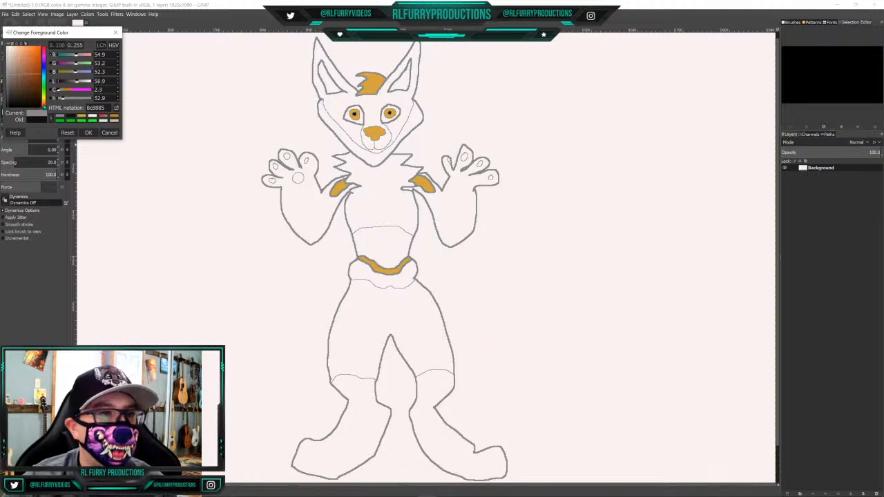
pyautogui.click(45, 105)
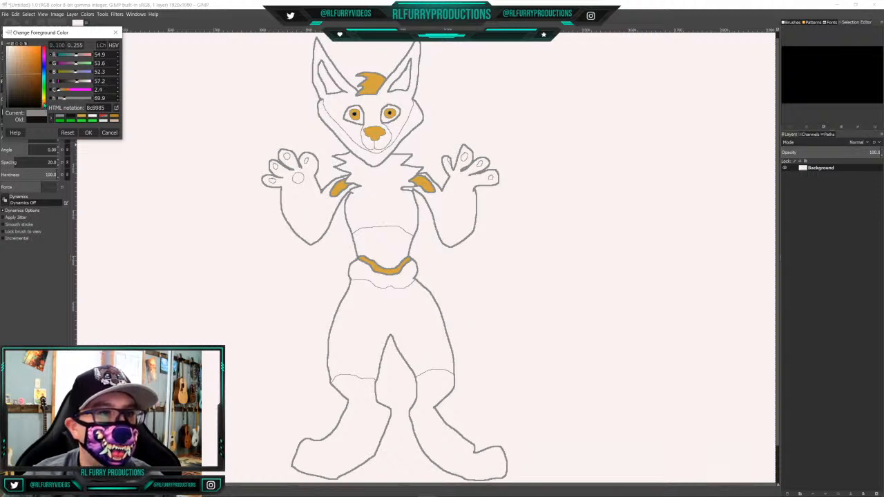
pyautogui.click(38, 52)
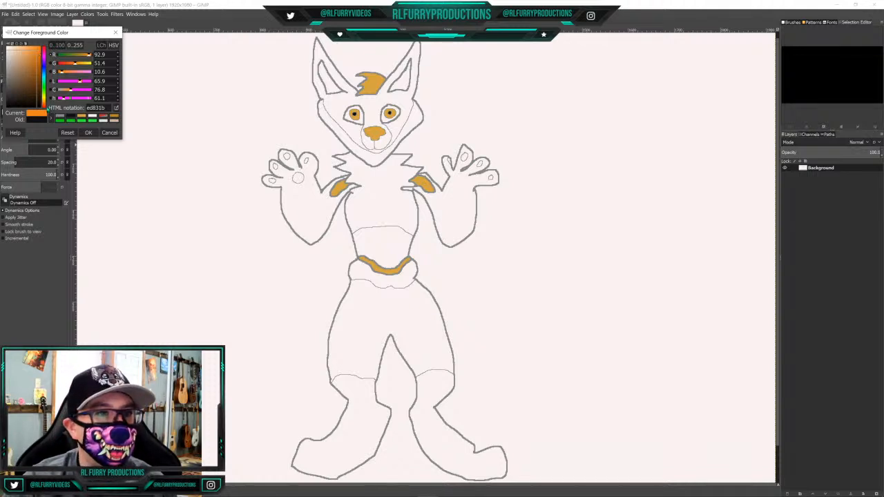
pyautogui.click(45, 49)
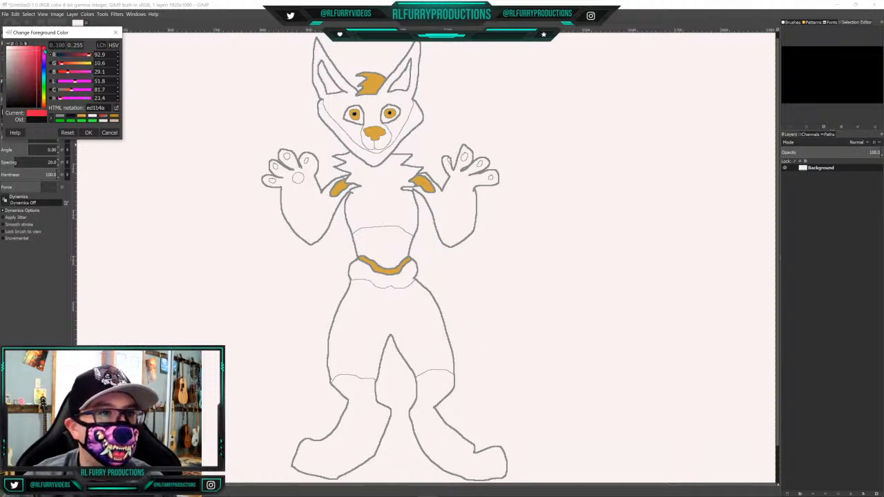
pyautogui.click(44, 48)
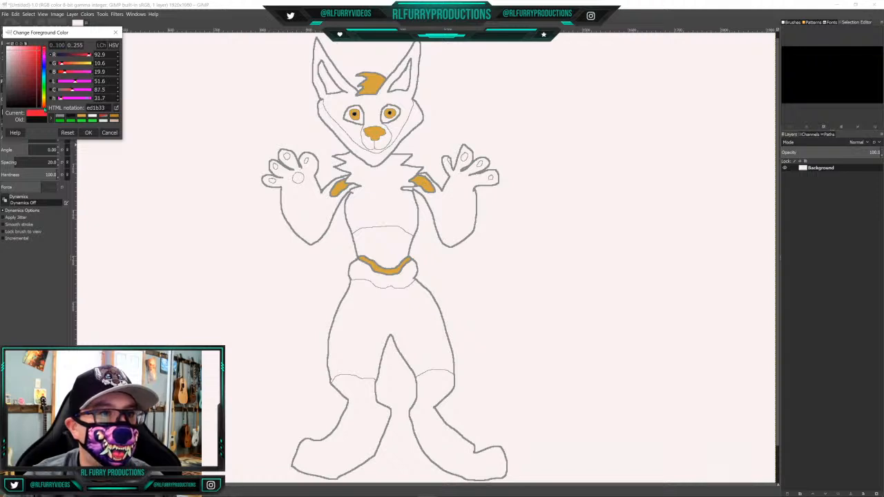
pyautogui.click(45, 107)
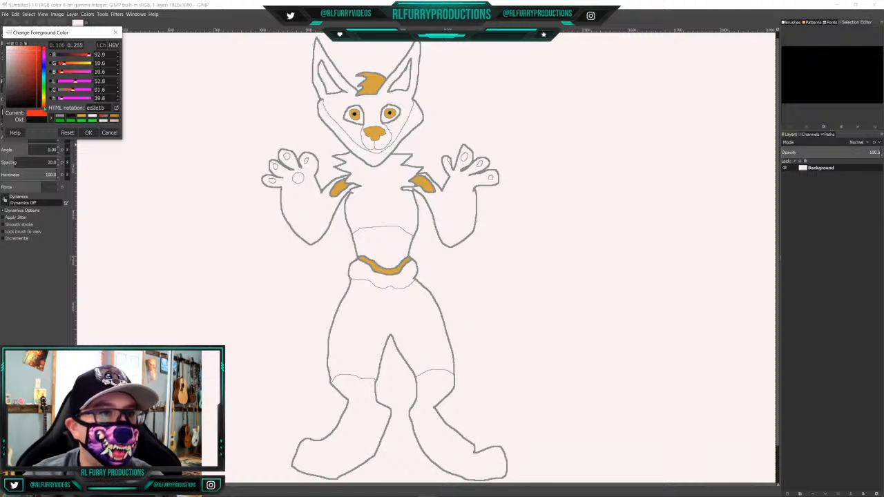
pyautogui.click(36, 54)
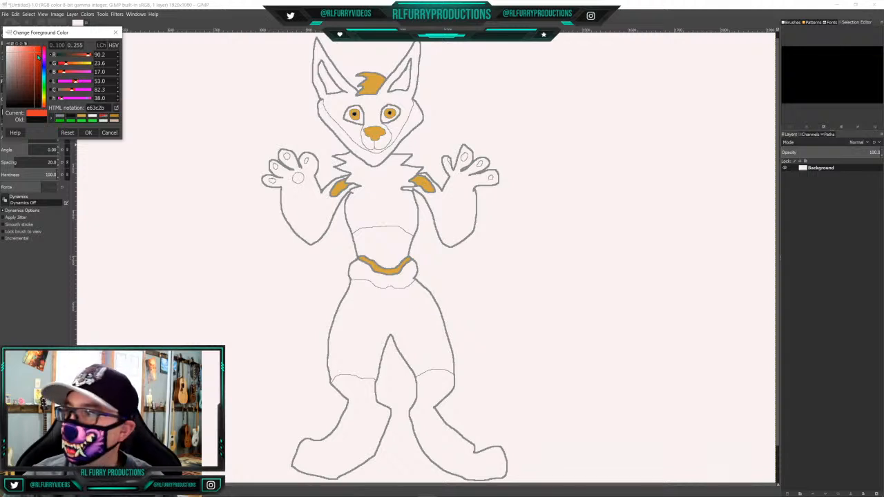
pyautogui.moveTo(38, 56); pyautogui.dragTo(41, 54)
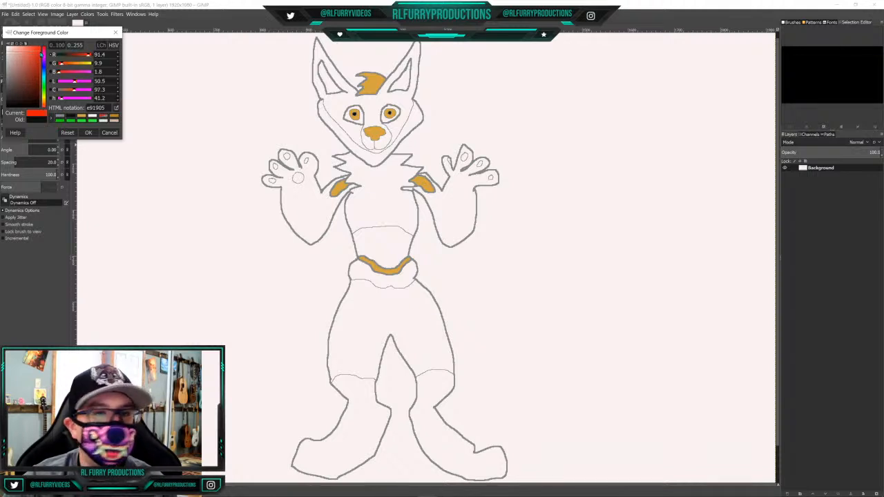
pyautogui.click(88, 133)
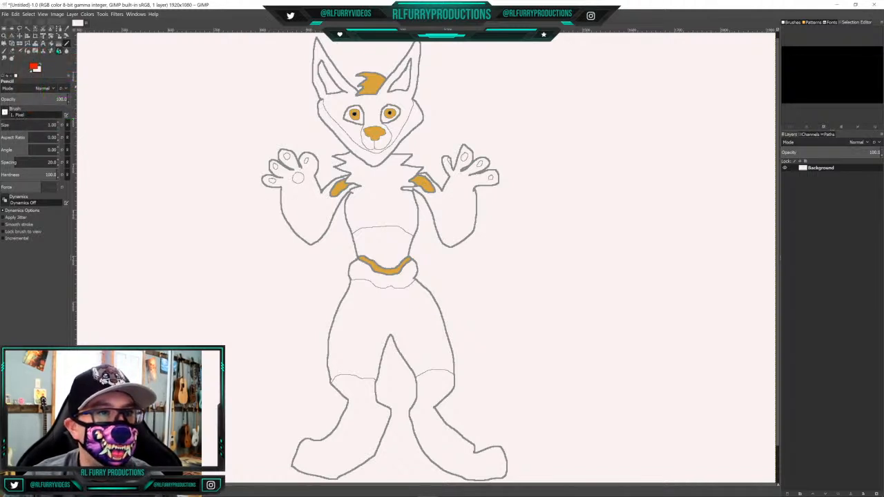
# Bucket-fill the chest and the finger and palm pads of the left-hand paw with the red
pyautogui.click(51, 43)
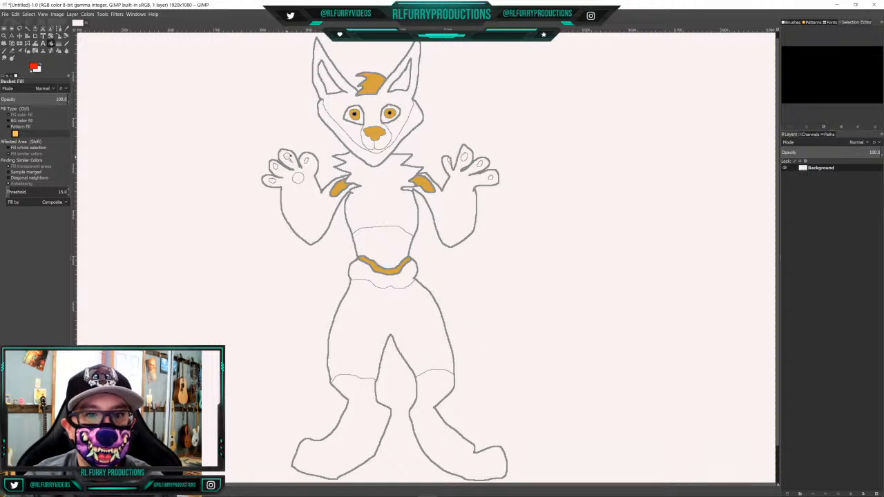
pyautogui.click(287, 156)
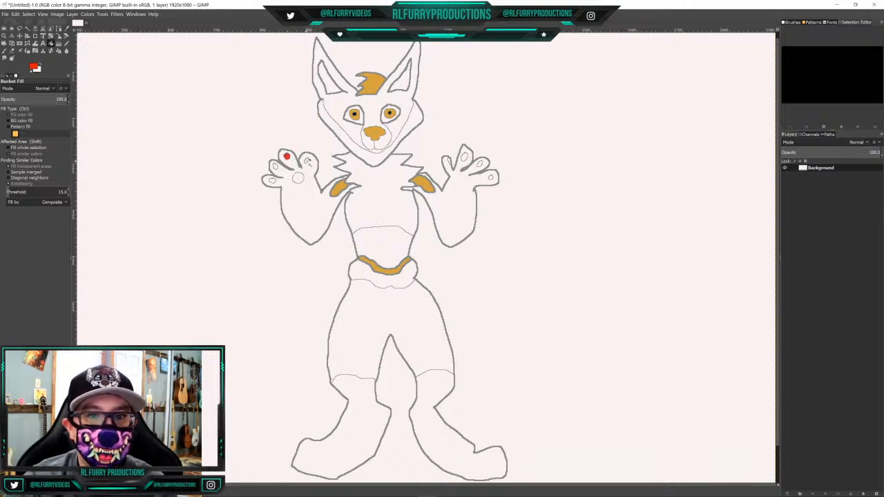
pyautogui.click(306, 161)
pyautogui.click(380, 193)
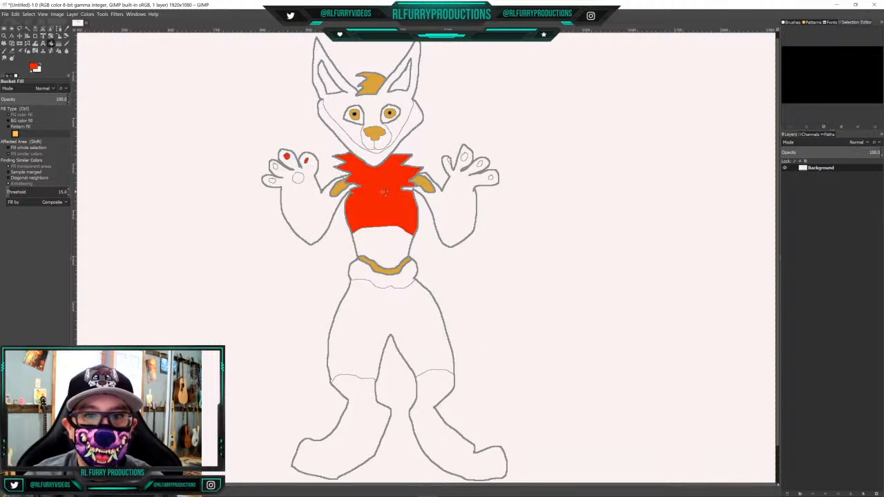
pyautogui.click(275, 166)
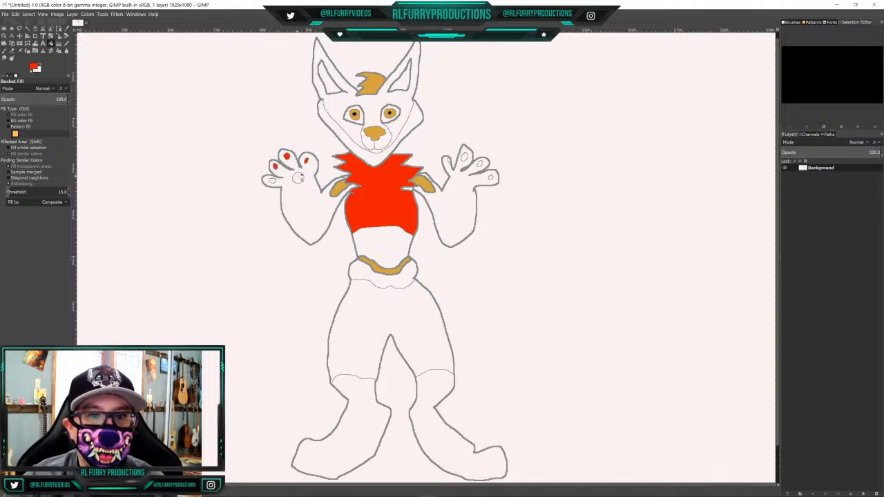
pyautogui.click(298, 178)
pyautogui.click(273, 179)
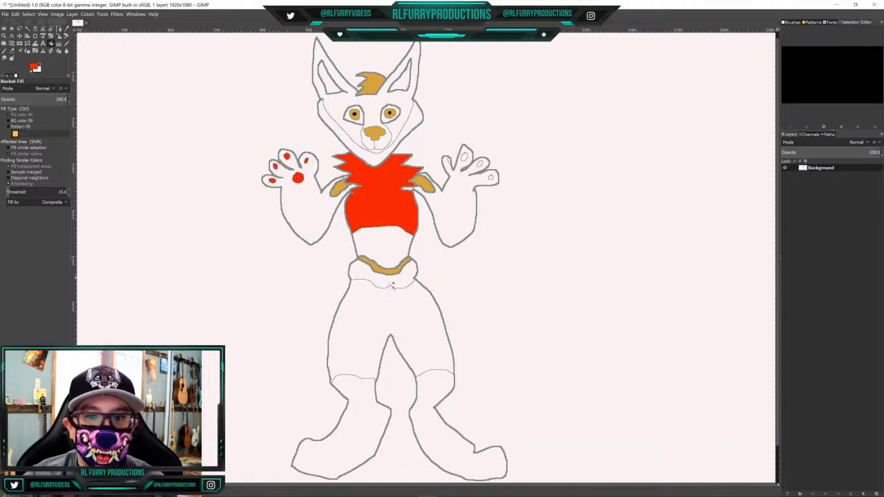
# Fill the hip band, both lower legs with feet, and the finger pads of the right-hand paw with the red
pyautogui.click(385, 282)
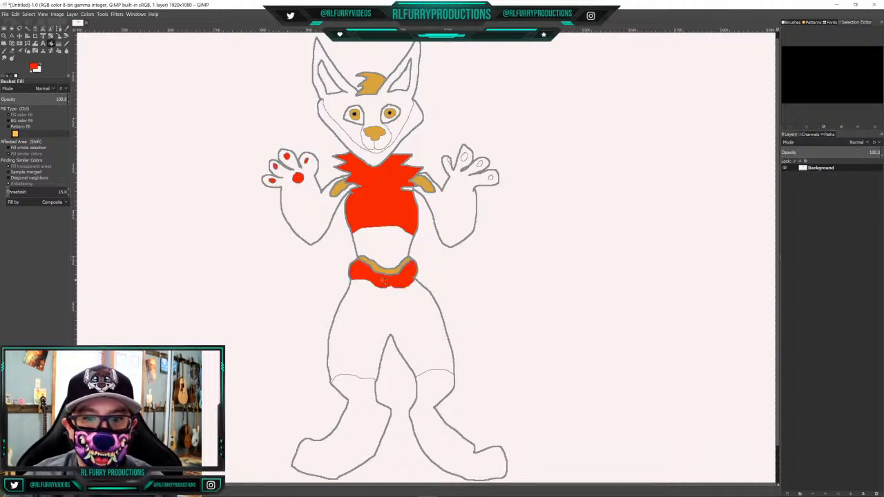
pyautogui.click(369, 413)
pyautogui.click(433, 394)
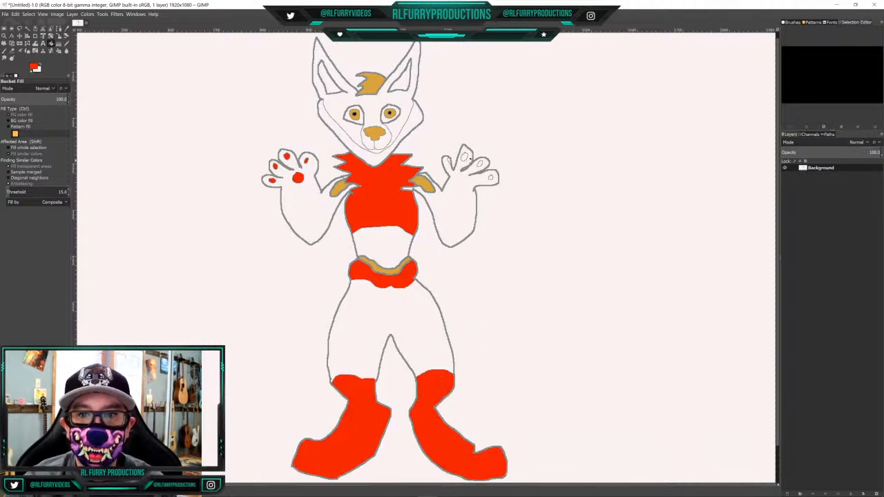
pyautogui.click(465, 158)
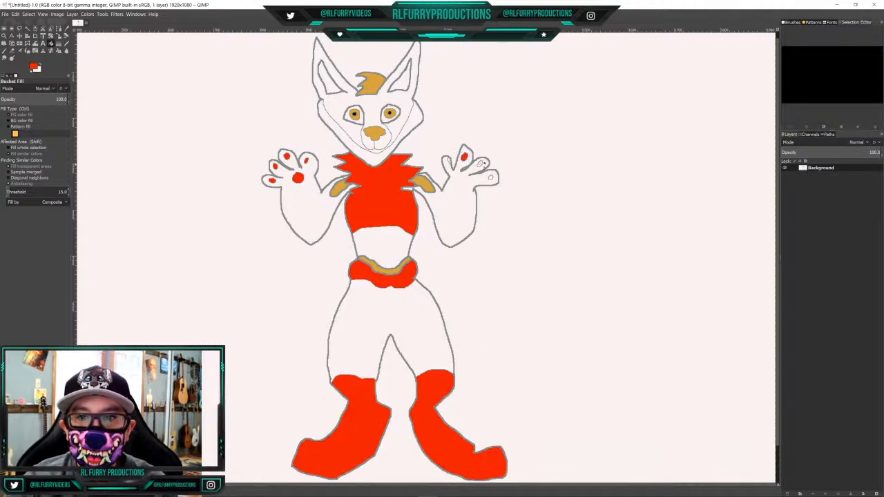
pyautogui.click(481, 165)
pyautogui.click(491, 178)
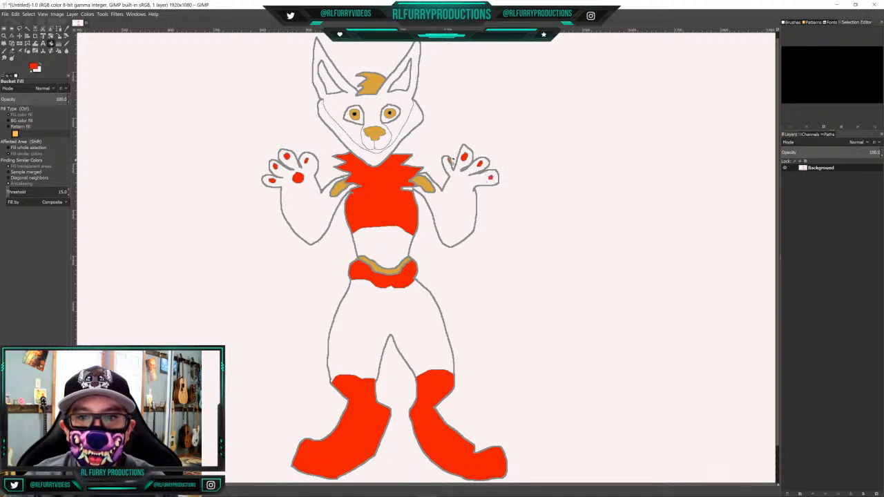
pyautogui.click(450, 160)
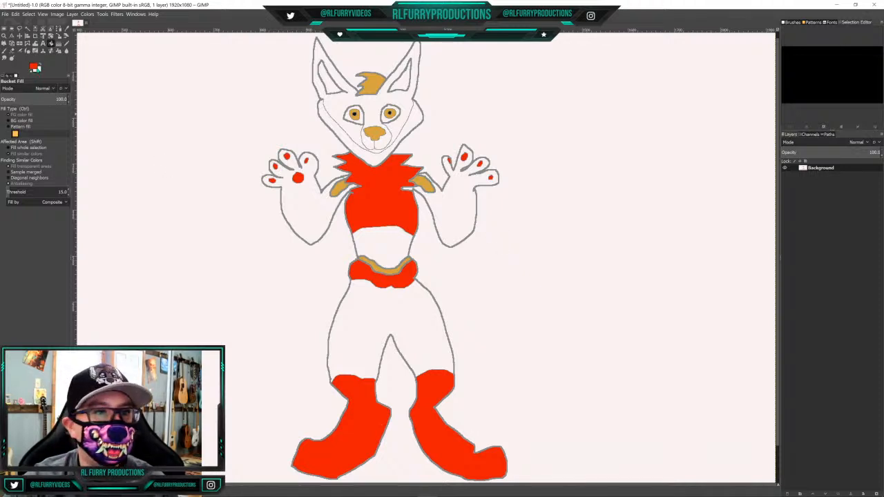
# Set the foreground colour to the burnt orange d5522c
pyautogui.click(36, 69)
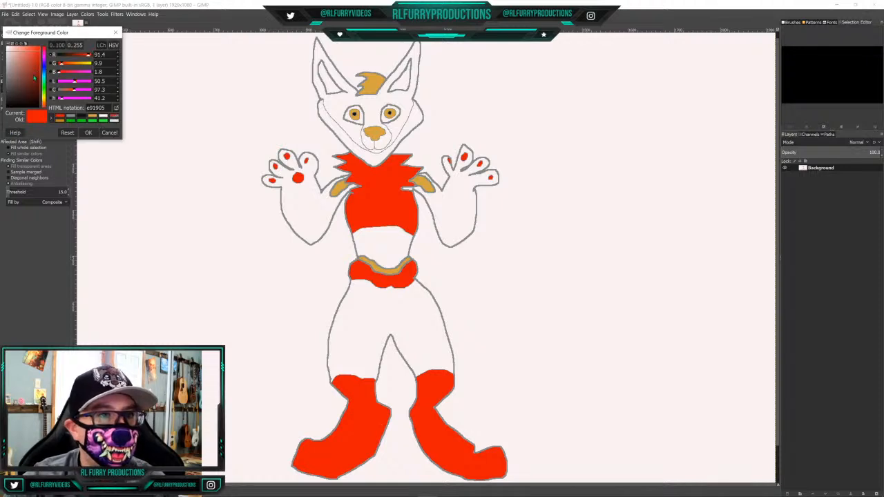
pyautogui.click(45, 106)
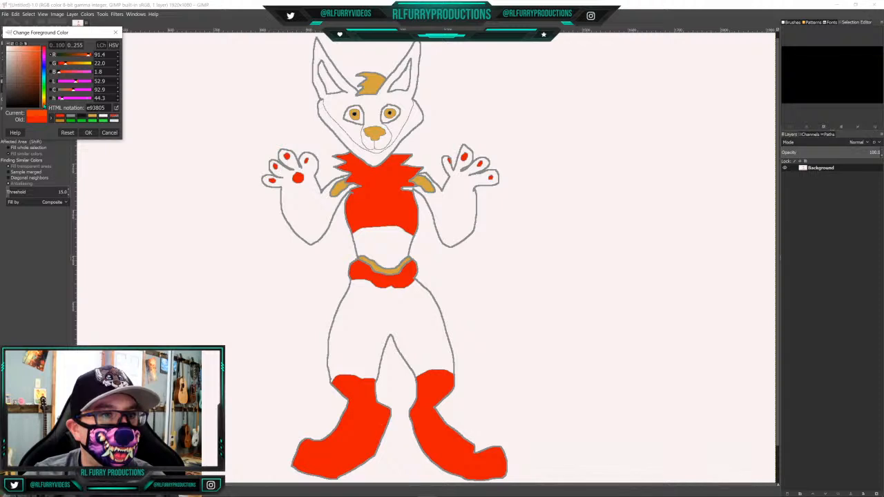
pyautogui.click(34, 57)
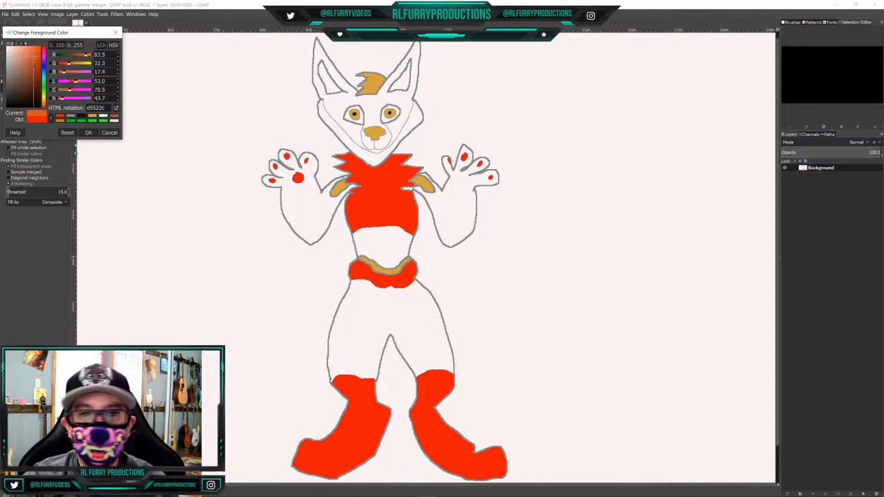
pyautogui.click(90, 132)
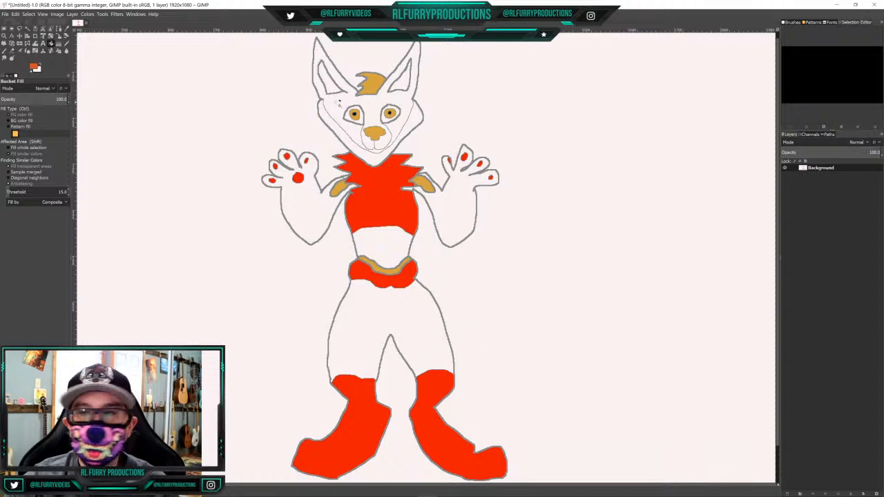
# Bucket-fill the face and outer ears, both arms, the belly and the thighs with the burnt orange
pyautogui.click(340, 101)
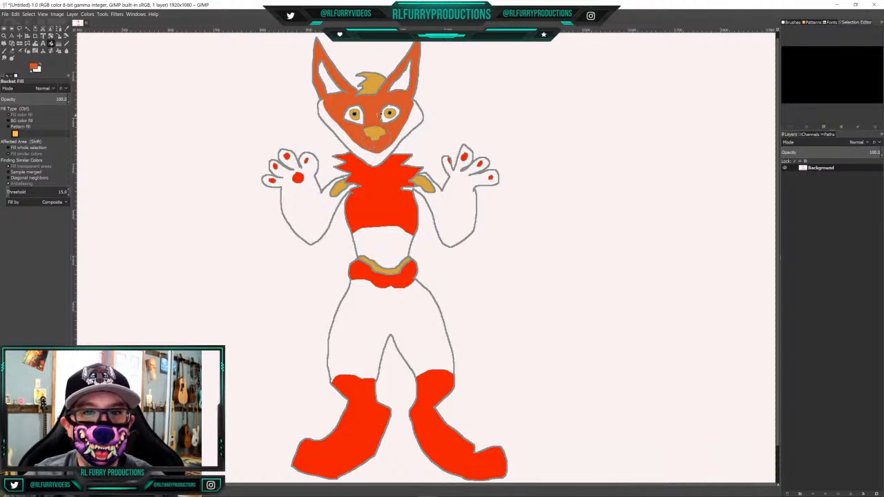
pyautogui.click(305, 208)
pyautogui.click(459, 207)
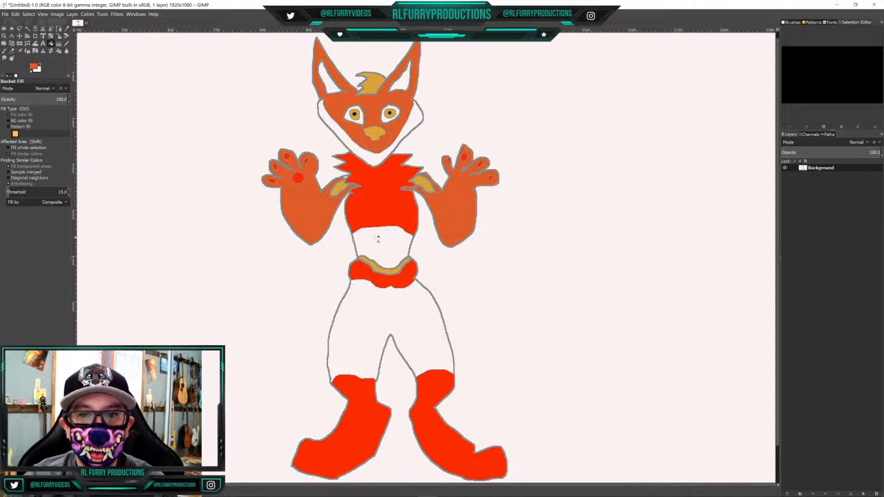
pyautogui.click(379, 241)
pyautogui.click(360, 329)
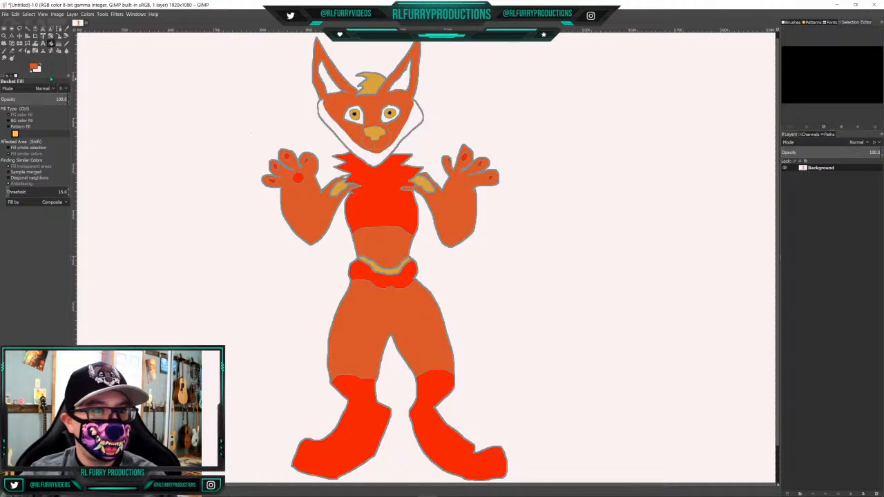
# With the pencil in near-black 0f0f0f, outline the muzzle and add the mouth lines, whisker dots and short cheek marks
pyautogui.click(66, 43)
pyautogui.click(35, 67)
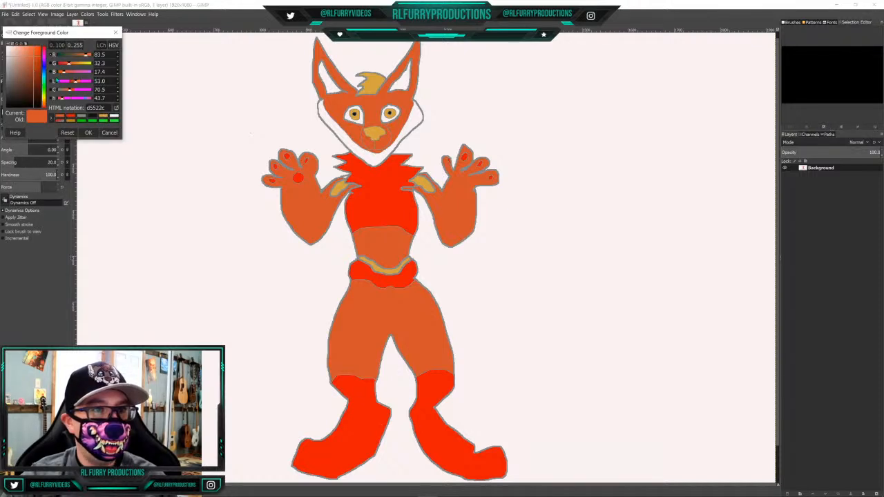
pyautogui.click(92, 117)
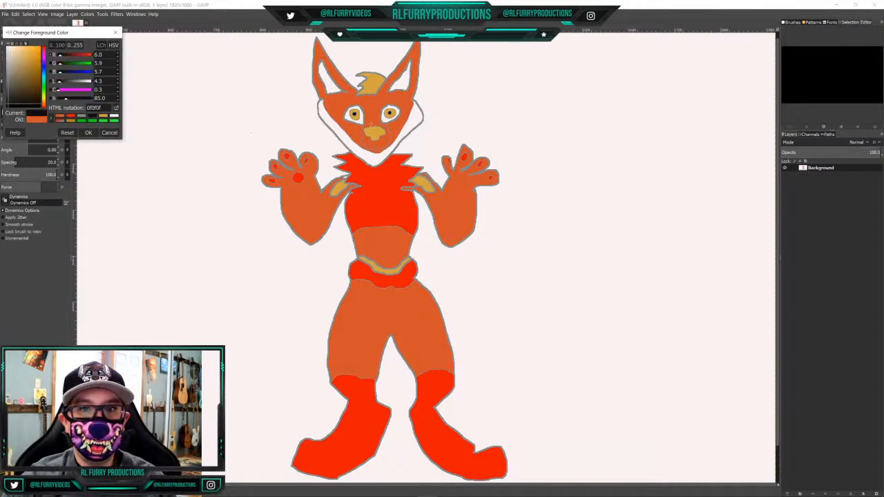
pyautogui.moveTo(362, 126)
pyautogui.mouseDown()
pyautogui.moveTo(359, 141)
pyautogui.moveTo(370, 151)
pyautogui.moveTo(393, 145)
pyautogui.moveTo(384, 125)
pyautogui.moveTo(360, 131)
pyautogui.mouseUp()
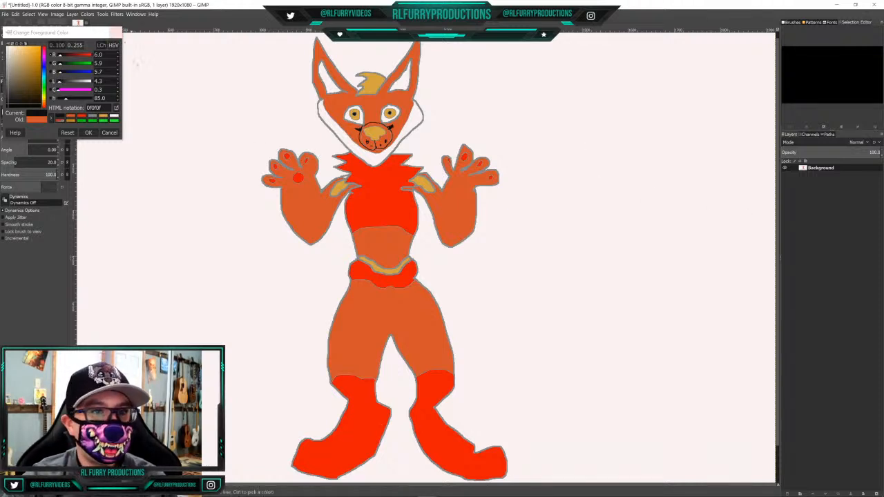
pyautogui.click(109, 133)
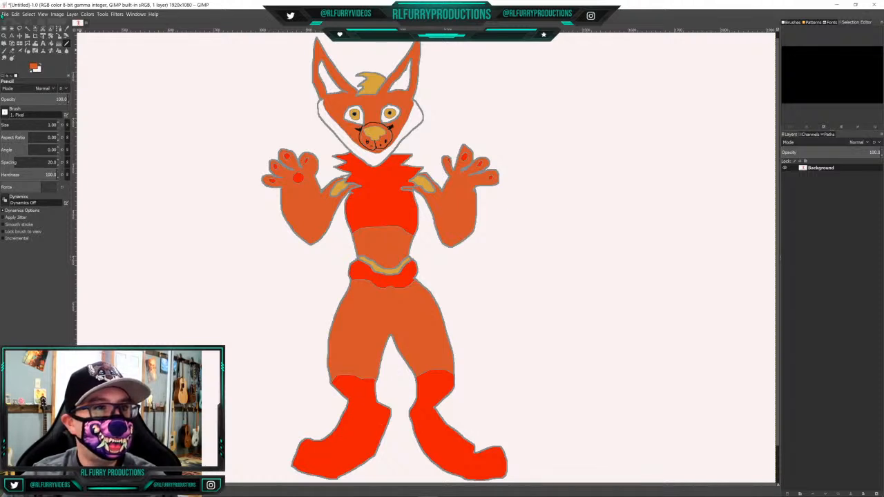
pyautogui.click(4, 14)
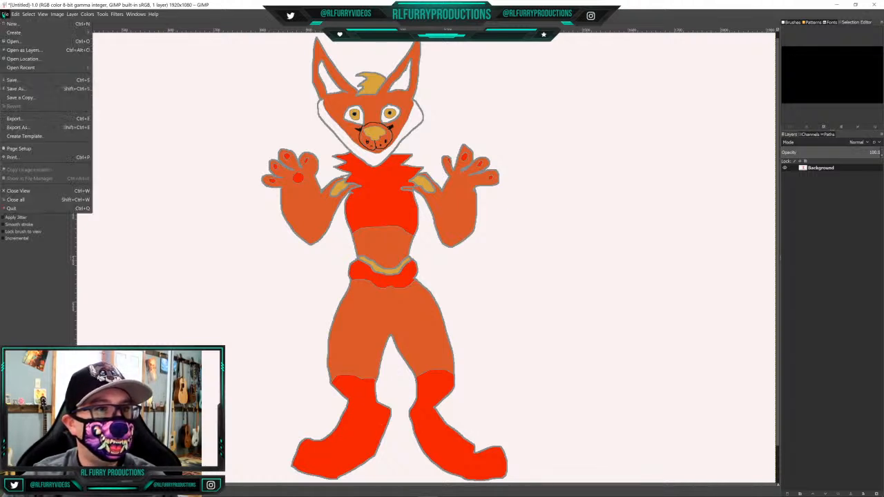
pyautogui.click(17, 128)
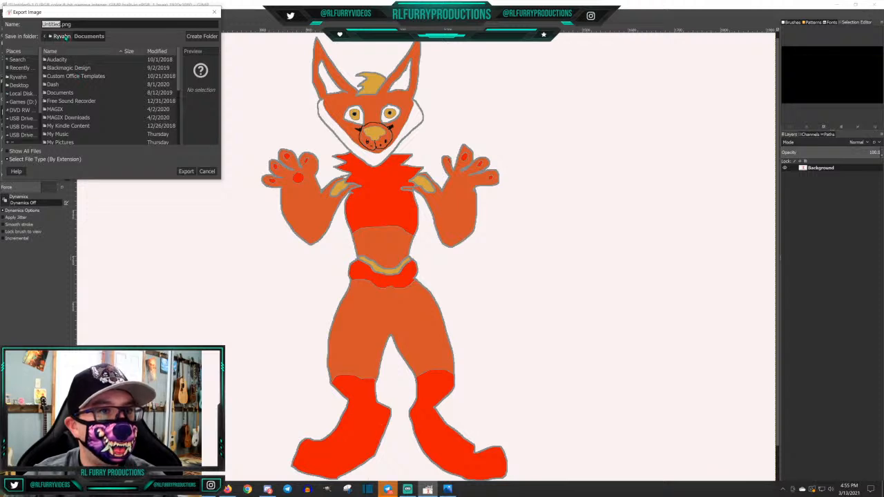
pyautogui.click(62, 36)
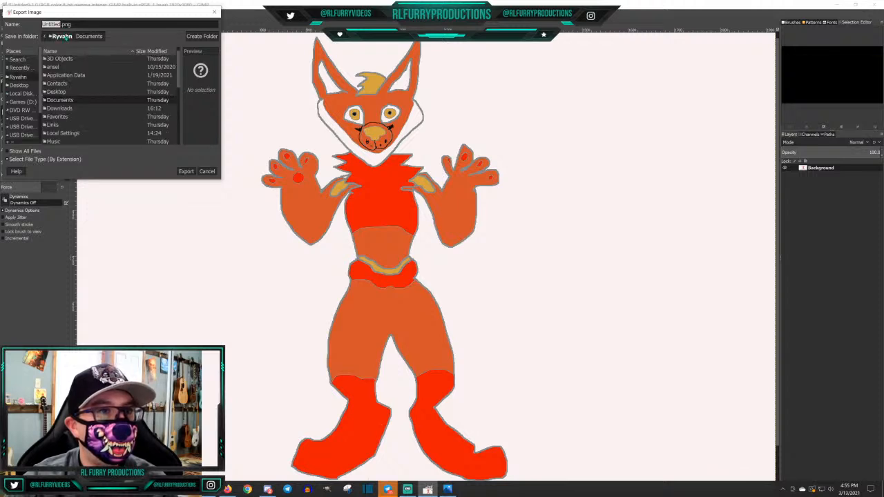
pyautogui.scroll(-3, 65, 121)
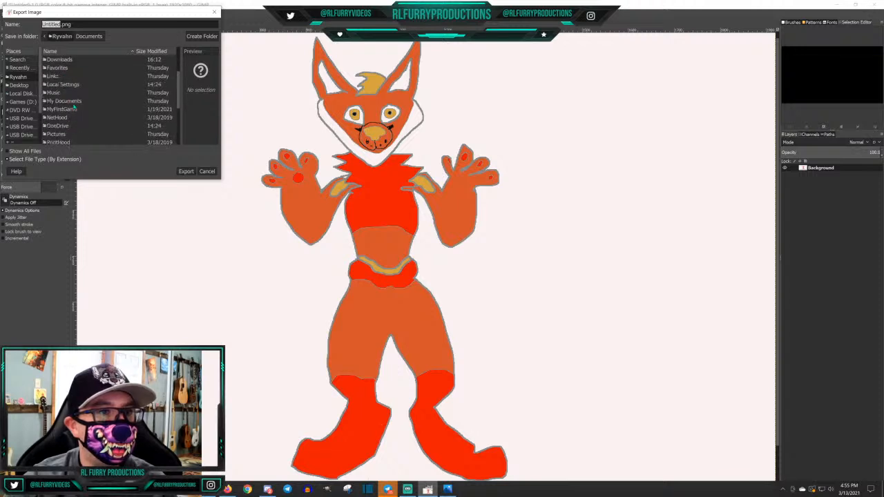
pyautogui.doubleClick(58, 122)
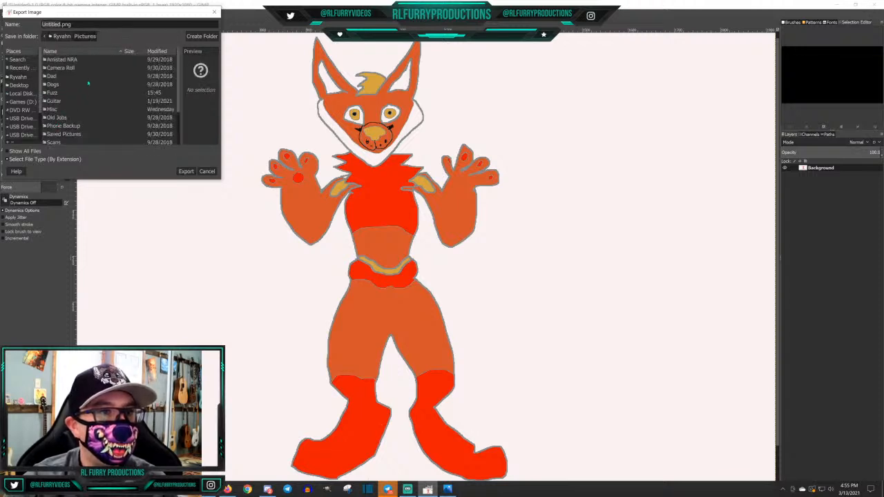
pyautogui.scroll(-2, 80, 92)
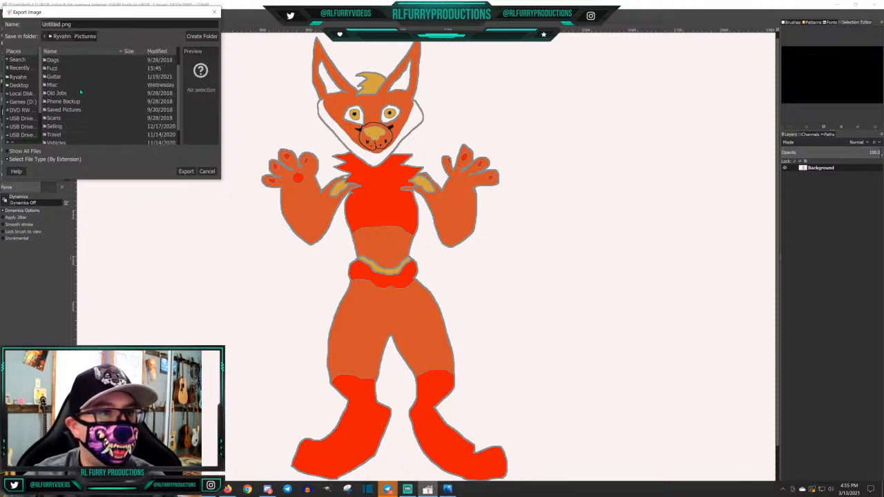
pyautogui.scroll(1, 82, 92)
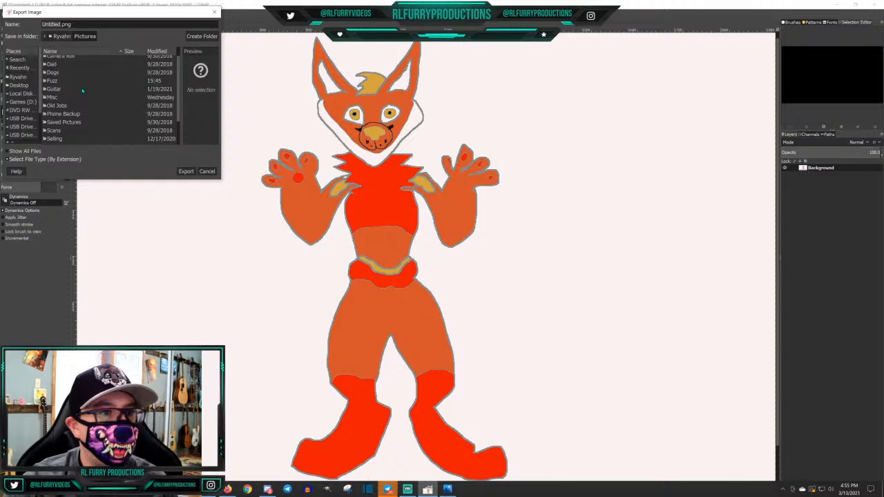
pyautogui.scroll(-1, 82, 91)
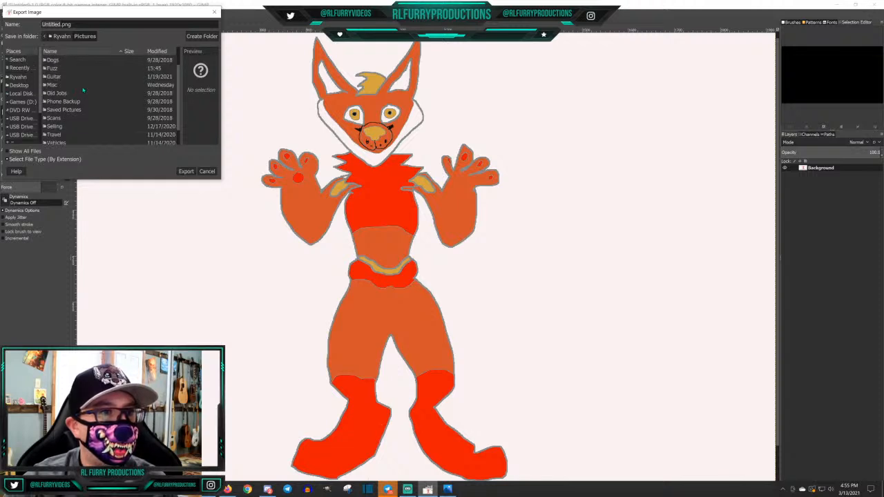
pyautogui.doubleClick(60, 68)
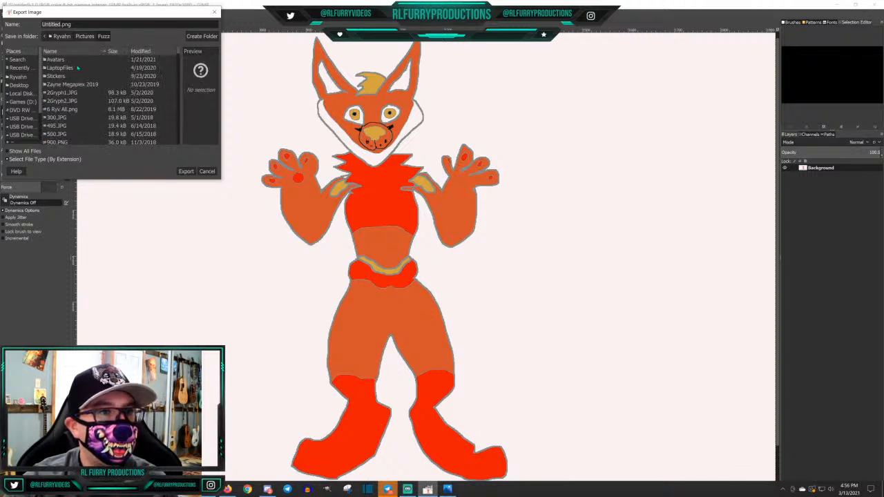
pyautogui.scroll(-6, 81, 68)
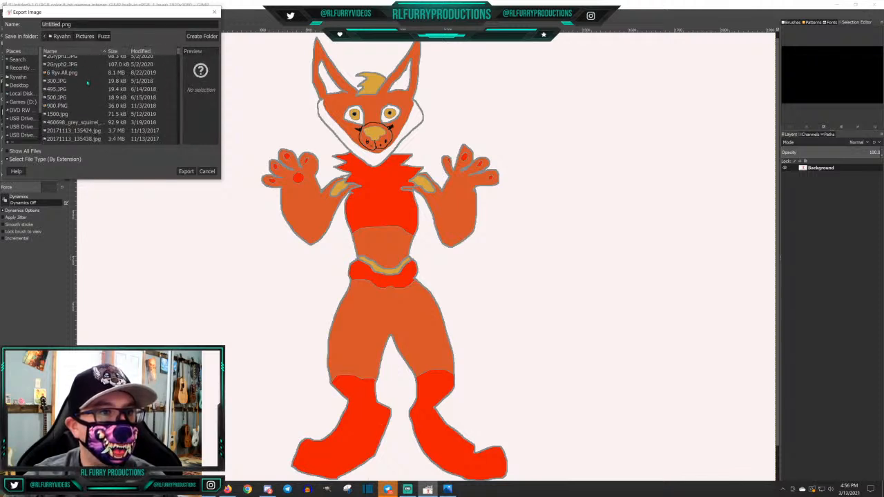
pyautogui.scroll(6, 85, 82)
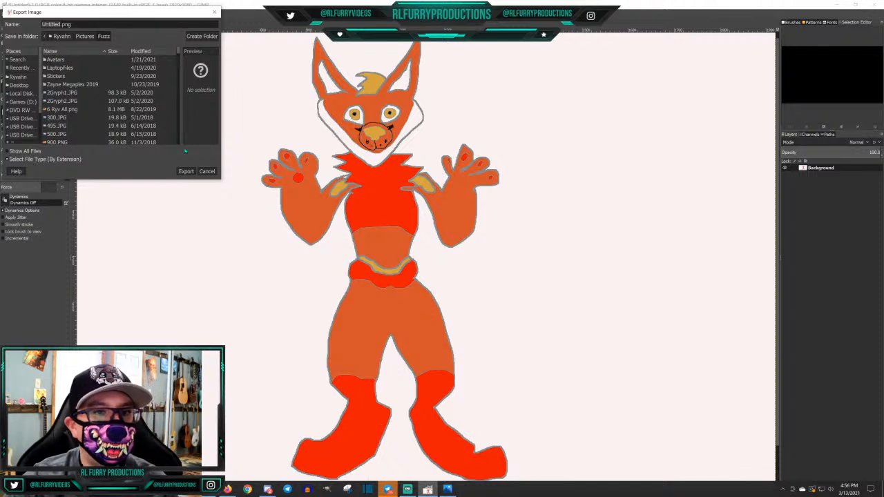
pyautogui.click(207, 172)
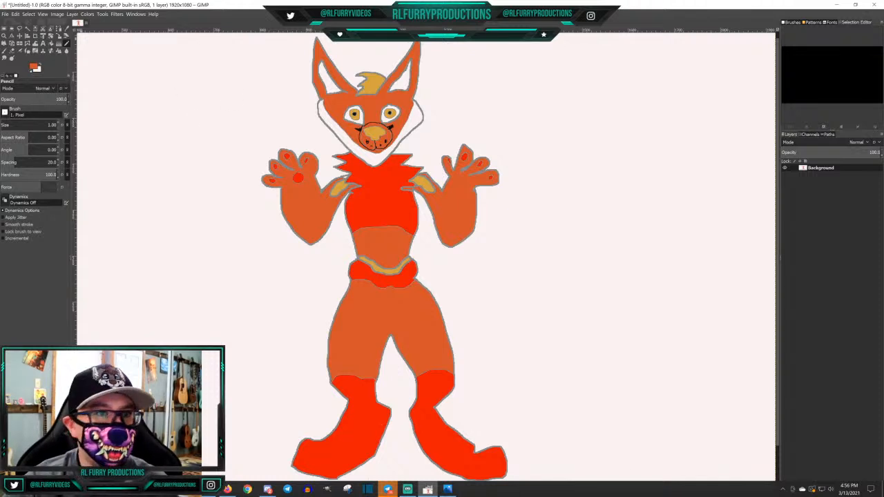
# Save the fox drawing as Autumn.xcf in the Documents folder, and close the image
pyautogui.click(5, 13)
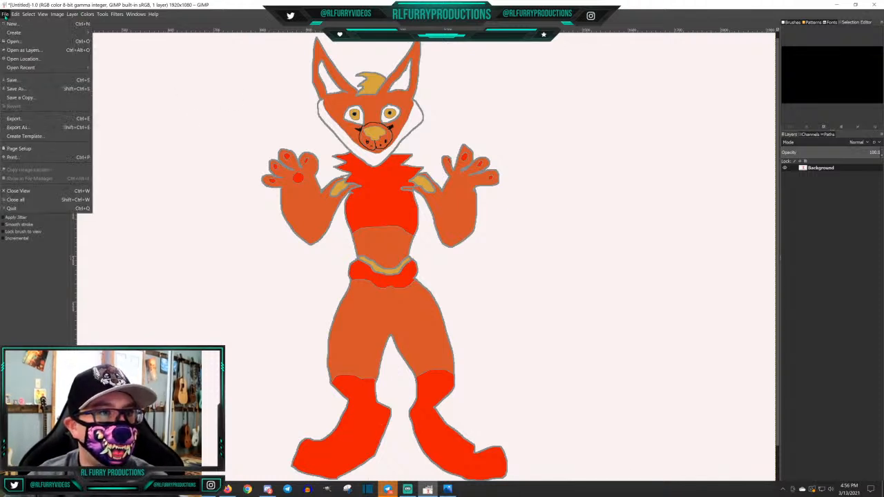
pyautogui.moveTo(27, 68)
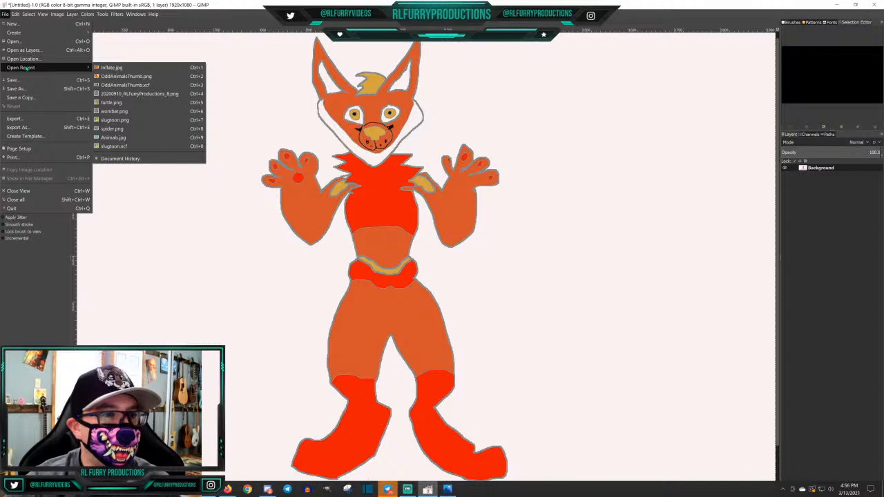
pyautogui.click(17, 89)
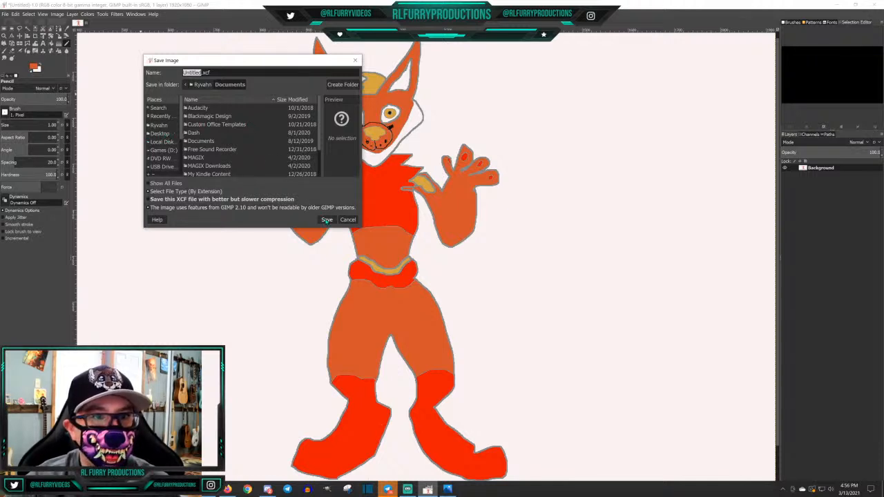
pyautogui.write('Au')
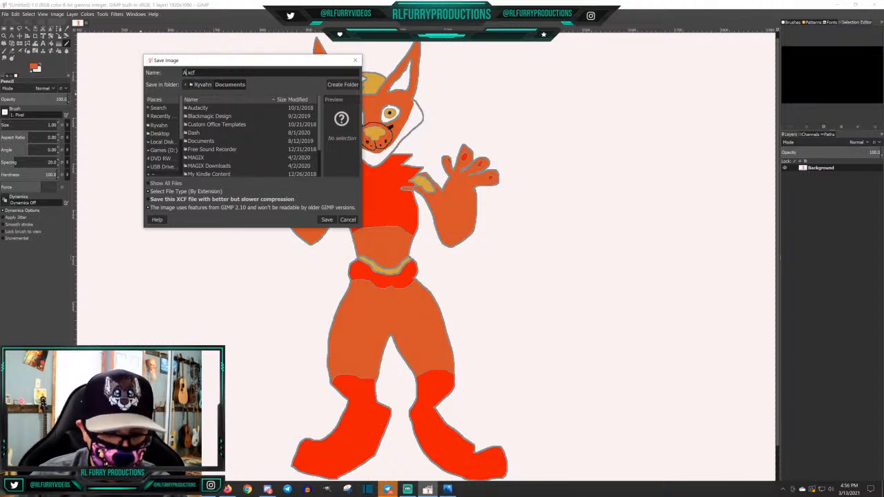
pyautogui.write('tumn')
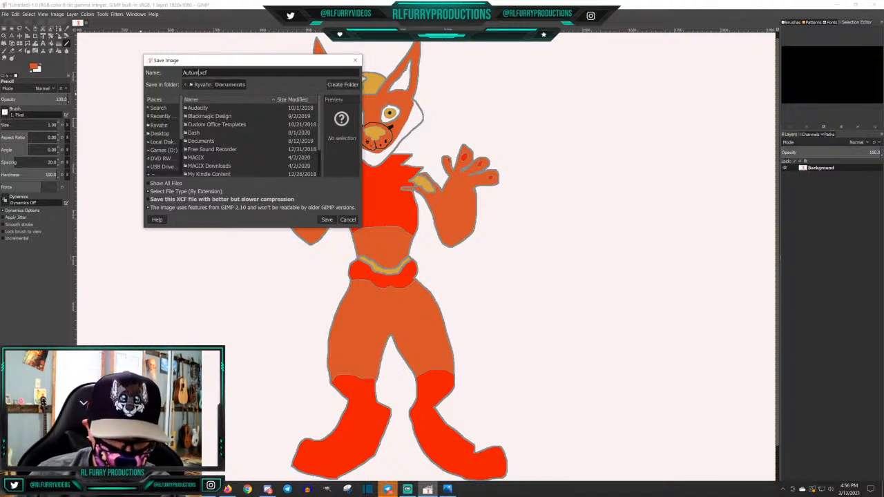
pyautogui.click(327, 220)
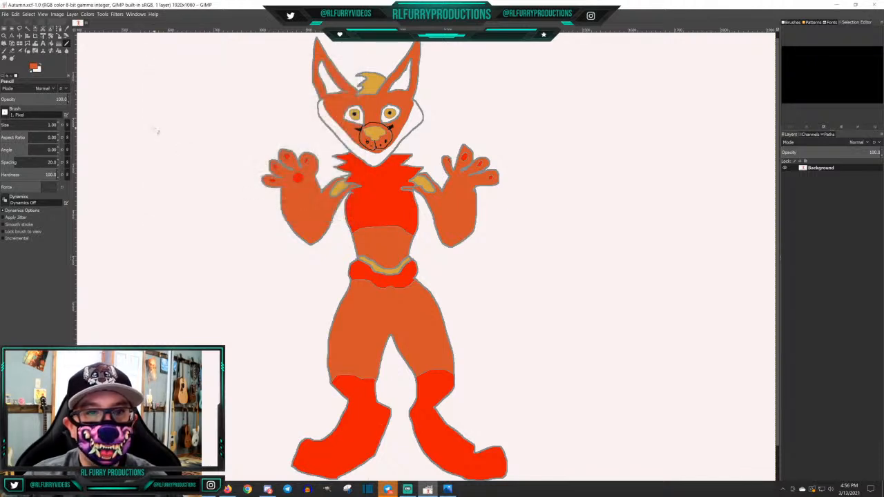
pyautogui.click(5, 15)
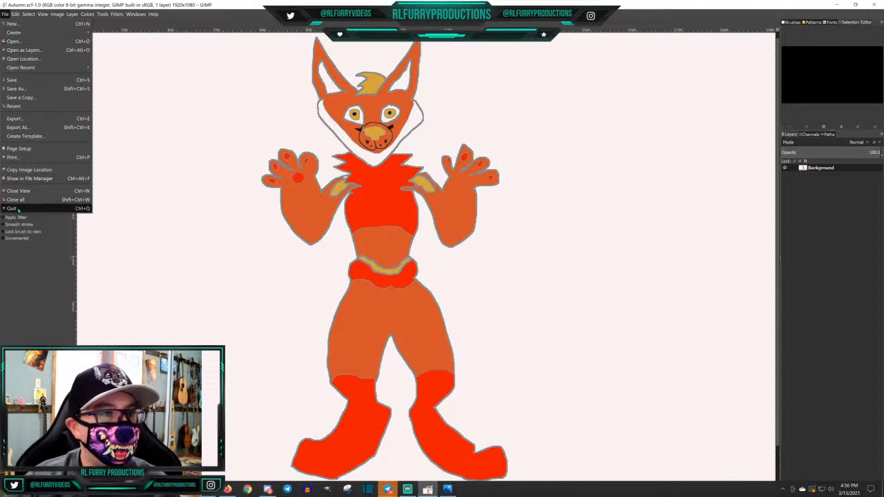
pyautogui.click(21, 192)
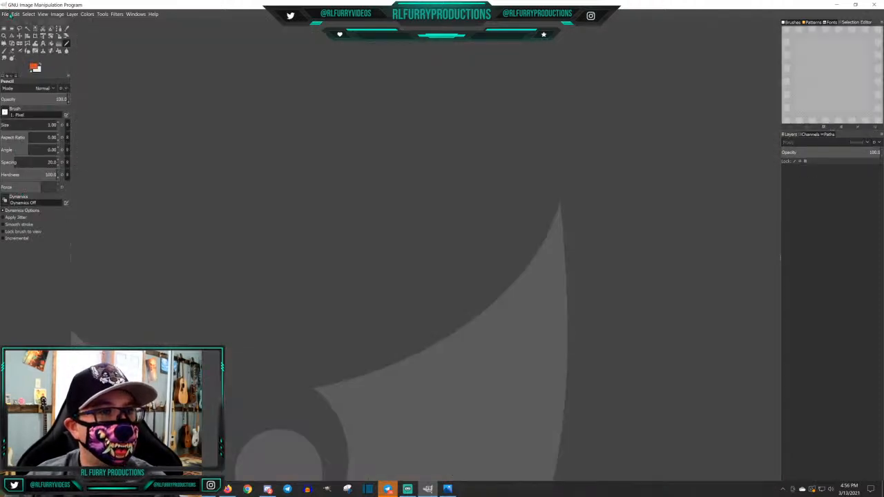
pyautogui.click(5, 14)
pyautogui.click(14, 42)
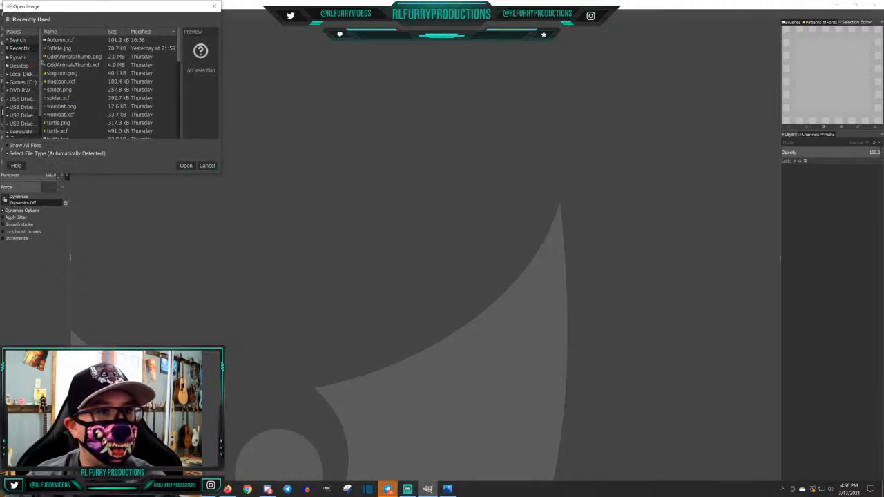
pyautogui.click(207, 165)
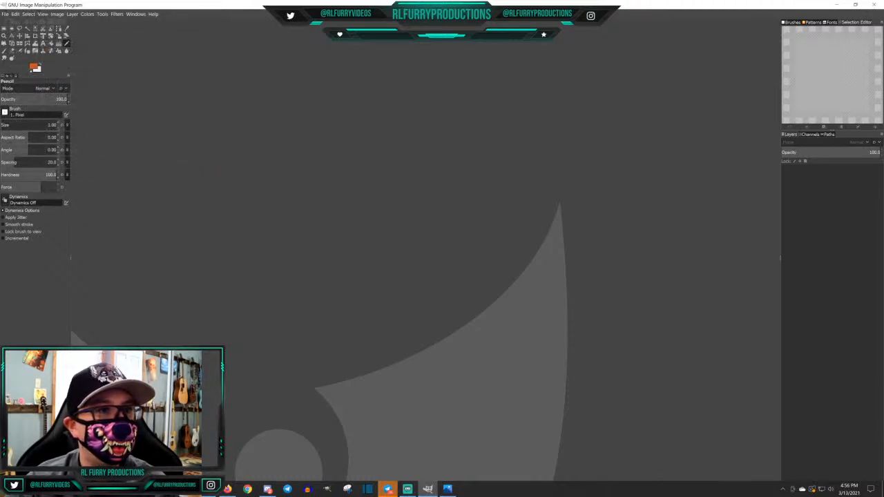
# Create a new blank image of 1920 × 1080 px
pyautogui.click(4, 14)
pyautogui.click(13, 23)
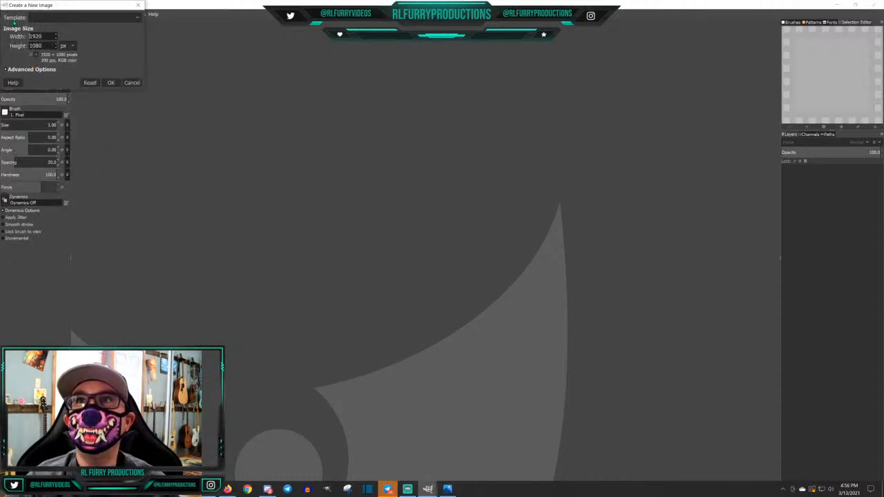
pyautogui.click(110, 82)
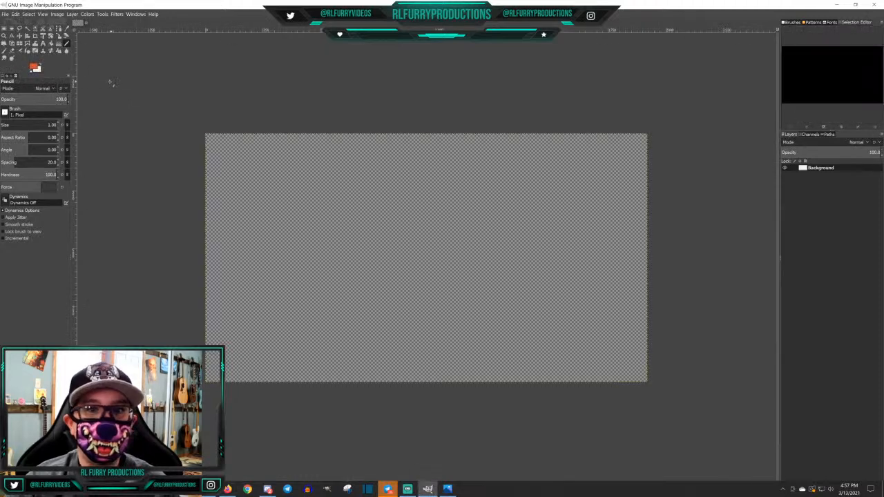
# Bring the Photos window with the Huckleberry.jpg reference sheet over the blank canvas to study the deer character
pyautogui.scroll(2, 450, 199)
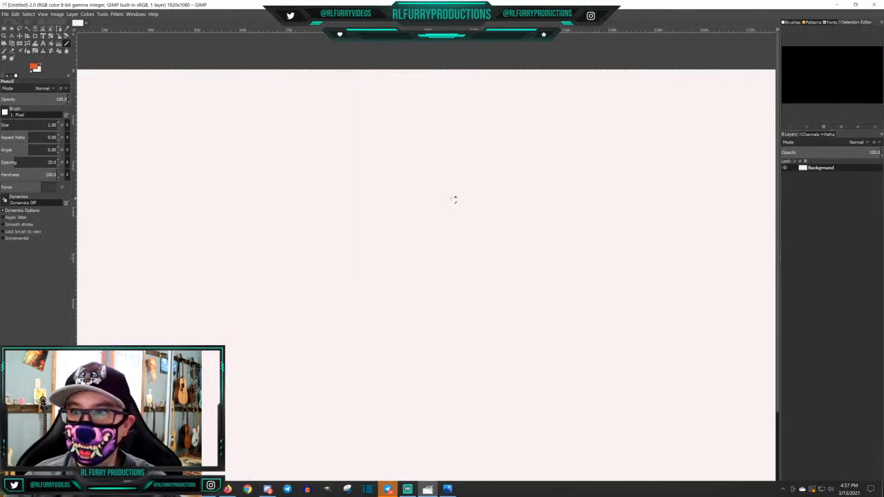
pyautogui.scroll(-1, 453, 199)
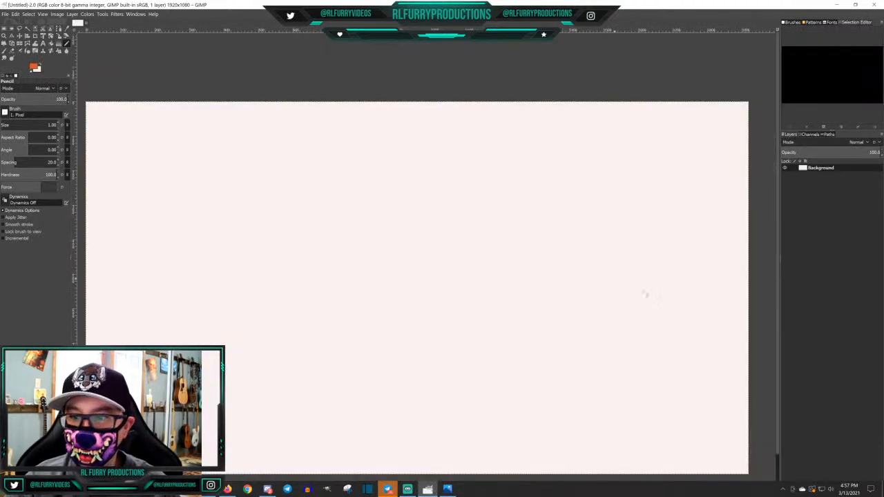
pyautogui.scroll(-1, 780, 337)
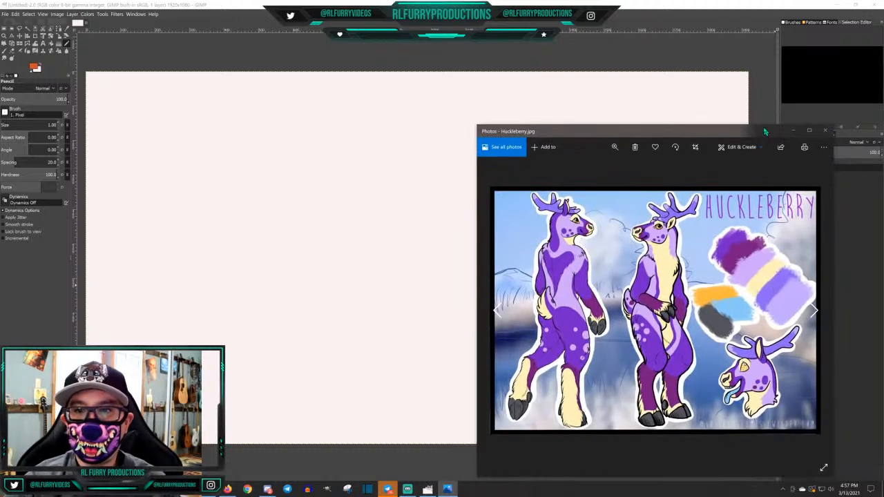
pyautogui.moveTo(764, 131); pyautogui.dragTo(526, 85)
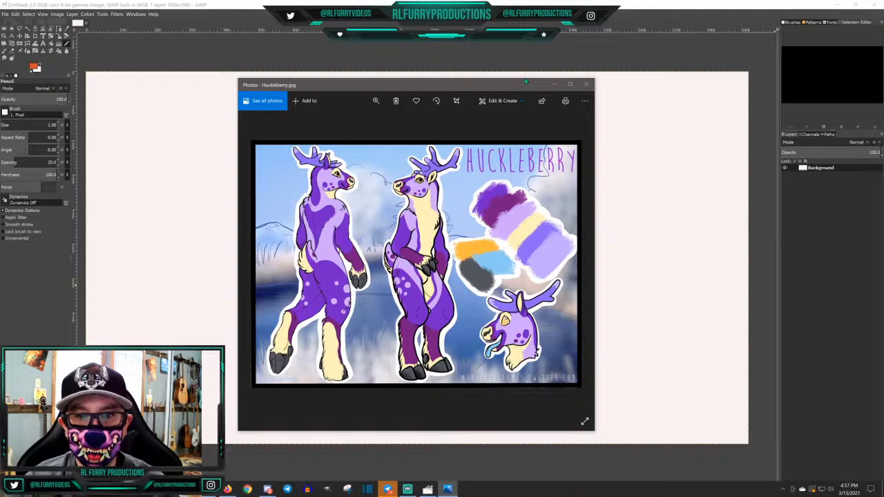
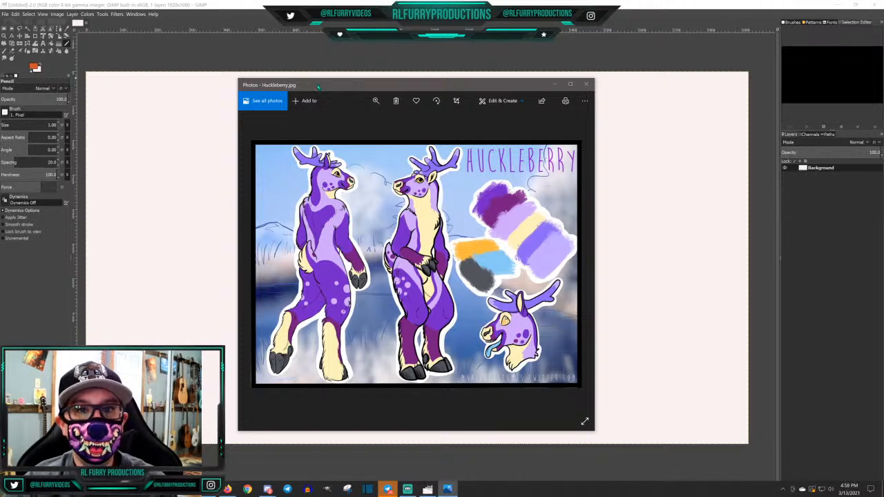
# Move the Huckleberry.jpg reference window off the canvas and set the foreground colour to grey 858c8b
pyautogui.moveTo(318, 87); pyautogui.dragTo(883, 58)
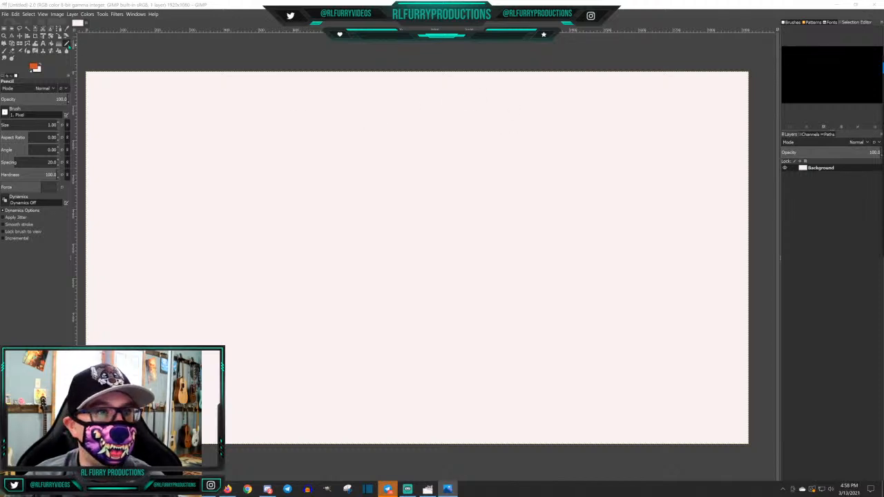
pyautogui.click(32, 67)
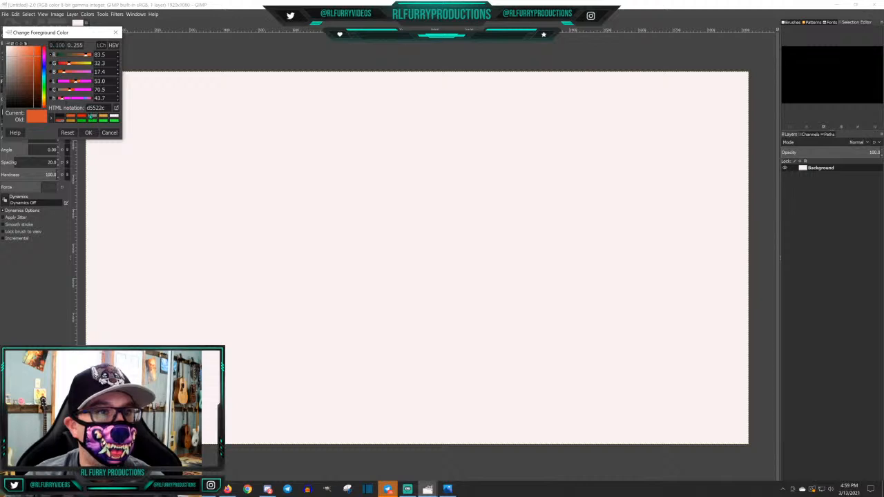
pyautogui.click(92, 117)
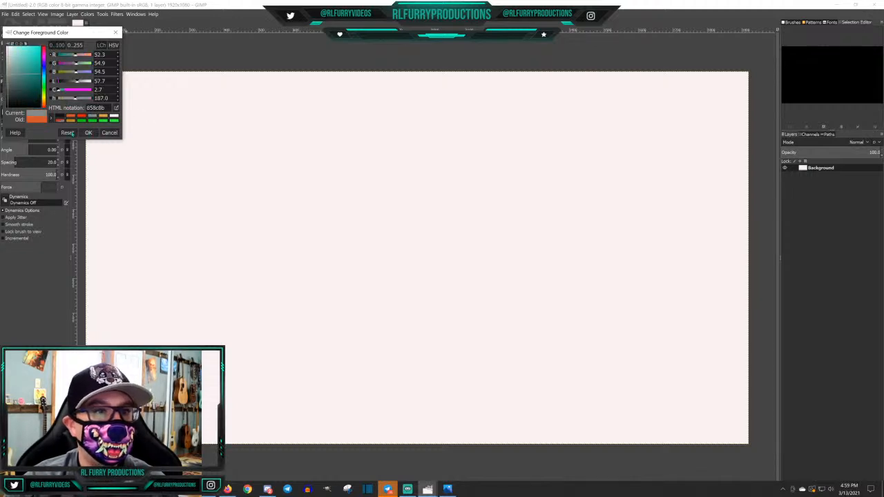
pyautogui.click(88, 133)
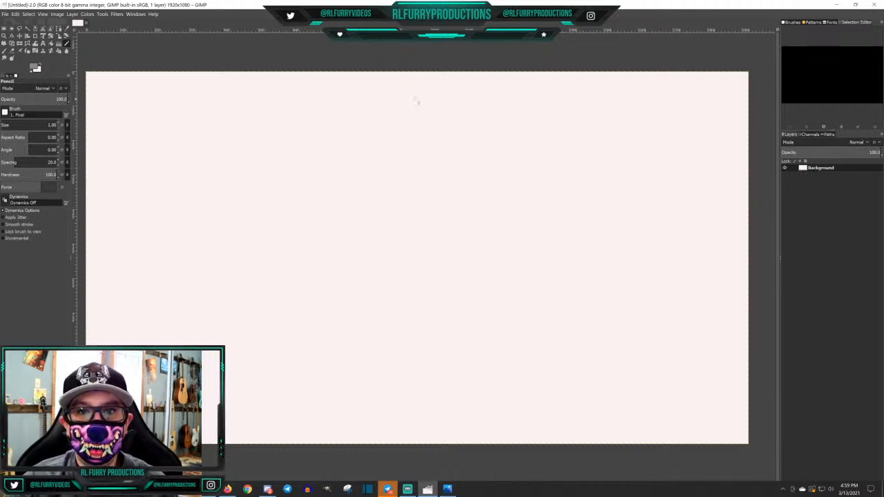
# With the 1 px pencil, draw two branched antlers near the canvas's upper middle and join their bases with a short line
pyautogui.moveTo(425, 88)
pyautogui.mouseDown()
pyautogui.moveTo(426, 80)
pyautogui.moveTo(429, 89)
pyautogui.moveTo(447, 78)
pyautogui.moveTo(441, 92)
pyautogui.moveTo(450, 81)
pyautogui.moveTo(455, 93)
pyautogui.moveTo(418, 107)
pyautogui.mouseUp()
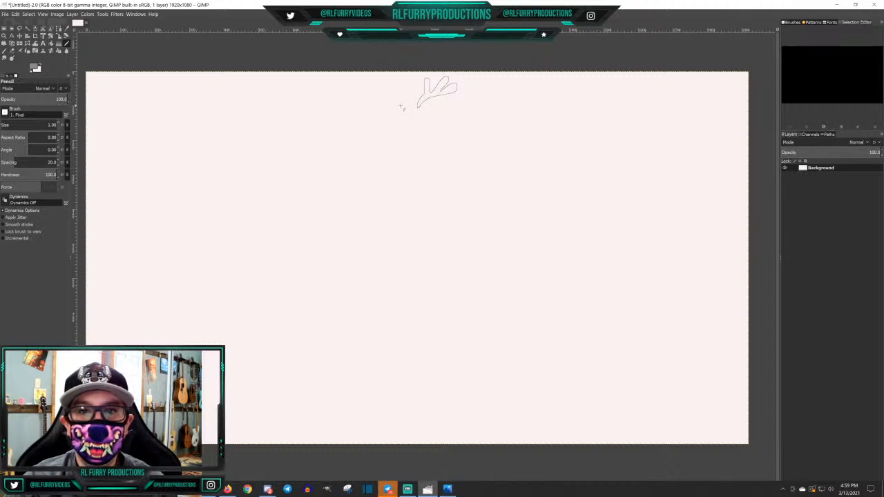
pyautogui.moveTo(407, 106)
pyautogui.mouseDown()
pyautogui.moveTo(400, 87)
pyautogui.moveTo(393, 82)
pyautogui.moveTo(398, 98)
pyautogui.moveTo(386, 97)
pyautogui.moveTo(373, 77)
pyautogui.moveTo(387, 101)
pyautogui.moveTo(366, 89)
pyautogui.moveTo(397, 108)
pyautogui.mouseUp()
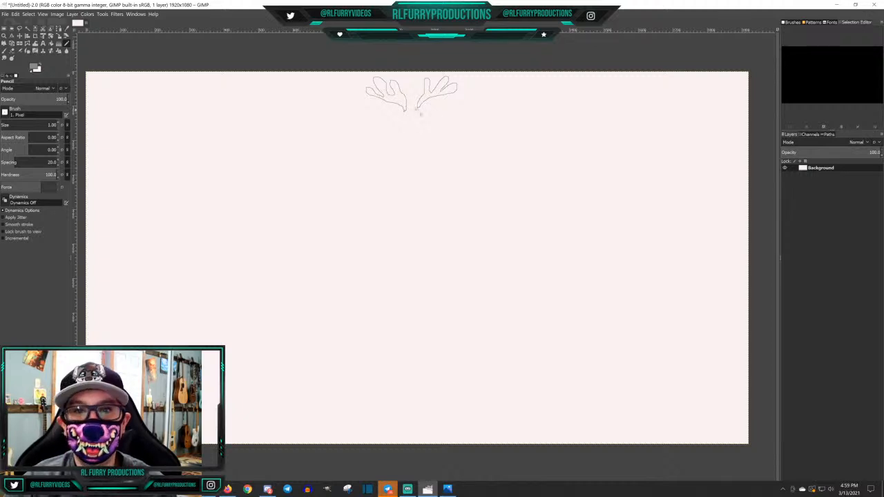
pyautogui.moveTo(418, 108); pyautogui.dragTo(407, 111)
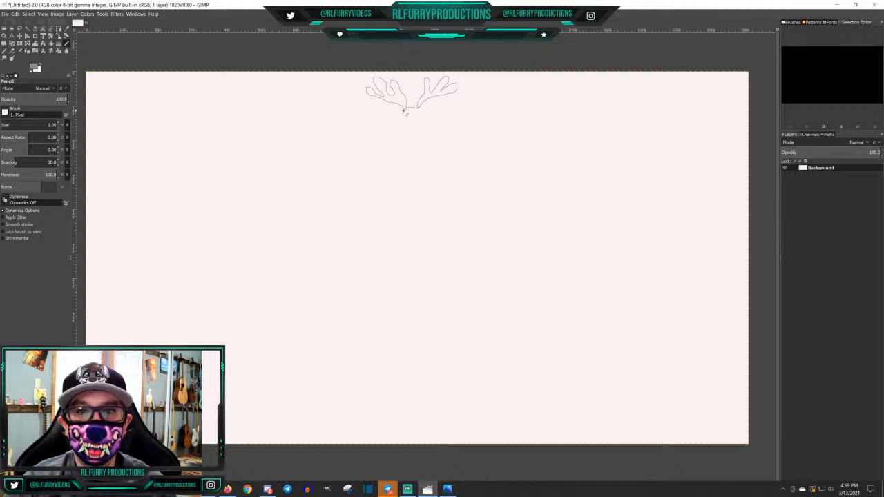
# Draw the rounded head outline below the antlers, and add the nose with two nostrils and two eye outlines
pyautogui.moveTo(402, 116)
pyautogui.mouseDown()
pyautogui.moveTo(395, 148)
pyautogui.moveTo(417, 158)
pyautogui.moveTo(428, 143)
pyautogui.moveTo(428, 118)
pyautogui.moveTo(417, 109)
pyautogui.mouseUp()
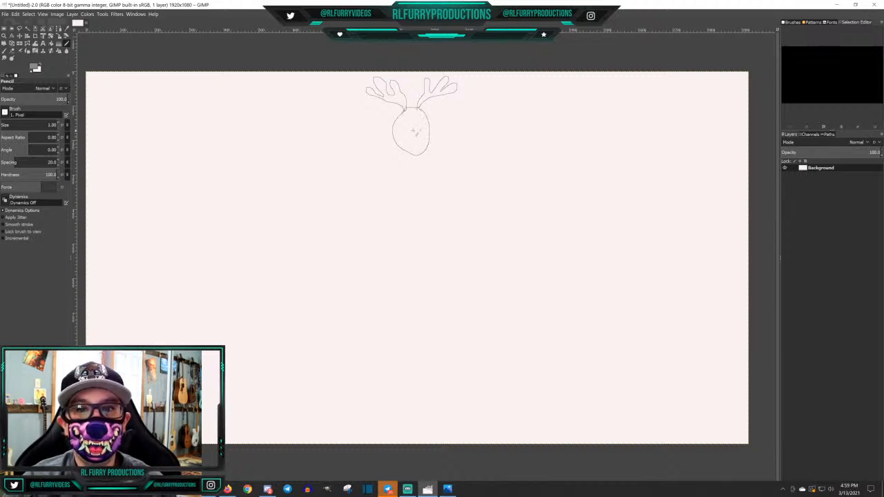
pyautogui.moveTo(405, 139)
pyautogui.mouseDown()
pyautogui.moveTo(415, 143)
pyautogui.moveTo(420, 132)
pyautogui.moveTo(413, 130)
pyautogui.moveTo(429, 137)
pyautogui.moveTo(413, 139)
pyautogui.mouseUp()
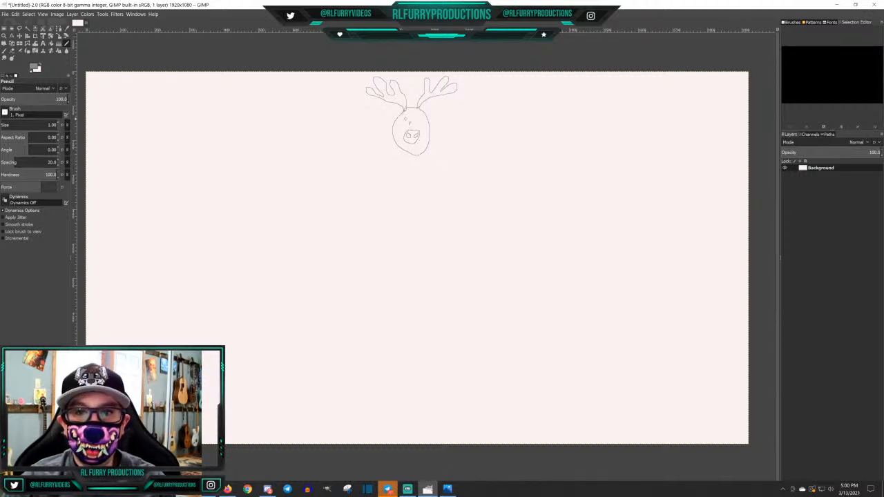
pyautogui.moveTo(405, 119)
pyautogui.mouseDown()
pyautogui.moveTo(405, 130)
pyautogui.moveTo(404, 121)
pyautogui.moveTo(421, 130)
pyautogui.moveTo(416, 122)
pyautogui.mouseUp()
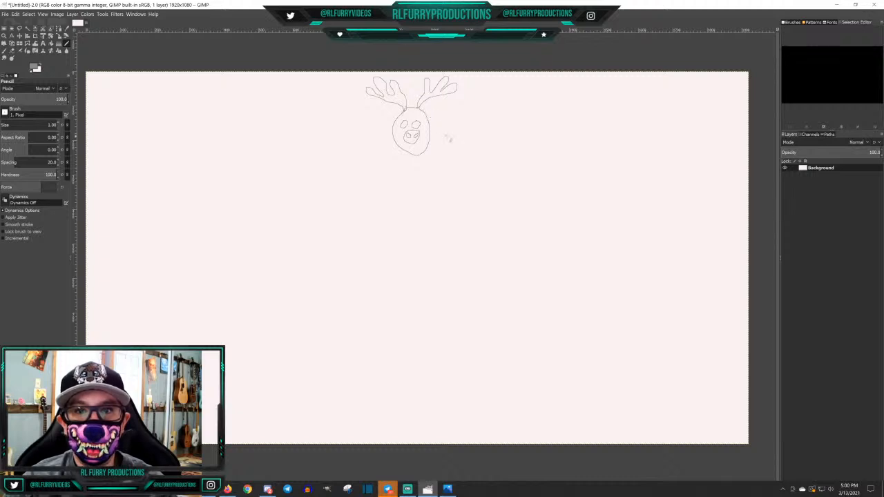
# Draw a pointed ear on the right side of the head, beside the antler base
pyautogui.scroll(2, 450, 136)
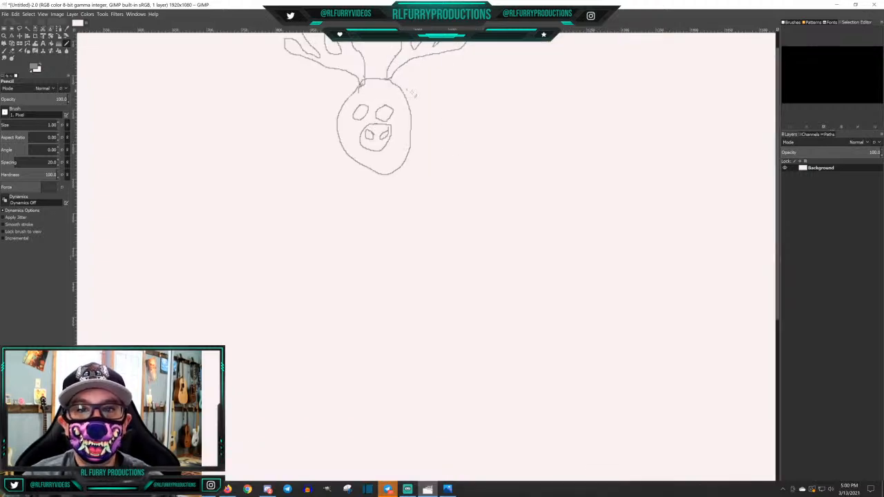
pyautogui.scroll(2, 429, 128)
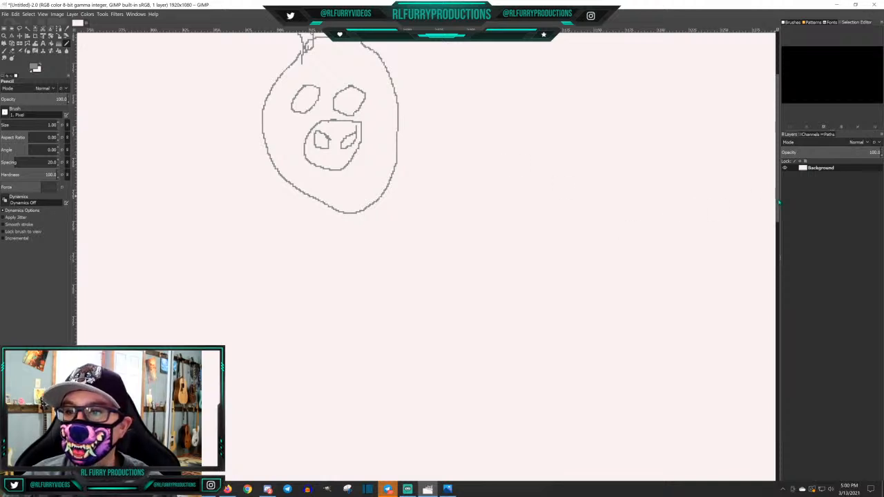
pyautogui.scroll(4, 427, 207)
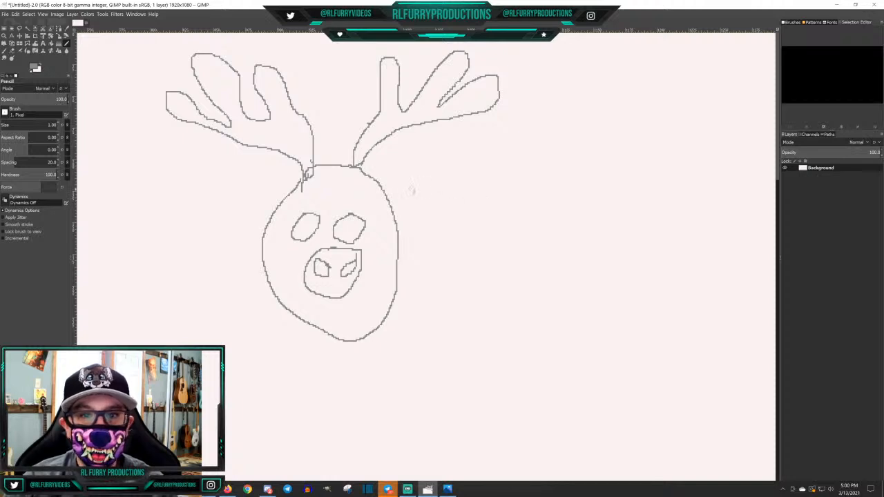
pyautogui.moveTo(360, 170)
pyautogui.mouseDown()
pyautogui.moveTo(391, 172)
pyautogui.moveTo(419, 148)
pyautogui.moveTo(399, 208)
pyautogui.mouseUp()
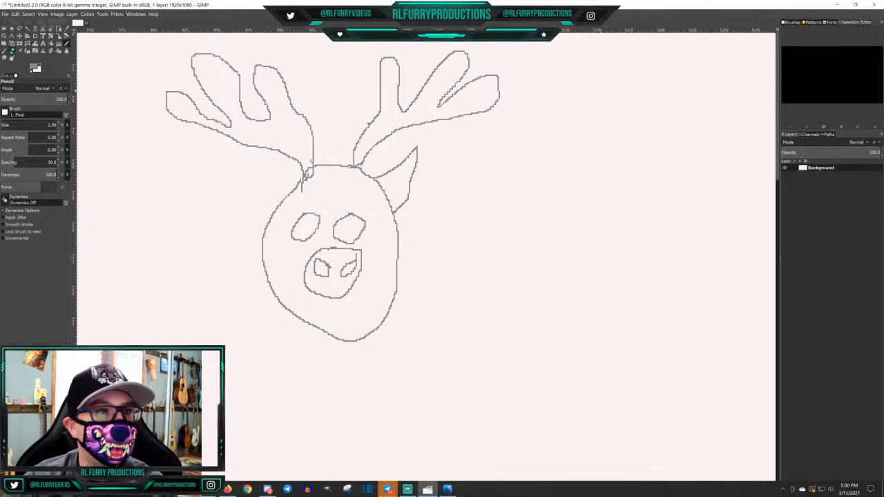
# Erase the right ear's upper edge and the stray lines at the left antler's base, and redraw that ear edge with the pencil
pyautogui.click(12, 51)
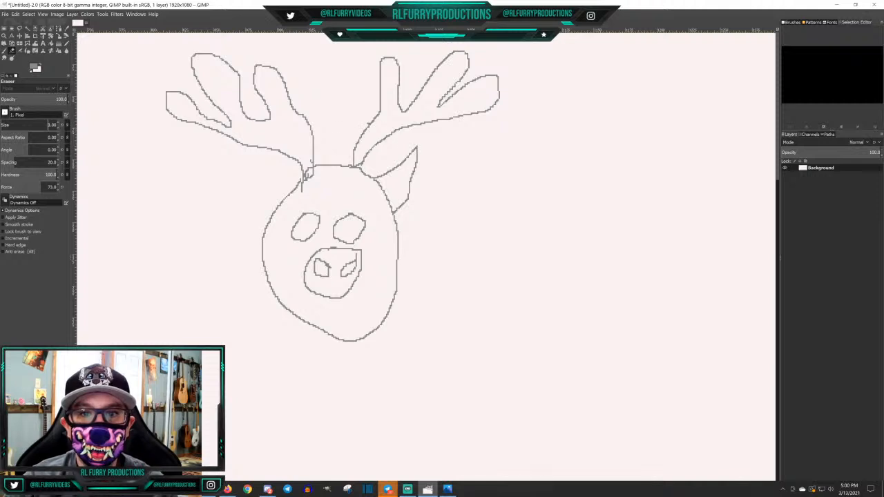
pyautogui.moveTo(418, 147); pyautogui.dragTo(378, 179)
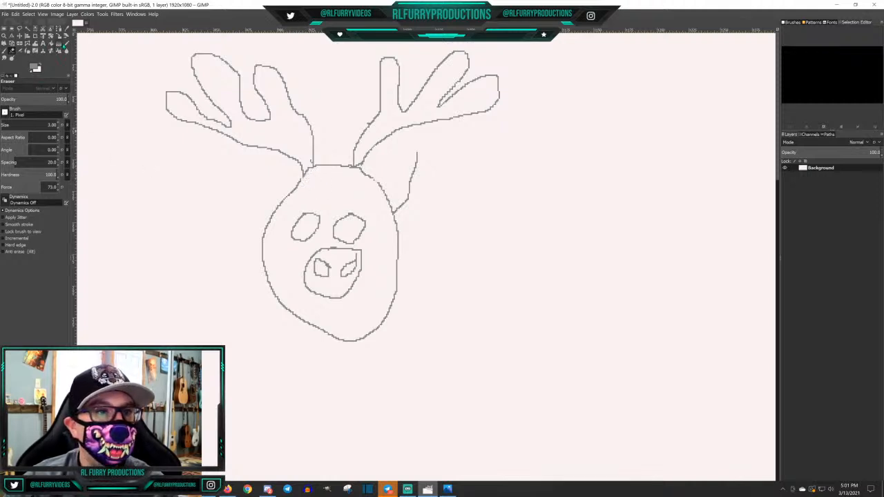
pyautogui.click(67, 43)
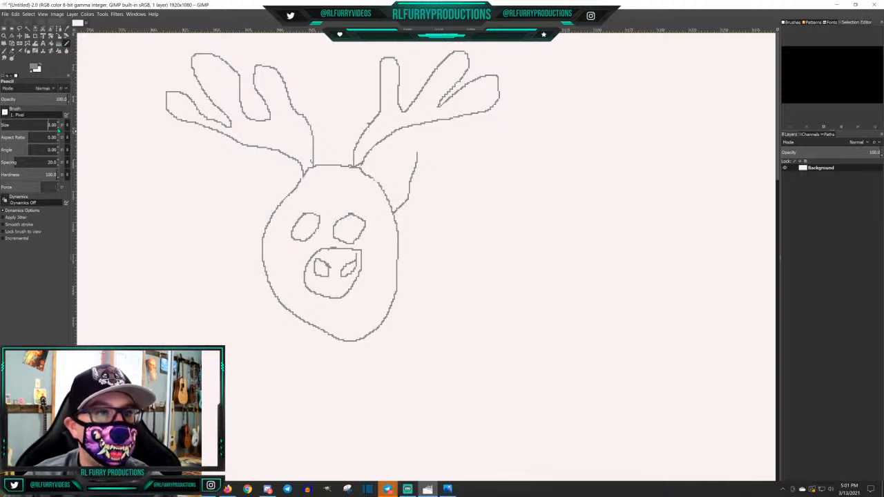
pyautogui.scroll(-4, 50, 125)
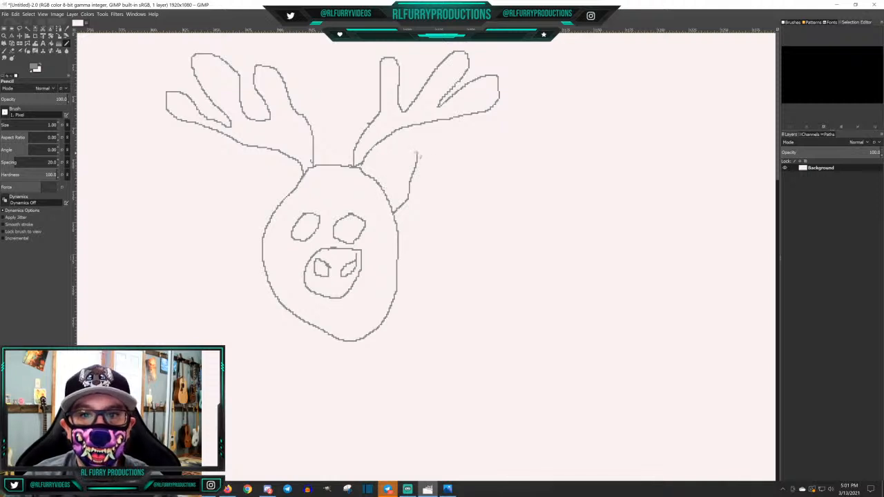
pyautogui.moveTo(416, 155); pyautogui.dragTo(383, 184)
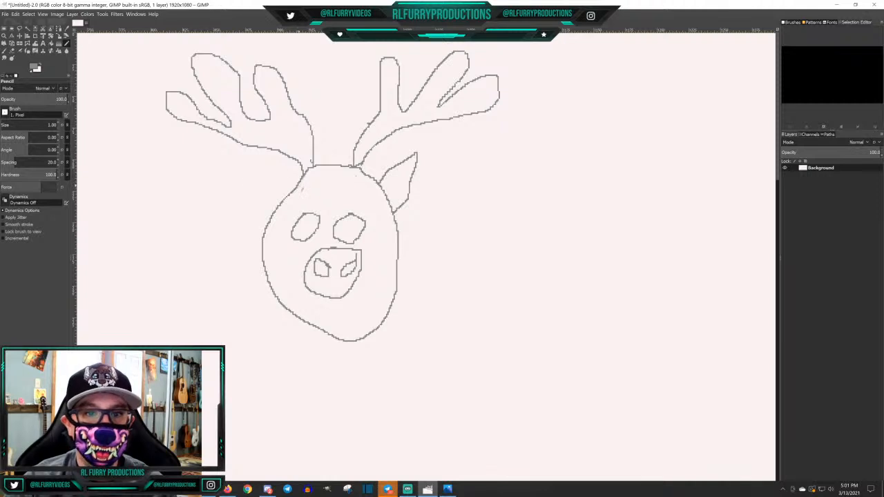
# Draw the pointed ear on the left side of the head and add a small pupil inside each eye
pyautogui.moveTo(304, 181)
pyautogui.mouseDown()
pyautogui.moveTo(265, 157)
pyautogui.moveTo(284, 200)
pyautogui.mouseUp()
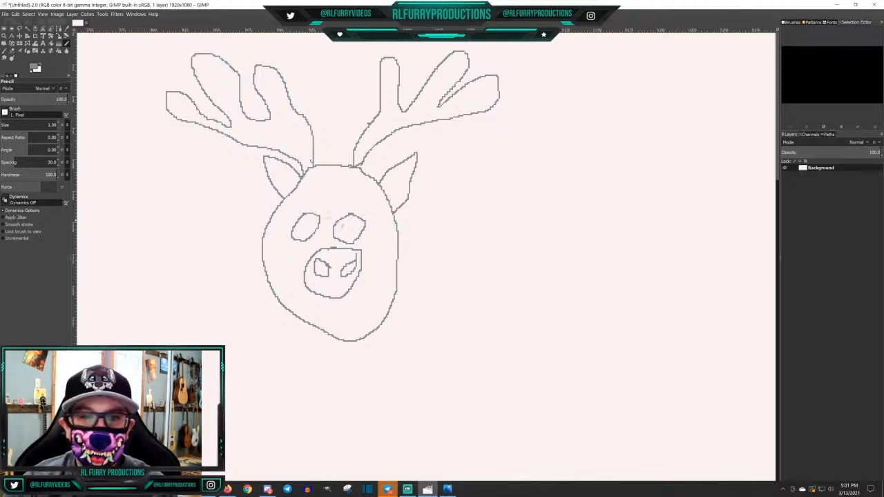
pyautogui.moveTo(353, 222)
pyautogui.mouseDown()
pyautogui.moveTo(348, 235)
pyautogui.moveTo(352, 224)
pyautogui.moveTo(308, 225)
pyautogui.moveTo(303, 235)
pyautogui.moveTo(312, 224)
pyautogui.mouseUp()
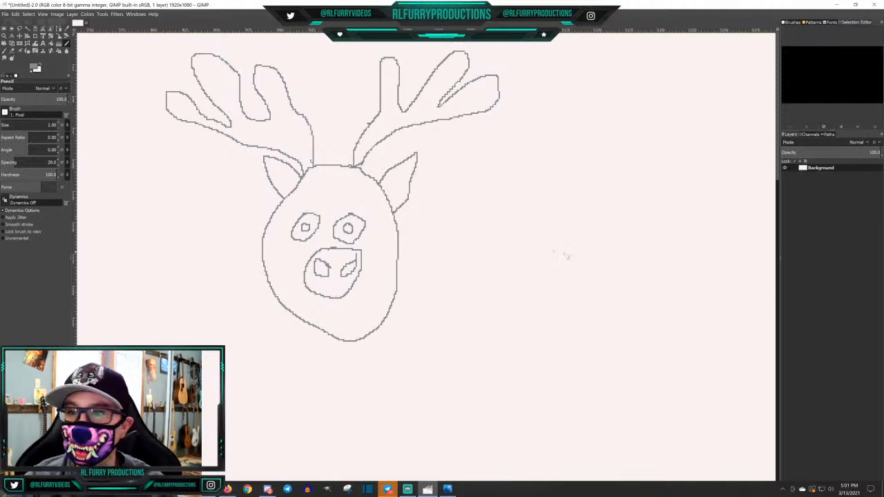
pyautogui.scroll(-2, 620, 221)
pyautogui.scroll(1, 622, 221)
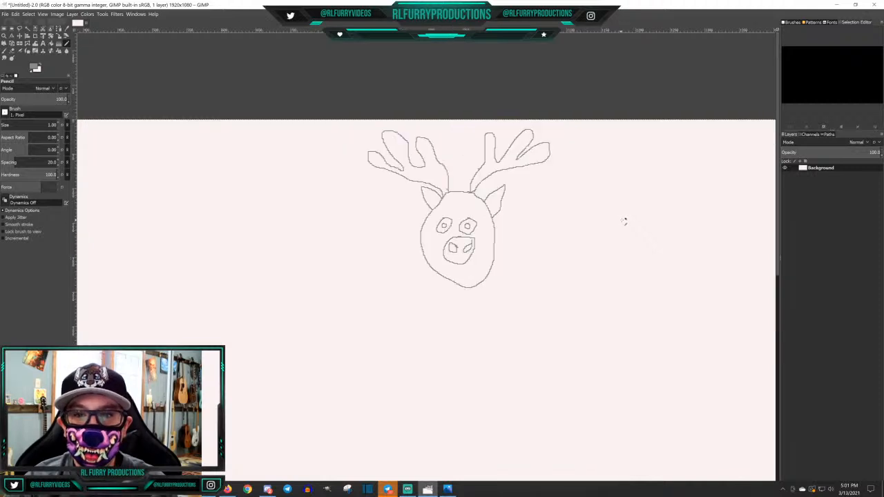
pyautogui.scroll(-2, 624, 221)
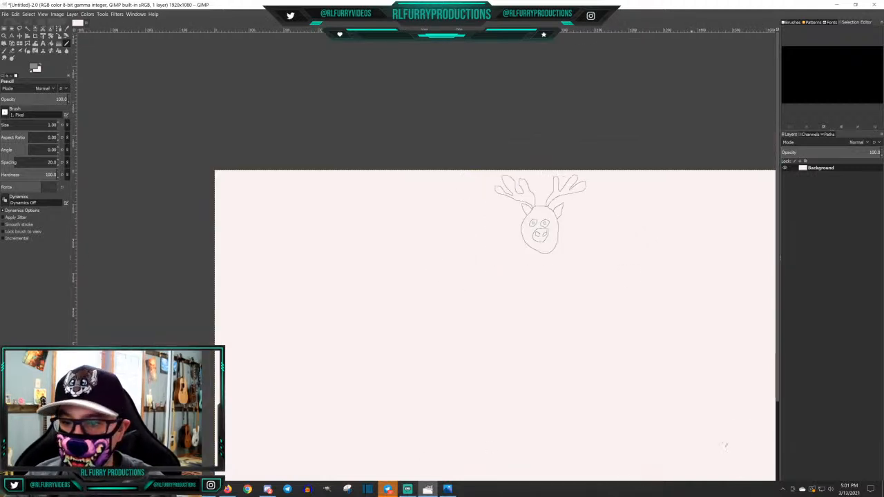
pyautogui.moveTo(778, 395); pyautogui.dragTo(781, 434)
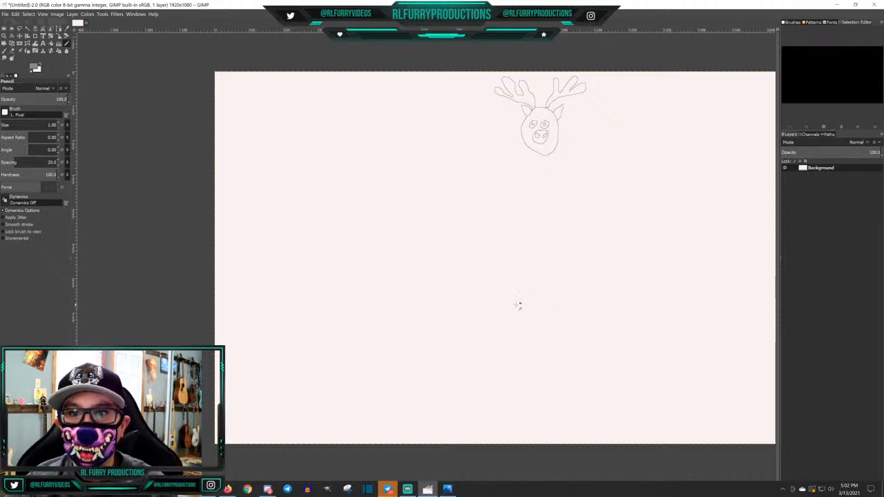
pyautogui.scroll(2, 518, 304)
pyautogui.scroll(-3, 518, 306)
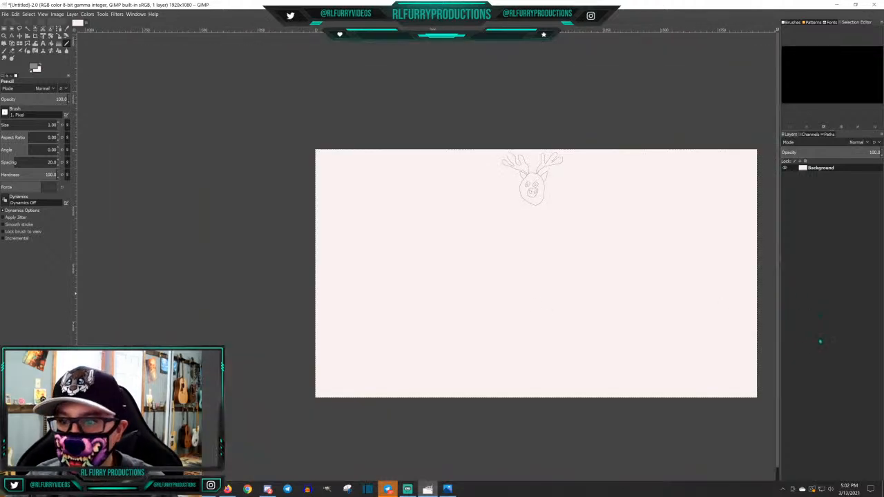
pyautogui.moveTo(779, 409); pyautogui.dragTo(782, 464)
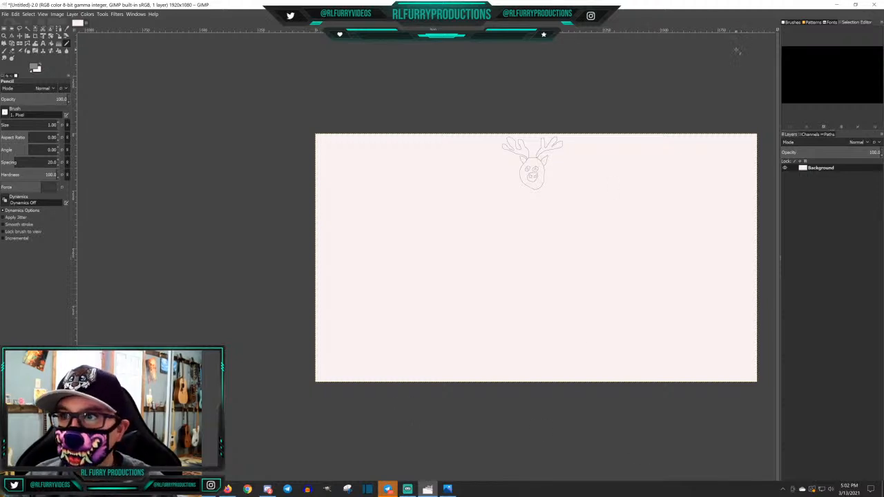
pyautogui.moveTo(587, 4); pyautogui.dragTo(582, 3)
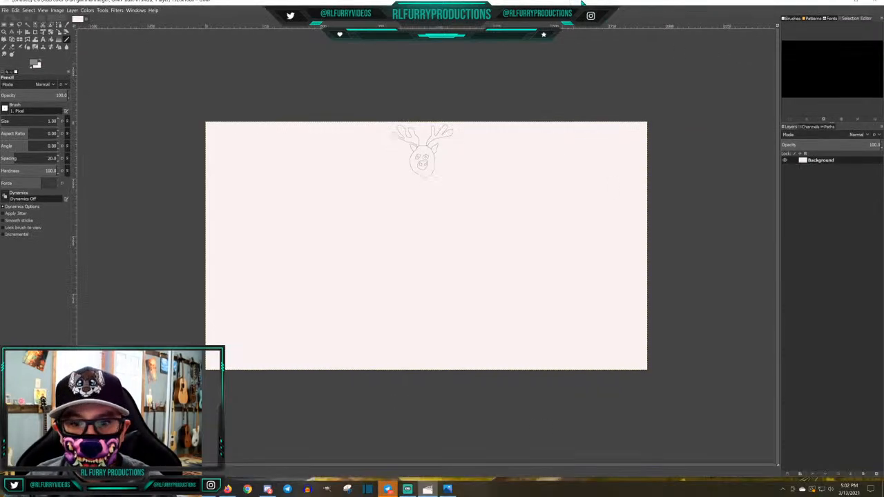
pyautogui.click(857, 4)
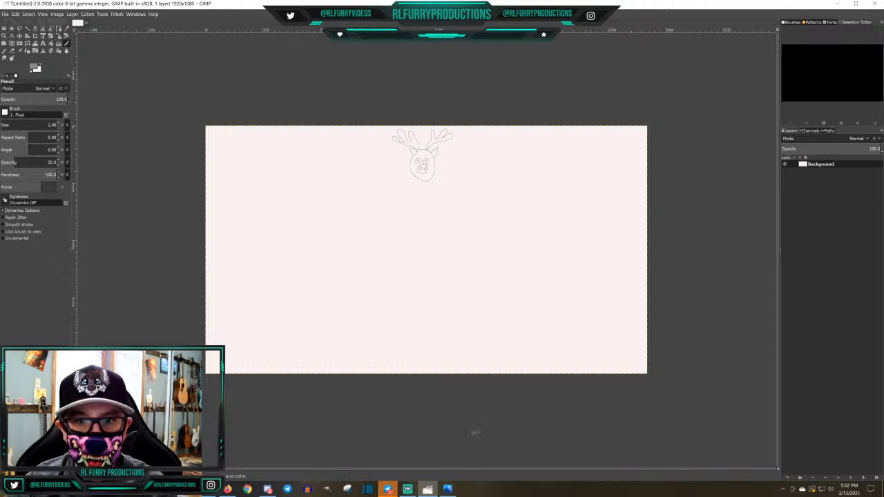
# Draw jagged fur tufts on both sides of the neck, and the upper lines of both shoulders and raised arms
pyautogui.keyDown('ctrl'); pyautogui.scroll(1, 474, 430); pyautogui.keyUp('ctrl')
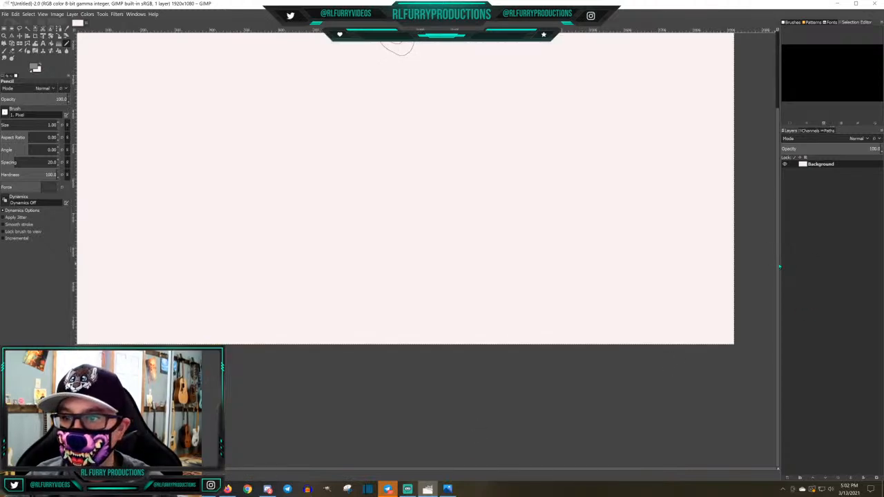
pyautogui.scroll(3, 778, 268)
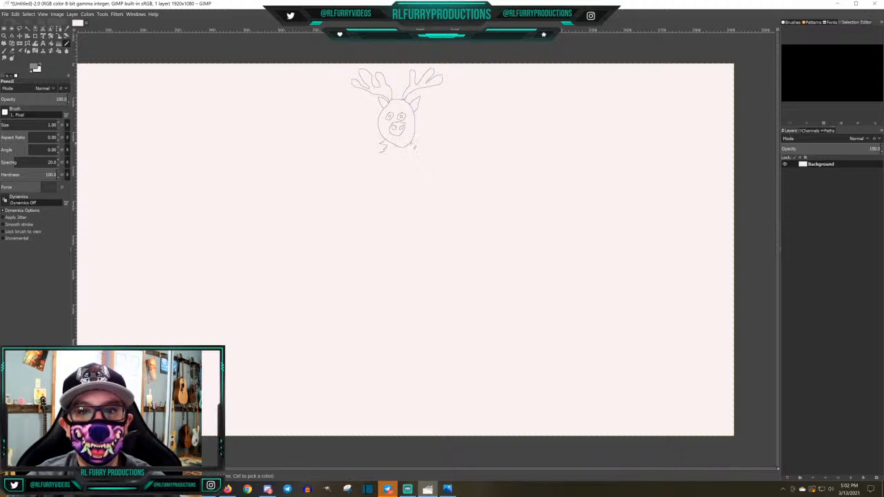
pyautogui.moveTo(413, 144)
pyautogui.mouseDown()
pyautogui.moveTo(413, 153)
pyautogui.moveTo(373, 157)
pyautogui.moveTo(355, 178)
pyautogui.mouseUp()
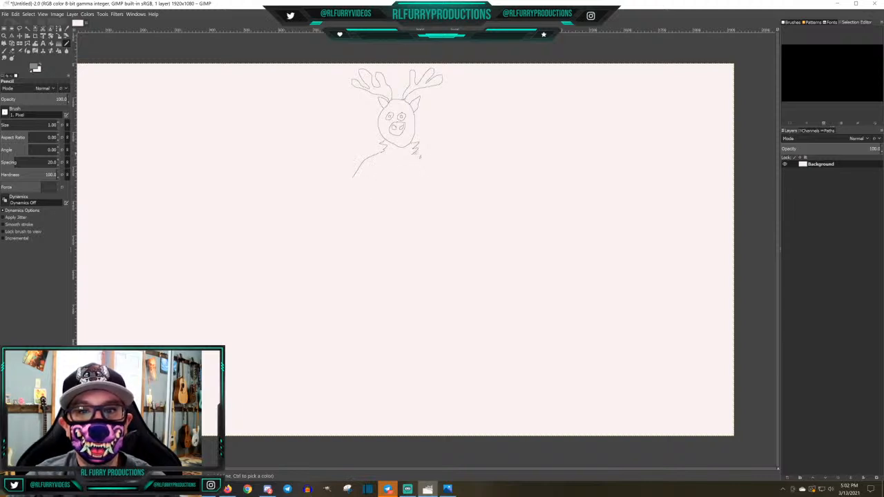
pyautogui.moveTo(419, 156)
pyautogui.mouseDown()
pyautogui.moveTo(458, 178)
pyautogui.moveTo(473, 146)
pyautogui.mouseUp()
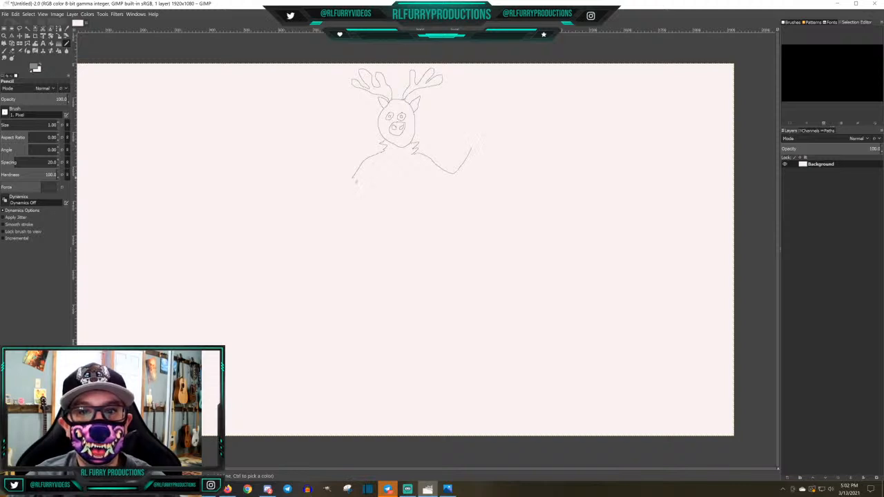
pyautogui.moveTo(351, 181); pyautogui.dragTo(326, 148)
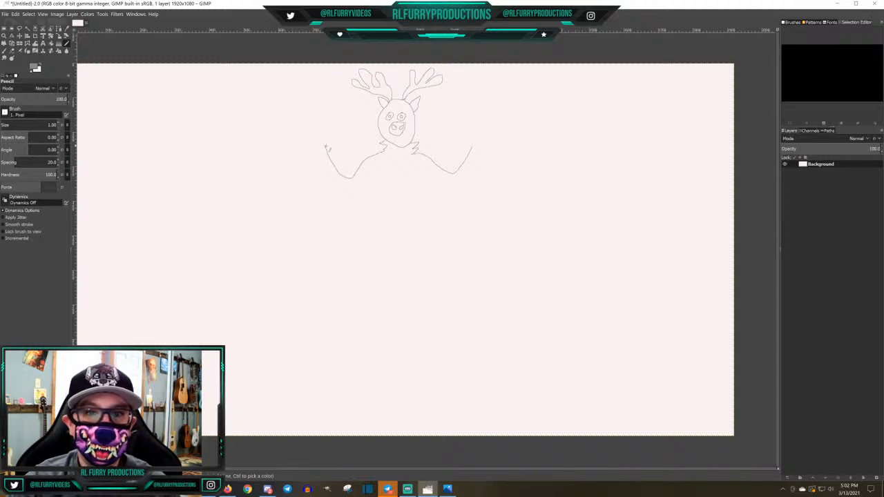
# Complete the left raised arm with its hand and underside, and draw both sides of the torso down to the waist
pyautogui.moveTo(330, 146)
pyautogui.mouseDown()
pyautogui.moveTo(309, 136)
pyautogui.moveTo(310, 146)
pyautogui.moveTo(340, 192)
pyautogui.moveTo(361, 201)
pyautogui.moveTo(379, 183)
pyautogui.moveTo(380, 240)
pyautogui.mouseUp()
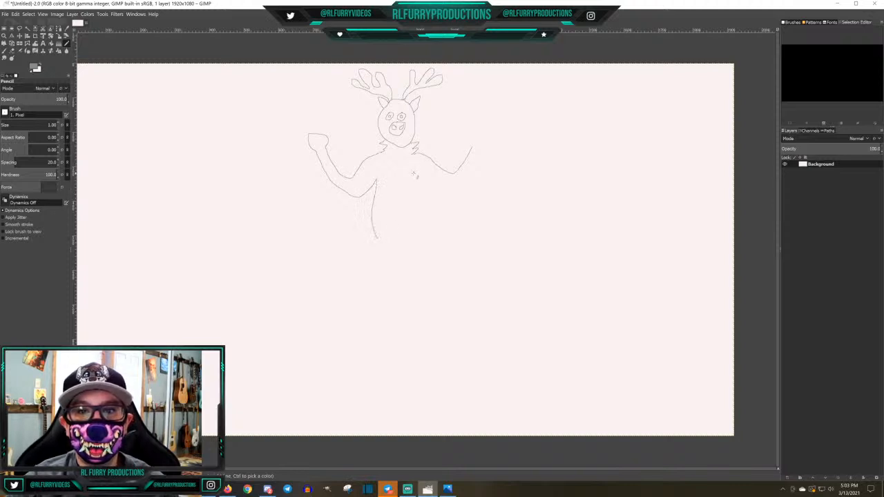
pyautogui.moveTo(415, 176); pyautogui.dragTo(420, 239)
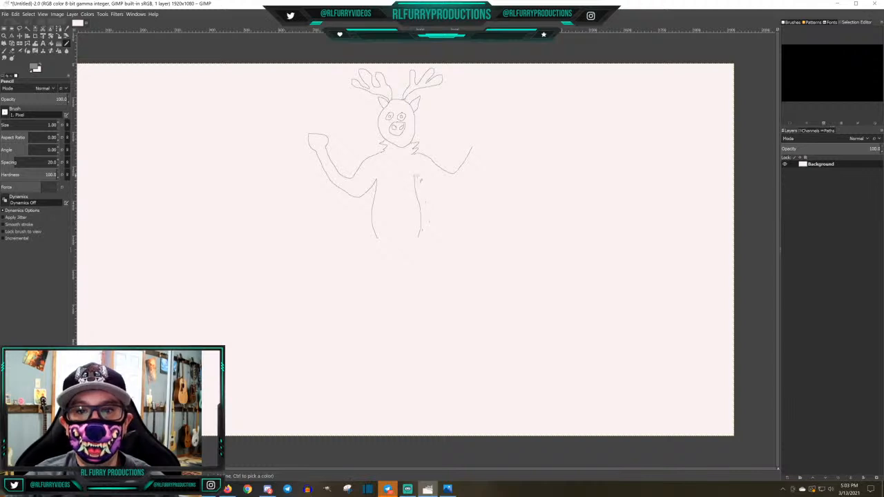
# Complete the right raised arm with its hand and underside, and draw both legs with their feet below the waist
pyautogui.moveTo(416, 175)
pyautogui.mouseDown()
pyautogui.moveTo(456, 191)
pyautogui.moveTo(494, 141)
pyautogui.moveTo(476, 142)
pyautogui.mouseUp()
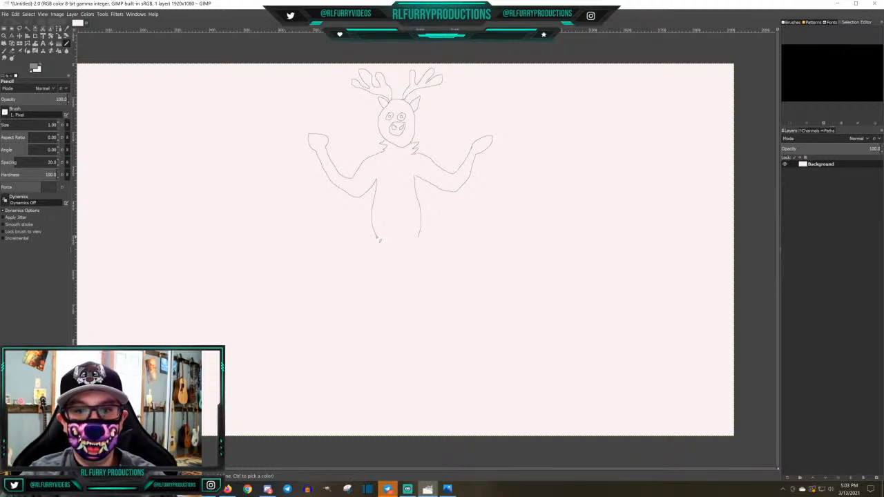
pyautogui.moveTo(378, 240)
pyautogui.mouseDown()
pyautogui.moveTo(367, 294)
pyautogui.moveTo(386, 310)
pyautogui.moveTo(357, 328)
pyautogui.moveTo(360, 338)
pyautogui.moveTo(377, 340)
pyautogui.moveTo(400, 322)
pyautogui.moveTo(402, 293)
pyautogui.moveTo(390, 271)
pyautogui.moveTo(402, 257)
pyautogui.moveTo(413, 285)
pyautogui.moveTo(406, 320)
pyautogui.moveTo(442, 341)
pyautogui.moveTo(453, 330)
pyautogui.moveTo(423, 304)
pyautogui.moveTo(418, 236)
pyautogui.mouseUp()
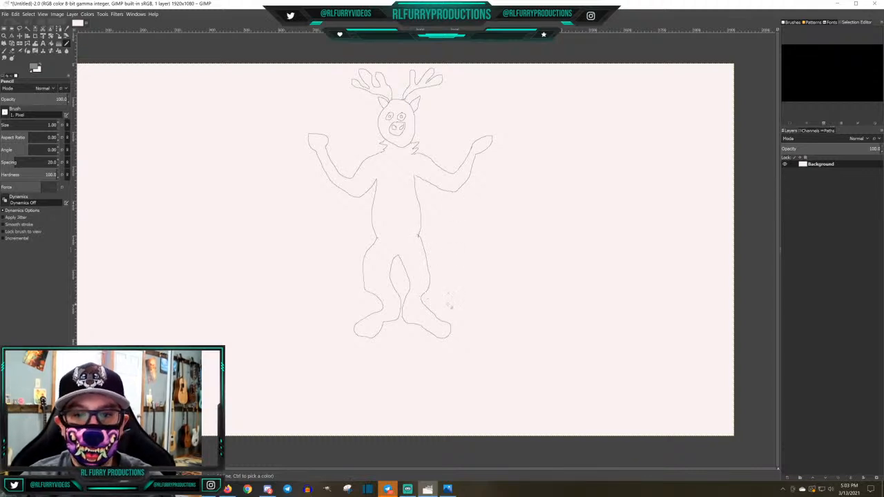
# Draw a line across the toe end of each foot to mark off the two hooves
pyautogui.moveTo(443, 323); pyautogui.dragTo(438, 338)
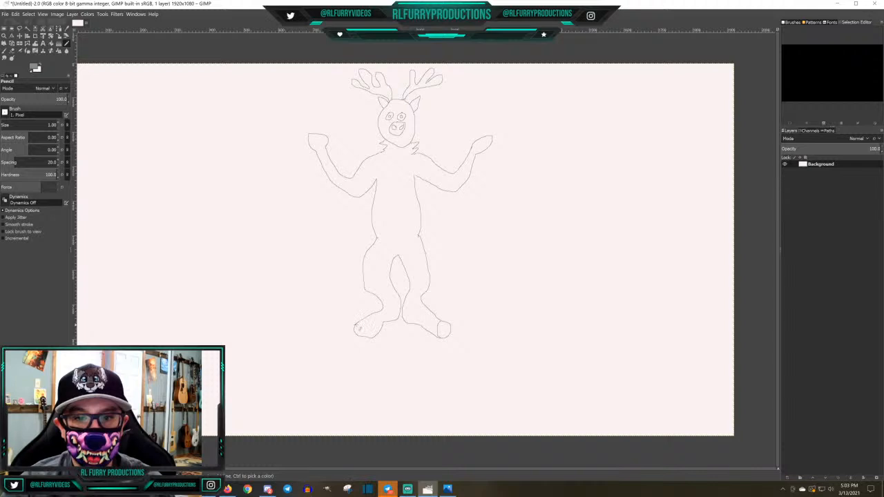
pyautogui.moveTo(358, 326); pyautogui.dragTo(378, 338)
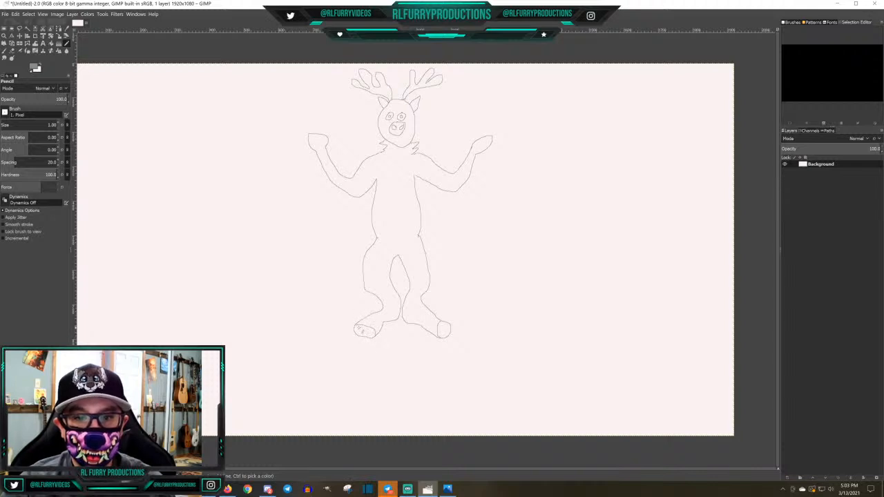
pyautogui.keyDown('ctrl'); pyautogui.scroll(2, 390, 323); pyautogui.keyUp('ctrl')
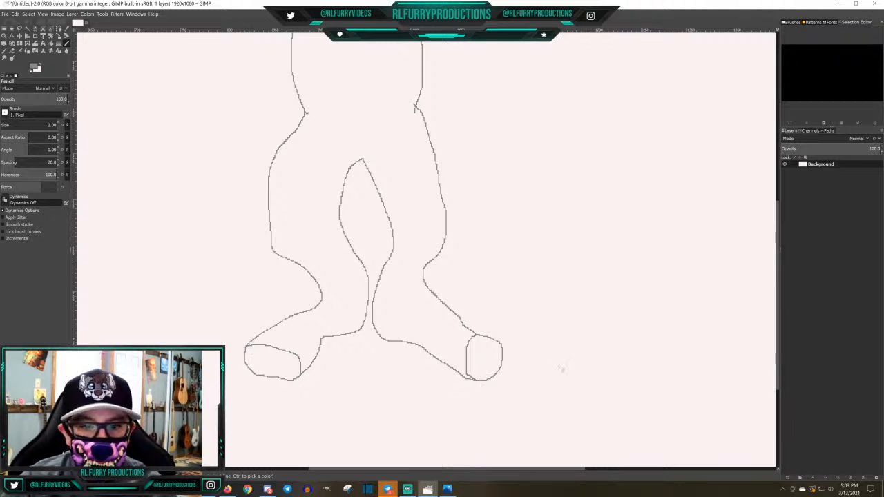
pyautogui.keyDown('ctrl'); pyautogui.scroll(-1, 565, 363); pyautogui.keyUp('ctrl')
pyautogui.keyDown('ctrl'); pyautogui.scroll(2, 566, 360); pyautogui.keyUp('ctrl')
pyautogui.keyDown('ctrl'); pyautogui.scroll(-4, 566, 359); pyautogui.keyUp('ctrl')
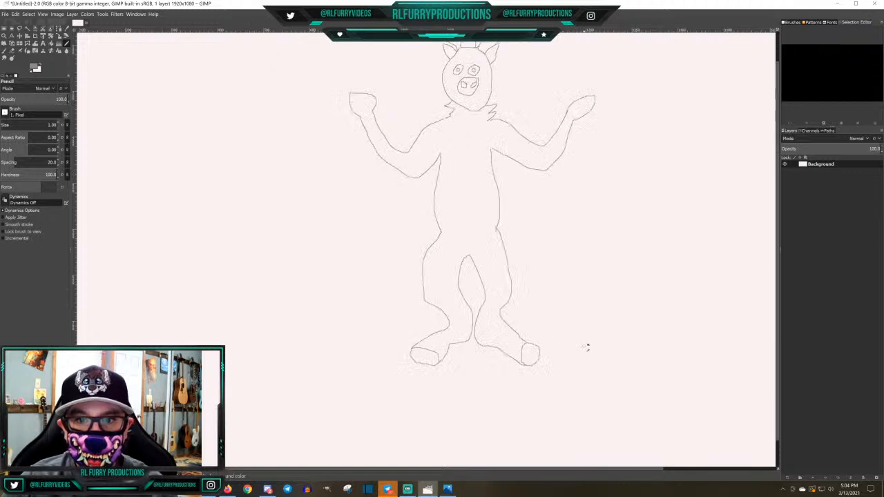
pyautogui.keyDown('ctrl'); pyautogui.scroll(-1, 587, 347); pyautogui.keyUp('ctrl')
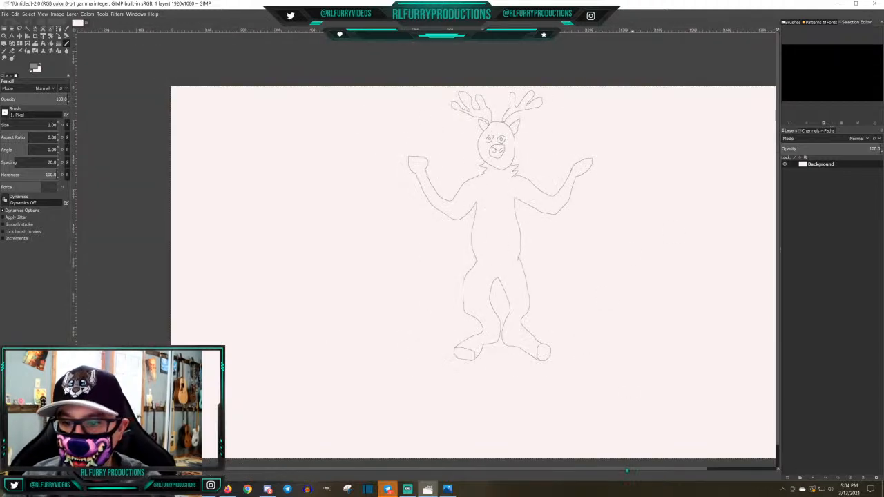
pyautogui.moveTo(631, 472); pyautogui.dragTo(667, 472)
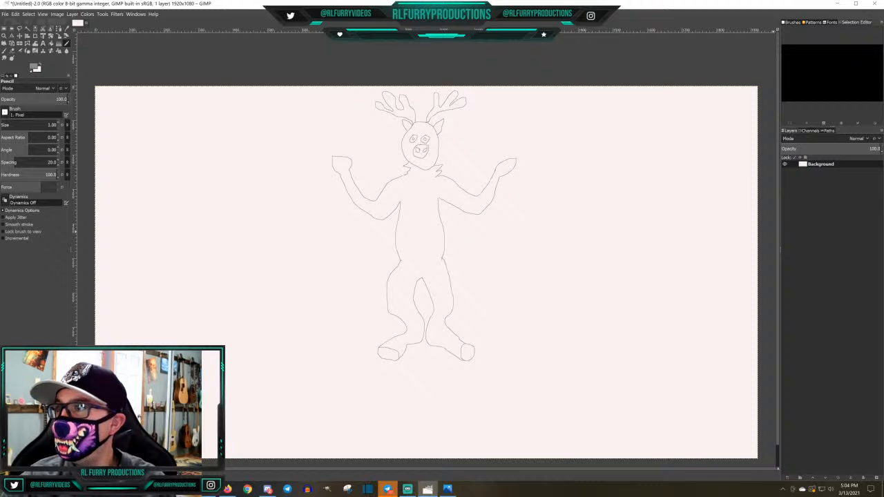
# Try to sample the cream colour from the palette on the Huckleberry.jpg reference sheet with the Color Picker
pyautogui.moveTo(883, 70); pyautogui.dragTo(474, 94)
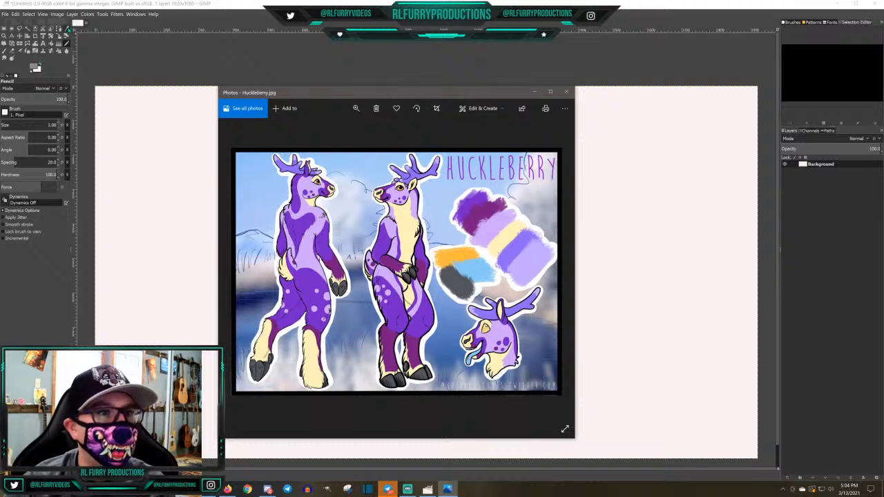
pyautogui.click(67, 28)
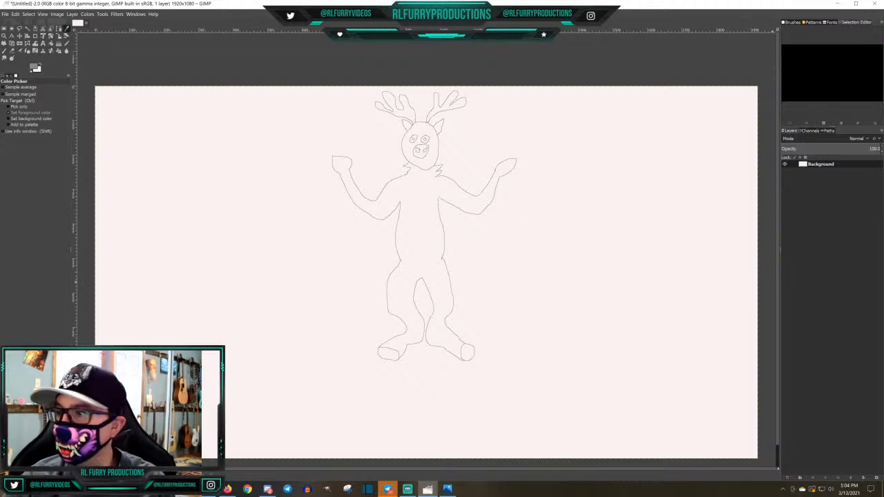
pyautogui.click(447, 489)
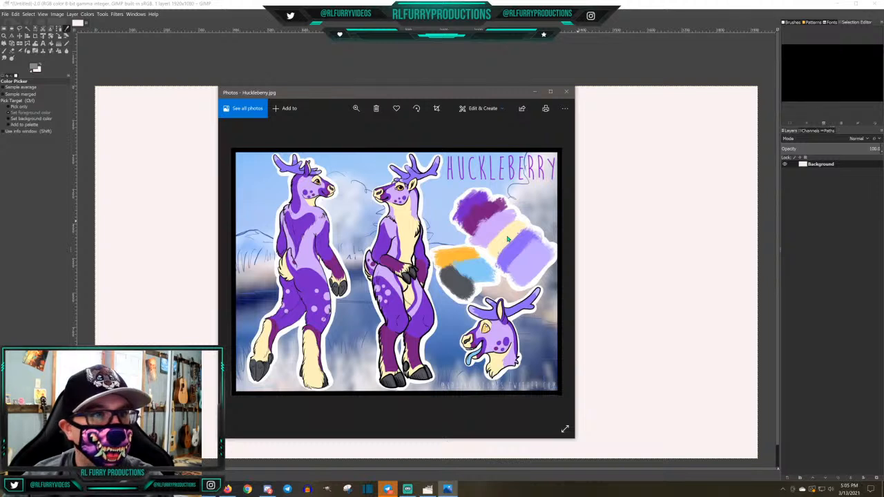
pyautogui.rightClick(508, 239)
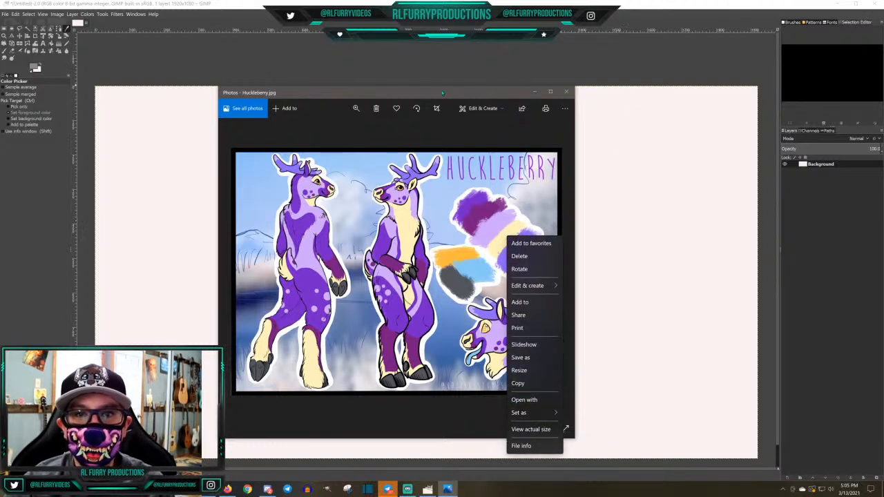
pyautogui.click(507, 96)
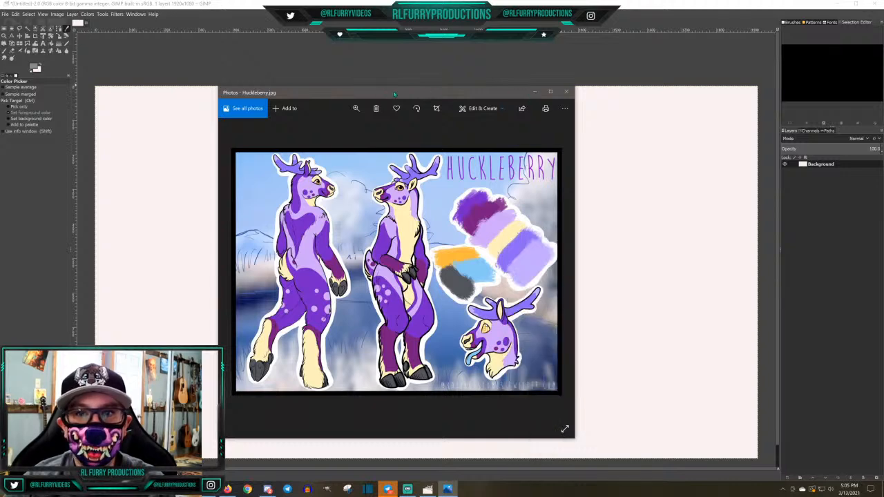
pyautogui.moveTo(395, 94); pyautogui.dragTo(883, 97)
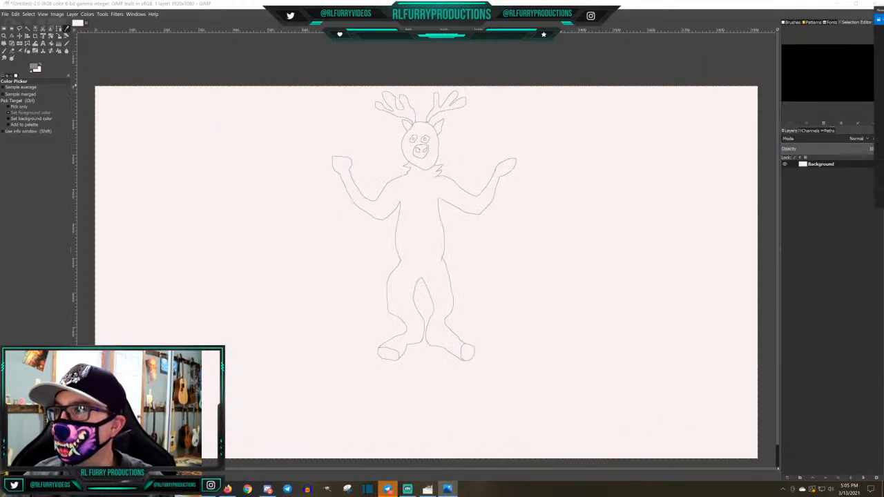
pyautogui.moveTo(883, 10); pyautogui.dragTo(883, 28)
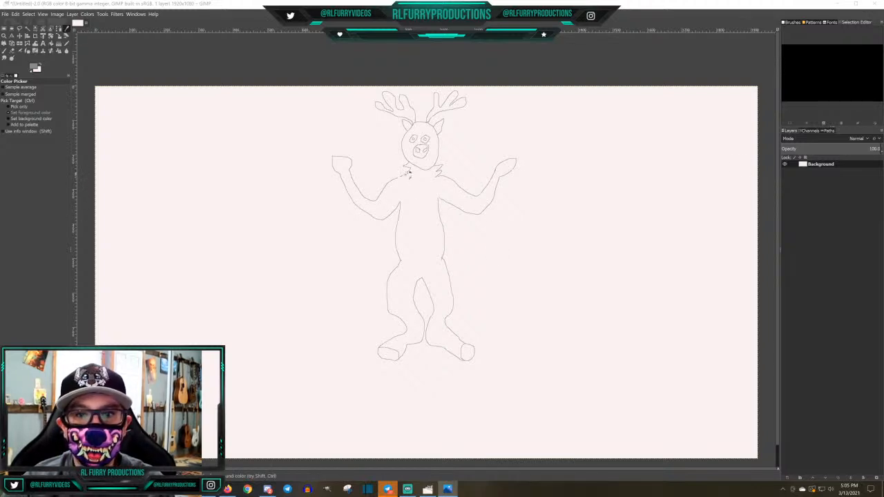
# Pencil a jagged marking line across each upper arm and a long rounded belly patch from the neck down to the groin
pyautogui.click(67, 43)
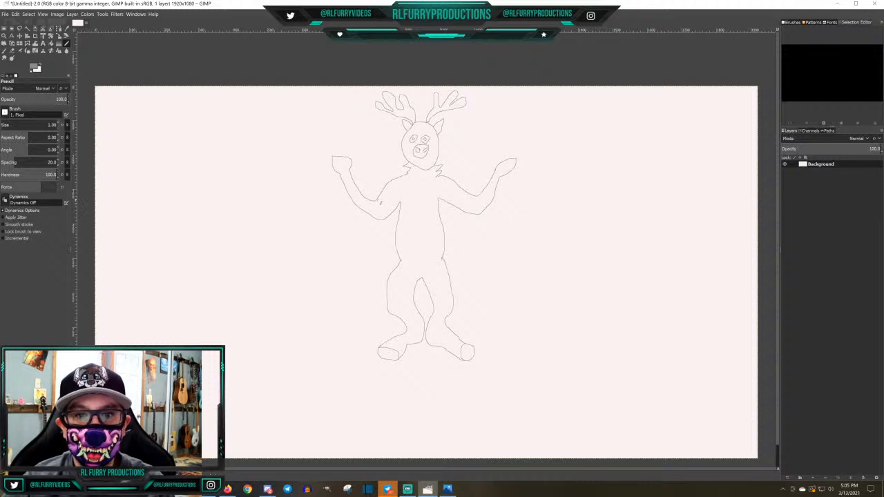
pyautogui.moveTo(382, 198)
pyautogui.mouseDown()
pyautogui.moveTo(393, 192)
pyautogui.moveTo(394, 209)
pyautogui.mouseUp()
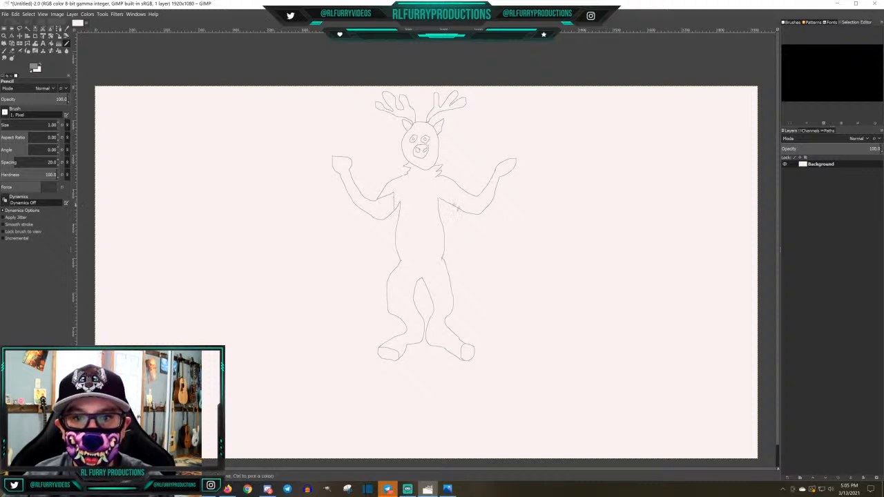
pyautogui.moveTo(449, 200)
pyautogui.mouseDown()
pyautogui.moveTo(450, 189)
pyautogui.moveTo(467, 193)
pyautogui.mouseUp()
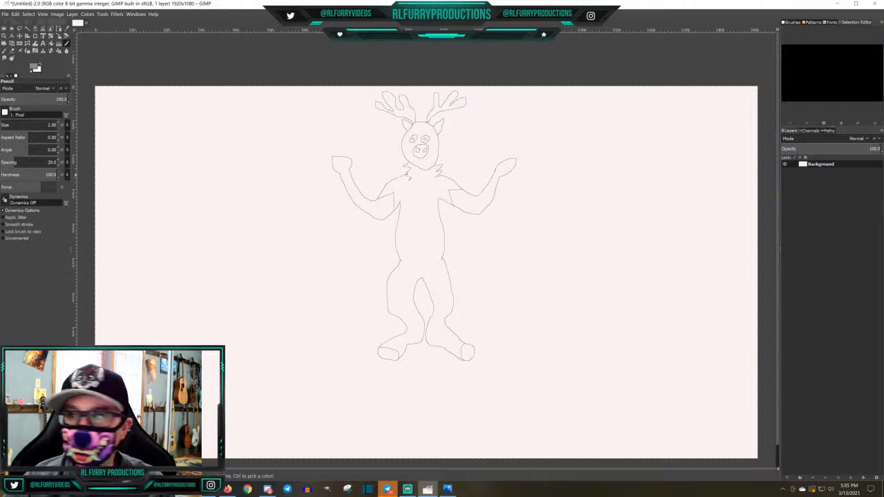
pyautogui.moveTo(407, 180)
pyautogui.mouseDown()
pyautogui.moveTo(408, 239)
pyautogui.moveTo(427, 271)
pyautogui.moveTo(435, 181)
pyautogui.mouseUp()
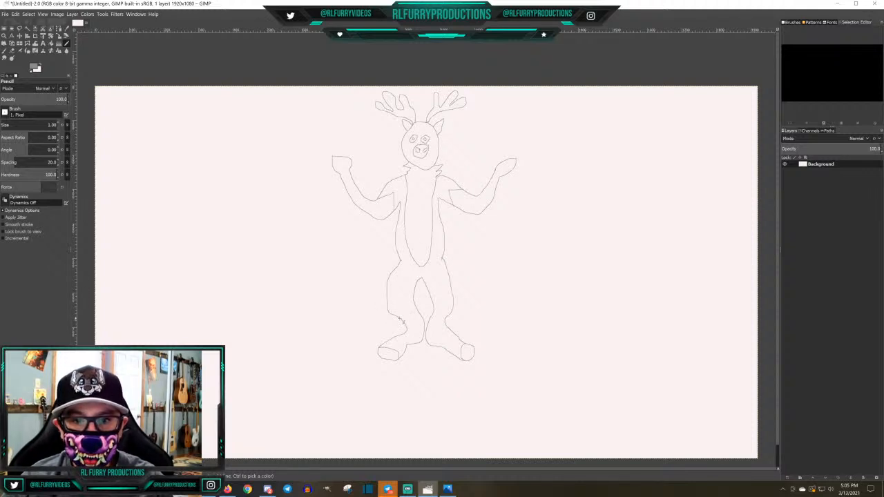
# Draw a line across each leg at the knee and a diagonal two-line stripe around each thigh
pyautogui.moveTo(399, 320); pyautogui.dragTo(442, 322)
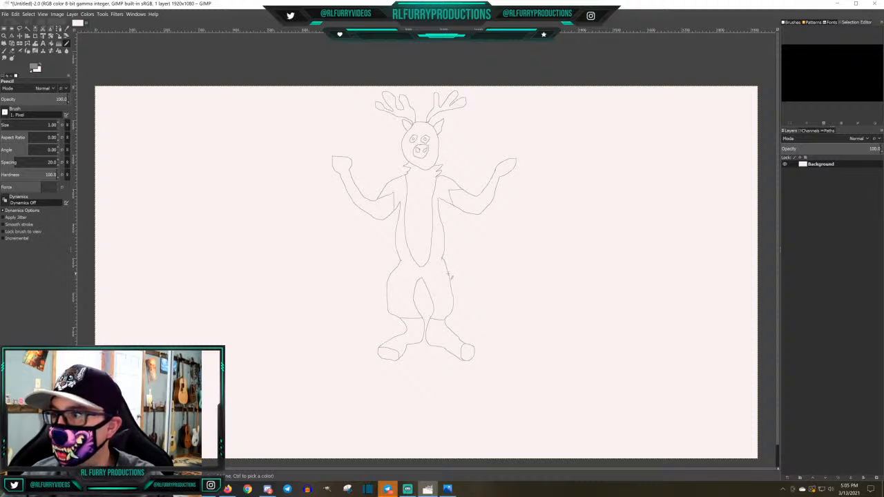
pyautogui.moveTo(450, 282); pyautogui.dragTo(435, 308)
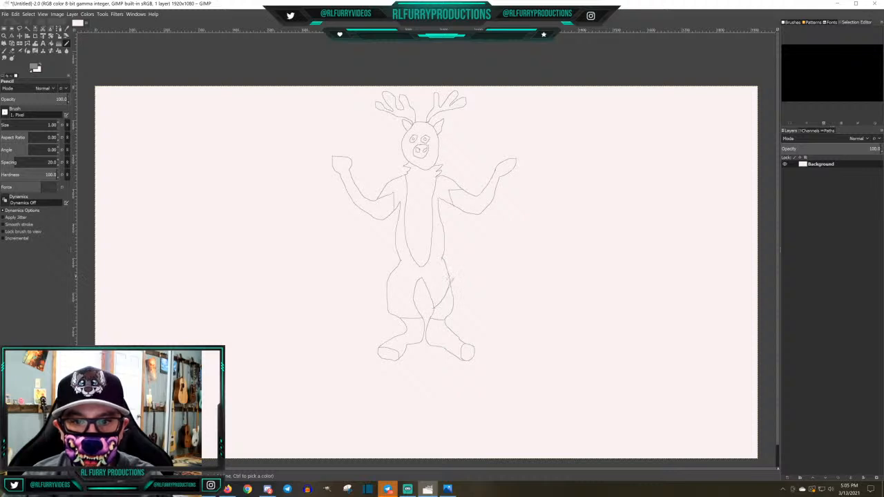
pyautogui.moveTo(449, 279); pyautogui.dragTo(435, 305)
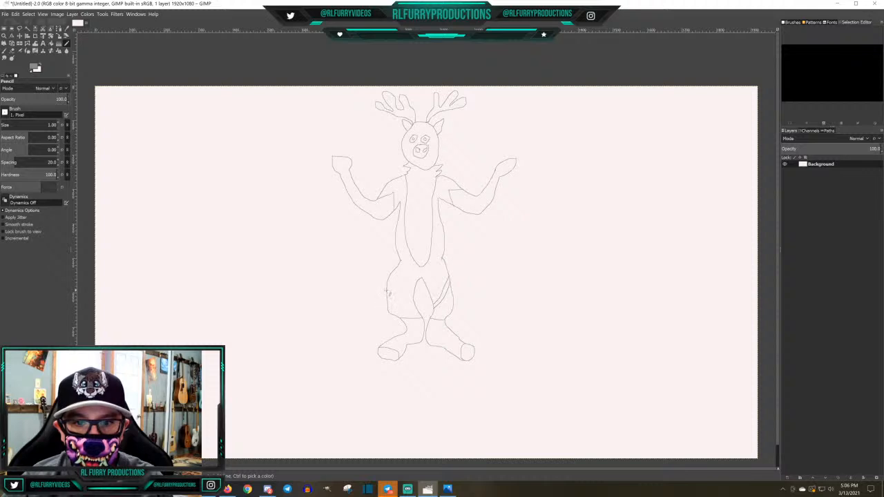
pyautogui.moveTo(390, 293); pyautogui.dragTo(417, 307)
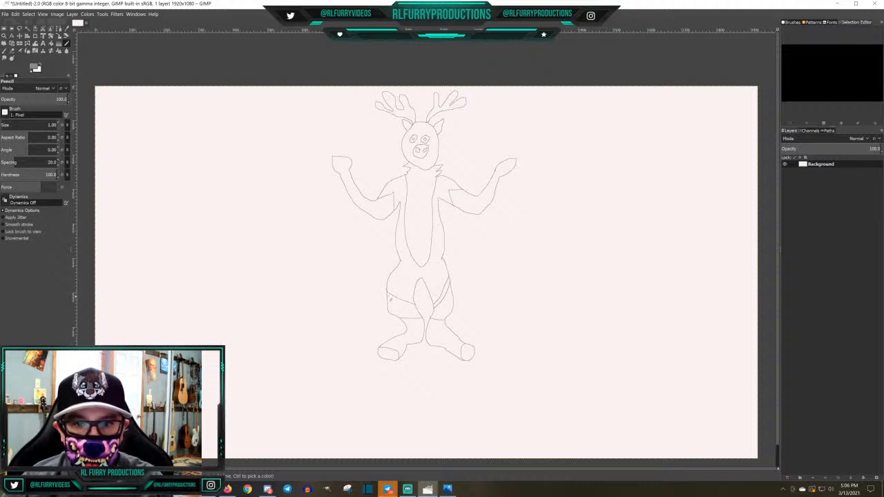
pyautogui.moveTo(388, 297); pyautogui.dragTo(417, 314)
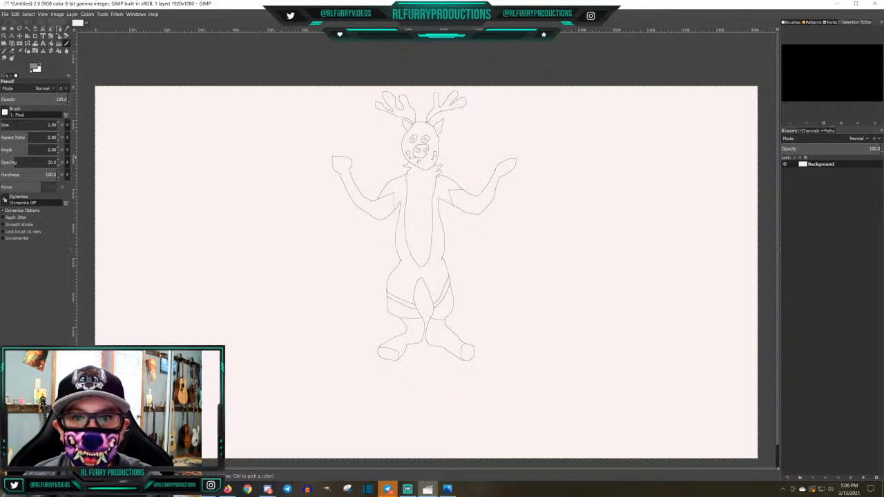
# Draw a smiling mouth under the snout and small round spots on the cheeks and both hips
pyautogui.moveTo(416, 156); pyautogui.dragTo(426, 162)
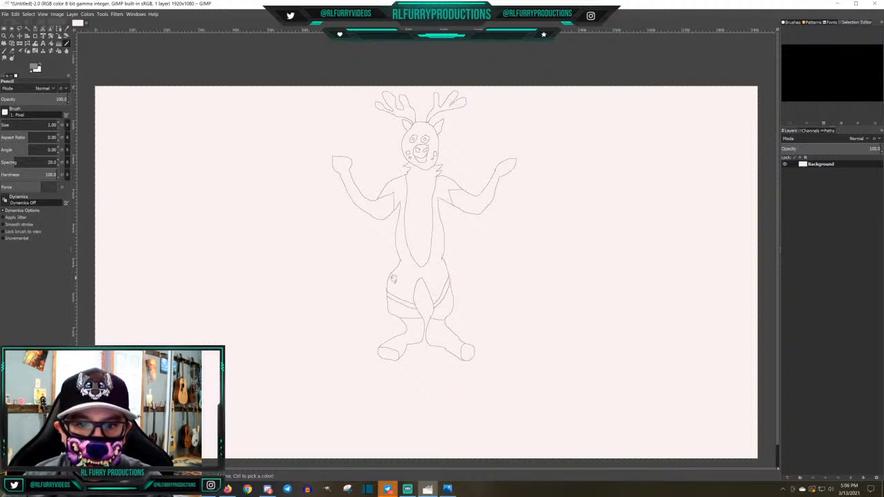
pyautogui.moveTo(446, 274); pyautogui.dragTo(446, 274)
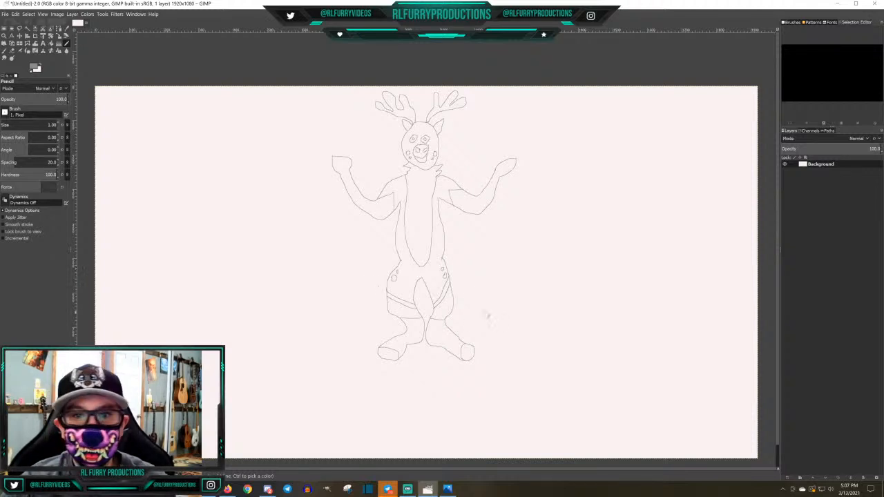
# Draw a marking line across each raised forearm below the wrist
pyautogui.moveTo(355, 183); pyautogui.dragTo(348, 195)
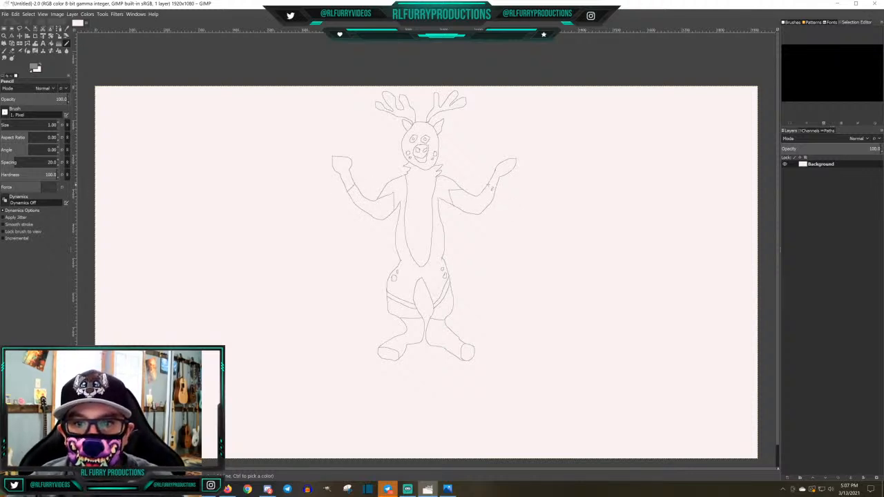
pyautogui.moveTo(486, 187); pyautogui.dragTo(493, 192)
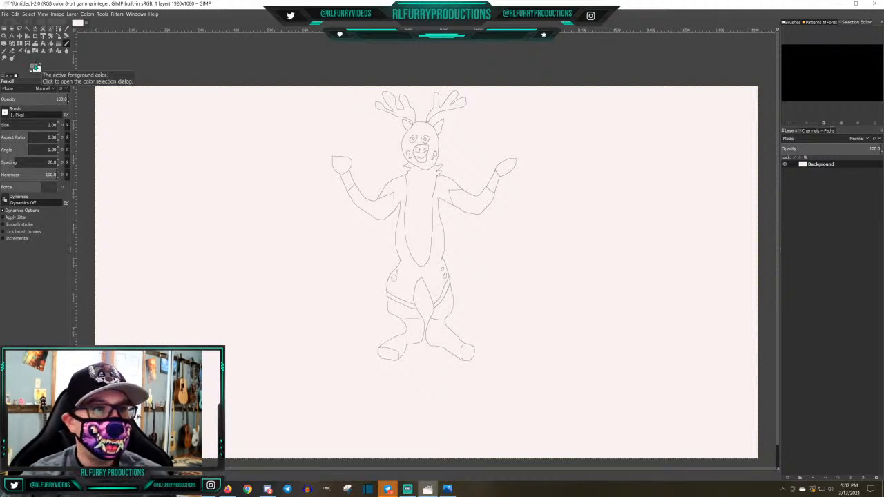
# Set up Bucket Fill with a pale yellow-green foreground colour, dfeab5
pyautogui.click(51, 50)
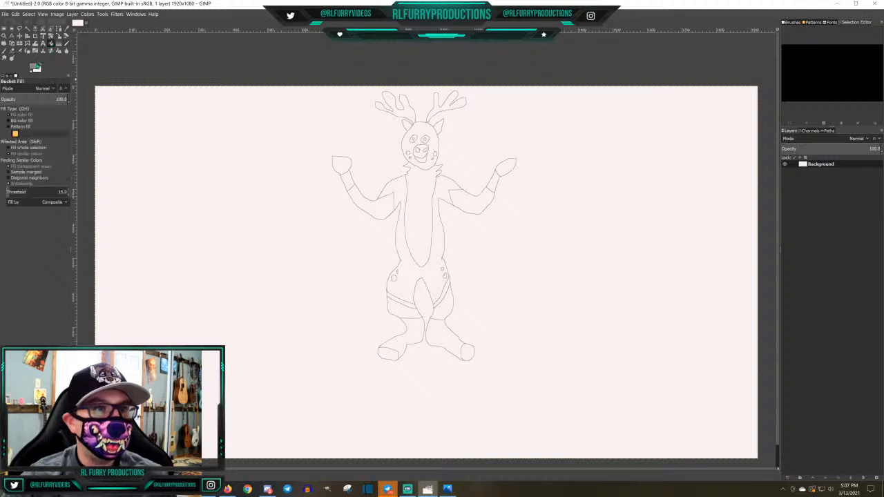
pyautogui.click(34, 66)
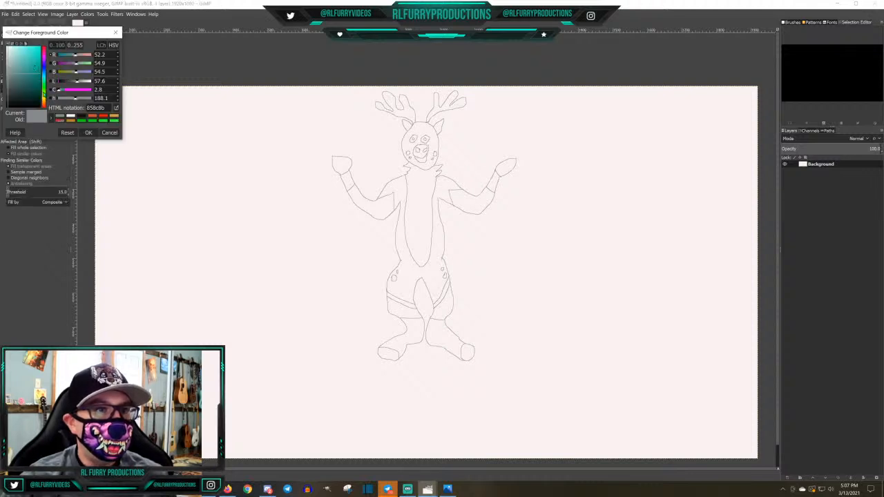
pyautogui.click(44, 98)
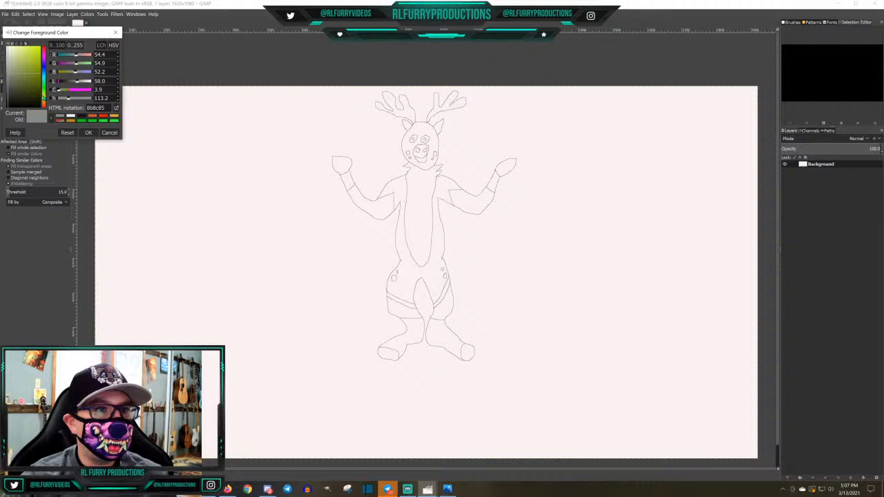
pyautogui.click(11, 61)
pyautogui.moveTo(11, 60); pyautogui.dragTo(16, 54)
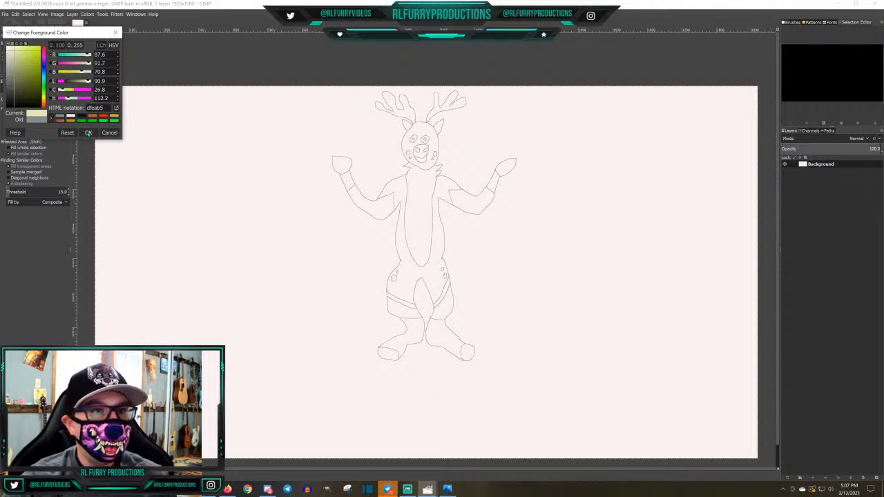
pyautogui.click(88, 133)
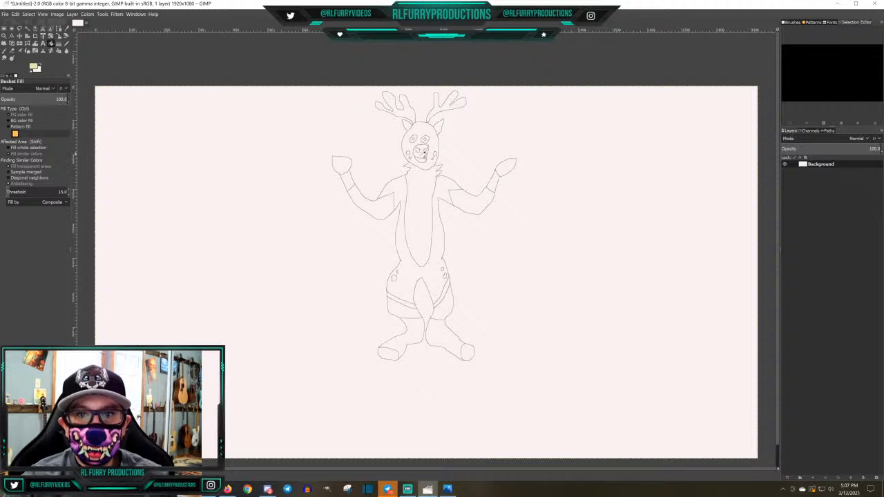
# Try the foreground colour as a fill on the snout and undo that fill
pyautogui.click(423, 153)
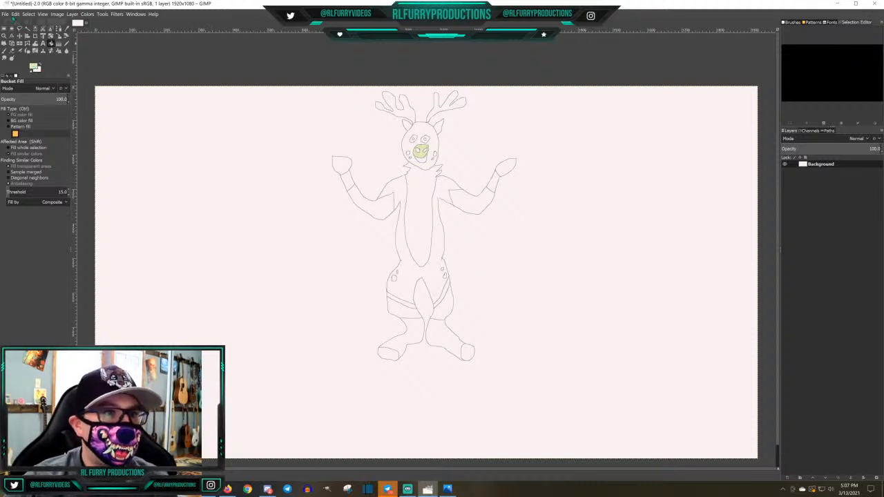
pyautogui.click(15, 14)
pyautogui.click(18, 22)
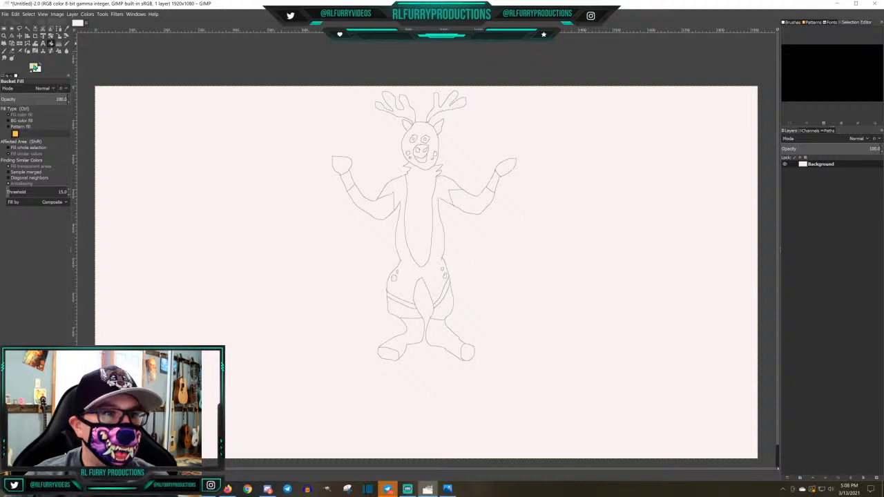
# Set the foreground colour to pale yellow, eee9ac, and fill the deer's snout with it
pyautogui.click(33, 64)
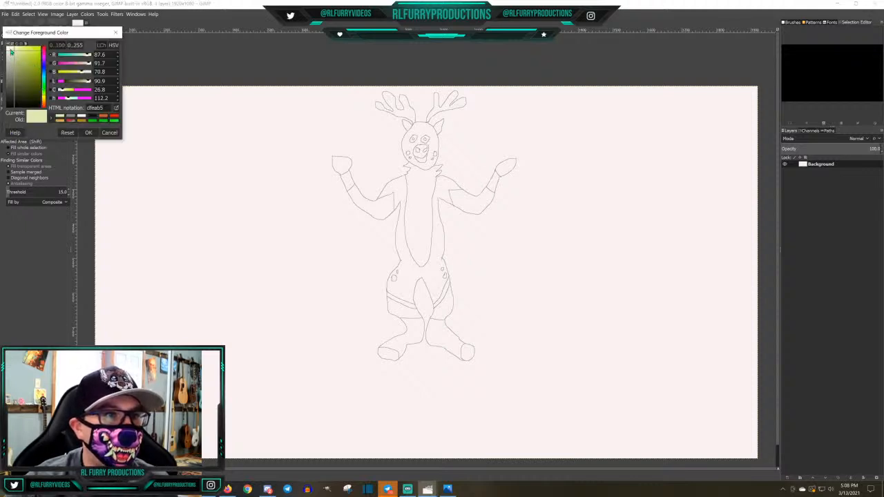
pyautogui.click(10, 51)
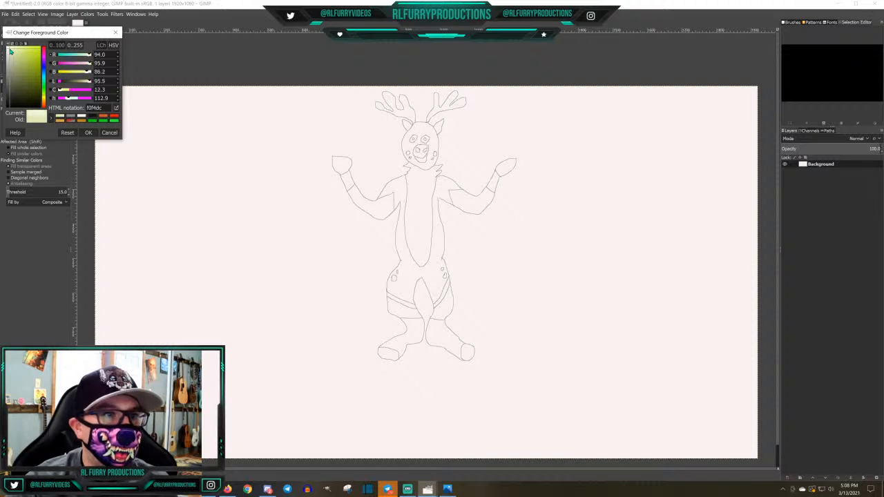
pyautogui.click(10, 53)
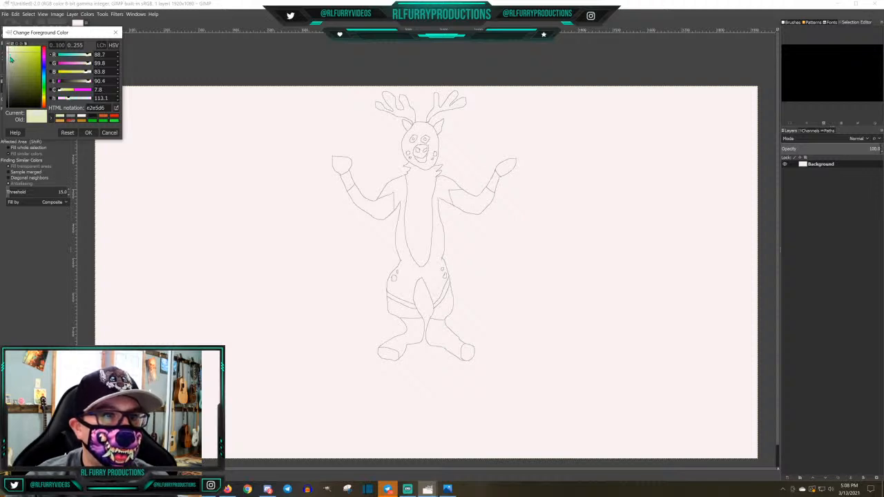
pyautogui.click(11, 60)
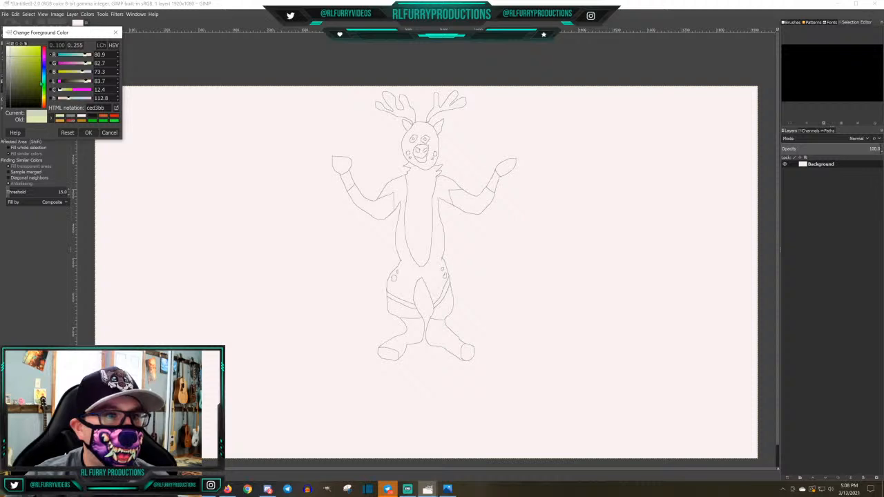
pyautogui.click(44, 99)
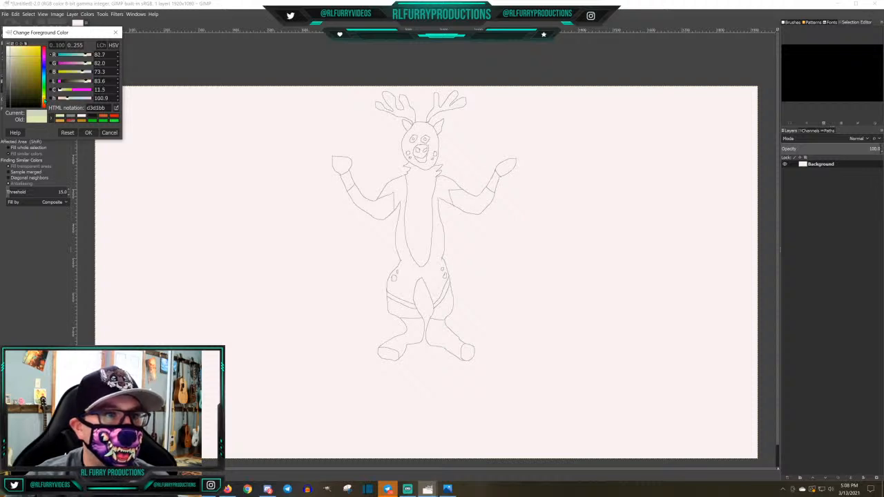
pyautogui.moveTo(15, 55); pyautogui.dragTo(17, 56)
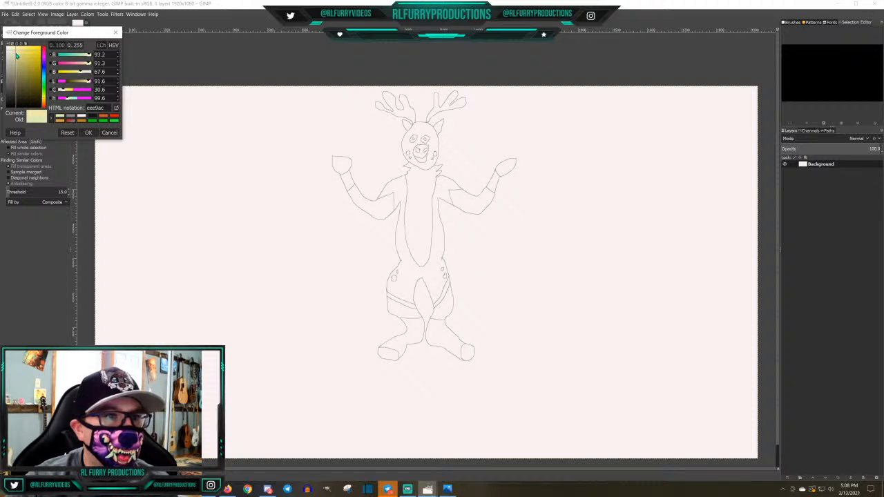
pyautogui.click(88, 132)
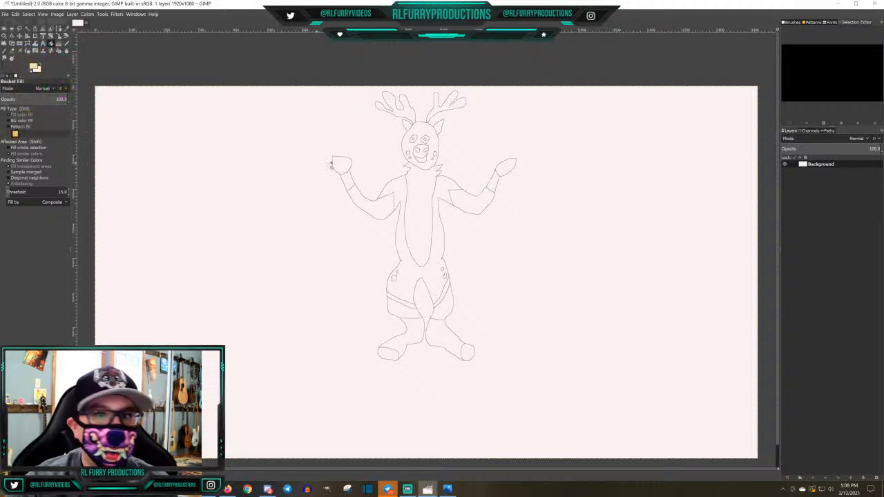
pyautogui.click(421, 151)
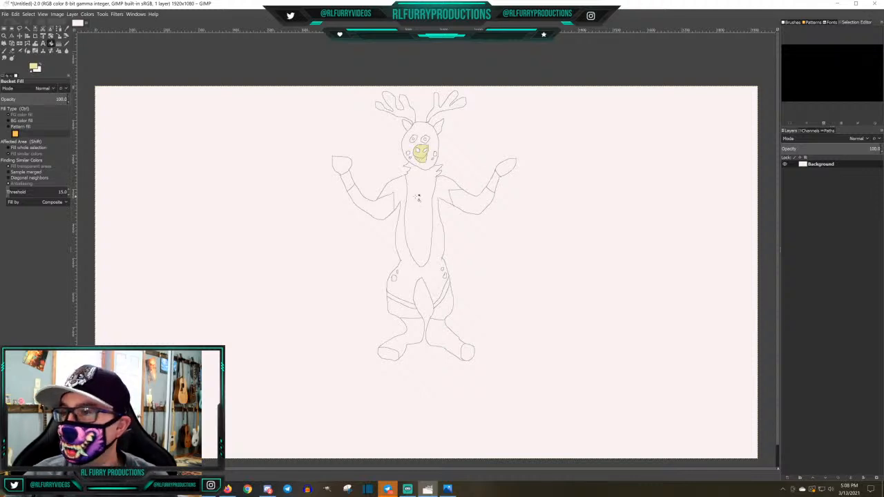
# Try to fill the chest with the pale yellow and undo that fill
pyautogui.click(417, 196)
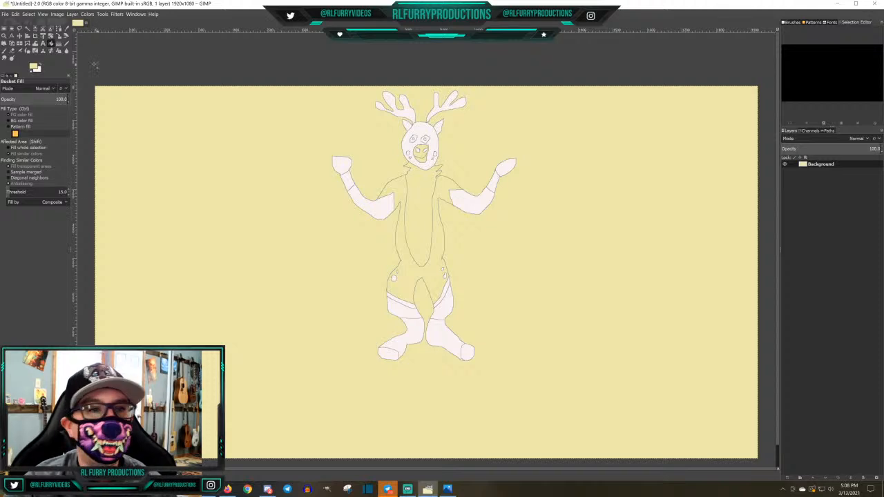
pyautogui.click(14, 14)
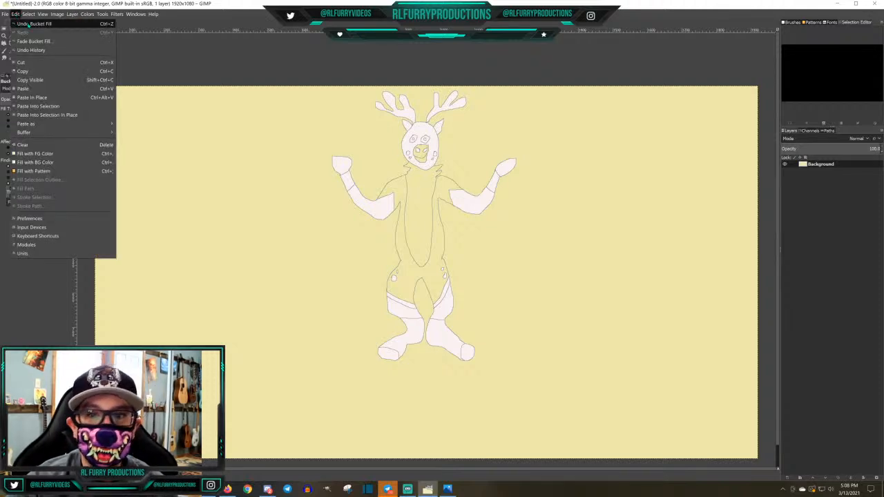
pyautogui.click(33, 24)
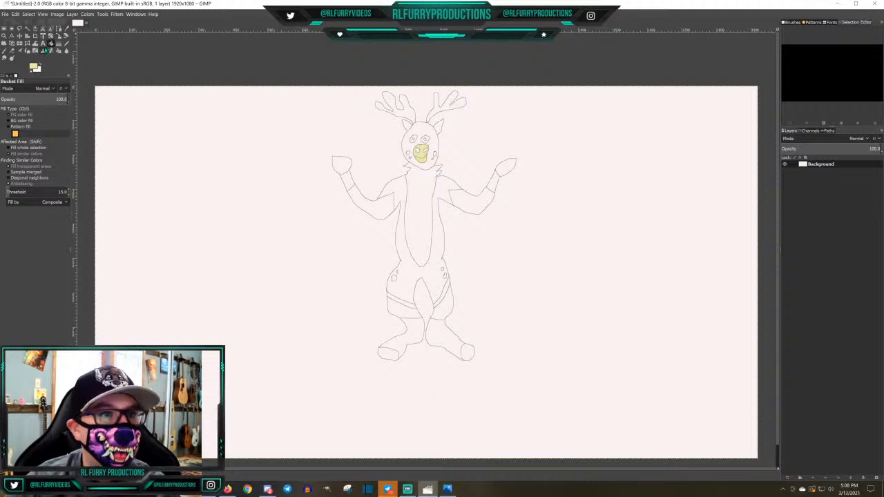
# Close the gaps in the outline where the shoulders meet the chest, using the Pencil in grey, 858c8b
pyautogui.click(66, 43)
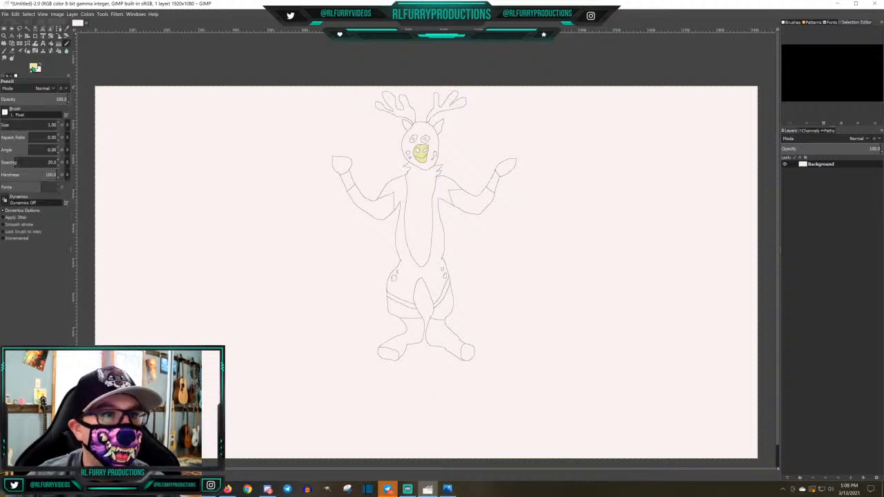
pyautogui.click(32, 67)
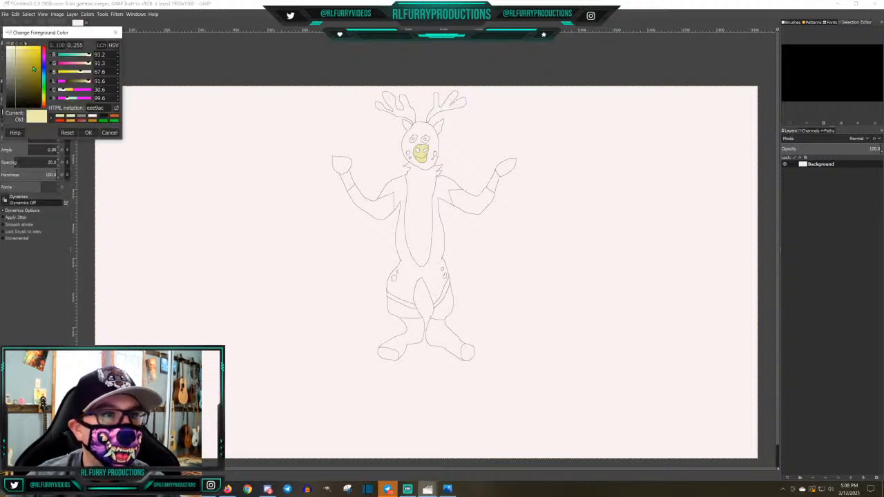
pyautogui.click(80, 118)
pyautogui.scroll(4, 427, 226)
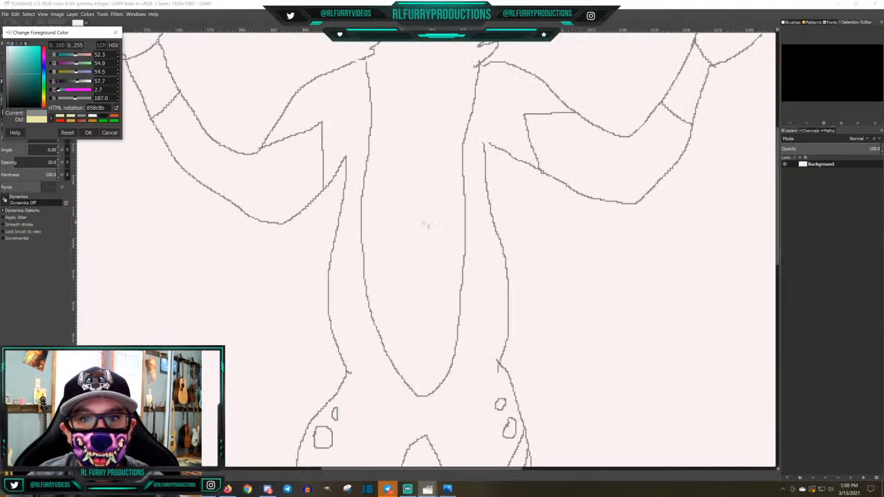
pyautogui.click(367, 62)
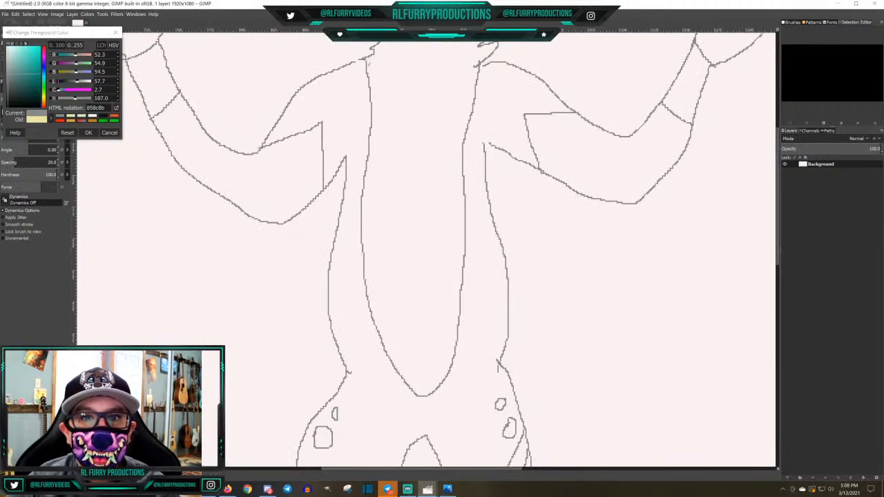
pyautogui.moveTo(361, 60); pyautogui.dragTo(355, 63)
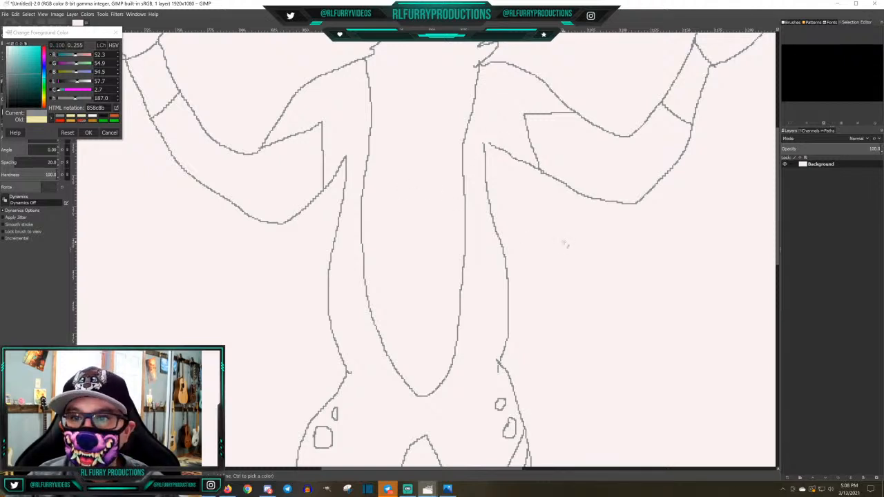
# Restore the pale yellow foreground colour, eee9ac, and bucket-fill the chest and both ears
pyautogui.moveTo(780, 249); pyautogui.dragTo(784, 158)
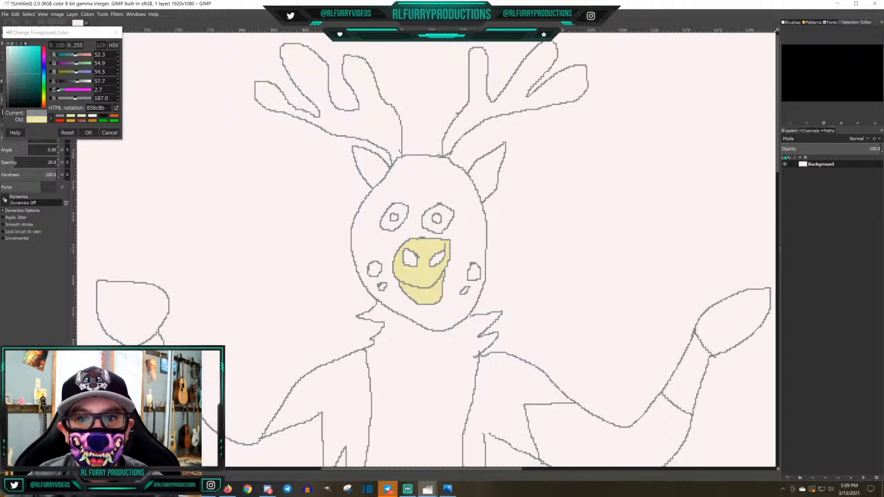
pyautogui.moveTo(785, 158); pyautogui.dragTo(746, 260)
pyautogui.scroll(6, 641, 255)
pyautogui.scroll(-4, 639, 250)
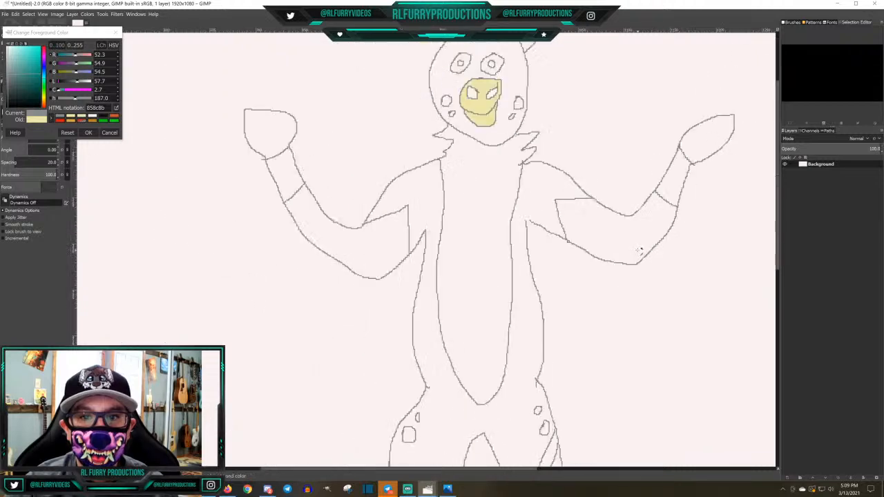
pyautogui.scroll(-4, 641, 251)
pyautogui.scroll(1, 641, 251)
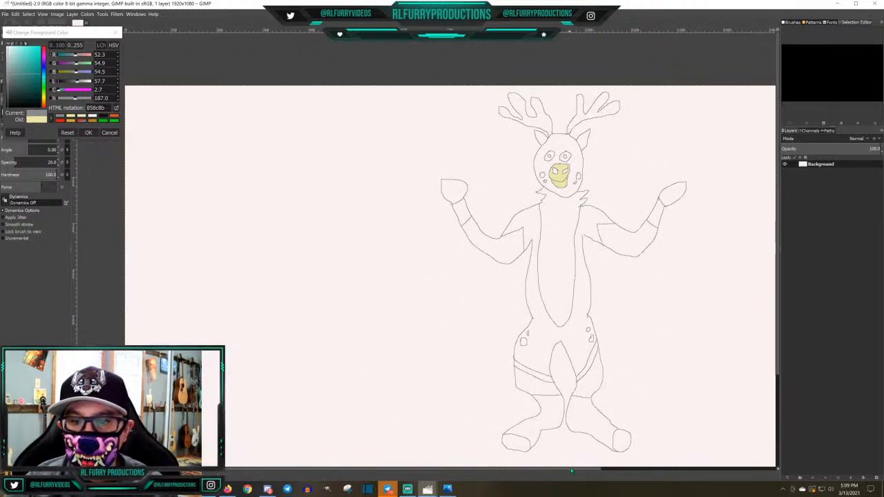
pyautogui.moveTo(572, 471); pyautogui.dragTo(648, 459)
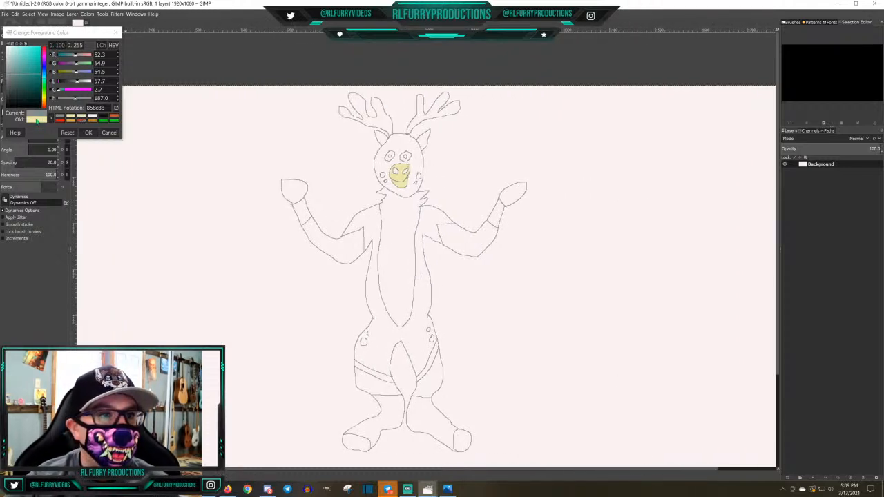
pyautogui.click(35, 119)
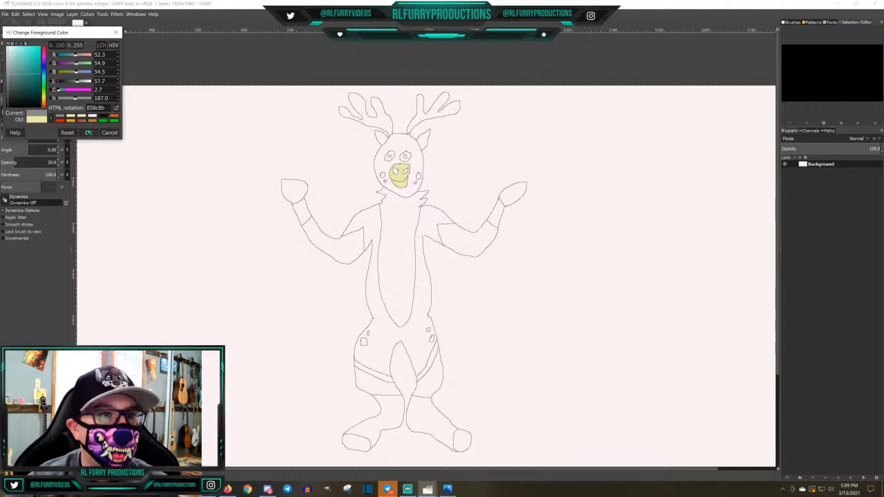
pyautogui.click(88, 132)
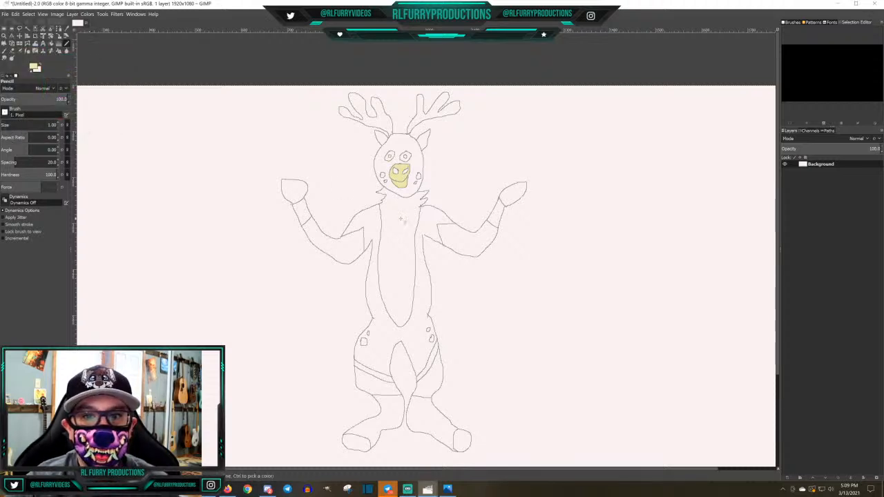
pyautogui.click(52, 44)
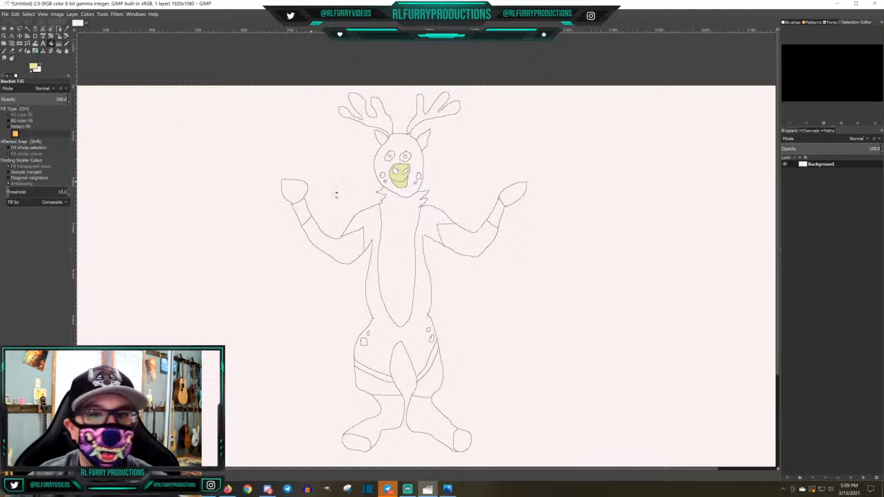
pyautogui.click(401, 240)
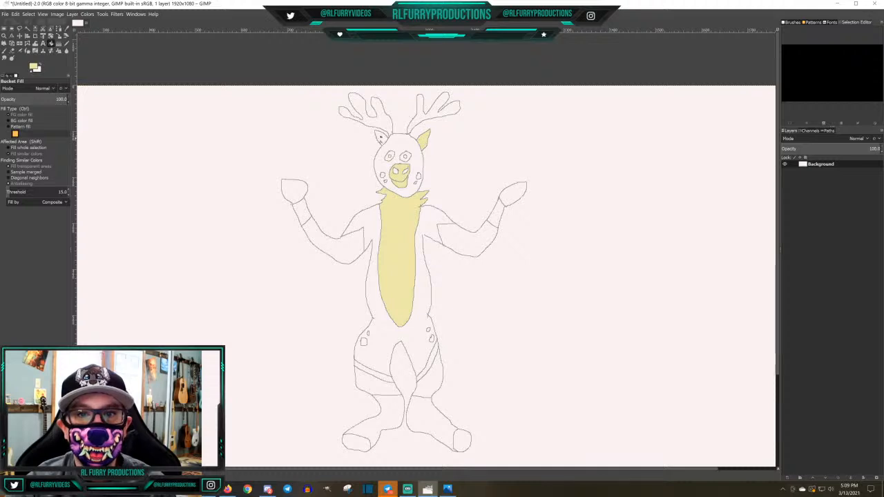
pyautogui.click(381, 139)
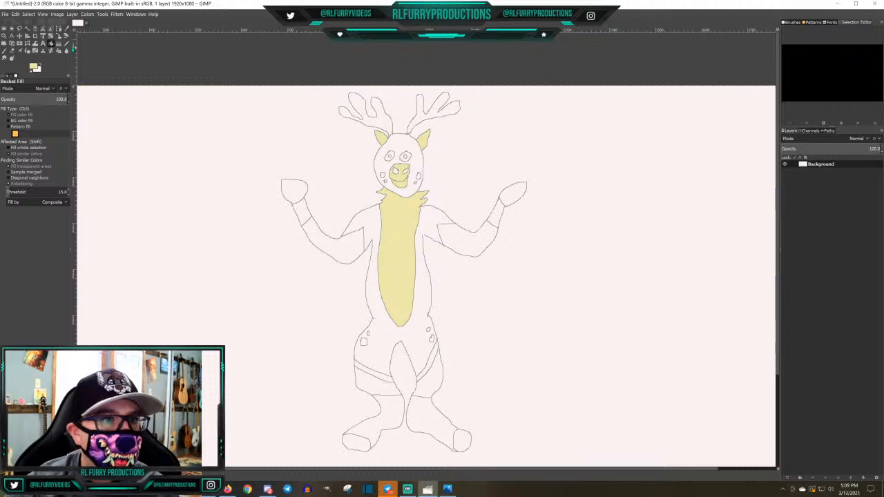
# Pencil a grey 858c8b line across each foot just above the hoof to outline a narrow band
pyautogui.click(67, 44)
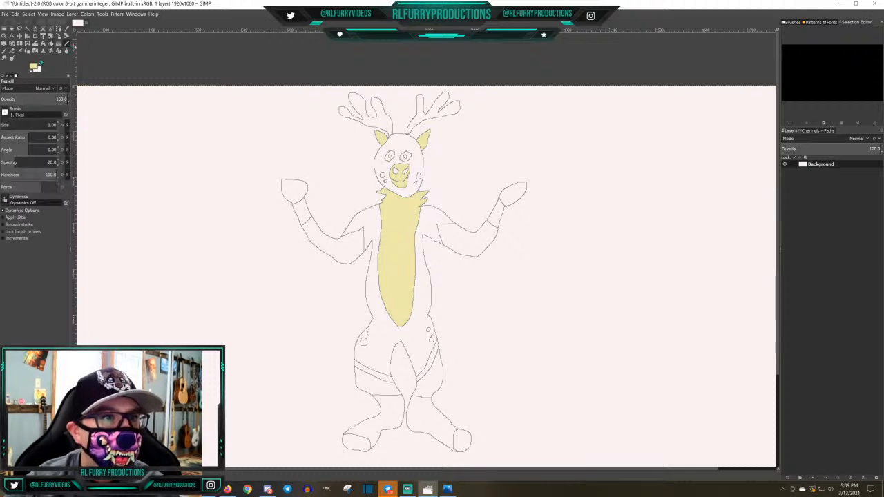
pyautogui.click(35, 67)
pyautogui.click(71, 116)
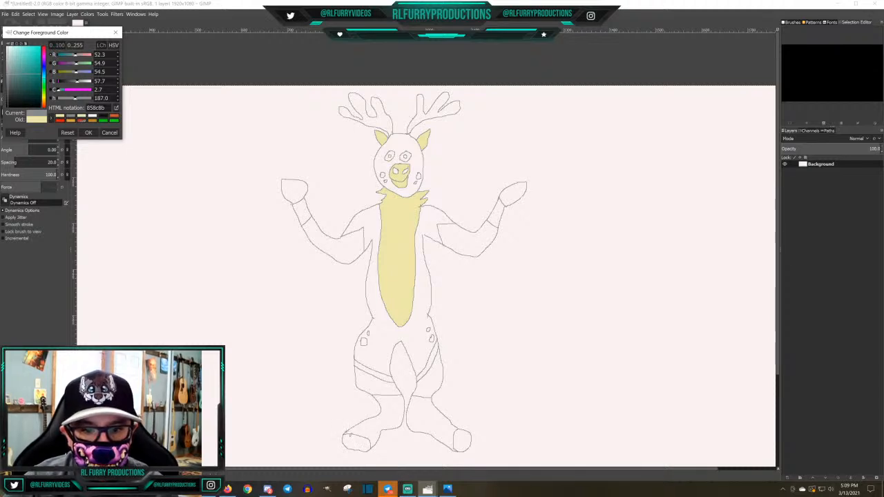
pyautogui.moveTo(346, 433); pyautogui.dragTo(376, 436)
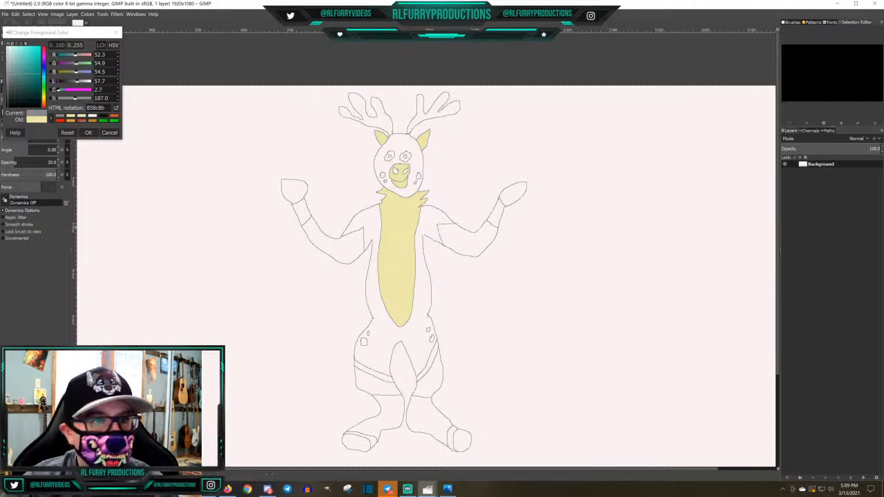
# Fill the narrow band above each foot's hoof with pale yellow, eee9ac
pyautogui.click(69, 116)
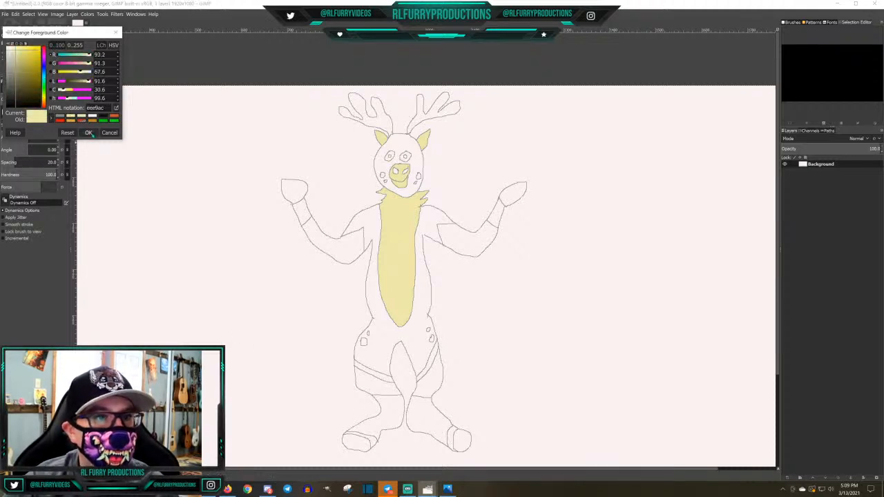
pyautogui.click(89, 133)
pyautogui.click(51, 43)
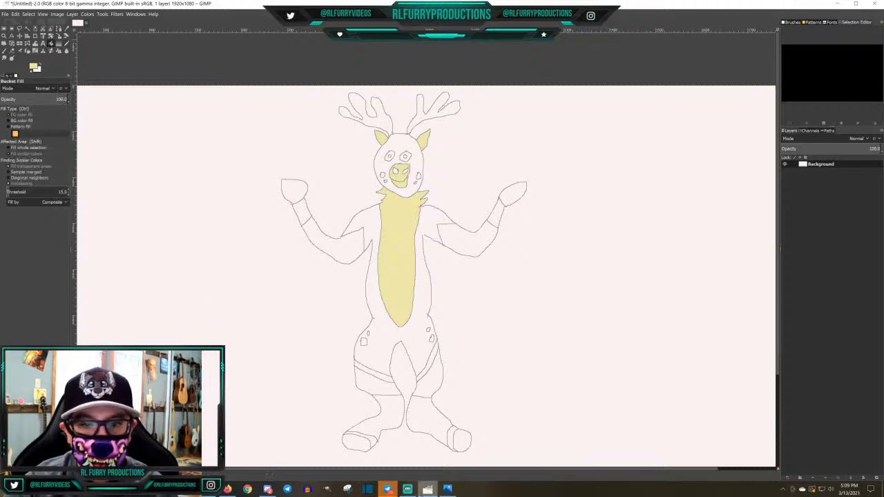
pyautogui.click(374, 442)
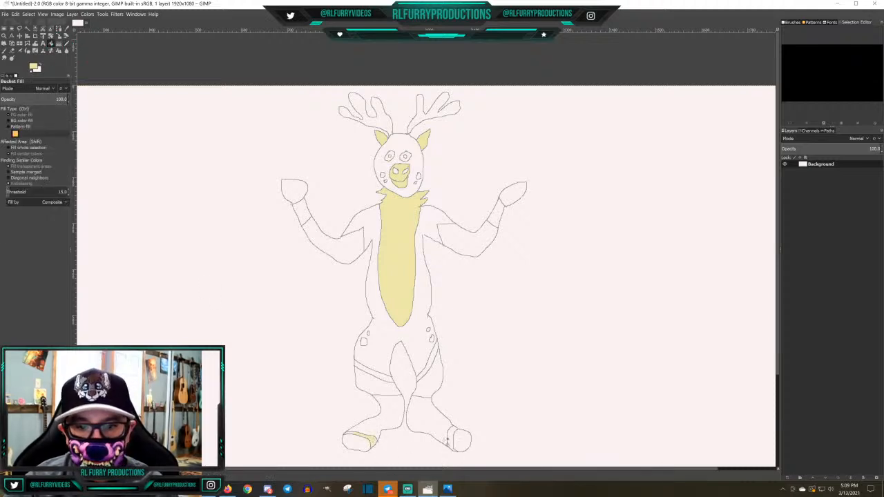
pyautogui.click(453, 440)
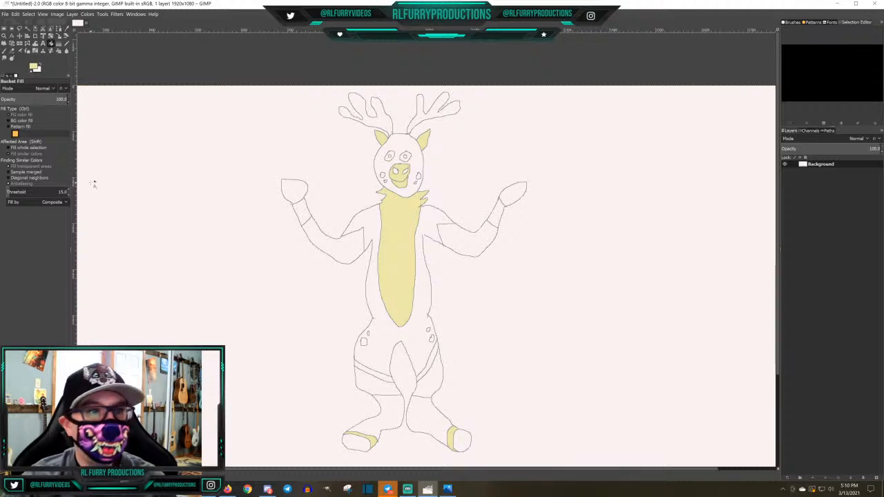
# Set the foreground colour to dark brown, 221b0d, and bucket-fill the hooves on both hands and both feet
pyautogui.click(34, 67)
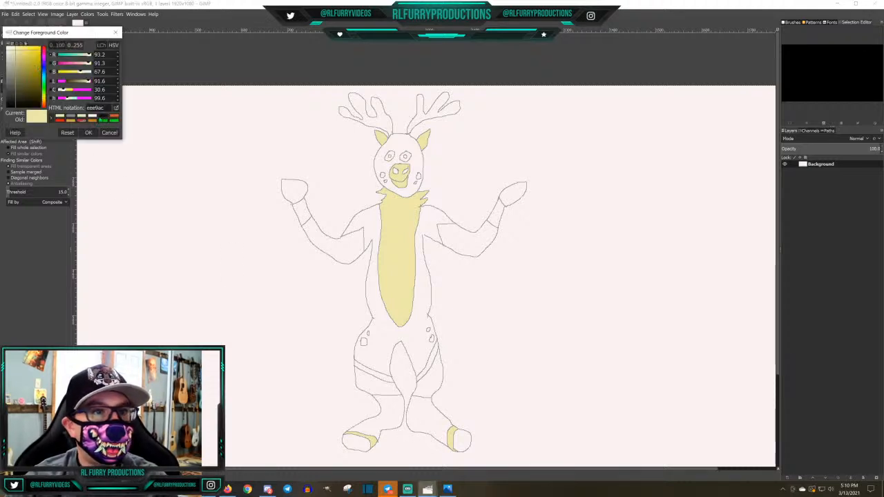
pyautogui.click(21, 102)
pyautogui.click(295, 191)
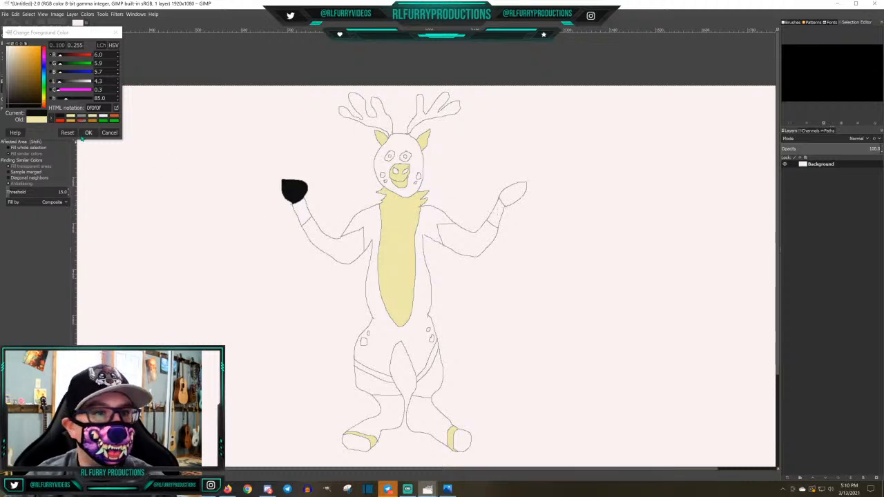
pyautogui.click(28, 102)
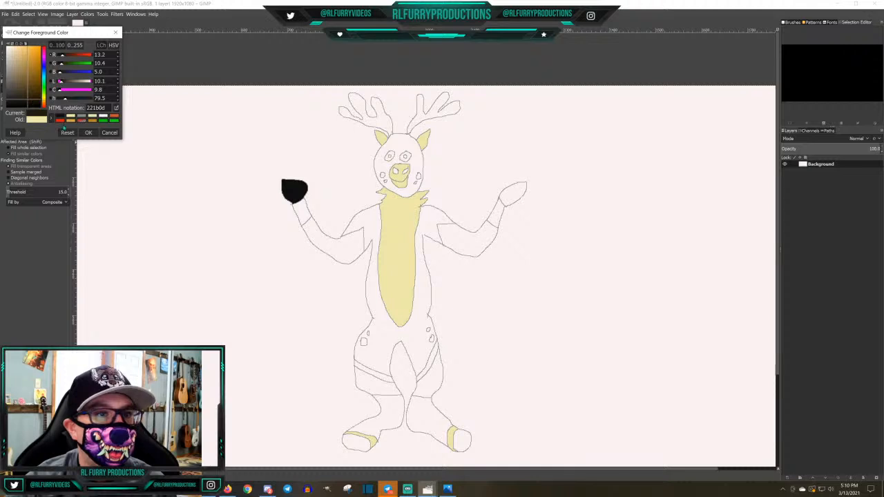
pyautogui.click(89, 133)
pyautogui.click(294, 187)
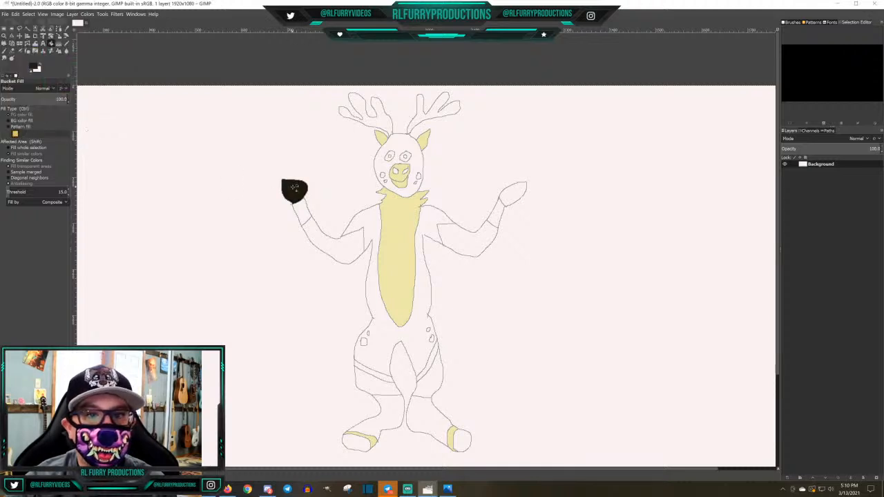
pyautogui.click(513, 197)
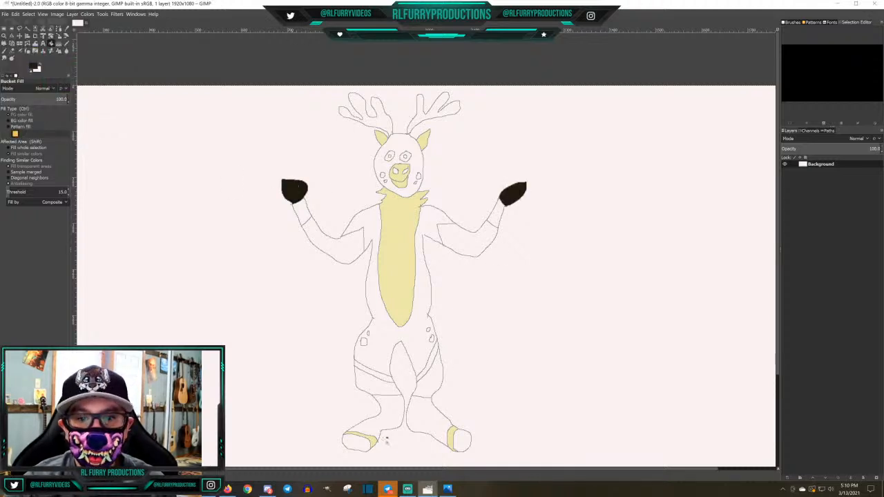
pyautogui.click(356, 443)
pyautogui.click(462, 440)
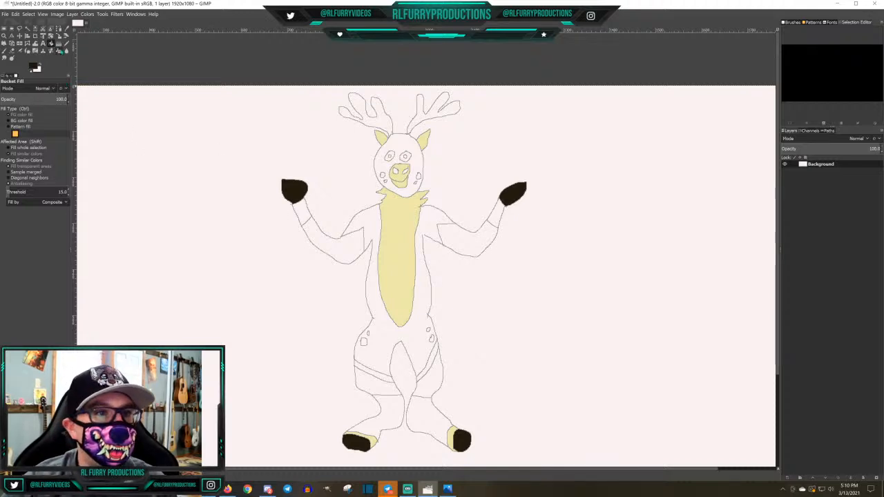
# Pencil grey 858c8b lines across the antler branches to mark off their tips
pyautogui.click(59, 50)
pyautogui.click(35, 68)
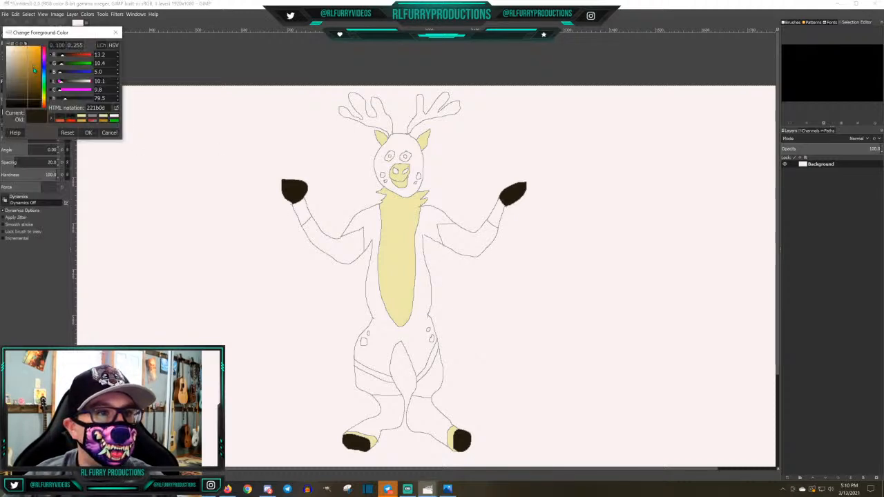
pyautogui.click(92, 117)
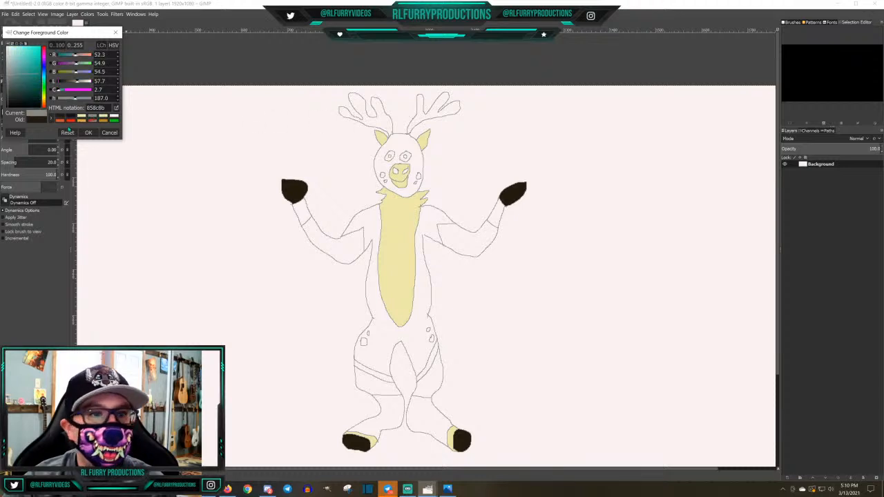
pyautogui.click(89, 132)
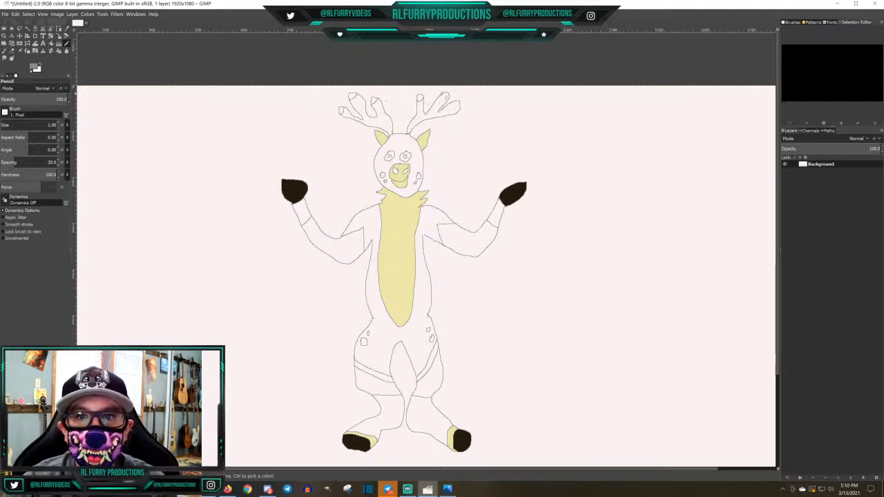
pyautogui.moveTo(442, 96); pyautogui.dragTo(457, 105)
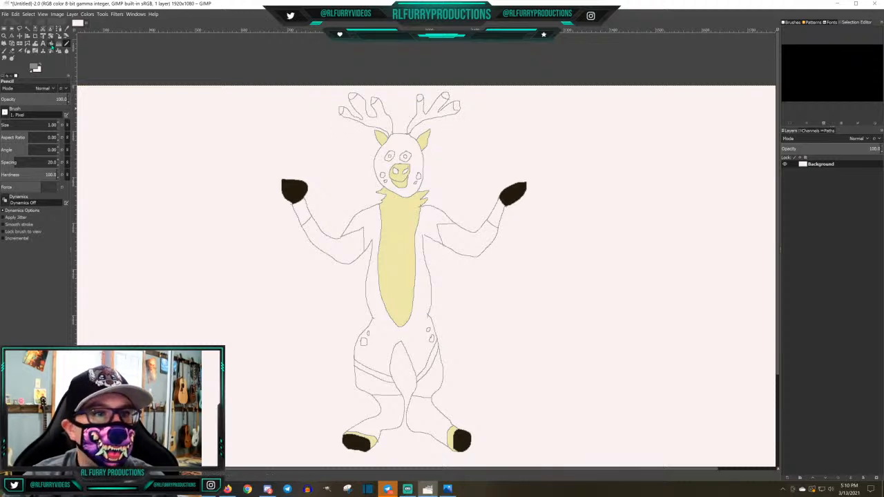
# Restore the dark brown foreground colour, 221b0d, and bucket-fill both pupils and both nostrils
pyautogui.click(50, 44)
pyautogui.click(33, 65)
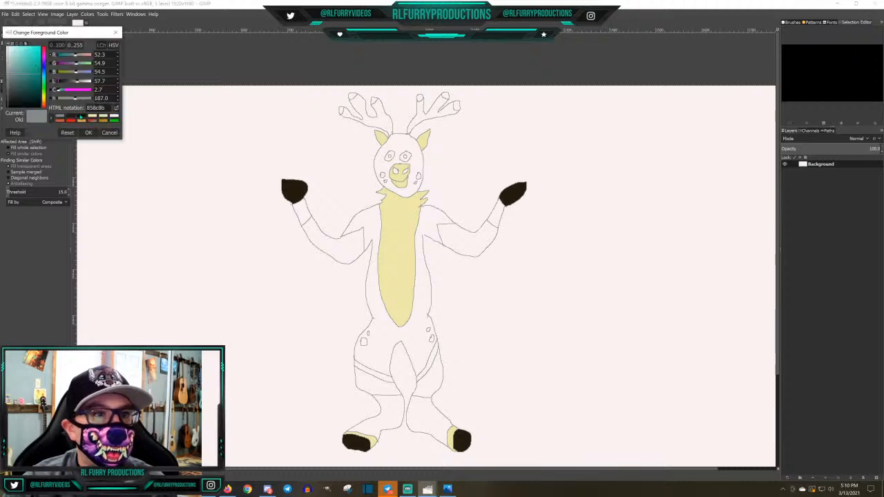
pyautogui.click(70, 119)
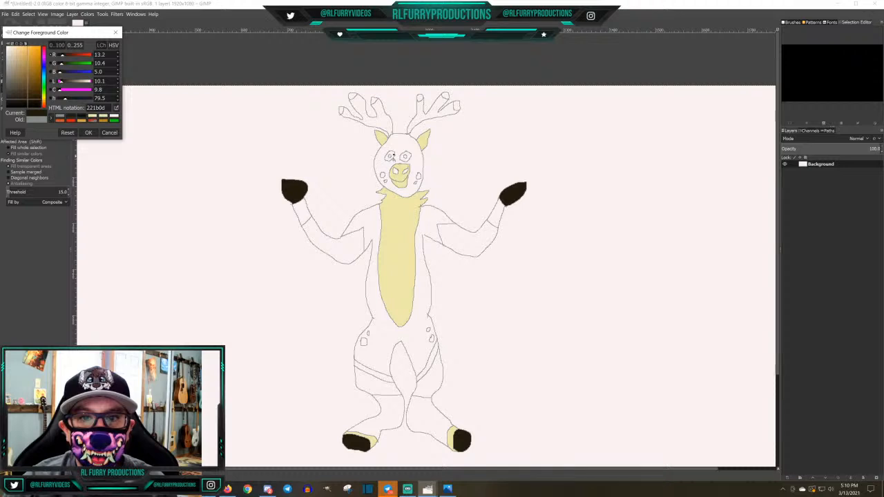
pyautogui.click(391, 156)
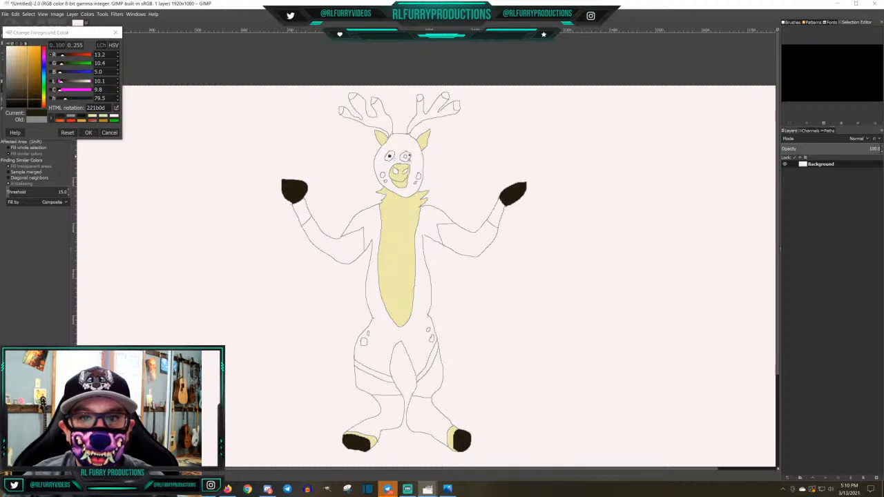
pyautogui.click(395, 170)
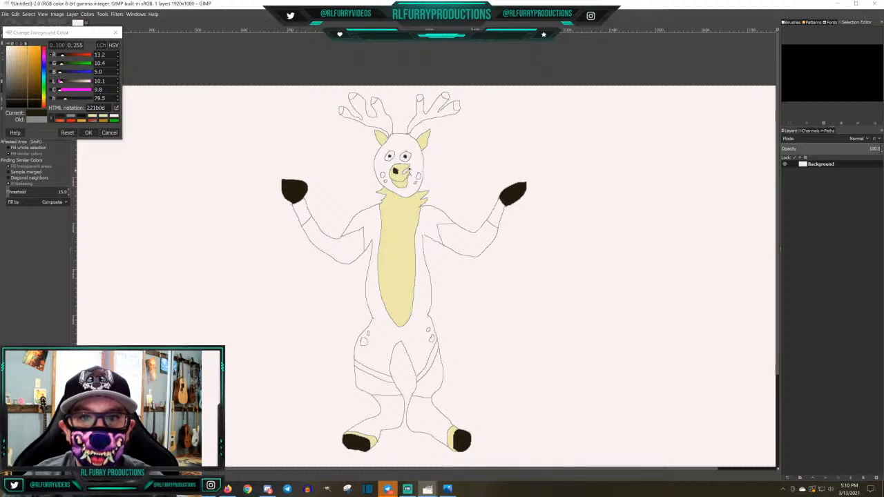
pyautogui.click(407, 172)
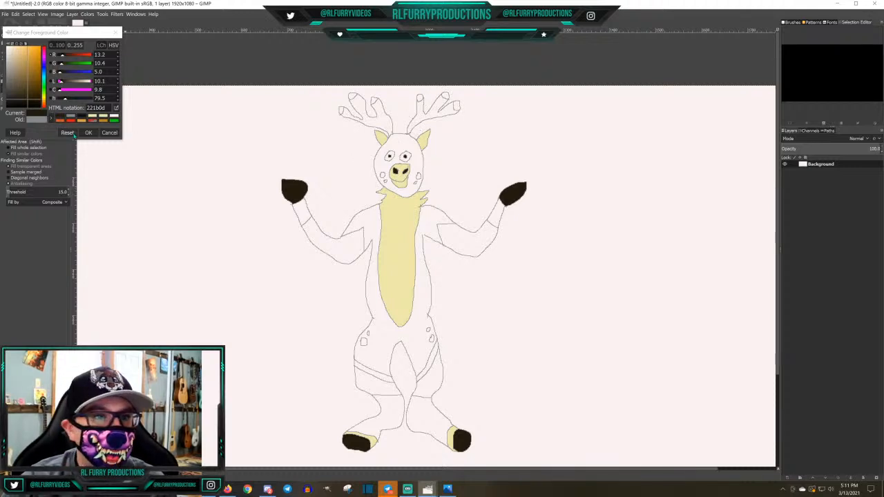
pyautogui.click(88, 133)
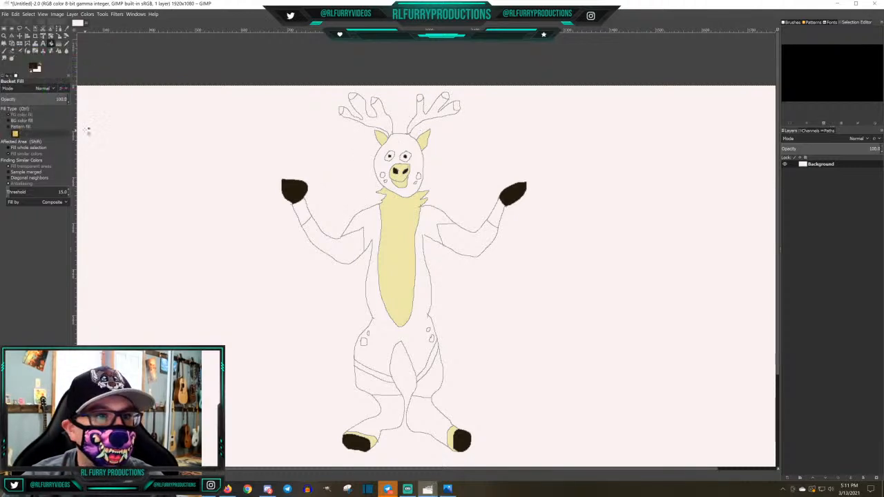
# Pencil a narrow stripe in grey, 858c8b, from the top of the head down between the eyes and around both sides of the muzzle
pyautogui.click(51, 50)
pyautogui.click(33, 67)
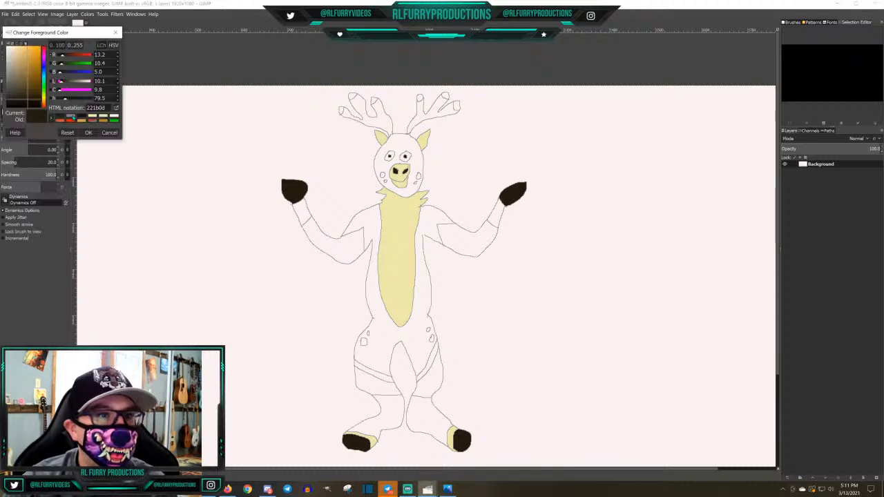
pyautogui.click(88, 132)
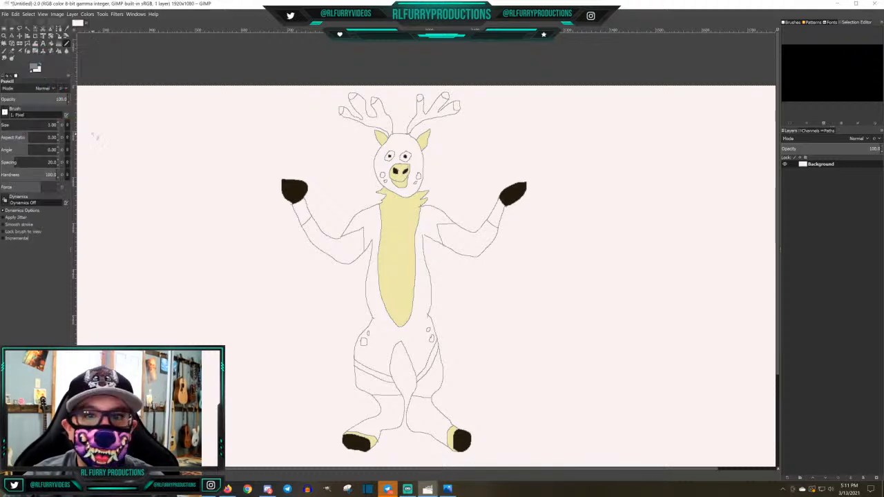
pyautogui.scroll(3, 558, 194)
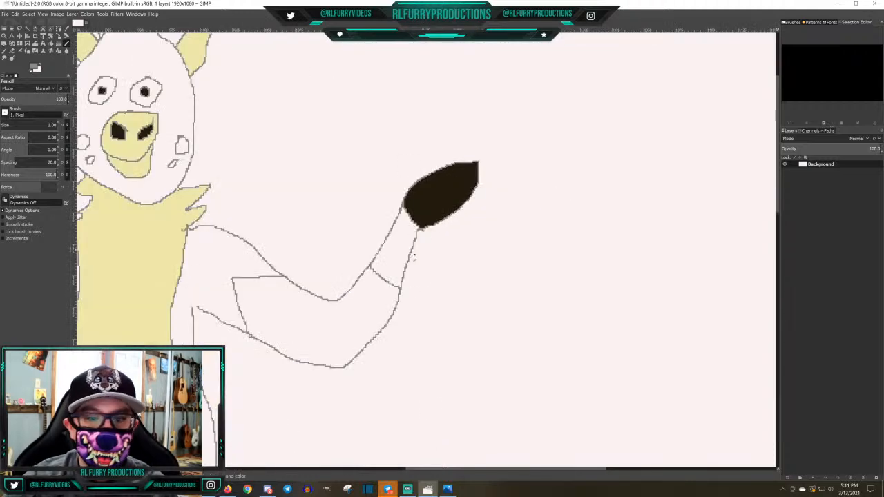
pyautogui.moveTo(509, 470); pyautogui.dragTo(435, 468)
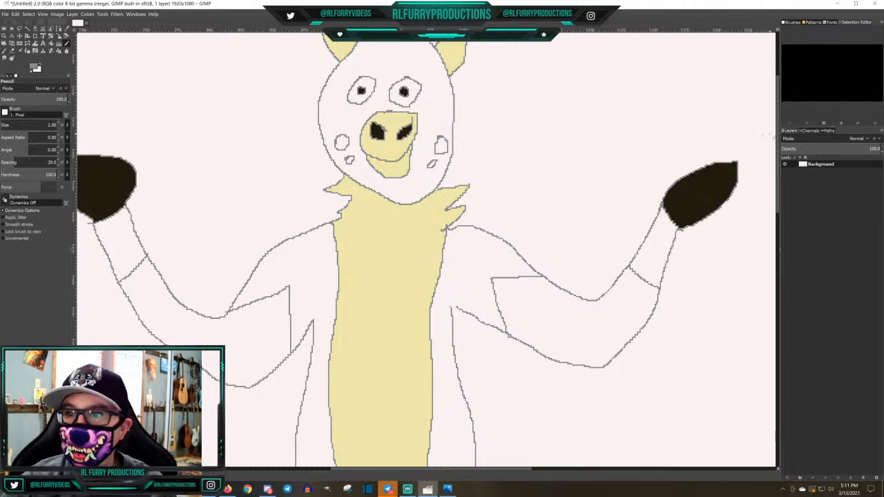
pyautogui.scroll(3, 703, 97)
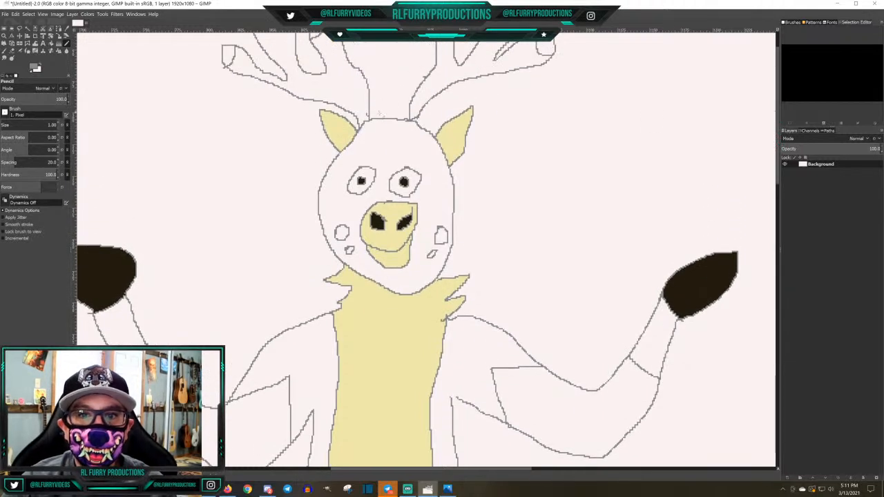
pyautogui.moveTo(379, 119)
pyautogui.mouseDown()
pyautogui.moveTo(381, 170)
pyautogui.moveTo(371, 201)
pyautogui.mouseUp()
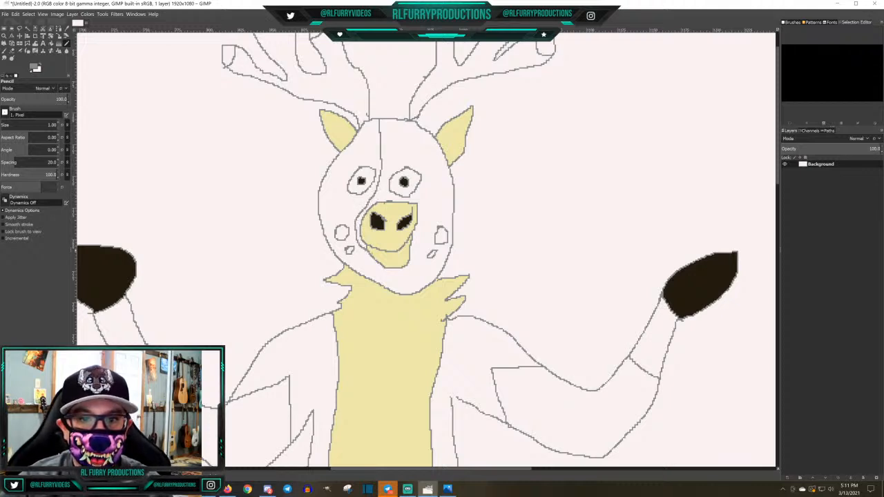
pyautogui.moveTo(394, 121)
pyautogui.mouseDown()
pyautogui.moveTo(390, 172)
pyautogui.moveTo(426, 211)
pyautogui.moveTo(411, 247)
pyautogui.mouseUp()
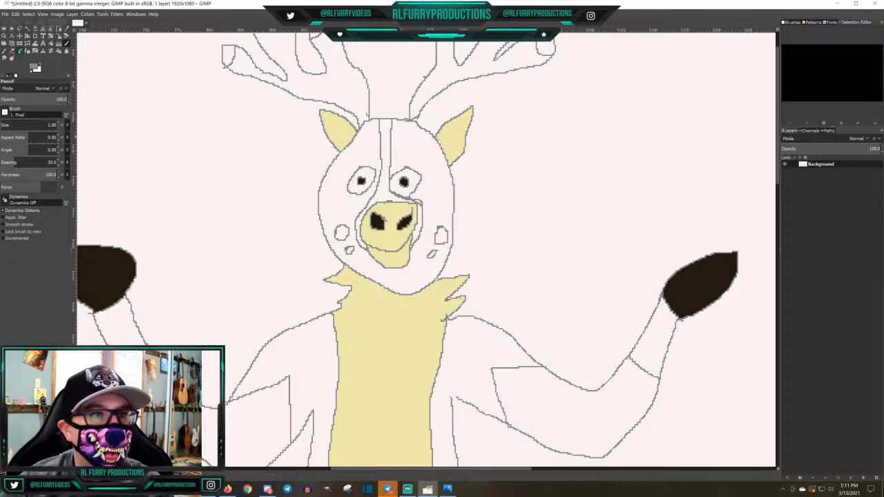
# Erase the overlapping line pixels between the stripe outline and the muzzle's upper corner with the 1-pixel Eraser
pyautogui.click(12, 51)
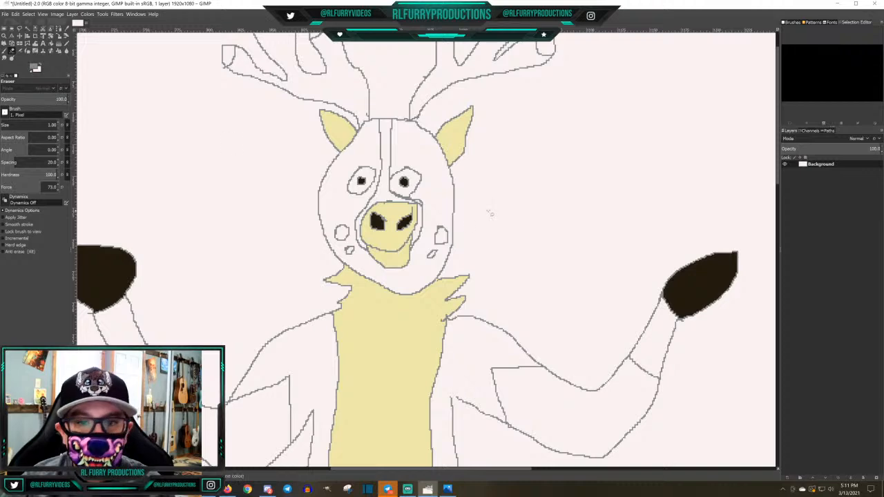
pyautogui.scroll(3, 494, 207)
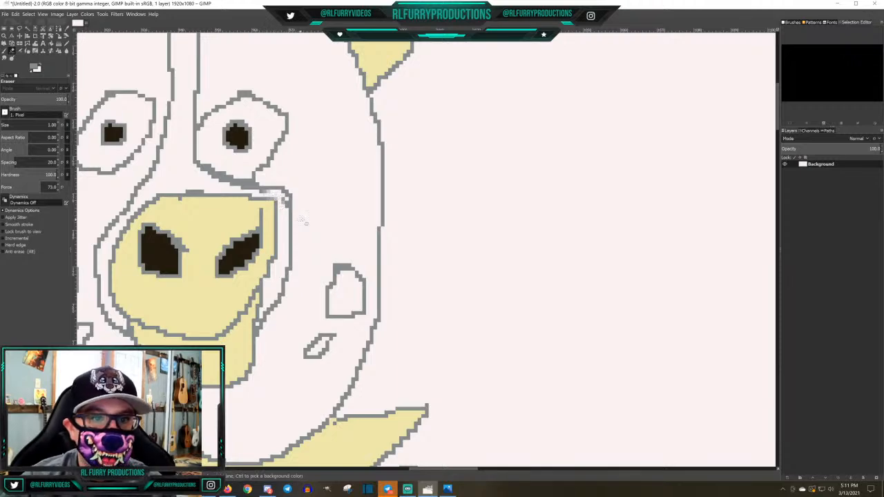
pyautogui.scroll(1, 341, 214)
pyautogui.scroll(-4, 345, 217)
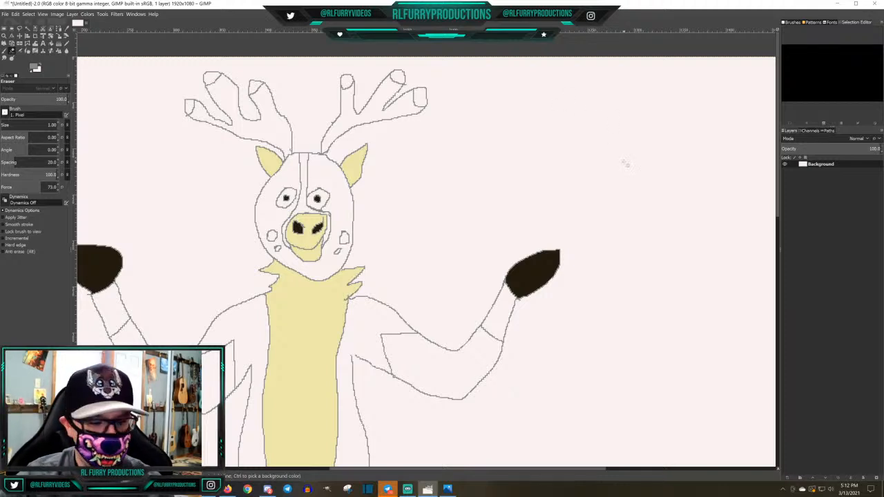
# Set the foreground colour to dark purple, 38053f, and bucket-fill the stripe running down the forehead and around the muzzle
pyautogui.scroll(-2, 625, 163)
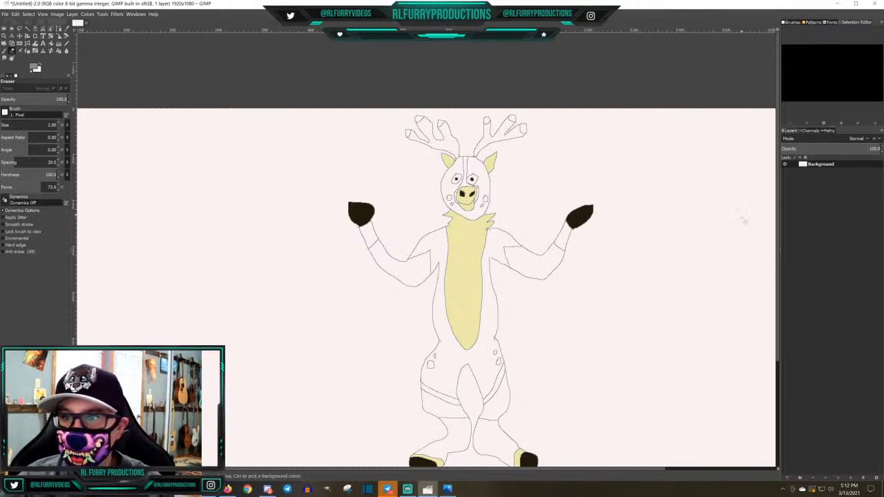
pyautogui.moveTo(778, 281)
pyautogui.mouseDown()
pyautogui.moveTo(778, 339)
pyautogui.moveTo(781, 320)
pyautogui.mouseUp()
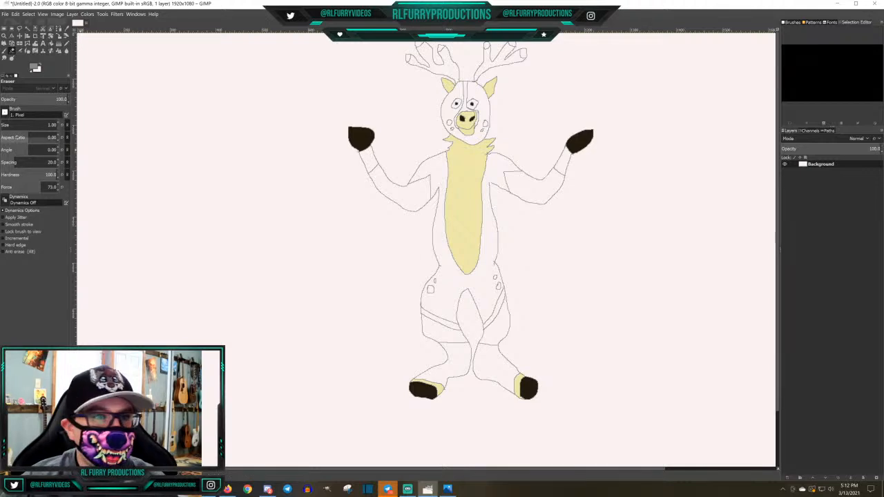
pyautogui.click(32, 67)
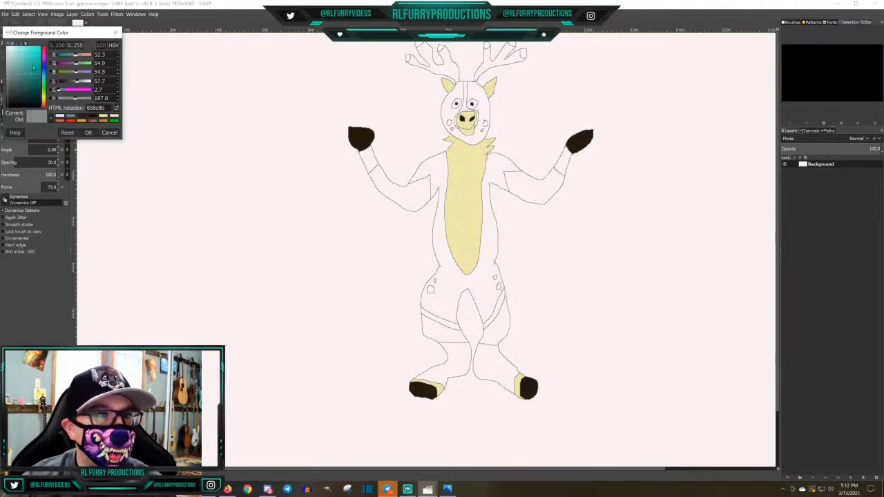
pyautogui.click(45, 59)
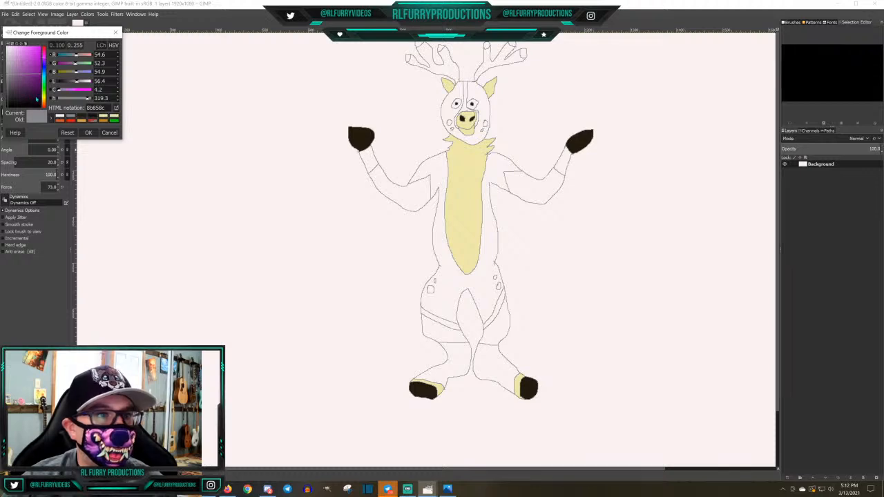
pyautogui.click(37, 99)
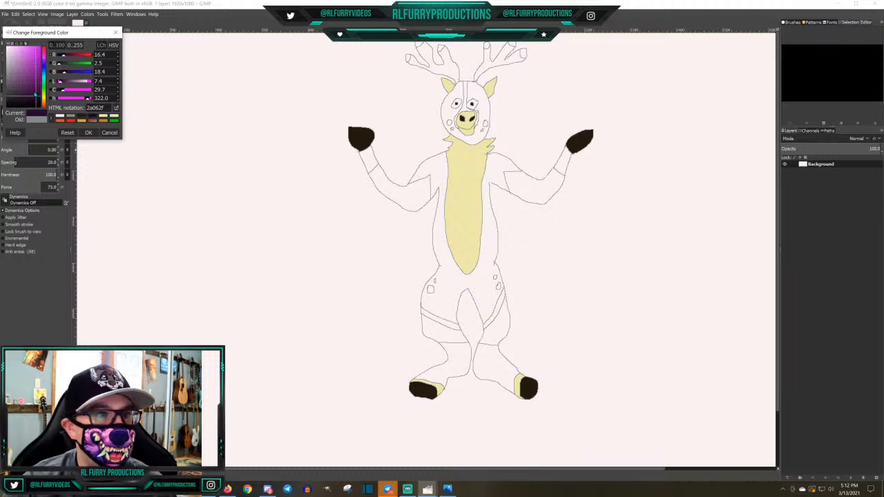
pyautogui.moveTo(32, 95)
pyautogui.mouseDown()
pyautogui.moveTo(26, 91)
pyautogui.moveTo(38, 86)
pyautogui.moveTo(40, 99)
pyautogui.mouseUp()
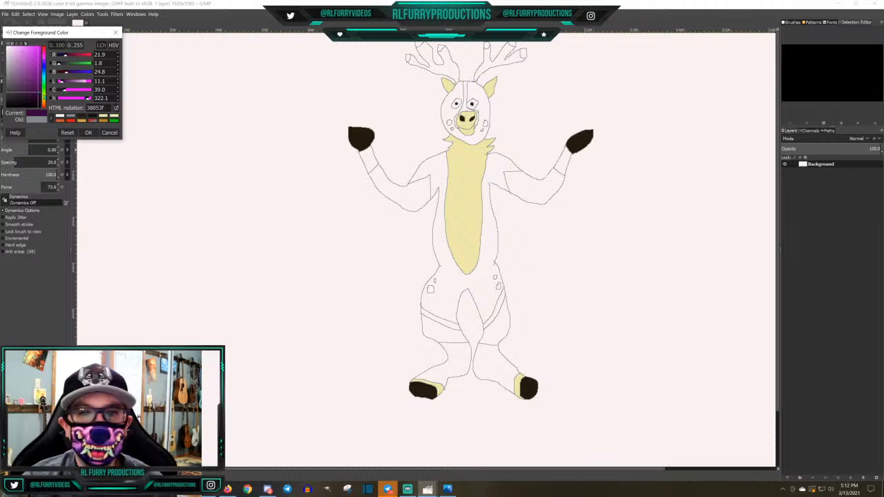
pyautogui.click(88, 133)
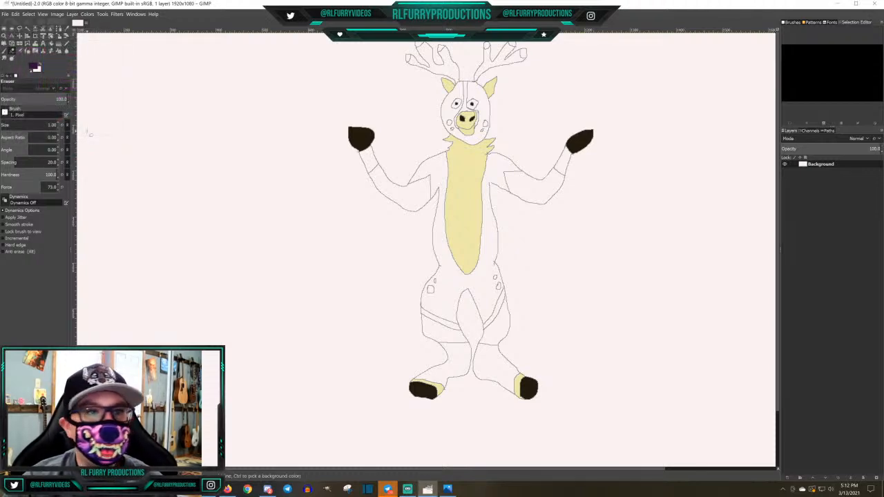
pyautogui.click(51, 43)
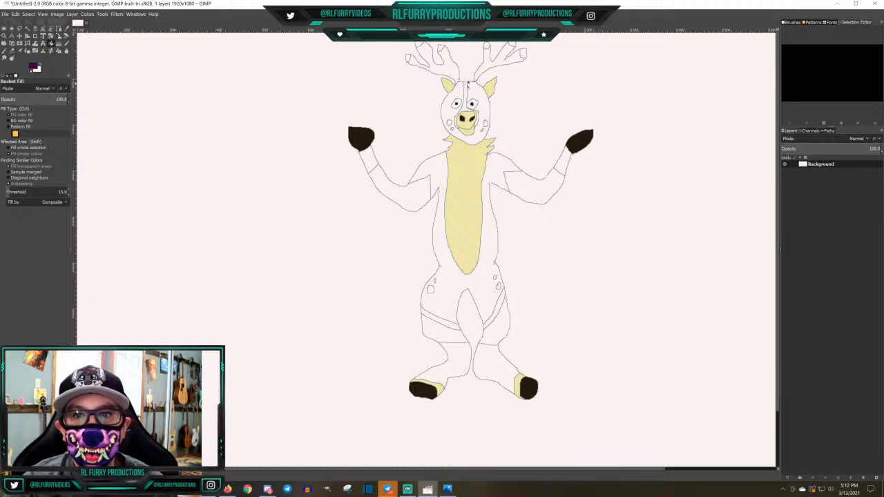
pyautogui.click(468, 84)
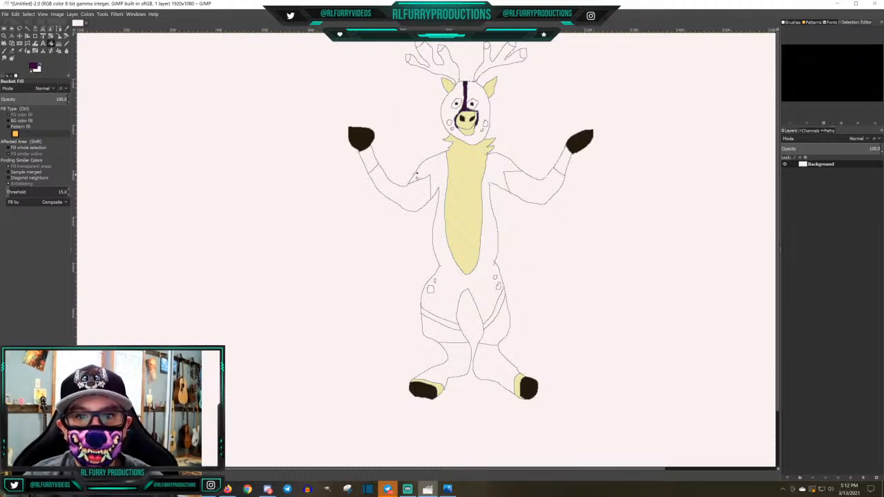
# Bucket-fill both wrists and both lower legs above the hooves with the dark purple
pyautogui.click(369, 160)
pyautogui.click(563, 165)
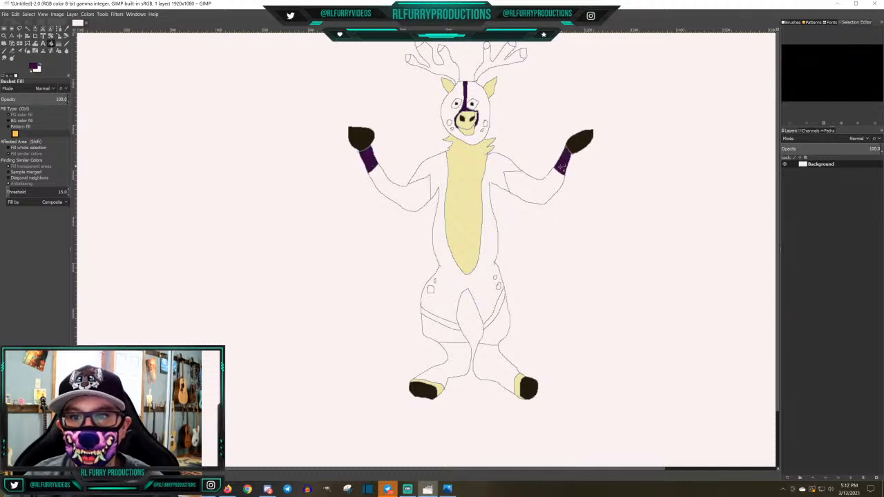
pyautogui.click(494, 366)
pyautogui.click(453, 364)
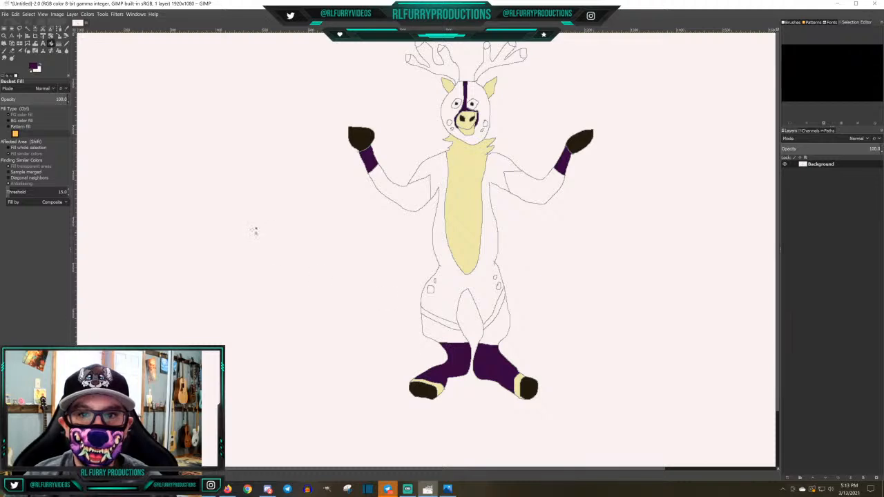
pyautogui.press('x')
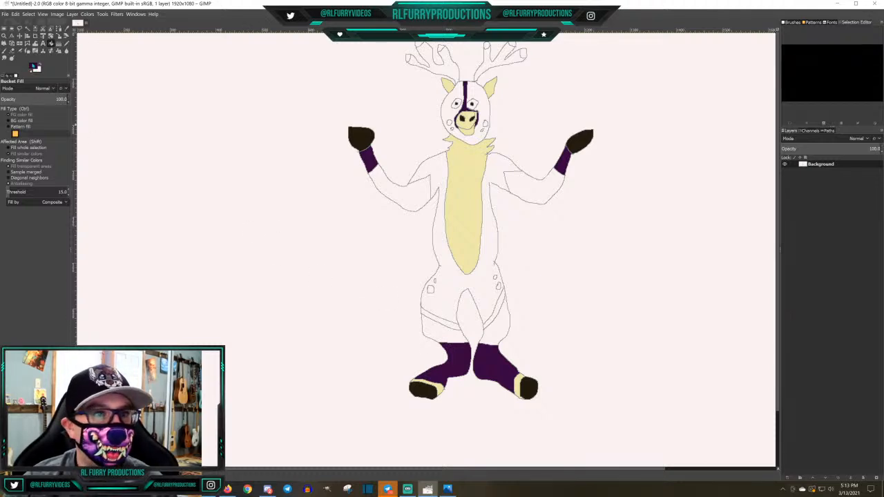
# Set the foreground colour to medium purple, 6e1f7a, and bucket-fill both forearms and both lower thigh areas
pyautogui.click(32, 66)
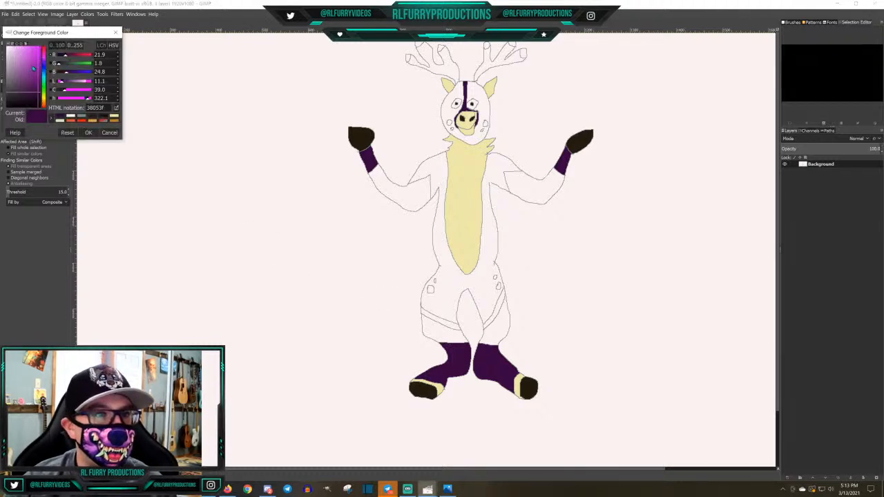
pyautogui.moveTo(32, 83); pyautogui.dragTo(32, 81)
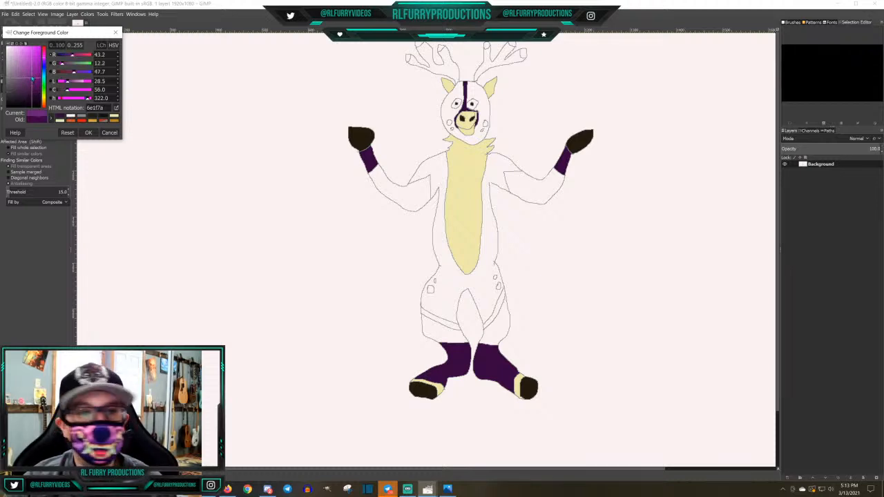
pyautogui.click(88, 132)
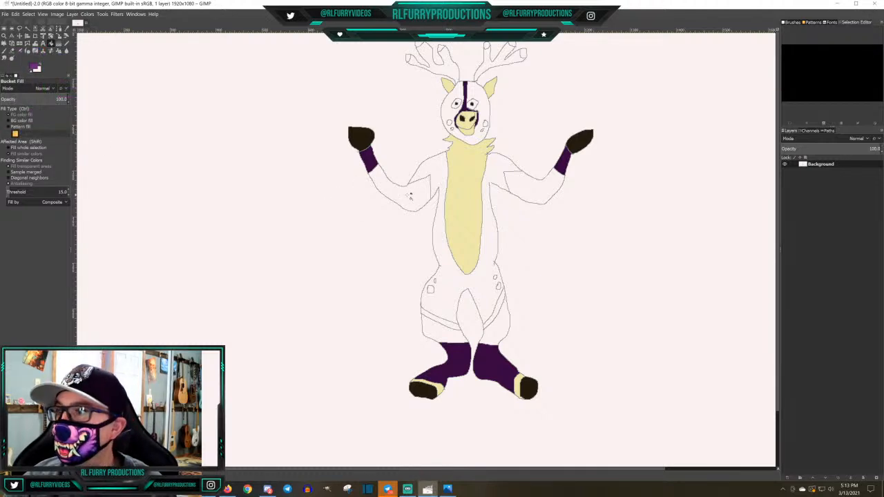
pyautogui.click(411, 196)
pyautogui.click(548, 191)
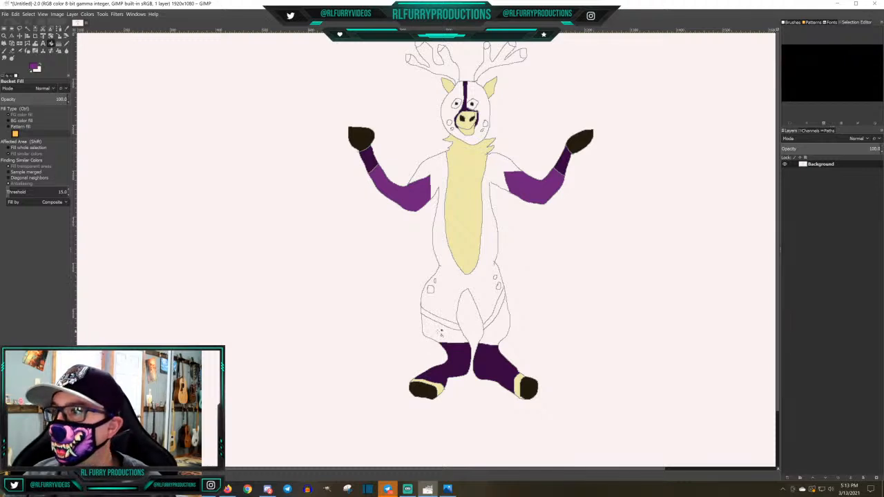
pyautogui.click(440, 333)
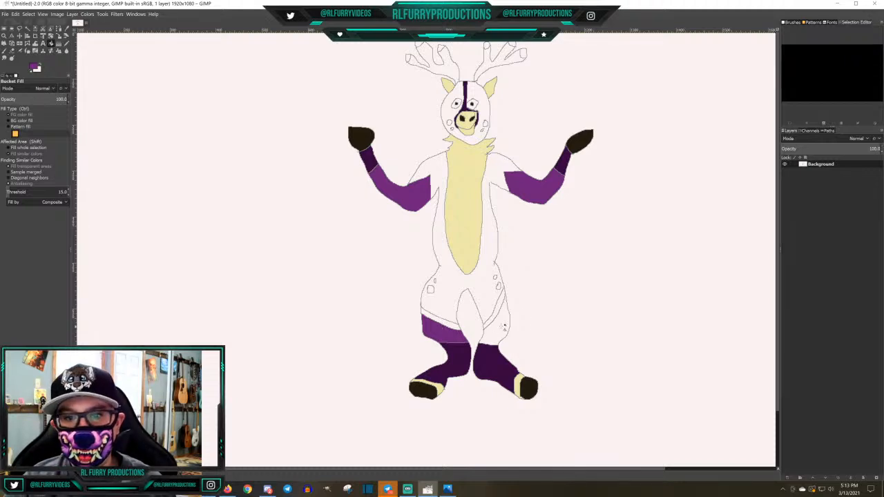
pyautogui.click(503, 326)
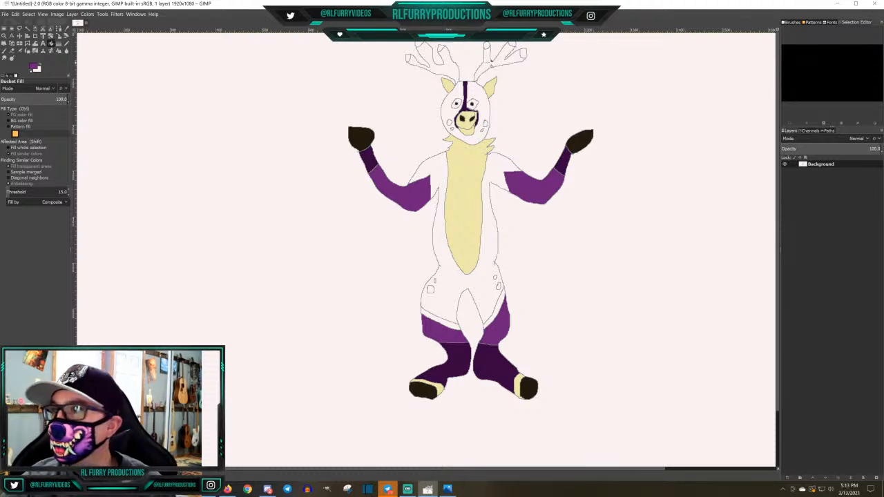
# Bucket-fill both antlers below their tips and the cheek spots with the same medium purple
pyautogui.click(490, 62)
pyautogui.click(446, 71)
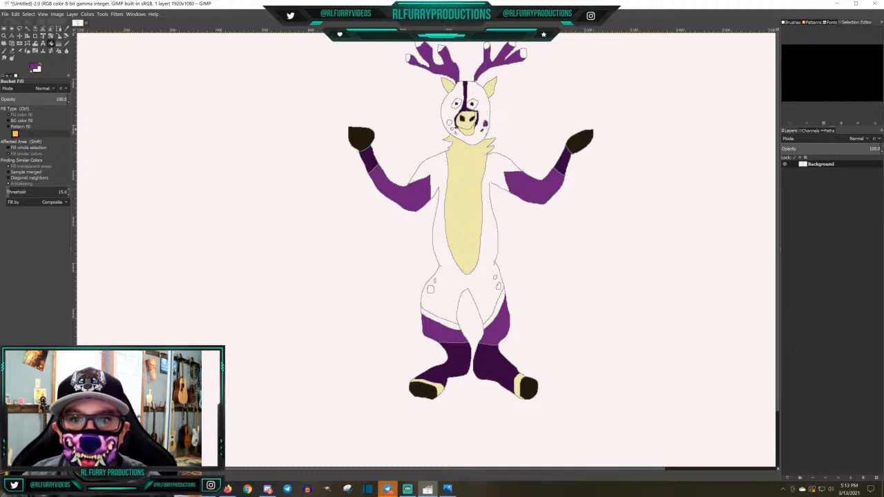
pyautogui.click(450, 122)
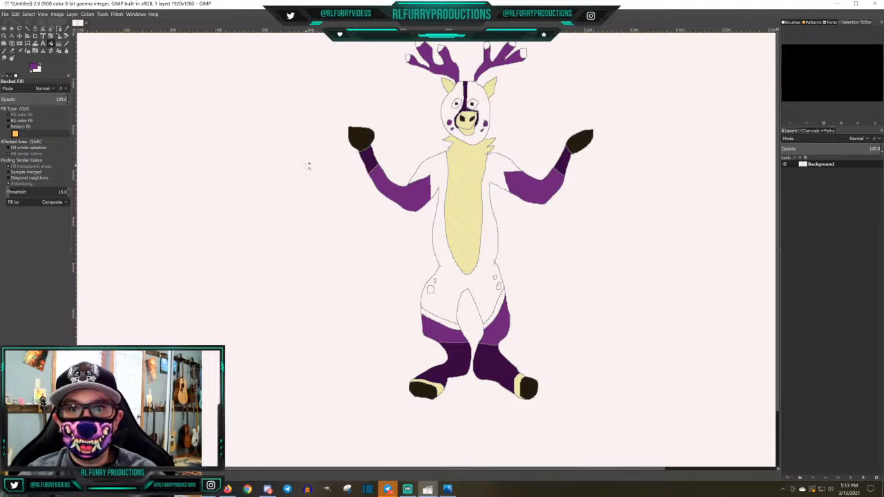
# Set the foreground colour to the golden yellow d7a441 and bucket-fill both eyes around the pupils
pyautogui.click(33, 67)
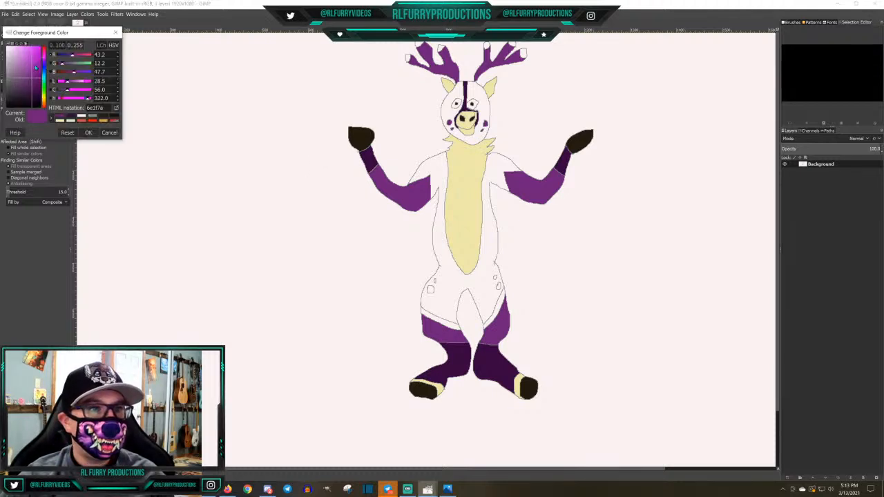
pyautogui.click(104, 122)
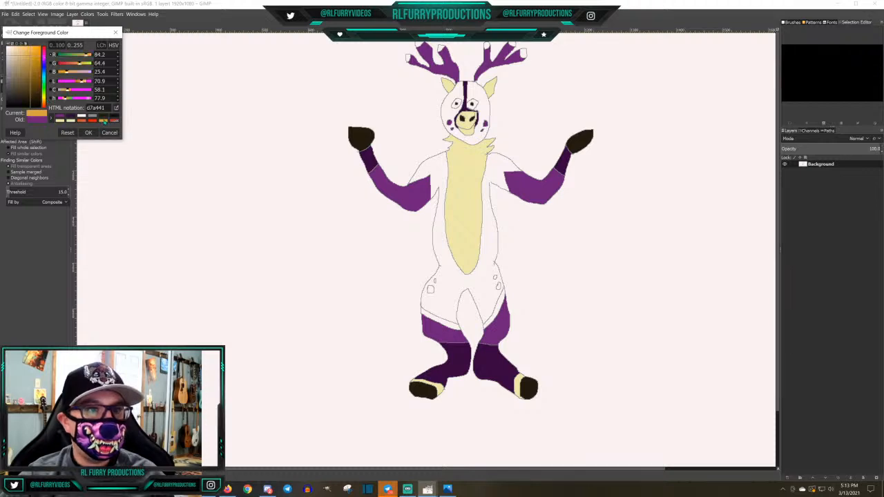
pyautogui.click(89, 134)
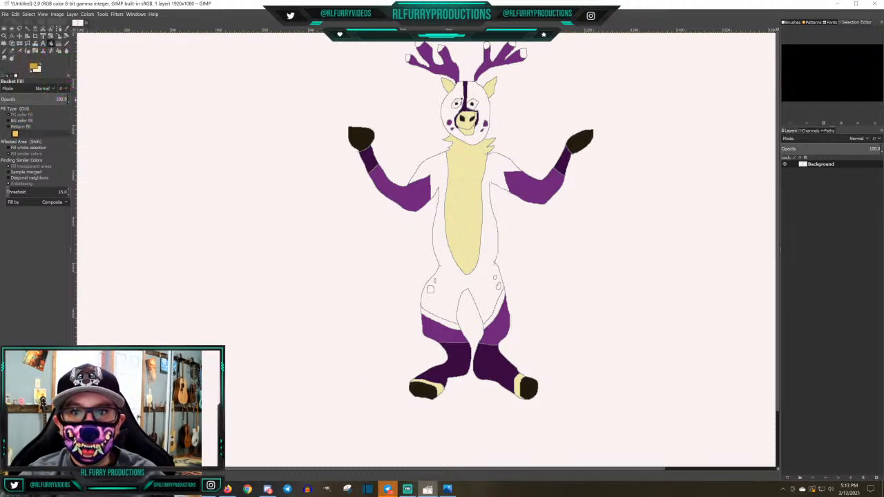
pyautogui.click(457, 102)
pyautogui.click(473, 104)
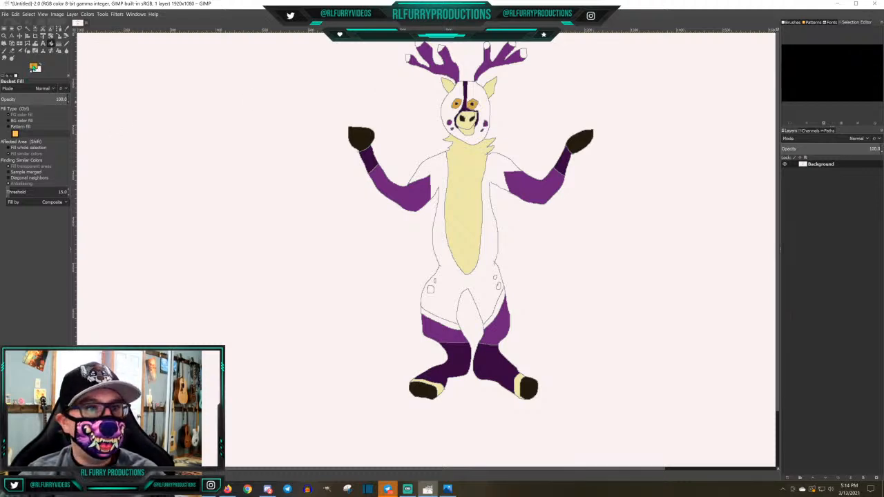
# Set the foreground colour to light purple, b080c8, and bucket-fill the small spots on both hips
pyautogui.click(33, 67)
pyautogui.click(45, 61)
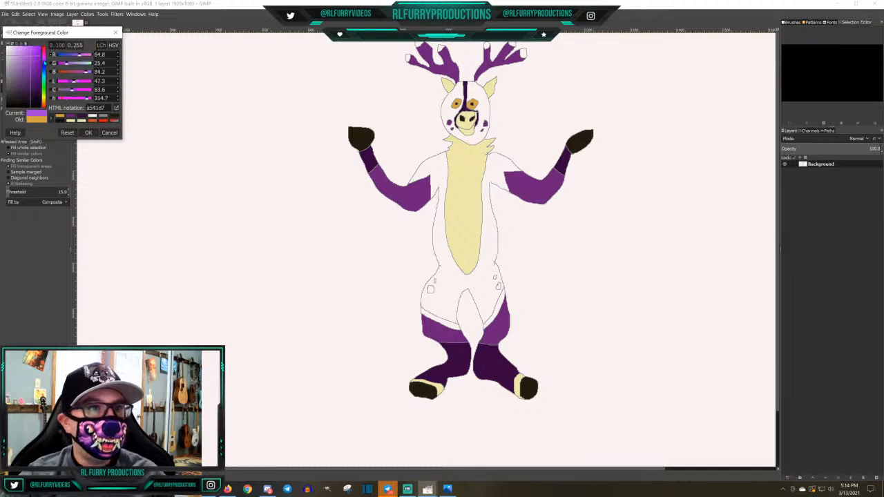
pyautogui.click(19, 62)
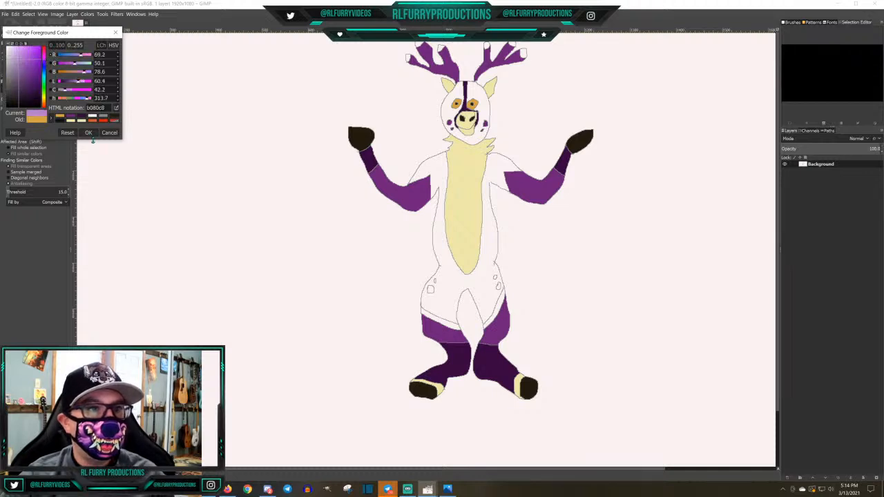
pyautogui.click(89, 132)
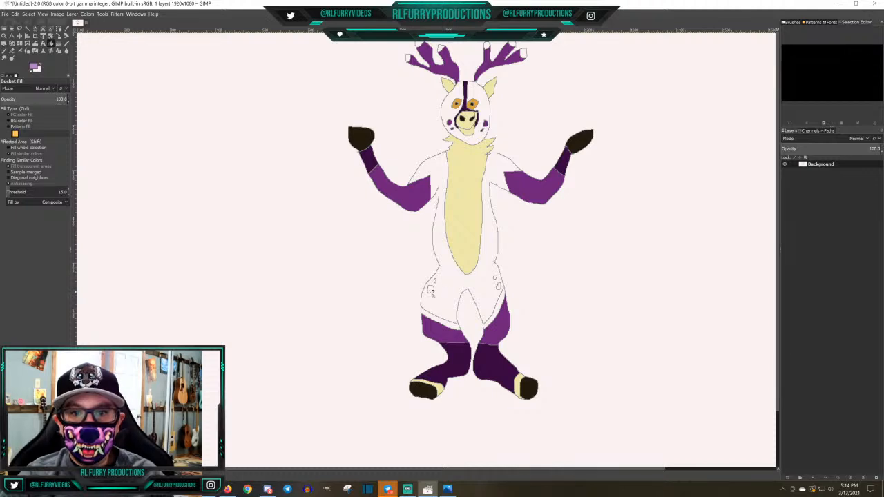
pyautogui.click(431, 289)
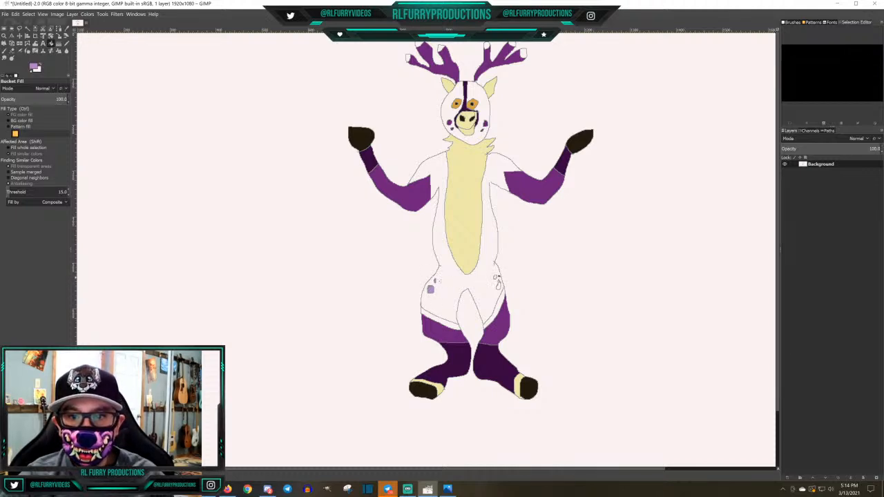
pyautogui.click(494, 278)
pyautogui.click(499, 286)
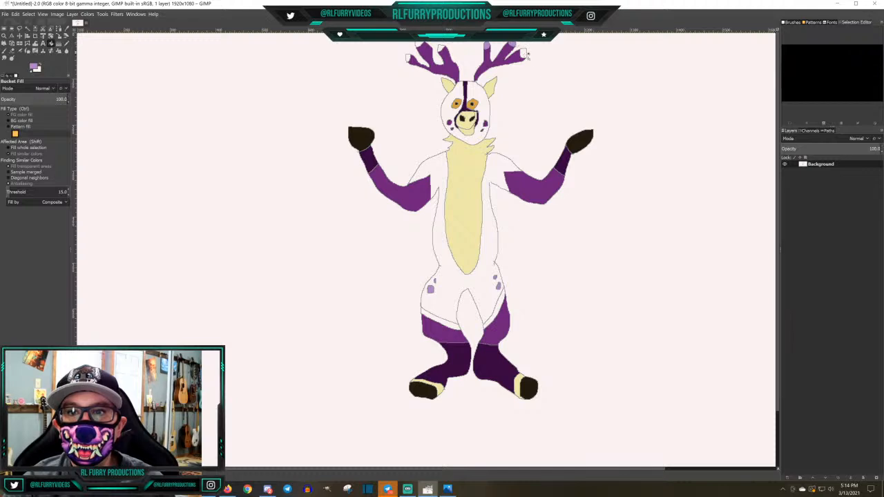
# Bucket-fill the antler tips with the same light purple
pyautogui.click(524, 54)
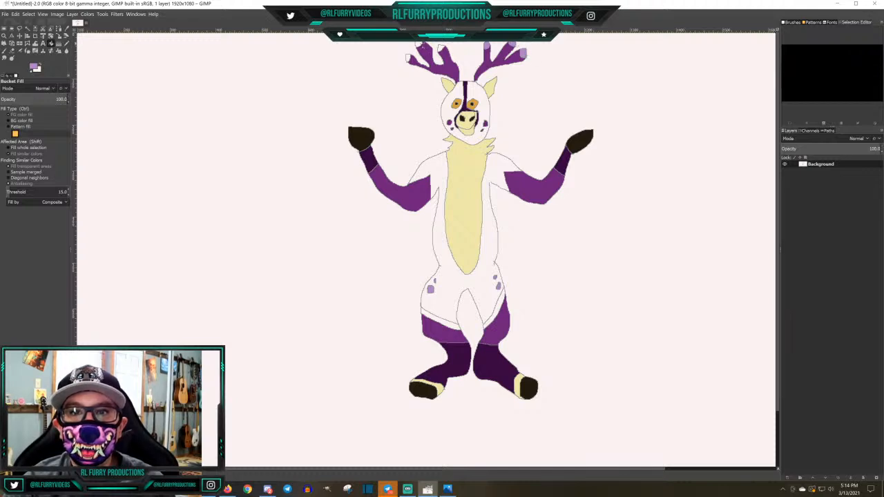
pyautogui.click(419, 45)
pyautogui.click(408, 58)
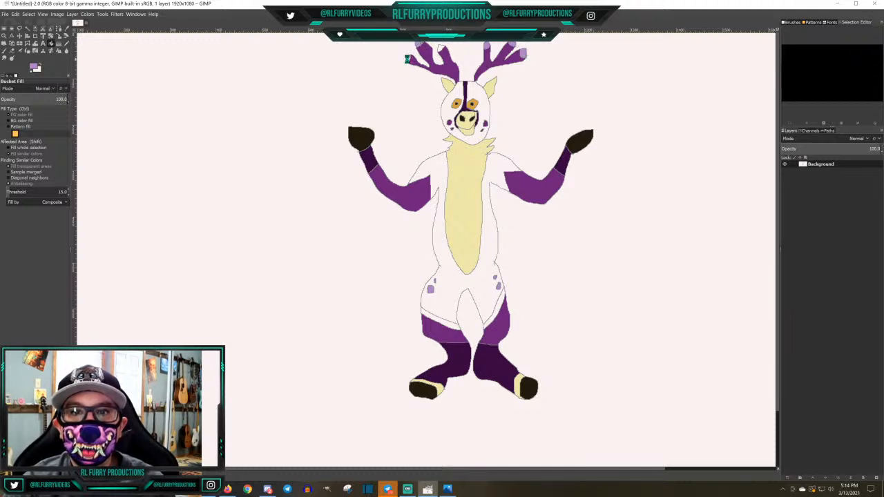
pyautogui.click(442, 49)
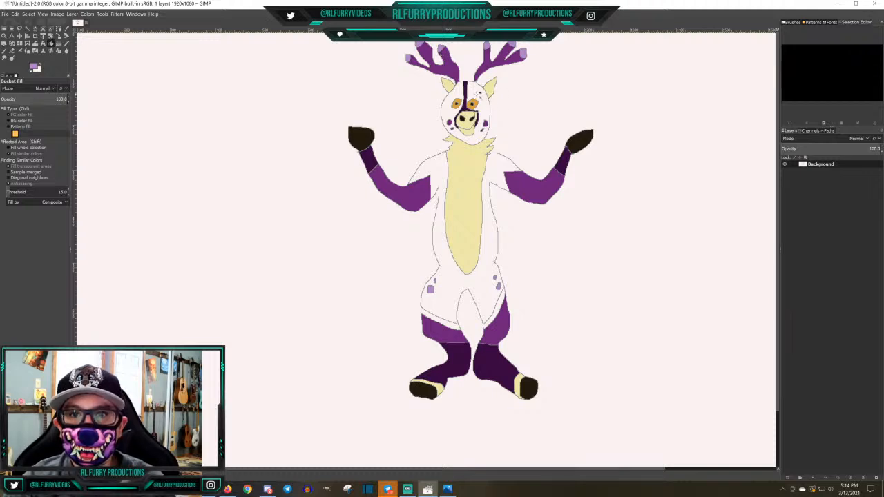
# Bucket-fill the head on both sides of the stripe in light purple and undo the stray fill over the background
pyautogui.click(478, 92)
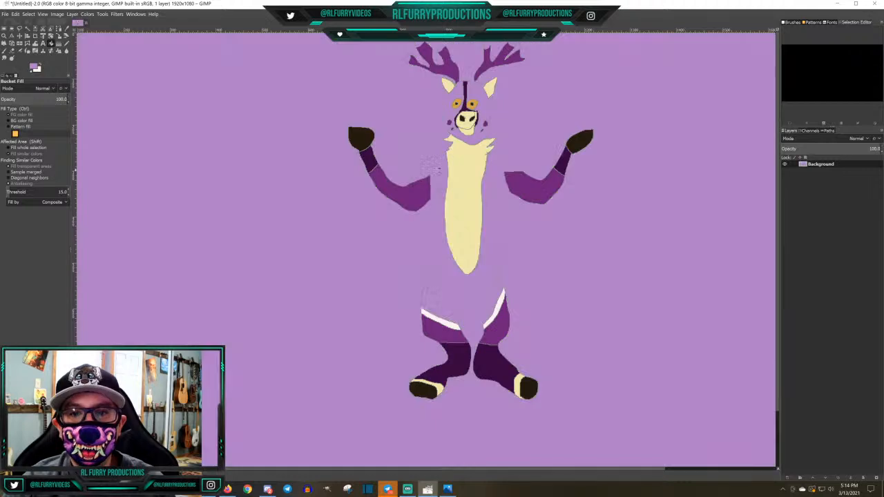
pyautogui.click(15, 14)
pyautogui.click(34, 23)
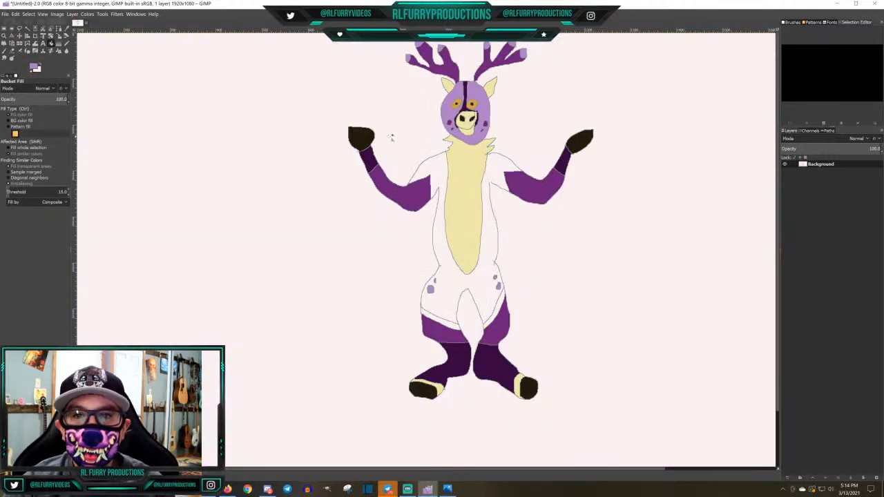
# Pencil one more stripe line in grey, 858c8b, across each thigh just above the existing line
pyautogui.click(67, 43)
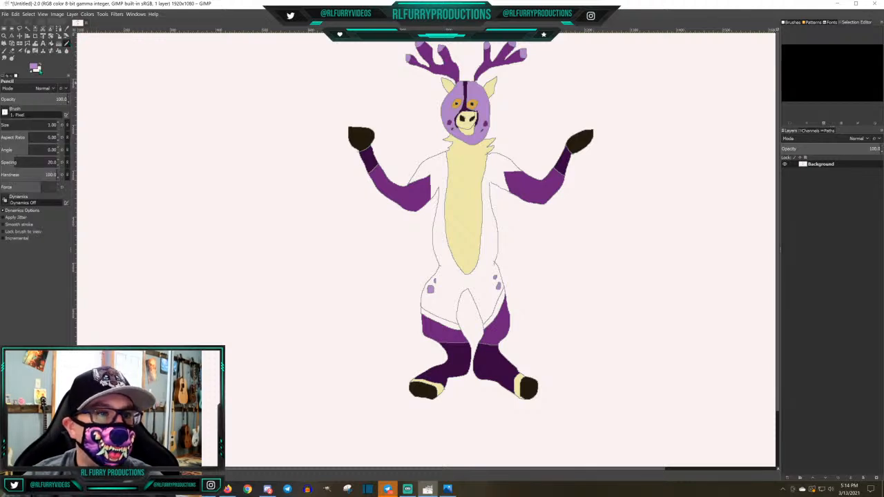
pyautogui.click(32, 66)
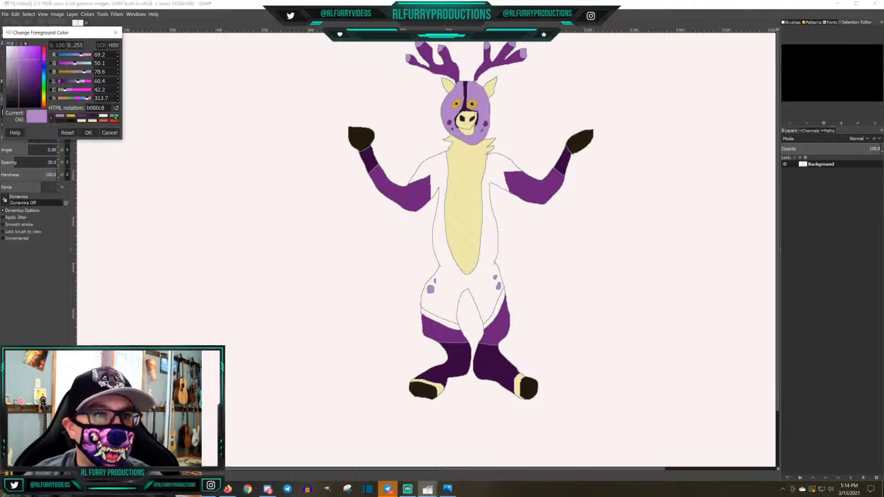
pyautogui.click(115, 118)
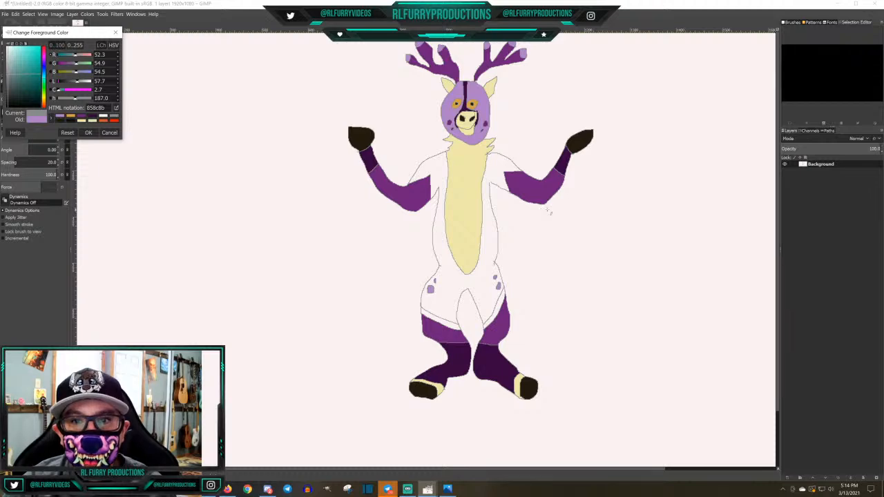
pyautogui.scroll(4, 523, 259)
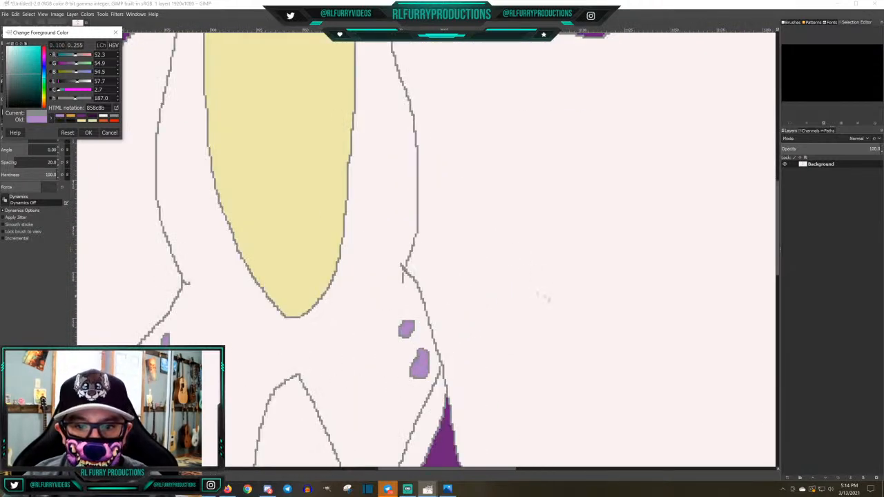
pyautogui.scroll(-5, 334, 294)
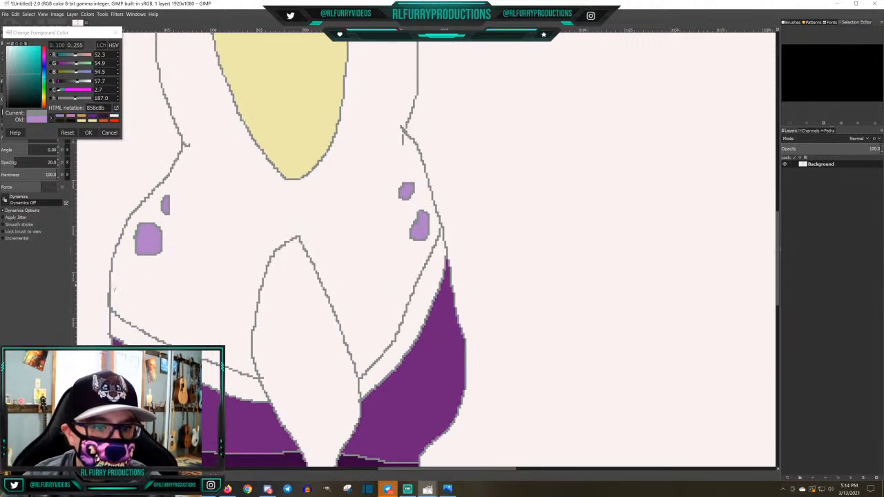
pyautogui.moveTo(113, 285)
pyautogui.mouseDown()
pyautogui.moveTo(159, 318)
pyautogui.moveTo(251, 353)
pyautogui.mouseUp()
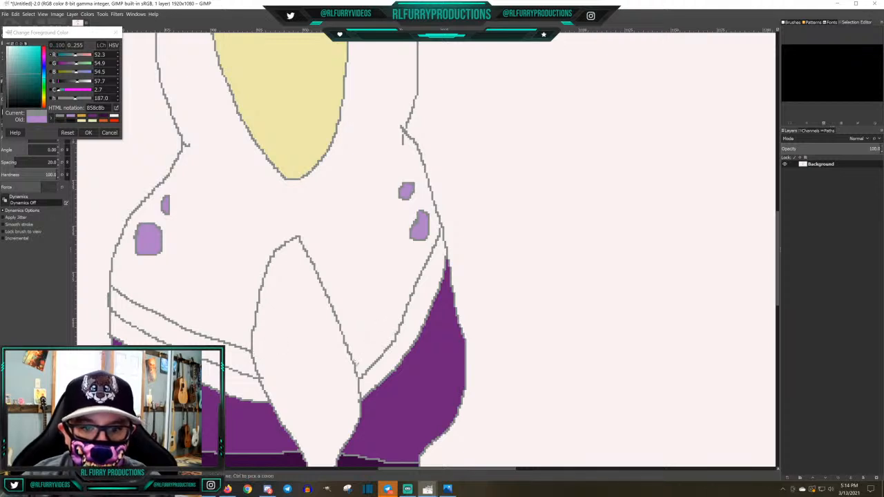
pyautogui.moveTo(355, 366); pyautogui.dragTo(444, 218)
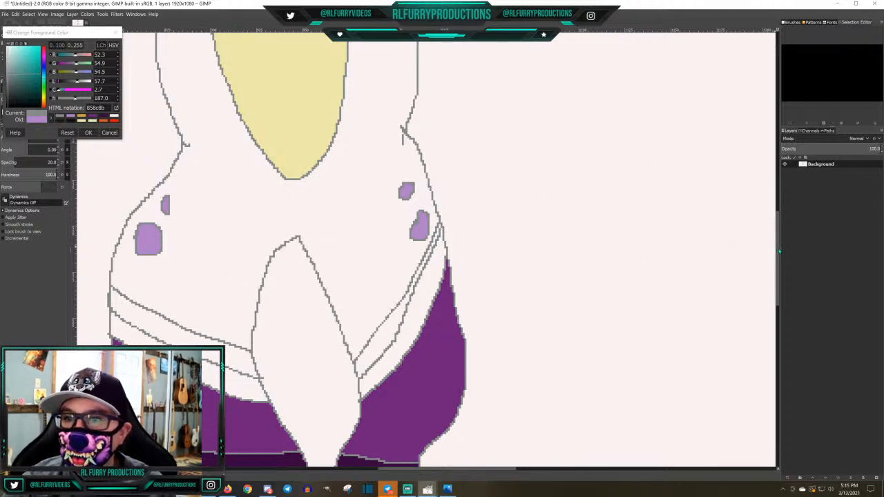
# Pencil a short grey line closing the outline gap at the armpit where the underarm meets the torso's side
pyautogui.moveTo(779, 250); pyautogui.dragTo(787, 157)
pyautogui.moveTo(382, 244); pyautogui.dragTo(391, 244)
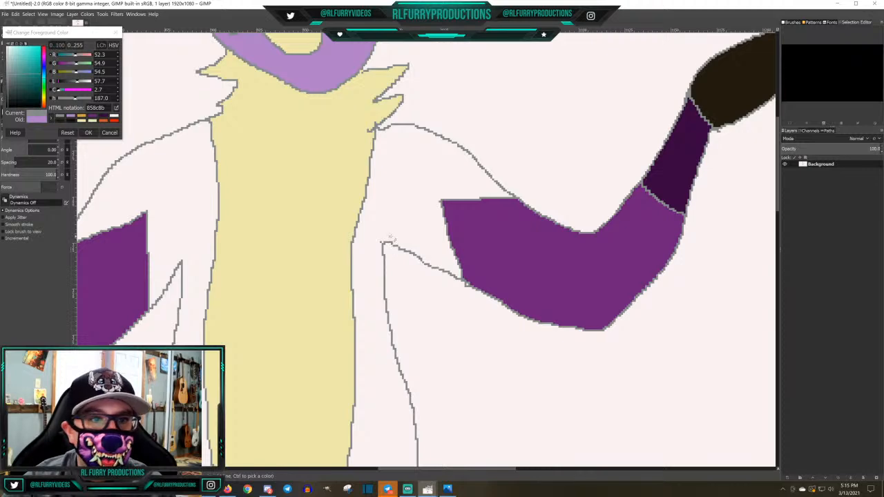
pyautogui.scroll(3, 393, 241)
pyautogui.scroll(-4, 415, 238)
pyautogui.scroll(-5, 415, 238)
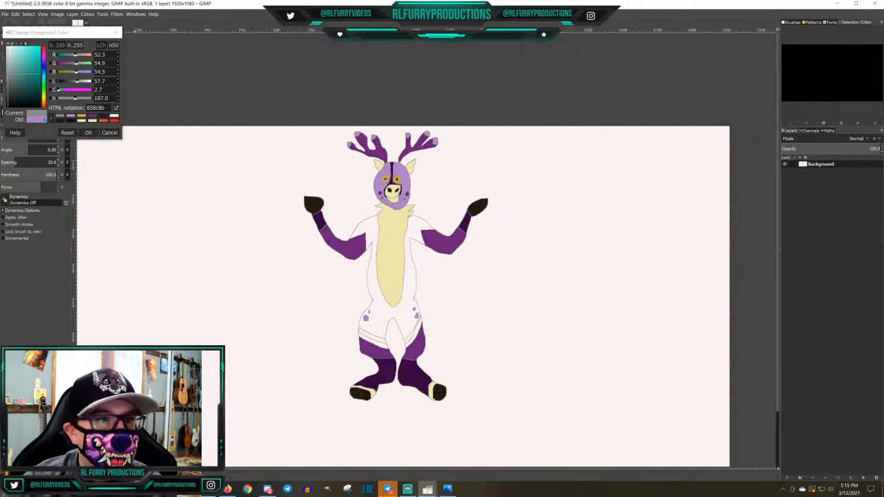
# Bucket-fill the torso, upper arms, thighs and the lower stripe on each thigh in light purple, b080c8
pyautogui.click(70, 116)
pyautogui.click(88, 133)
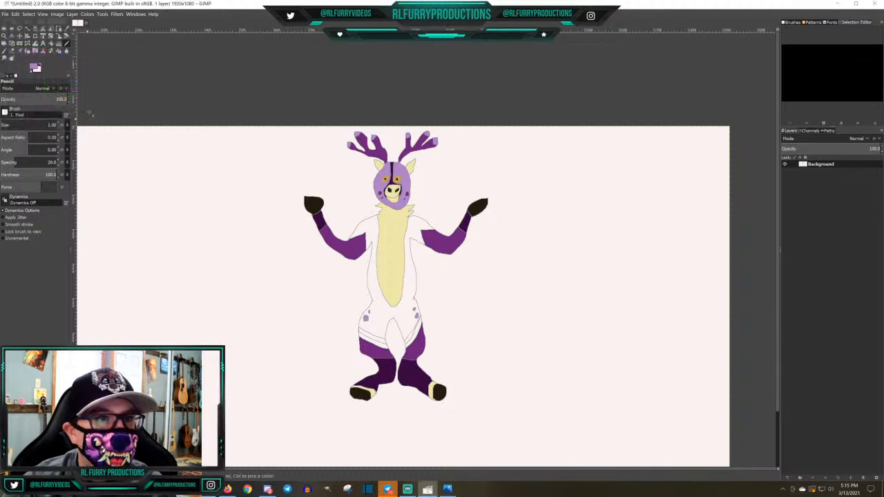
pyautogui.click(50, 42)
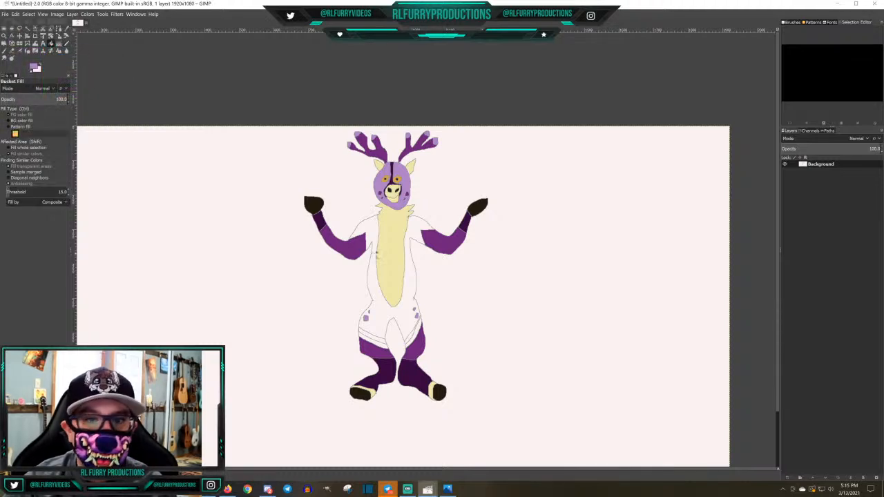
pyautogui.click(371, 227)
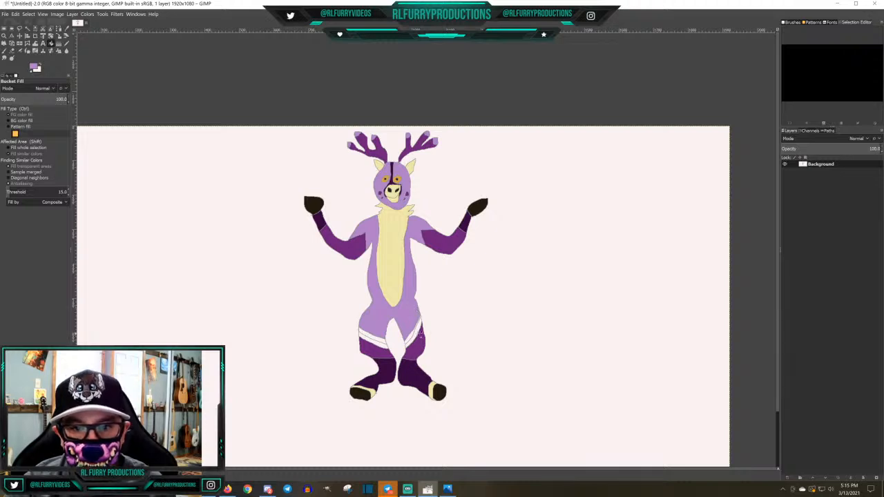
pyautogui.click(416, 334)
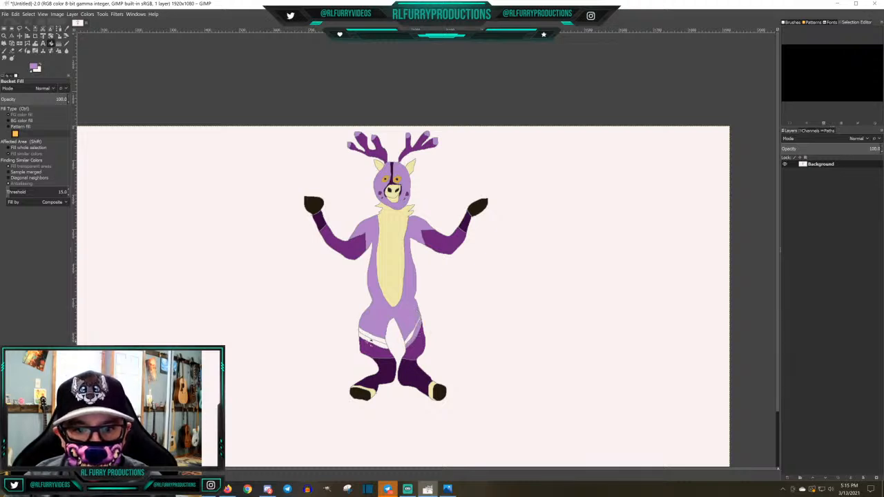
pyautogui.click(379, 342)
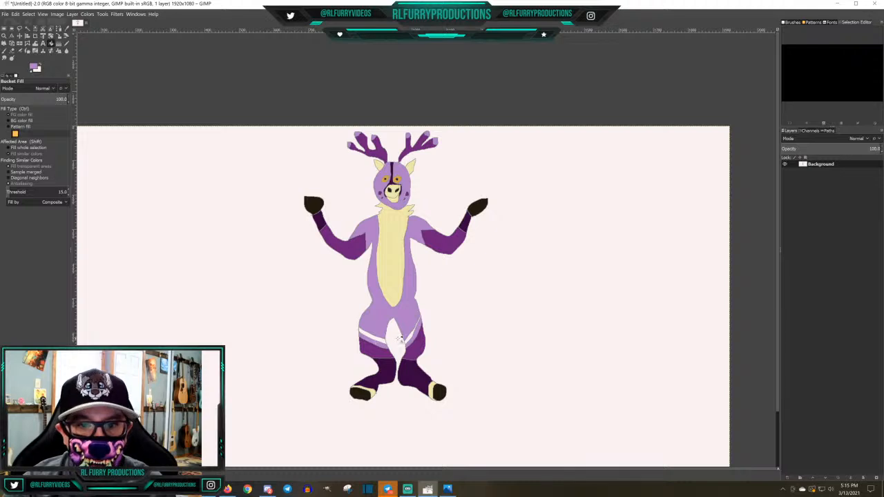
# Bucket-fill the remaining white stripe on each thigh in dark purple, 6e1f7a
pyautogui.click(33, 67)
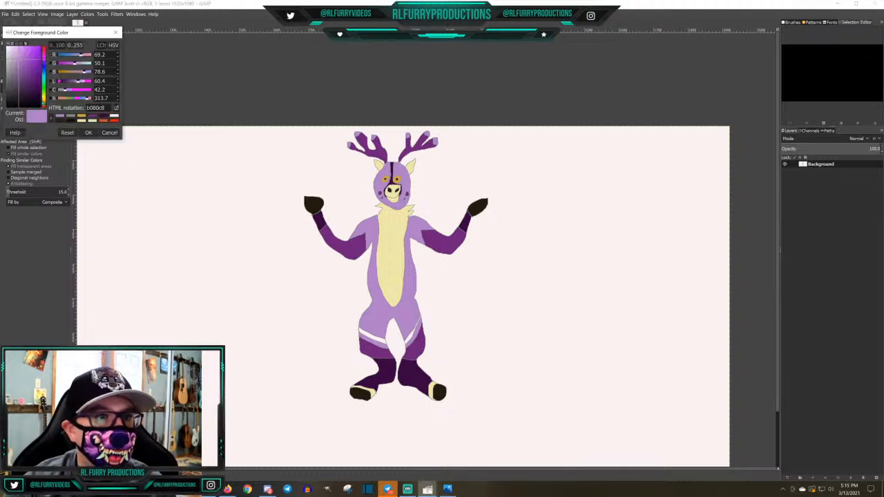
pyautogui.click(93, 117)
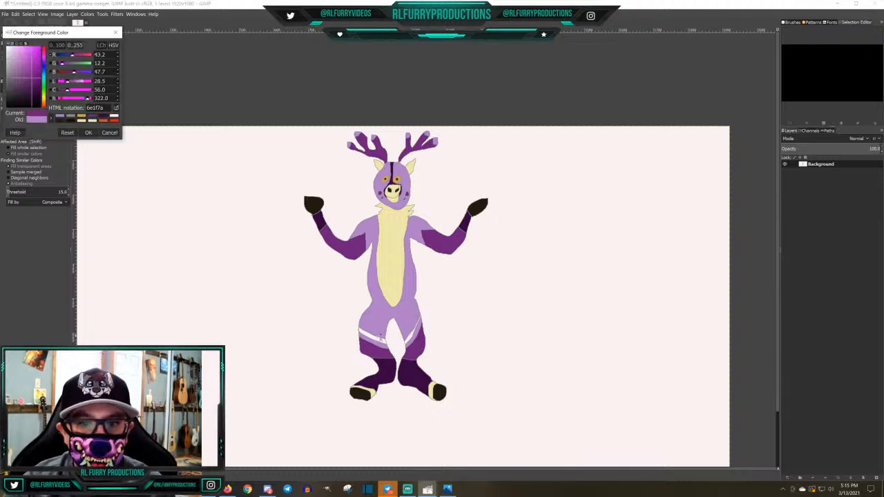
pyautogui.click(379, 339)
pyautogui.click(381, 339)
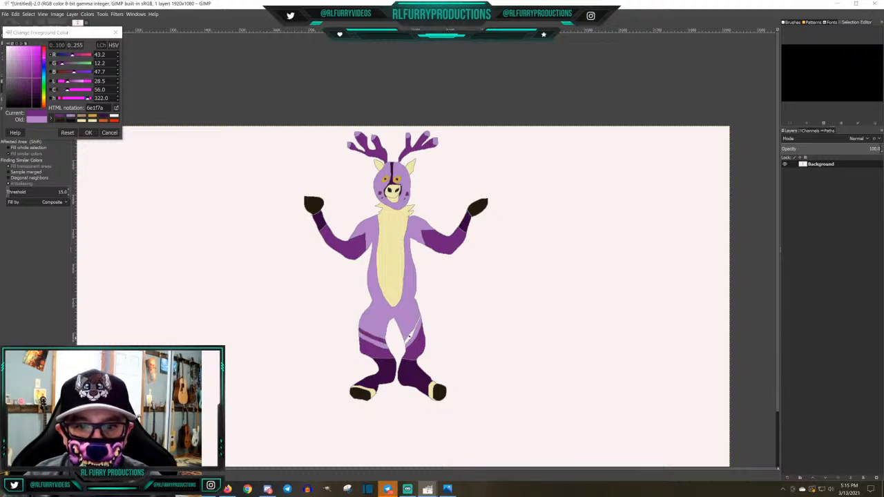
pyautogui.click(411, 335)
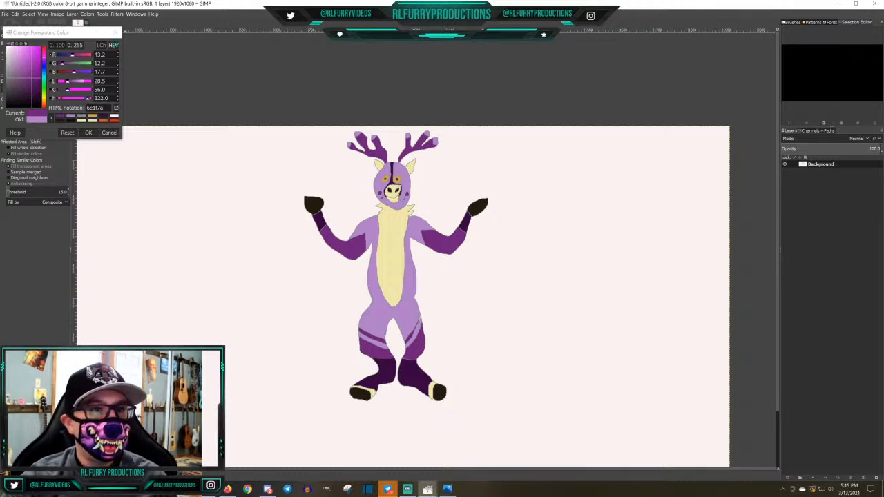
pyautogui.click(109, 132)
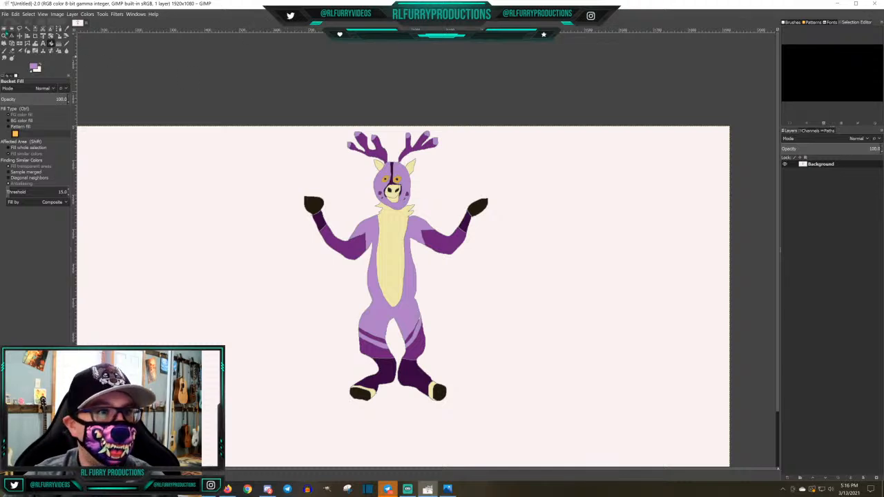
# Save the deer drawing in the Documents folder as Huck.xcf
pyautogui.click(5, 14)
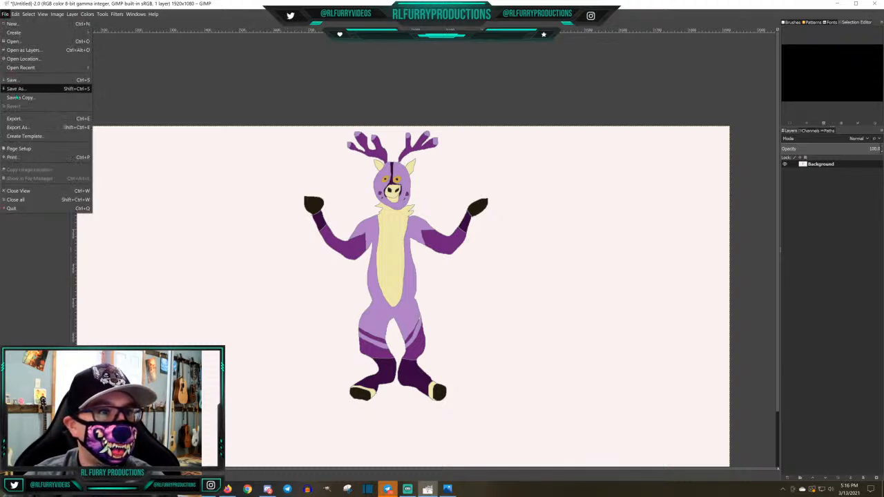
pyautogui.click(20, 89)
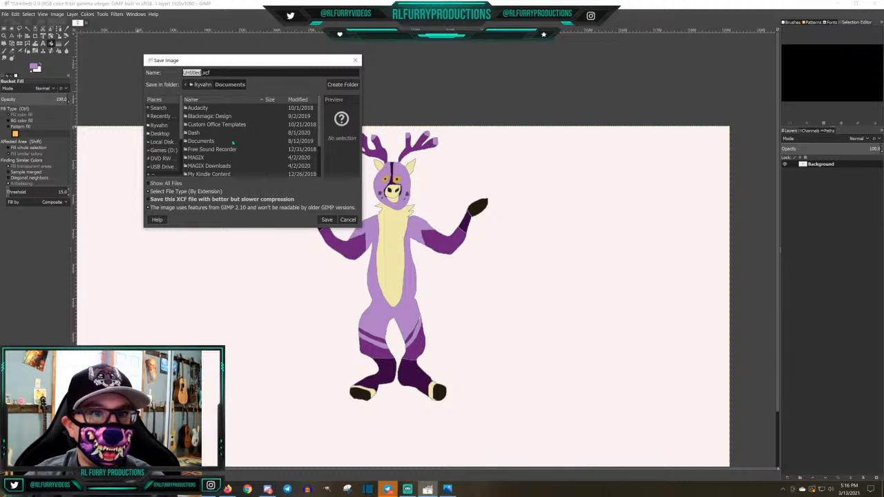
pyautogui.write('Hu')
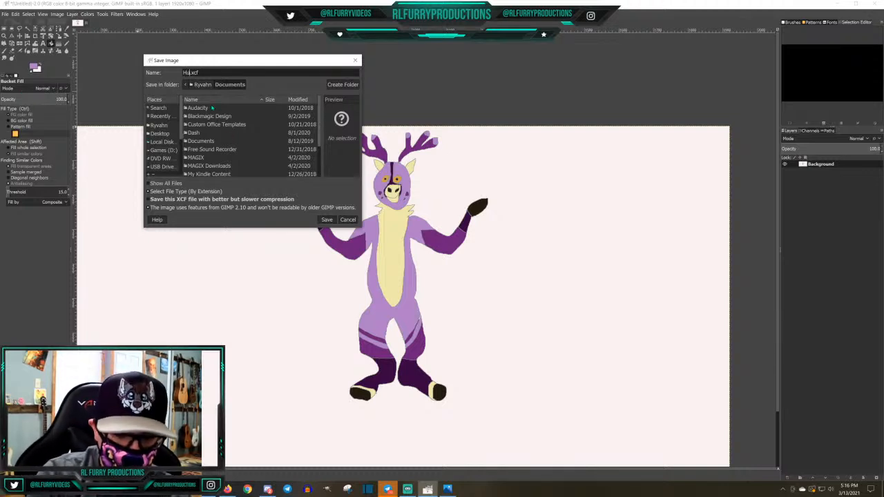
pyautogui.write('ck')
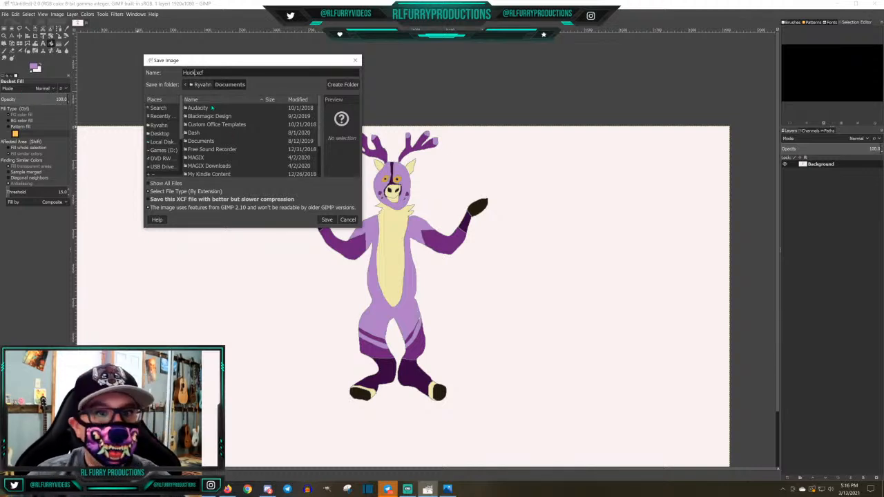
pyautogui.click(326, 220)
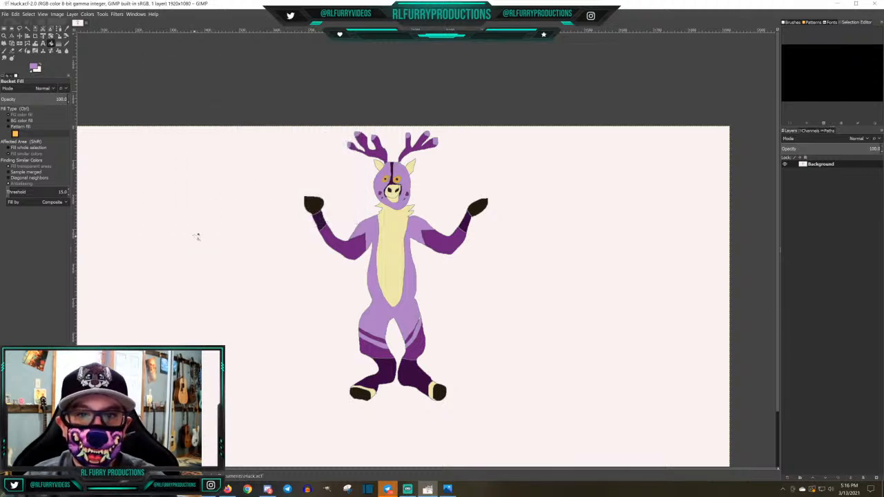
# Close the saved deer drawing and create a new blank 1920 × 1080 image
pyautogui.click(5, 14)
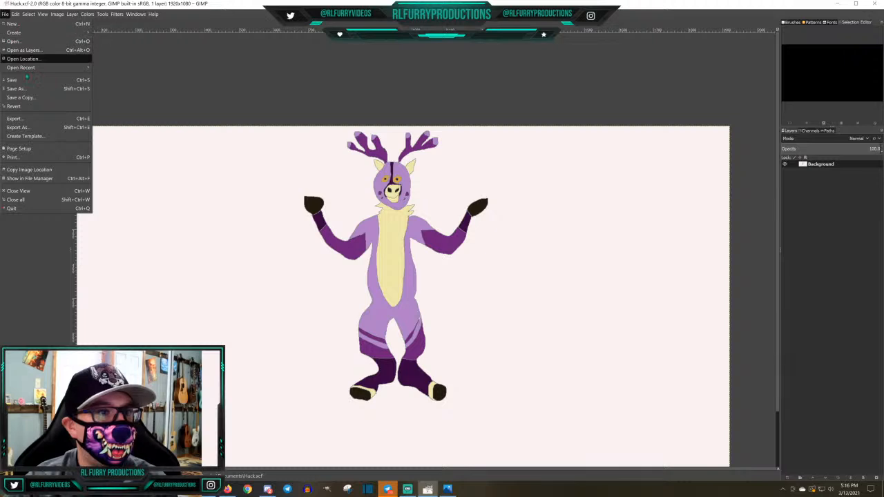
pyautogui.click(19, 190)
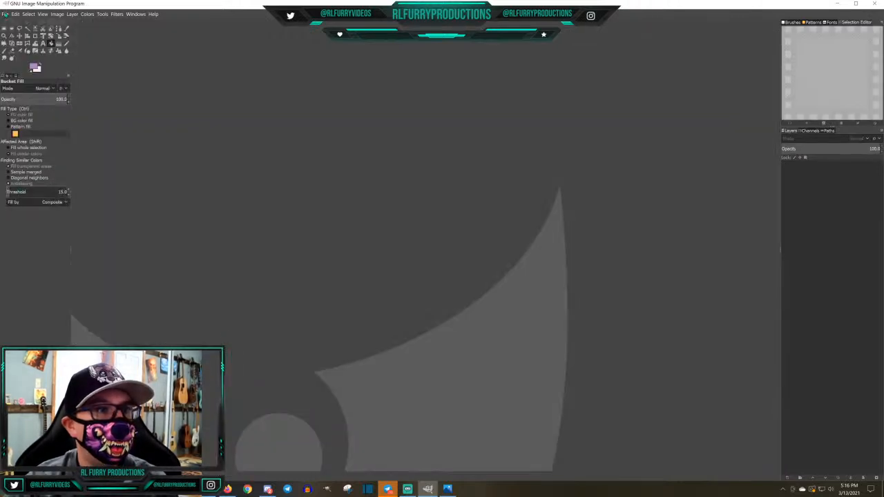
pyautogui.click(5, 14)
pyautogui.click(12, 25)
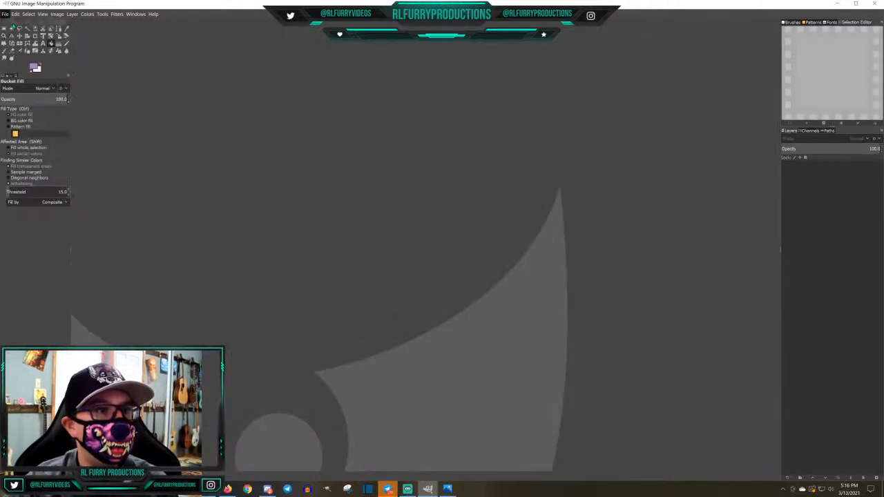
pyautogui.click(111, 83)
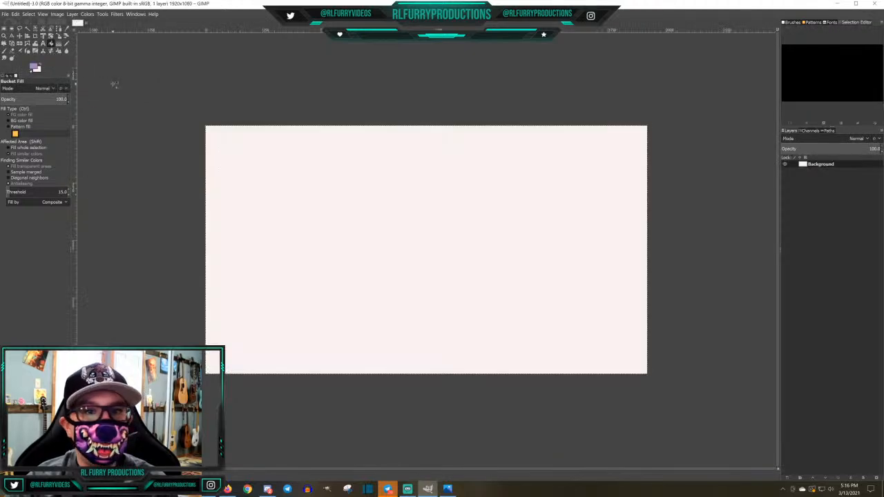
pyautogui.hotkey('shift', 'ctrl', 'j')
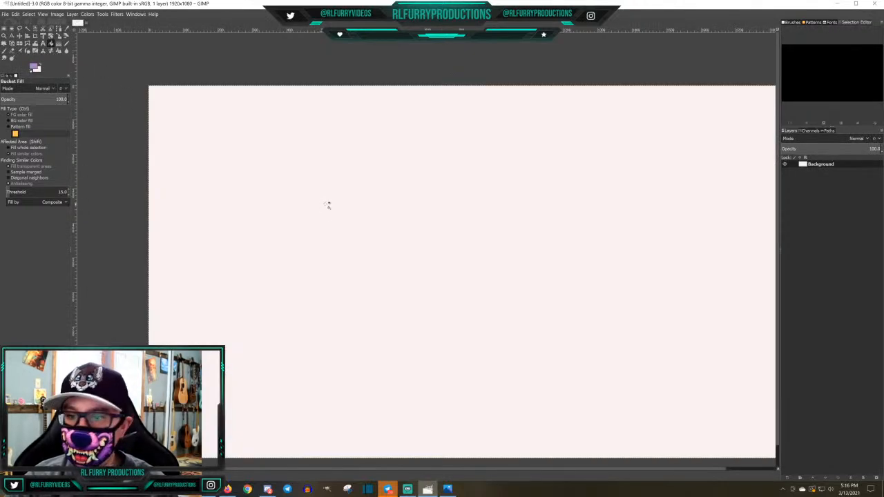
pyautogui.moveTo(693, 469); pyautogui.dragTo(719, 469)
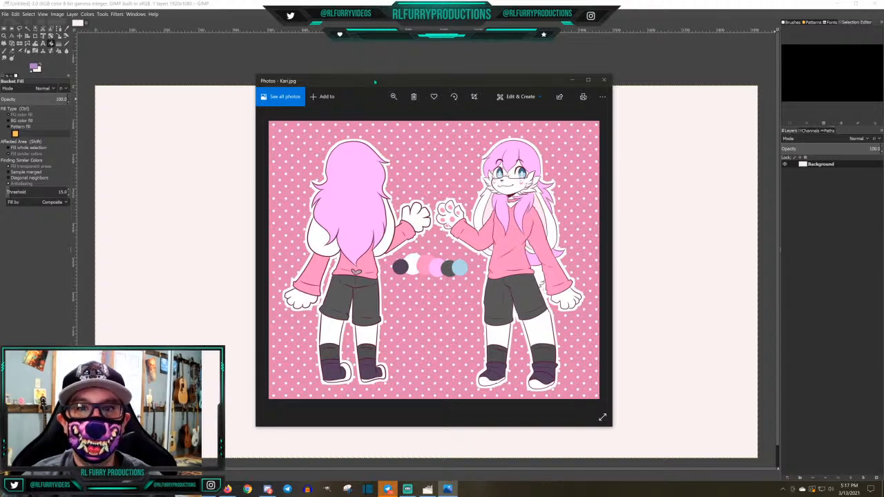
# Move the Kari.jpg reference off the canvas and pencil the rounded hair top with its jagged fringe in grey, 858c8b
pyautogui.moveTo(339, 81); pyautogui.dragTo(883, 62)
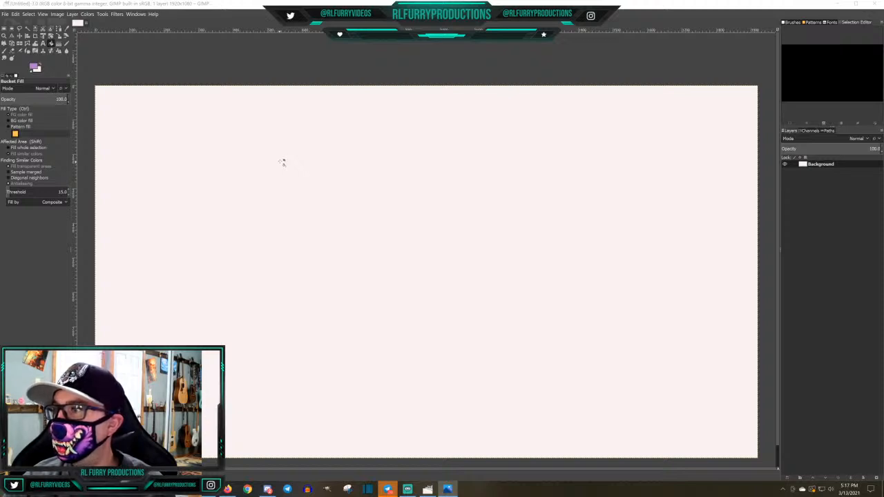
pyautogui.click(66, 44)
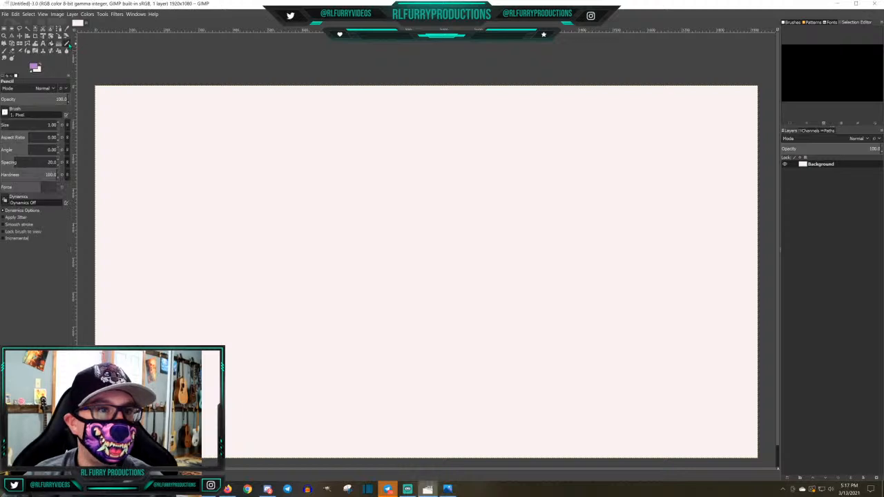
pyautogui.click(34, 66)
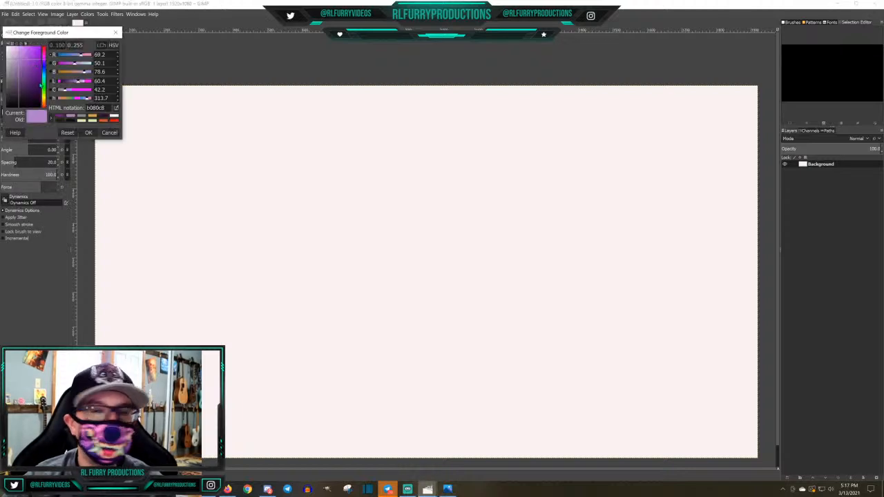
pyautogui.click(82, 116)
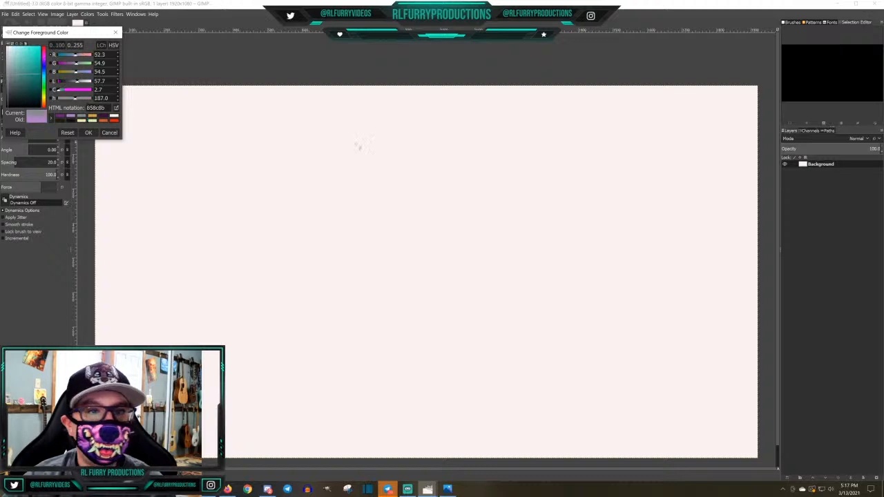
pyautogui.click(88, 133)
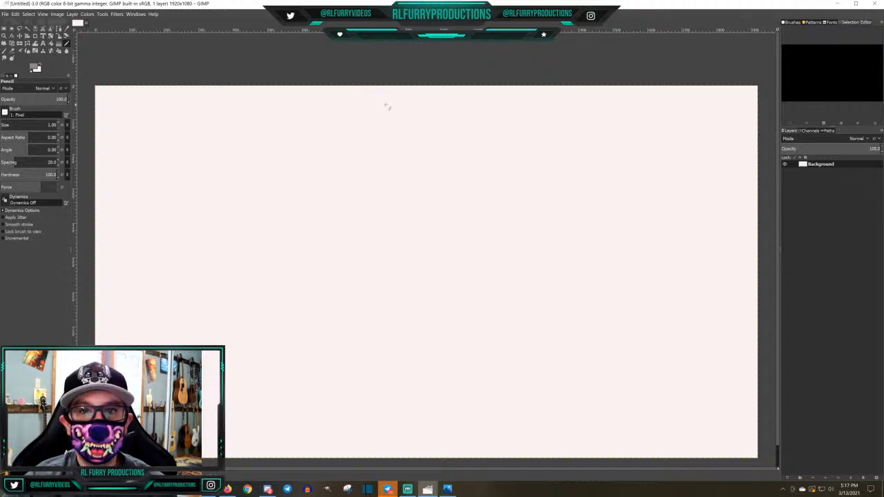
pyautogui.moveTo(385, 105)
pyautogui.mouseDown()
pyautogui.moveTo(366, 112)
pyautogui.moveTo(358, 146)
pyautogui.moveTo(377, 131)
pyautogui.moveTo(388, 146)
pyautogui.moveTo(394, 133)
pyautogui.moveTo(423, 152)
pyautogui.moveTo(417, 123)
pyautogui.moveTo(385, 105)
pyautogui.mouseUp()
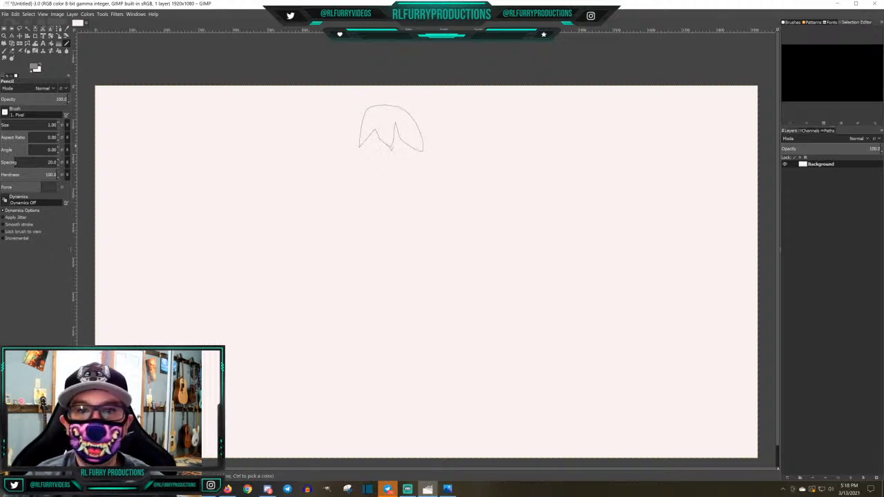
# Pencil two round glasses lenses under the fringe, each with an iris and a small pupil inside
pyautogui.moveTo(362, 155)
pyautogui.mouseDown()
pyautogui.moveTo(381, 164)
pyautogui.moveTo(383, 142)
pyautogui.moveTo(366, 136)
pyautogui.mouseUp()
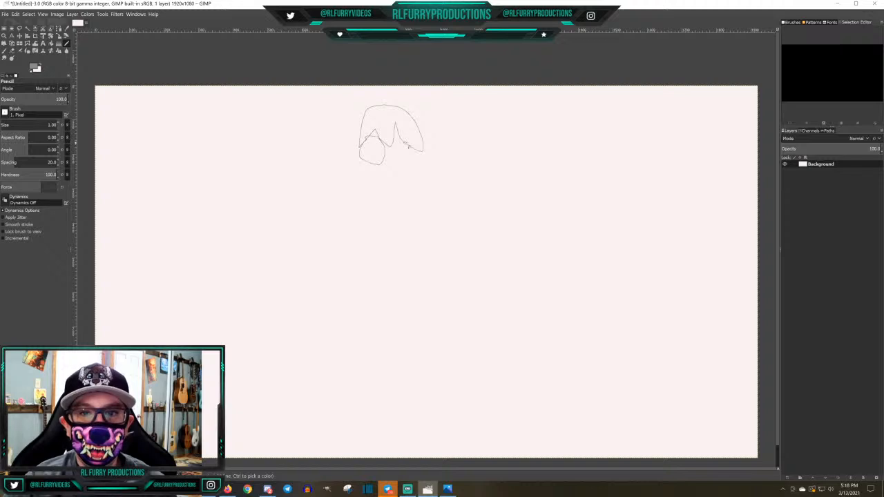
pyautogui.moveTo(396, 143)
pyautogui.mouseDown()
pyautogui.moveTo(409, 162)
pyautogui.moveTo(414, 147)
pyautogui.moveTo(402, 142)
pyautogui.mouseUp()
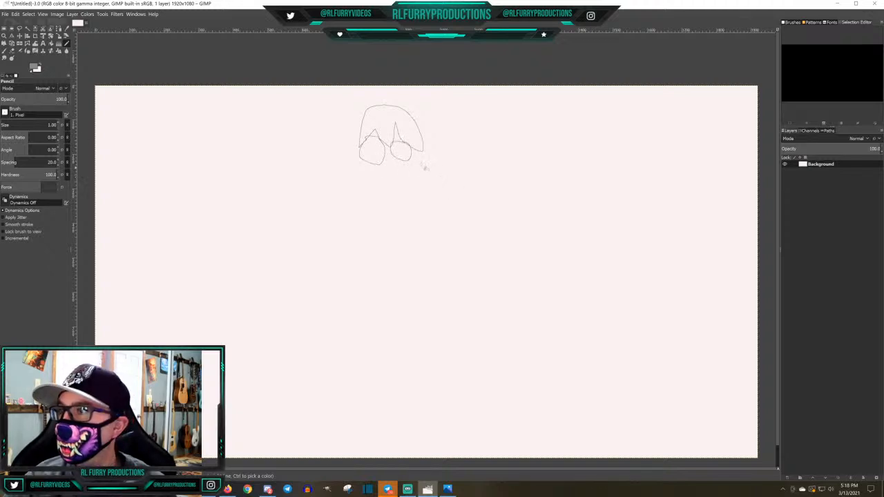
pyautogui.moveTo(369, 157)
pyautogui.mouseDown()
pyautogui.moveTo(378, 161)
pyautogui.moveTo(378, 145)
pyautogui.moveTo(405, 160)
pyautogui.moveTo(402, 145)
pyautogui.mouseUp()
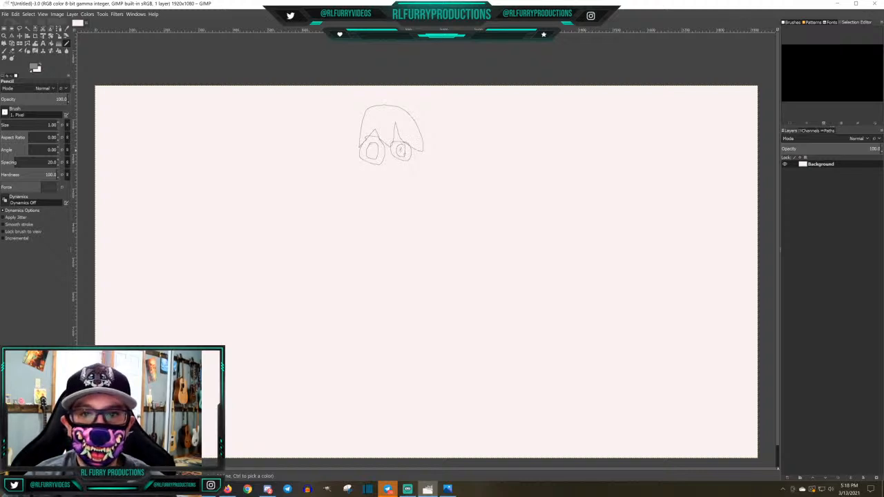
pyautogui.moveTo(405, 152); pyautogui.dragTo(374, 151)
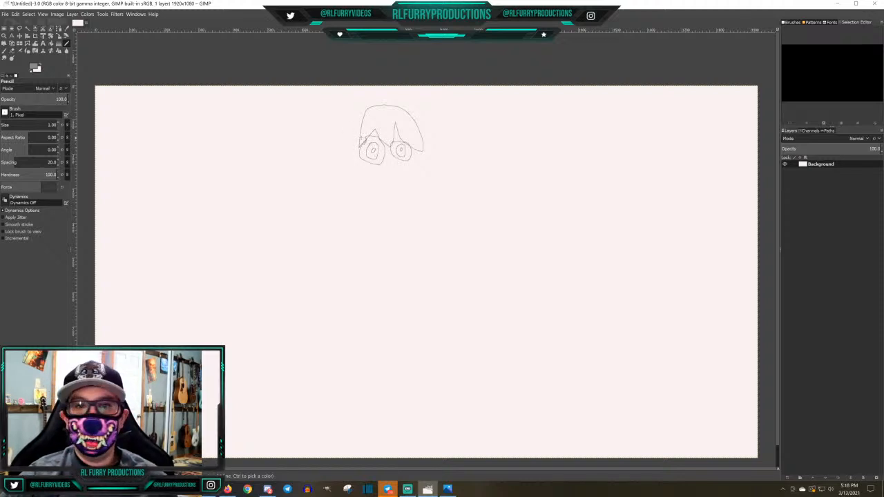
# Pencil a long drooping curve down each side of the head, the rounded face outline, and a hanging hair lock beside the chin
pyautogui.moveTo(360, 138)
pyautogui.mouseDown()
pyautogui.moveTo(335, 177)
pyautogui.moveTo(329, 228)
pyautogui.mouseUp()
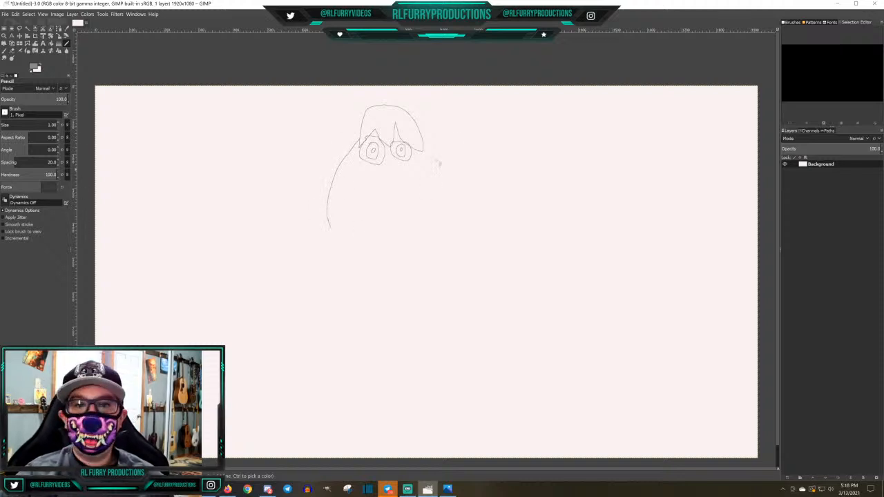
pyautogui.moveTo(425, 141)
pyautogui.mouseDown()
pyautogui.moveTo(440, 153)
pyautogui.moveTo(458, 211)
pyautogui.moveTo(454, 230)
pyautogui.mouseUp()
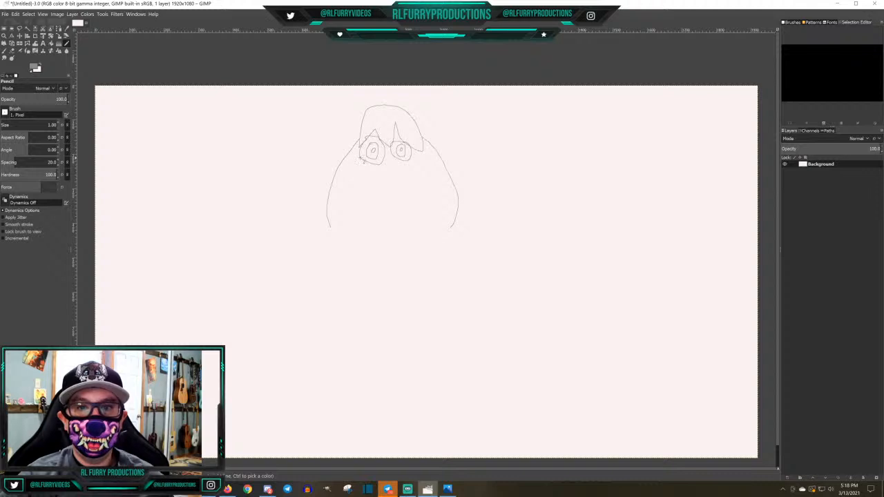
pyautogui.moveTo(362, 160)
pyautogui.mouseDown()
pyautogui.moveTo(370, 183)
pyautogui.moveTo(395, 196)
pyautogui.moveTo(414, 181)
pyautogui.moveTo(423, 155)
pyautogui.mouseUp()
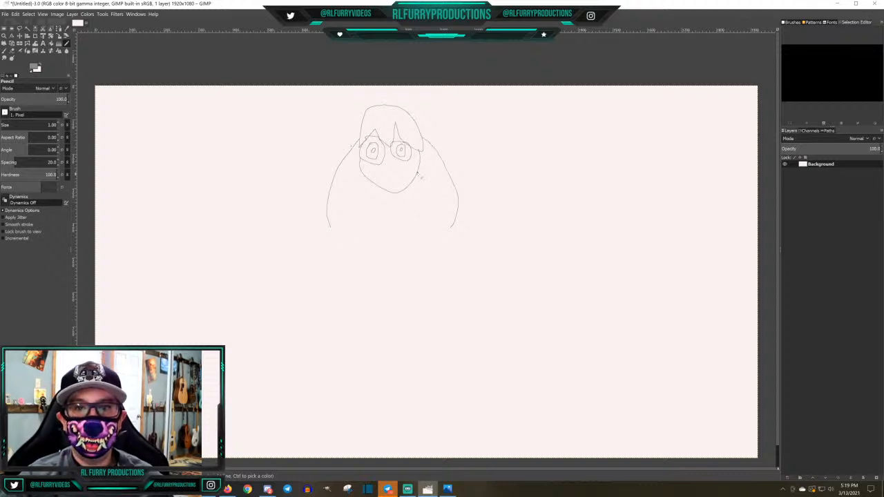
pyautogui.moveTo(419, 176)
pyautogui.mouseDown()
pyautogui.moveTo(413, 221)
pyautogui.moveTo(404, 195)
pyautogui.mouseUp()
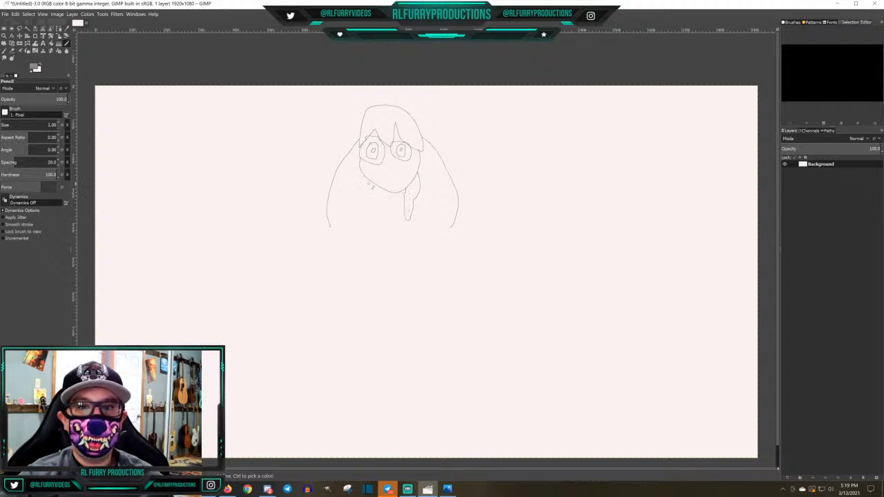
# Pencil the matching hair lock on the other side of the chin, a wavy smiling mouth, and a small nose
pyautogui.moveTo(369, 180)
pyautogui.mouseDown()
pyautogui.moveTo(380, 223)
pyautogui.moveTo(375, 183)
pyautogui.mouseUp()
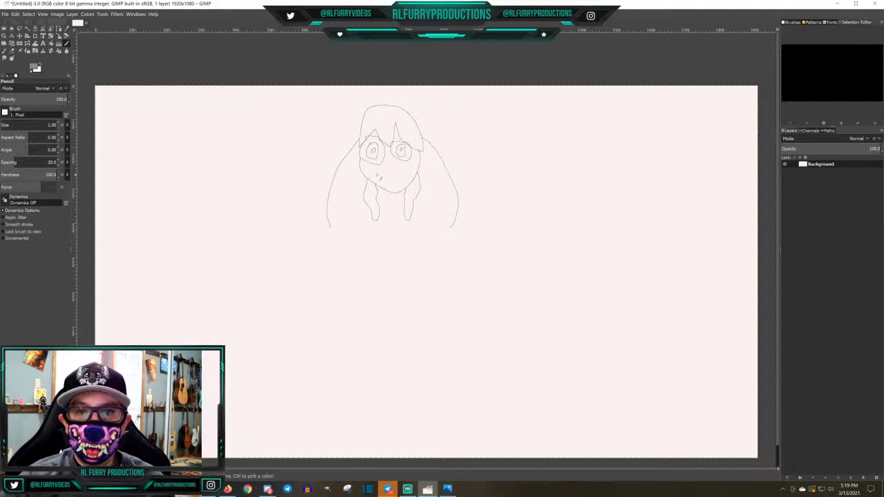
pyautogui.moveTo(379, 177); pyautogui.dragTo(402, 175)
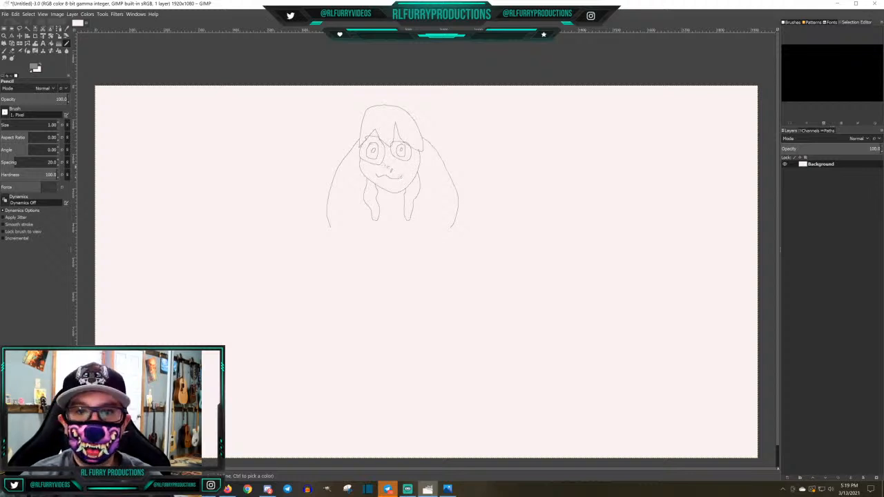
pyautogui.moveTo(386, 166); pyautogui.dragTo(388, 165)
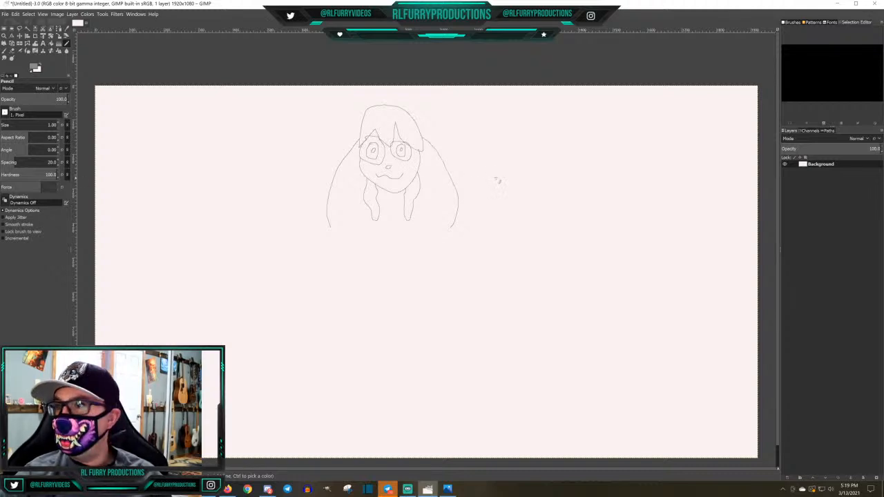
pyautogui.moveTo(371, 212); pyautogui.dragTo(374, 219)
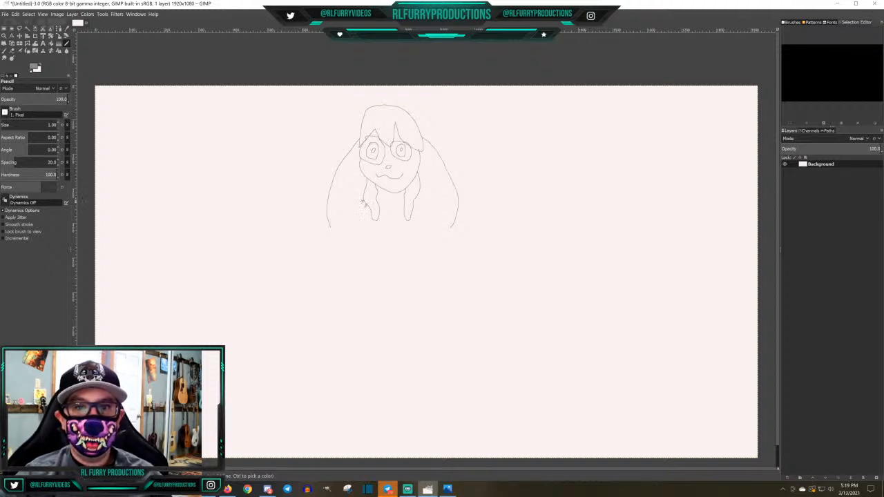
# Pencil the sloping shoulders, two bent arms raised outward with open fingered hands, and the torso closed at the waist
pyautogui.moveTo(362, 203); pyautogui.dragTo(336, 247)
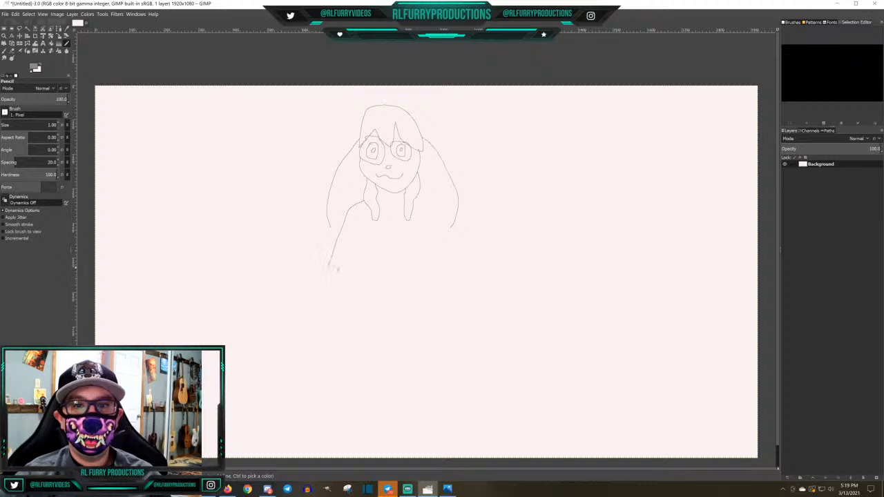
pyautogui.moveTo(423, 203); pyautogui.dragTo(467, 275)
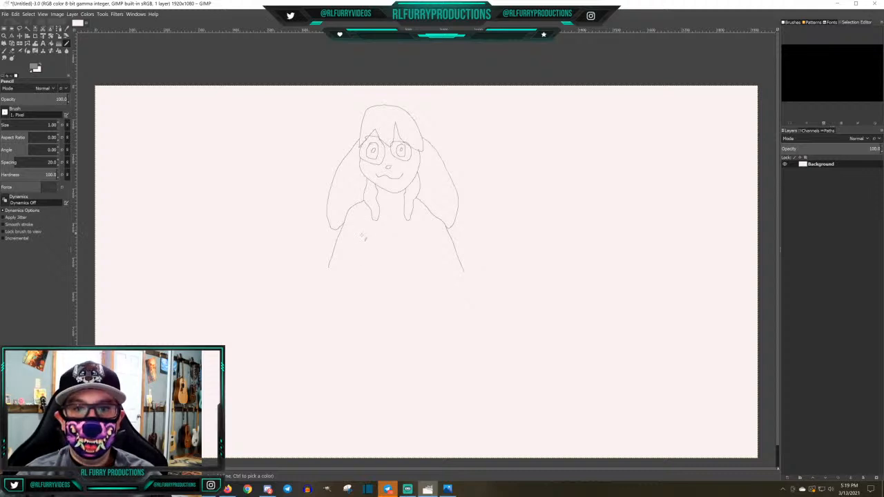
pyautogui.moveTo(328, 269); pyautogui.dragTo(297, 237)
pyautogui.moveTo(467, 274)
pyautogui.mouseDown()
pyautogui.moveTo(482, 246)
pyautogui.moveTo(483, 221)
pyautogui.moveTo(500, 211)
pyautogui.moveTo(502, 234)
pyautogui.moveTo(505, 226)
pyautogui.moveTo(512, 237)
pyautogui.moveTo(523, 233)
pyautogui.moveTo(501, 245)
pyautogui.moveTo(473, 293)
pyautogui.moveTo(461, 293)
pyautogui.moveTo(427, 248)
pyautogui.mouseUp()
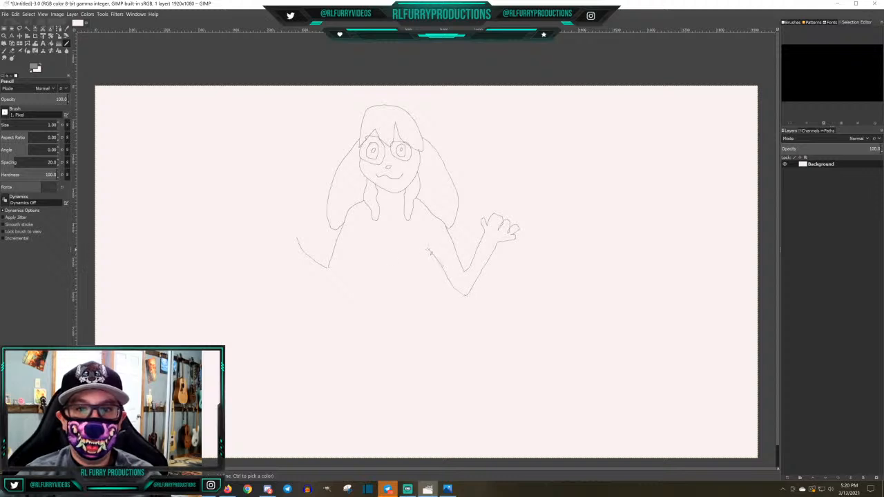
pyautogui.moveTo(298, 242)
pyautogui.mouseDown()
pyautogui.moveTo(293, 220)
pyautogui.moveTo(277, 220)
pyautogui.moveTo(289, 235)
pyautogui.moveTo(271, 232)
pyautogui.moveTo(283, 240)
pyautogui.moveTo(266, 244)
pyautogui.moveTo(341, 297)
pyautogui.moveTo(362, 271)
pyautogui.mouseUp()
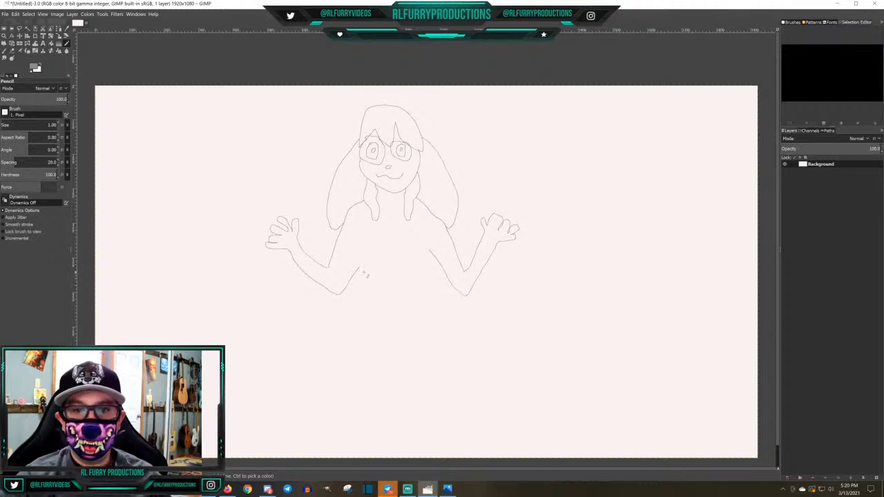
pyautogui.moveTo(360, 267)
pyautogui.mouseDown()
pyautogui.moveTo(360, 322)
pyautogui.moveTo(379, 323)
pyautogui.moveTo(427, 323)
pyautogui.moveTo(428, 252)
pyautogui.mouseUp()
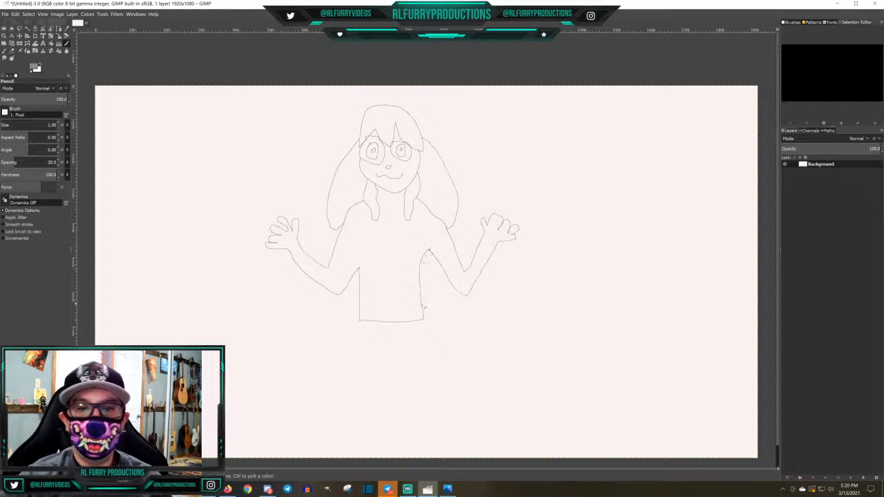
# Pencil a pair of shorts below the waistline, split between the legs and closed with a hem on each side
pyautogui.scroll(4, 532, 300)
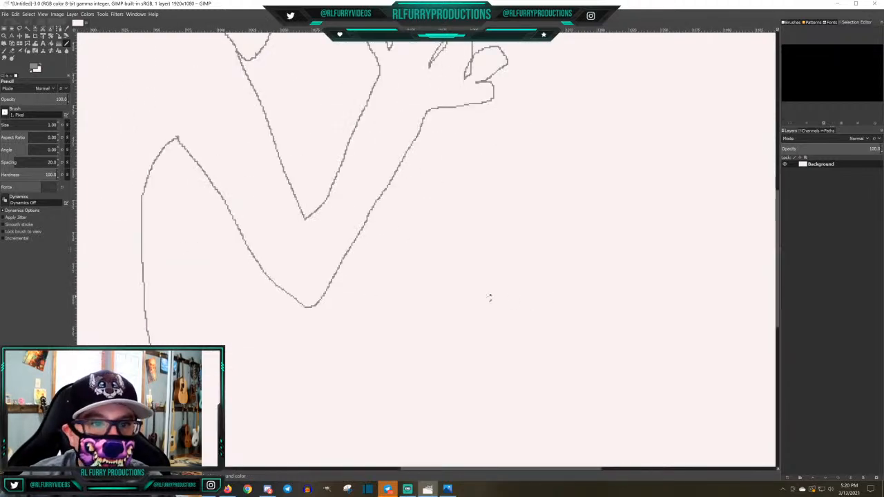
pyautogui.scroll(-2, 489, 297)
pyautogui.scroll(-2, 489, 297)
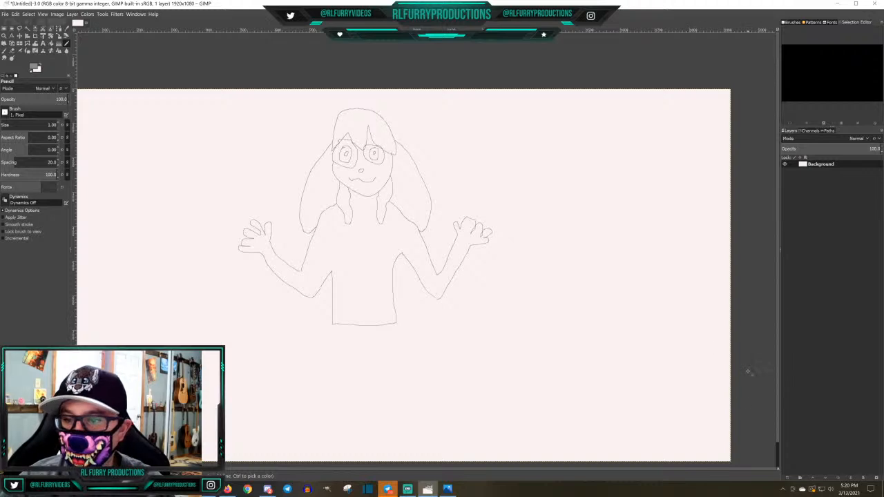
pyautogui.scroll(-1, 748, 372)
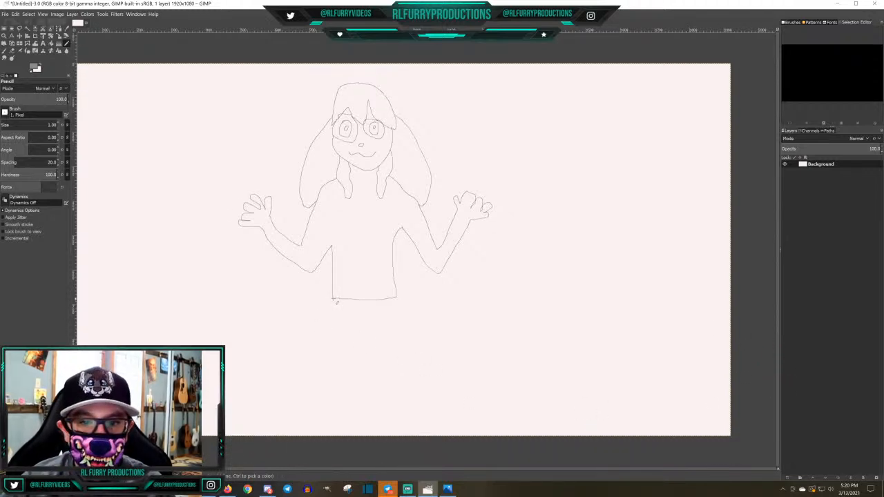
pyautogui.moveTo(335, 302)
pyautogui.mouseDown()
pyautogui.moveTo(338, 360)
pyautogui.moveTo(362, 360)
pyautogui.moveTo(367, 331)
pyautogui.moveTo(375, 360)
pyautogui.moveTo(394, 363)
pyautogui.moveTo(397, 298)
pyautogui.mouseUp()
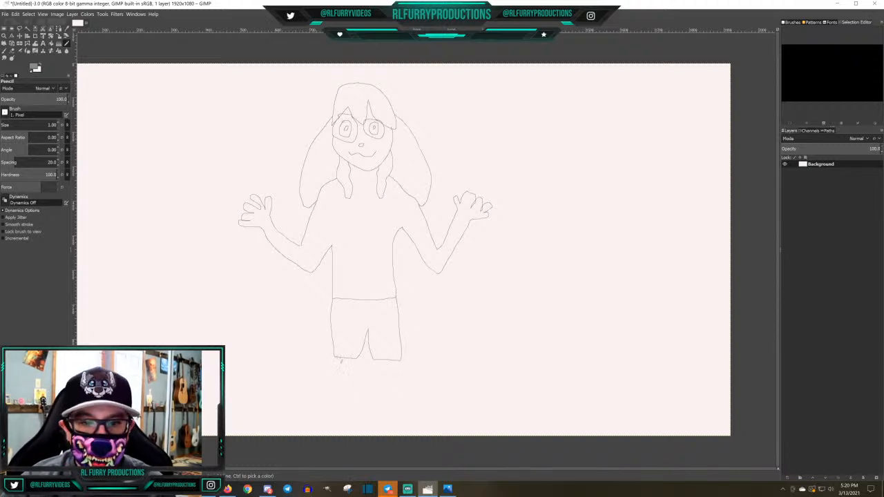
# Pencil two straight lower legs below the shorts, each closed with an ankle line and finished with a rounded shoe
pyautogui.moveTo(337, 359); pyautogui.dragTo(340, 388)
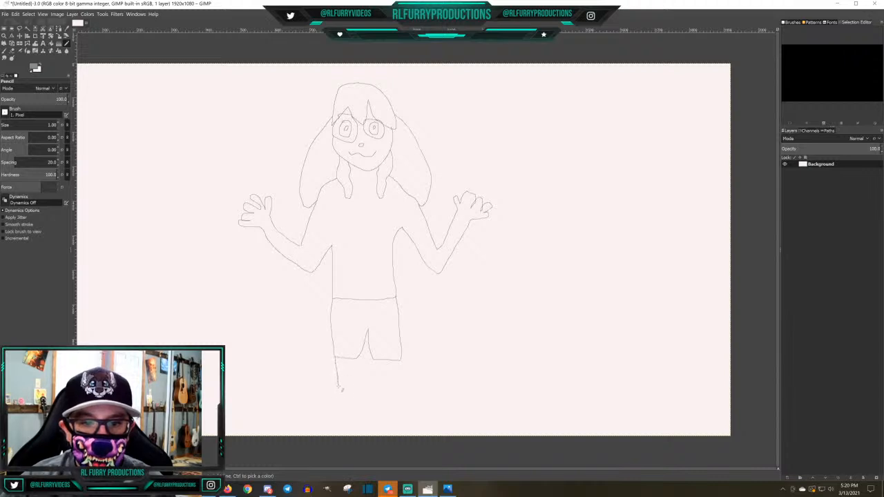
pyautogui.moveTo(359, 360); pyautogui.dragTo(360, 391)
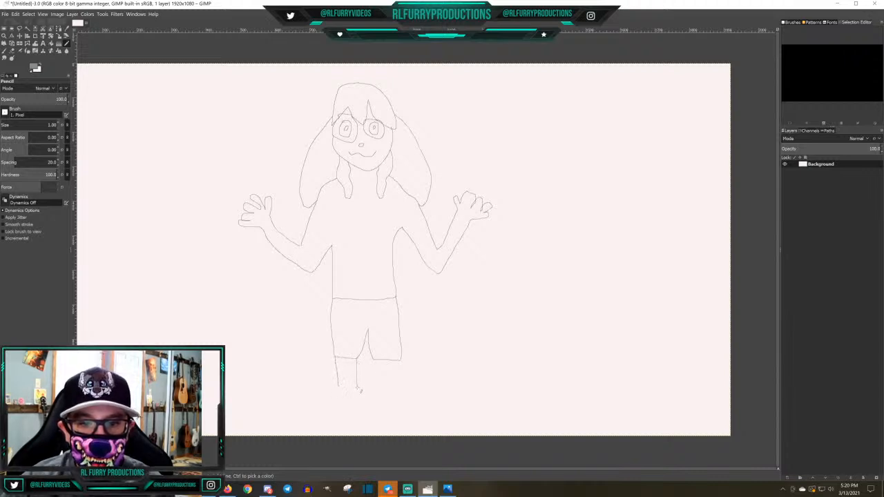
pyautogui.moveTo(375, 358); pyautogui.dragTo(378, 386)
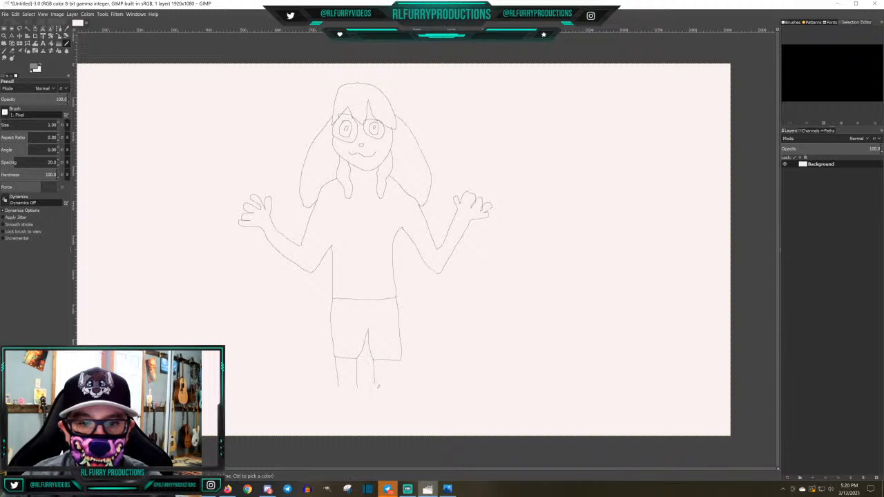
pyautogui.moveTo(399, 359); pyautogui.dragTo(400, 372)
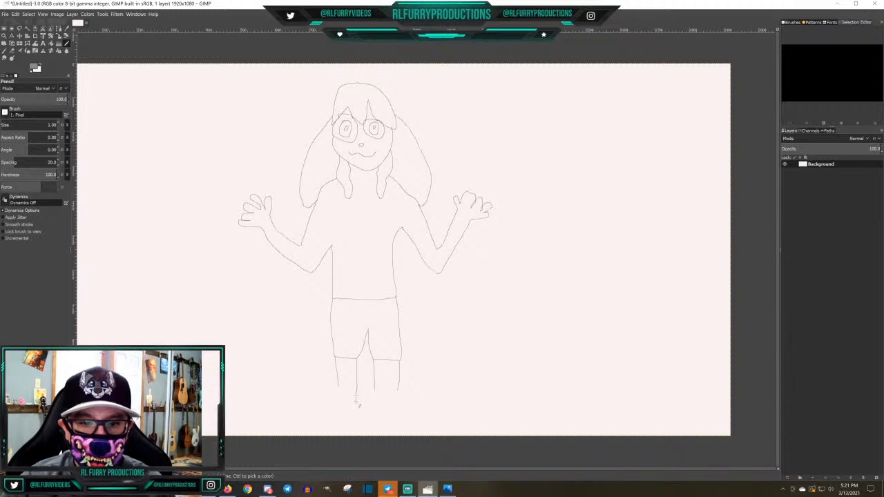
pyautogui.moveTo(358, 405)
pyautogui.mouseDown()
pyautogui.moveTo(339, 402)
pyautogui.moveTo(340, 384)
pyautogui.moveTo(391, 404)
pyautogui.moveTo(399, 387)
pyautogui.mouseUp()
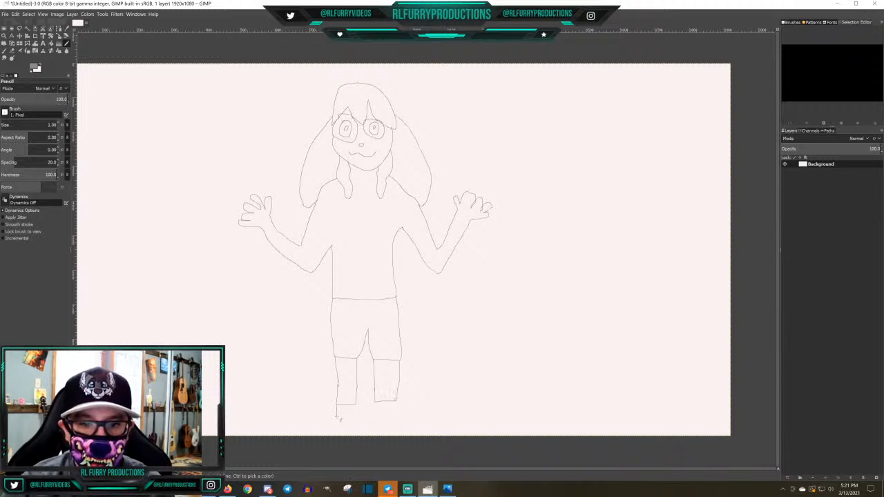
pyautogui.moveTo(338, 422)
pyautogui.mouseDown()
pyautogui.moveTo(358, 432)
pyautogui.moveTo(340, 431)
pyautogui.moveTo(338, 420)
pyautogui.moveTo(357, 407)
pyautogui.moveTo(376, 411)
pyautogui.mouseUp()
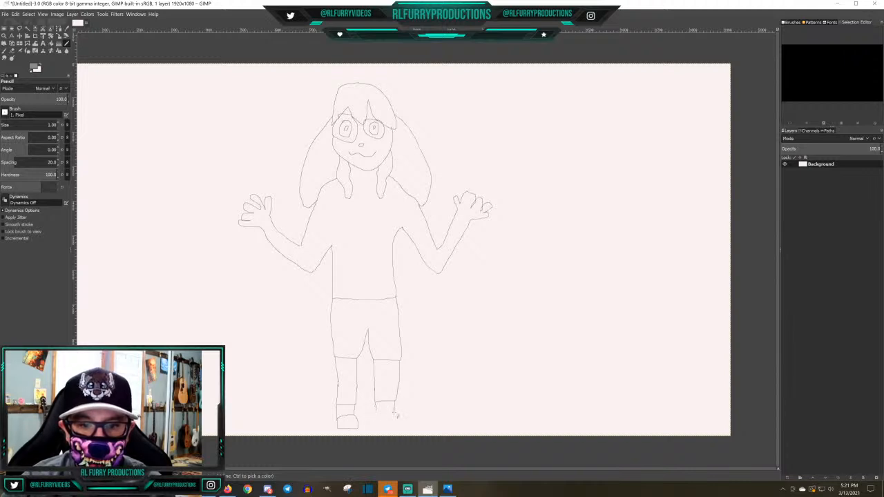
pyautogui.moveTo(395, 411)
pyautogui.mouseDown()
pyautogui.moveTo(371, 422)
pyautogui.moveTo(395, 424)
pyautogui.moveTo(394, 413)
pyautogui.mouseUp()
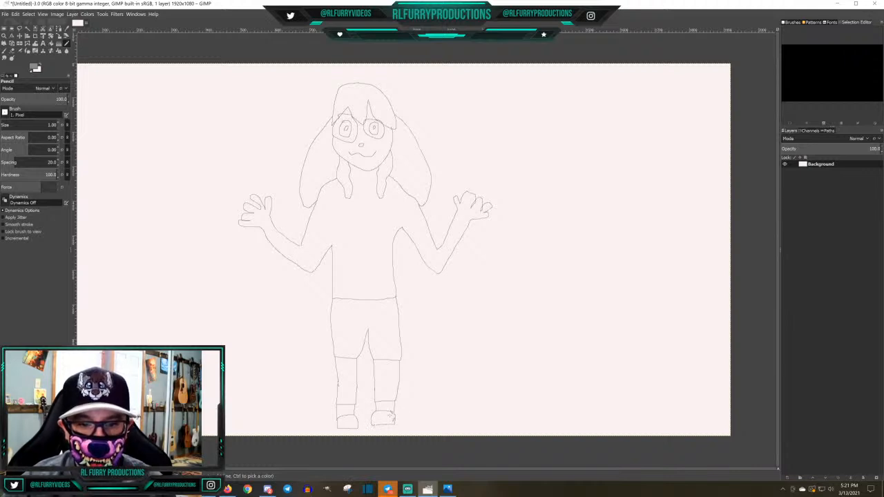
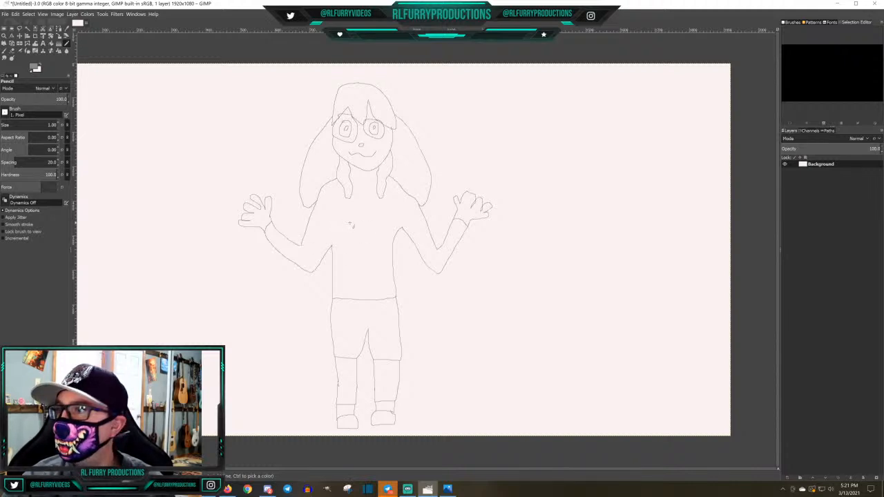
# Pencil an inner-ear outline inside each of the two long drooping ears
pyautogui.moveTo(333, 142)
pyautogui.mouseDown()
pyautogui.moveTo(316, 157)
pyautogui.moveTo(318, 187)
pyautogui.moveTo(337, 158)
pyautogui.mouseUp()
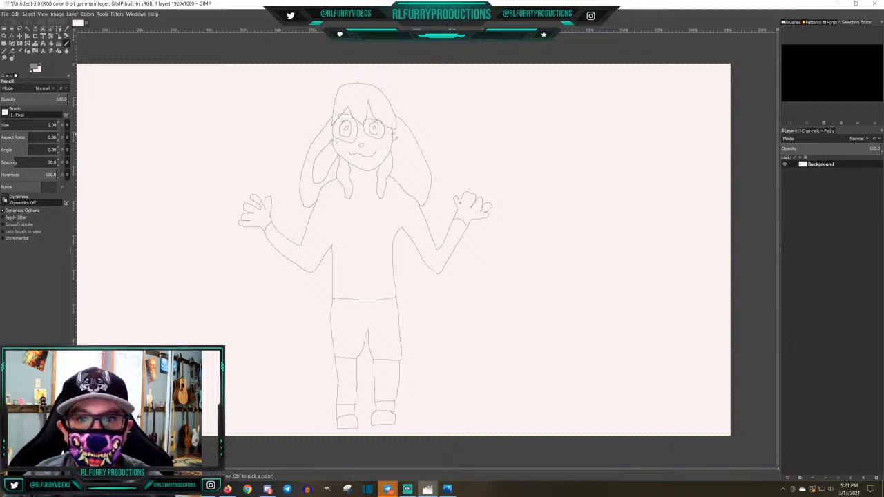
pyautogui.moveTo(394, 135)
pyautogui.mouseDown()
pyautogui.moveTo(423, 178)
pyautogui.moveTo(415, 166)
pyautogui.moveTo(409, 181)
pyautogui.moveTo(391, 145)
pyautogui.mouseUp()
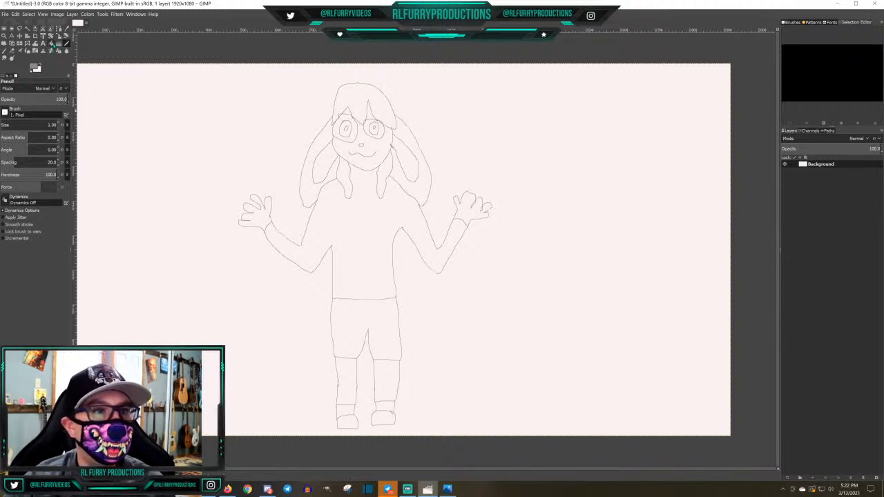
# Bucket-fill the bangs and both hair locks beside the chin with magenta e23de4
pyautogui.click(50, 43)
pyautogui.click(33, 67)
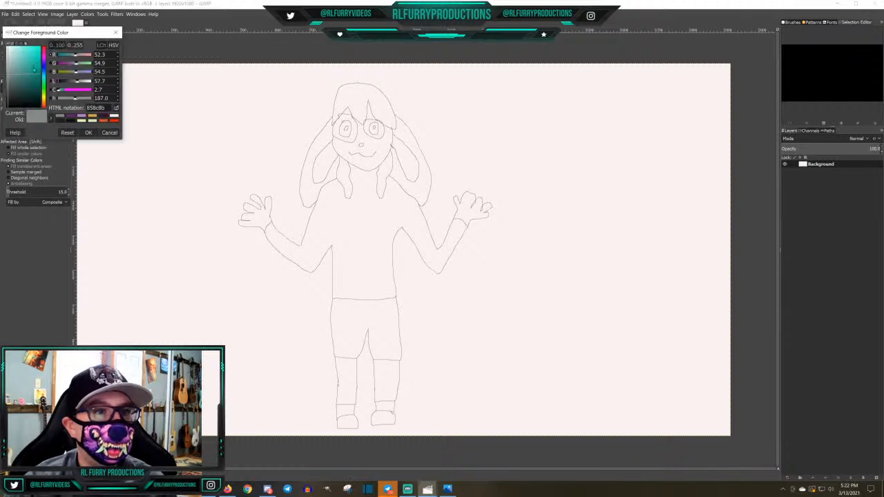
pyautogui.click(44, 52)
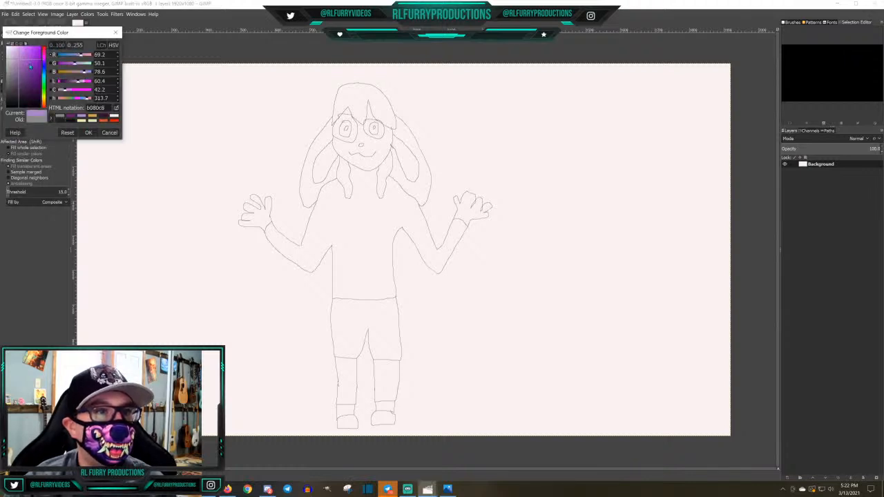
pyautogui.click(33, 57)
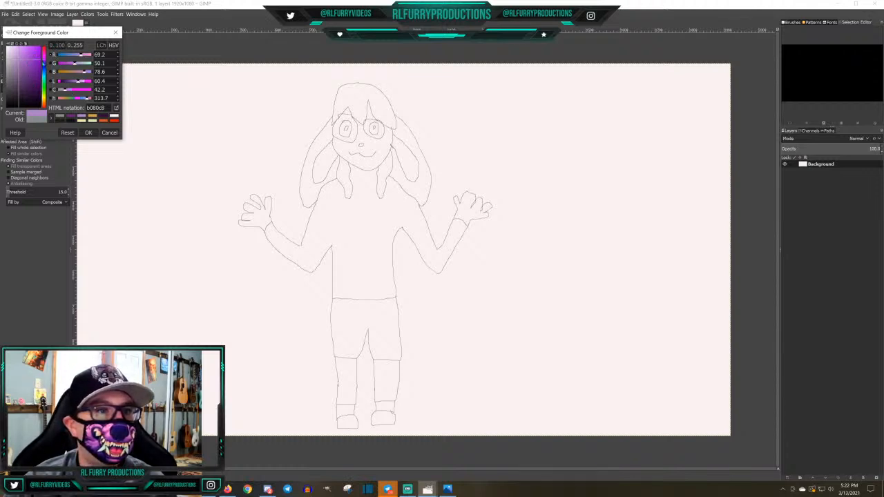
pyautogui.click(44, 57)
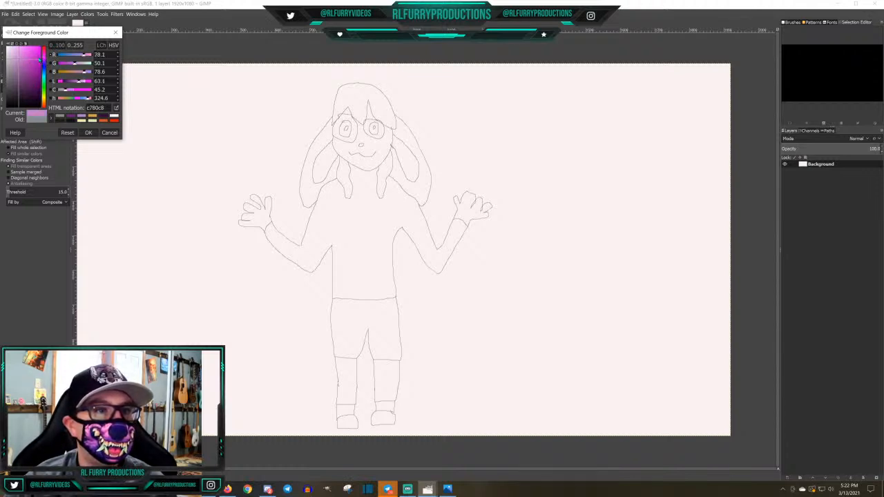
pyautogui.click(31, 53)
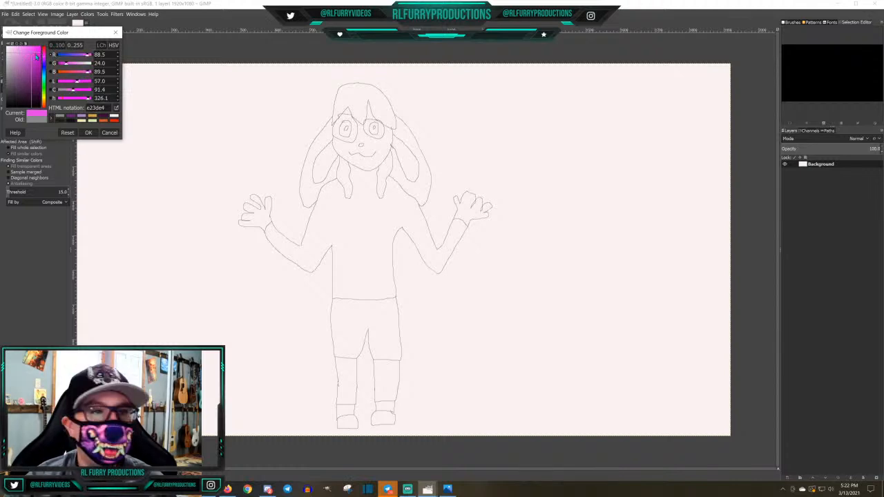
pyautogui.click(88, 132)
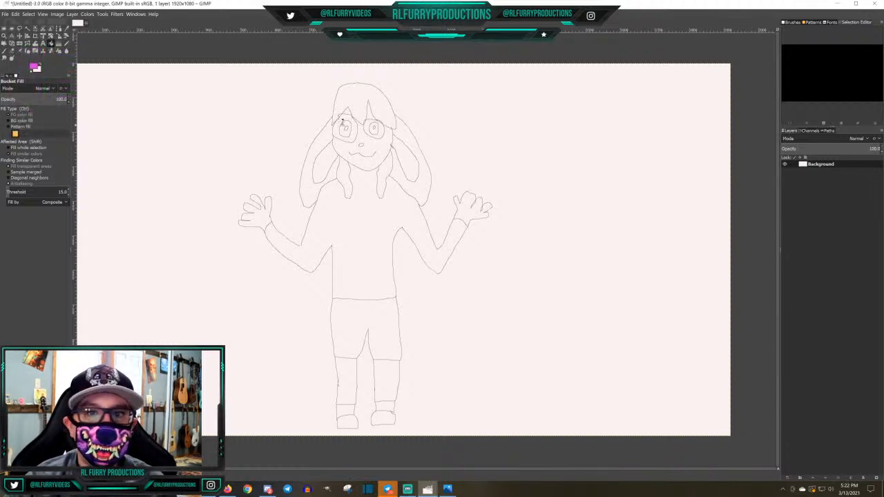
pyautogui.click(360, 97)
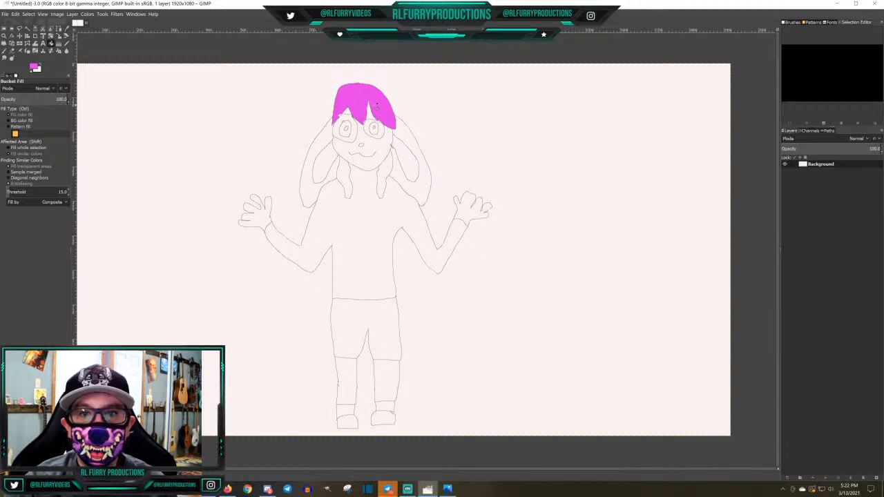
pyautogui.click(382, 171)
pyautogui.click(345, 174)
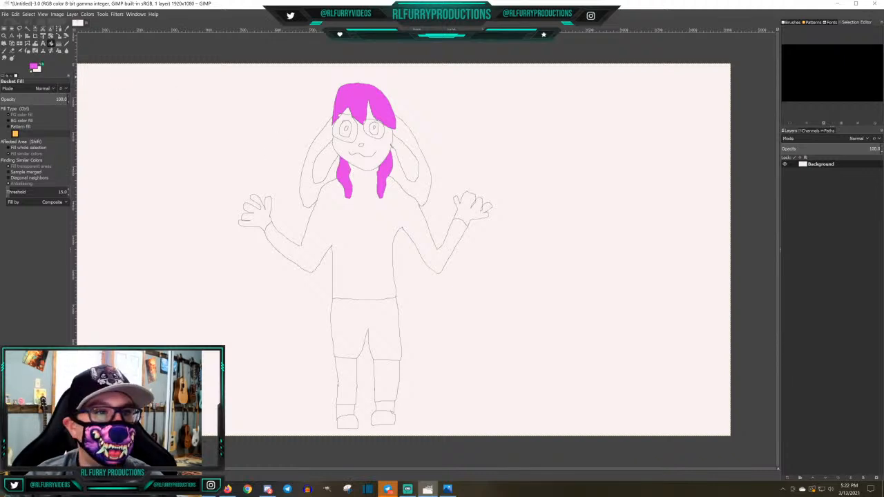
# Set the foreground colour to a pinkish red, d72858
pyautogui.click(34, 67)
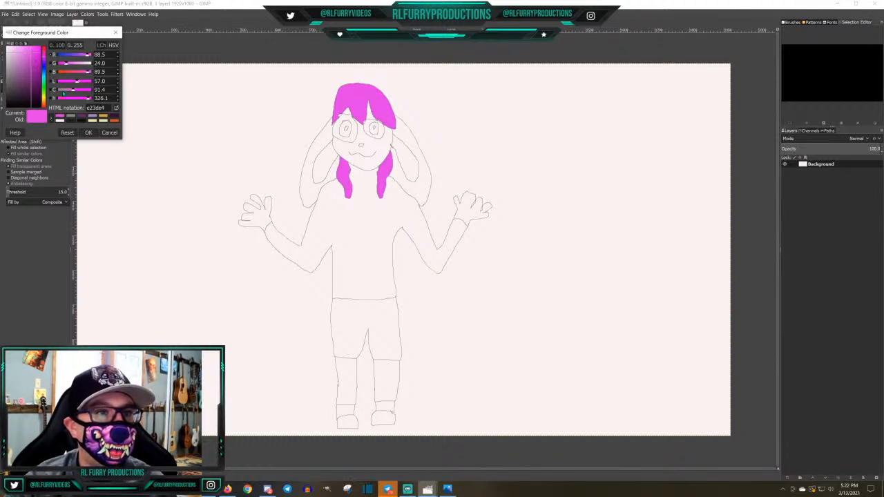
pyautogui.click(45, 52)
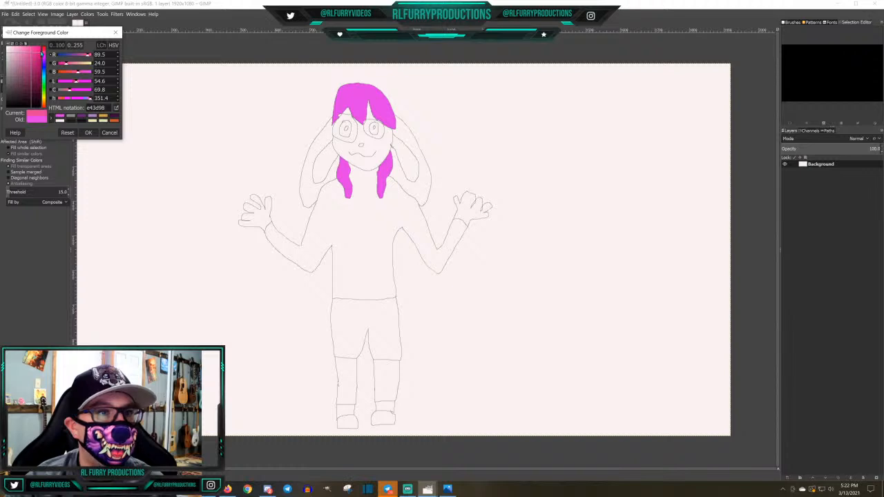
pyautogui.click(44, 50)
pyautogui.click(35, 57)
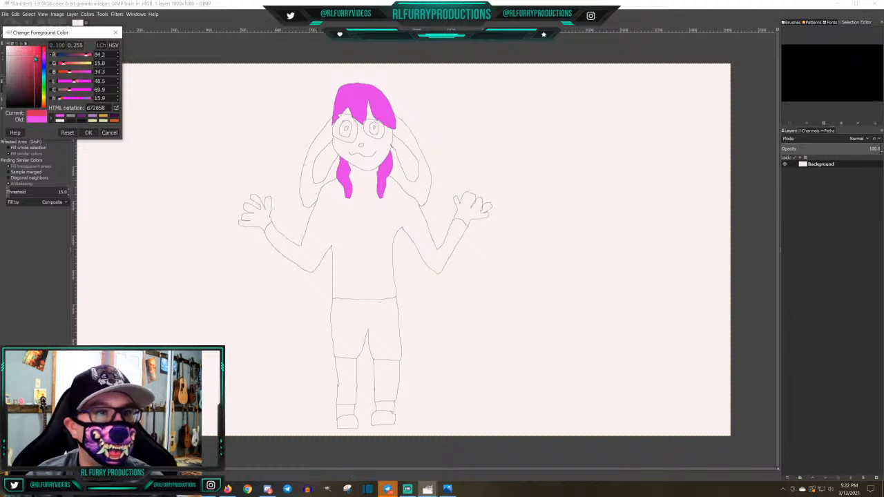
pyautogui.click(89, 132)
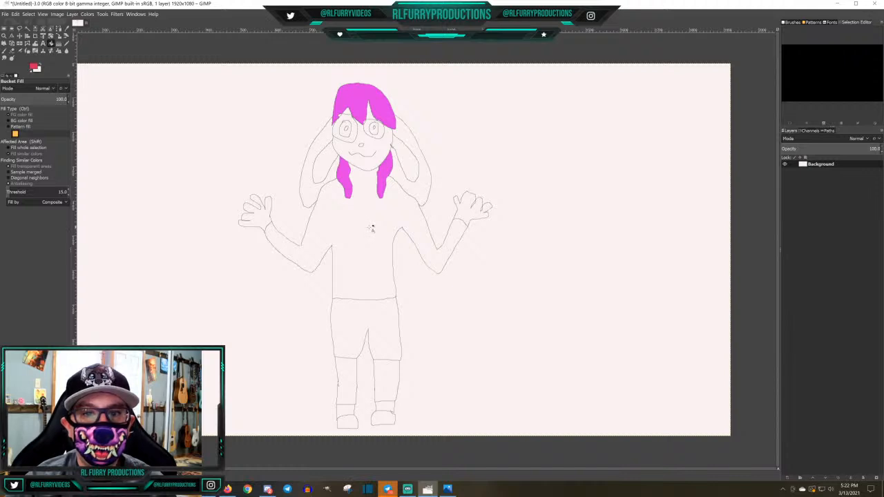
# Try to bucket-fill the sweater with the red, and undo that fill
pyautogui.click(369, 228)
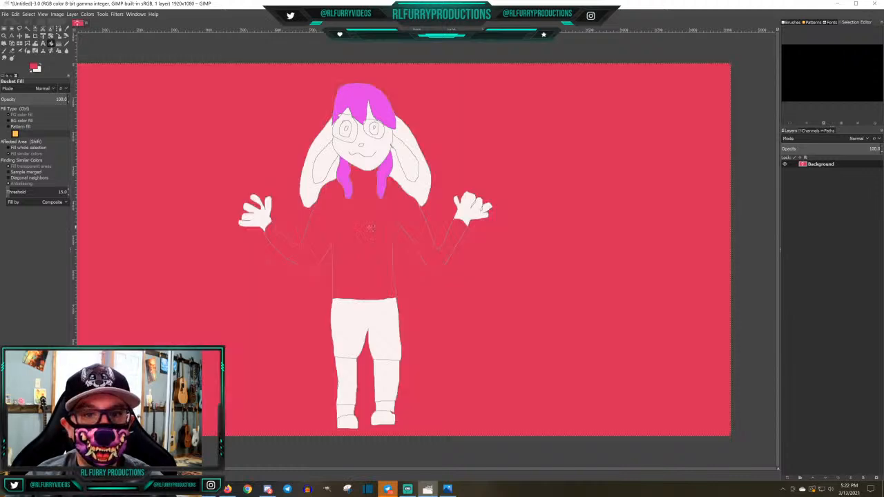
pyautogui.click(15, 14)
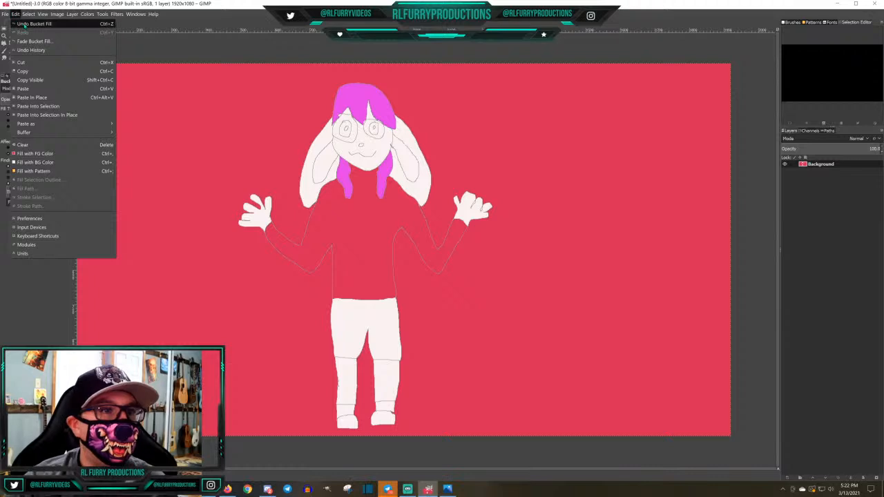
pyautogui.click(27, 23)
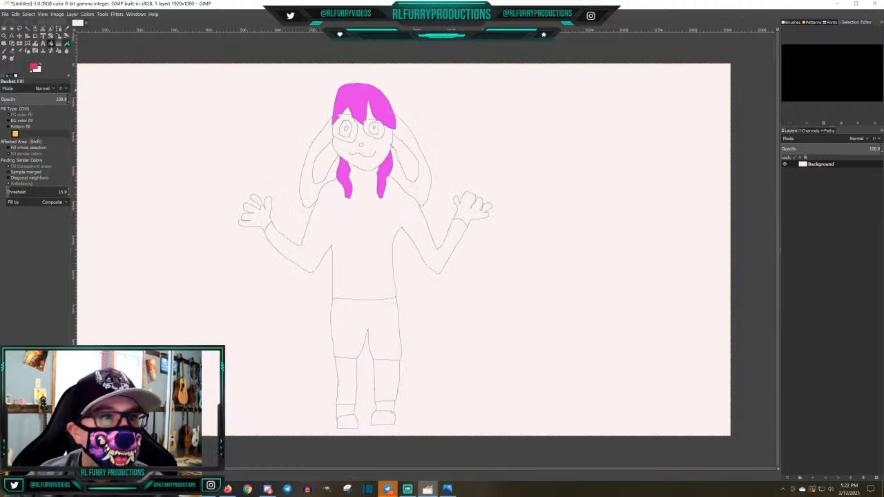
# Pencil over the gap in the shoulder line beside the hair lock in grey 858c8b to close the sweater outline
pyautogui.click(66, 43)
pyautogui.click(34, 67)
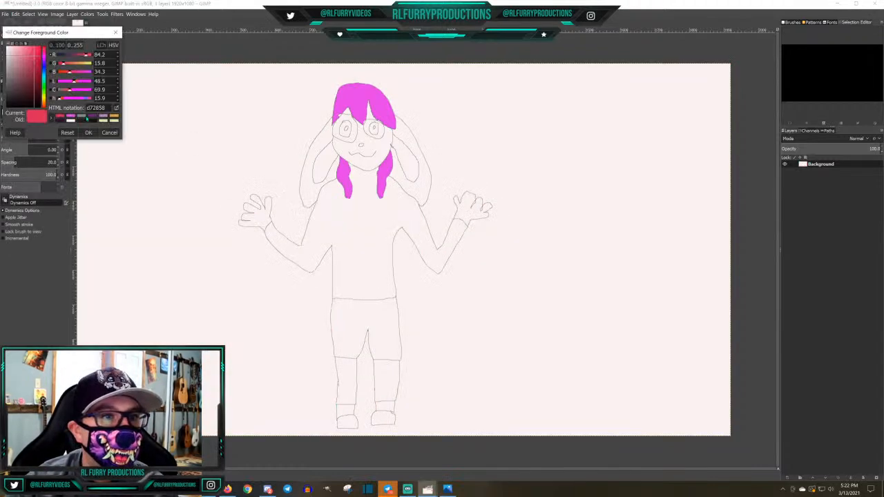
pyautogui.click(80, 117)
pyautogui.scroll(5, 399, 223)
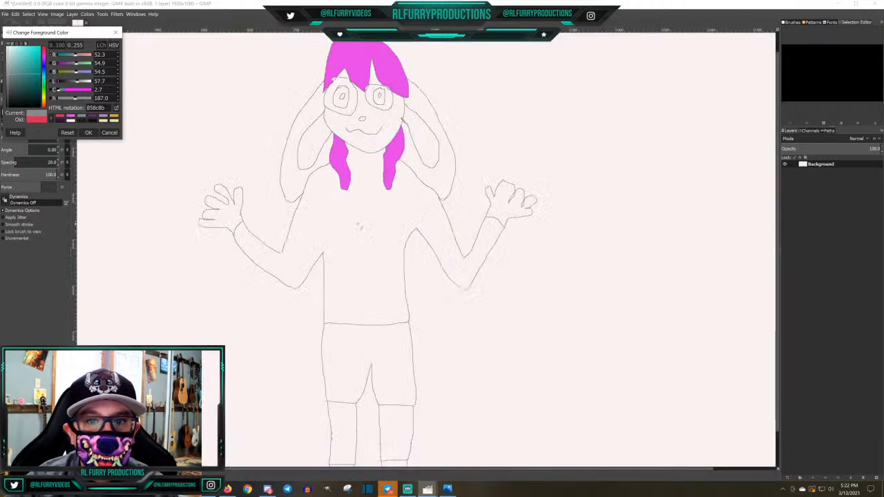
pyautogui.scroll(-2, 371, 221)
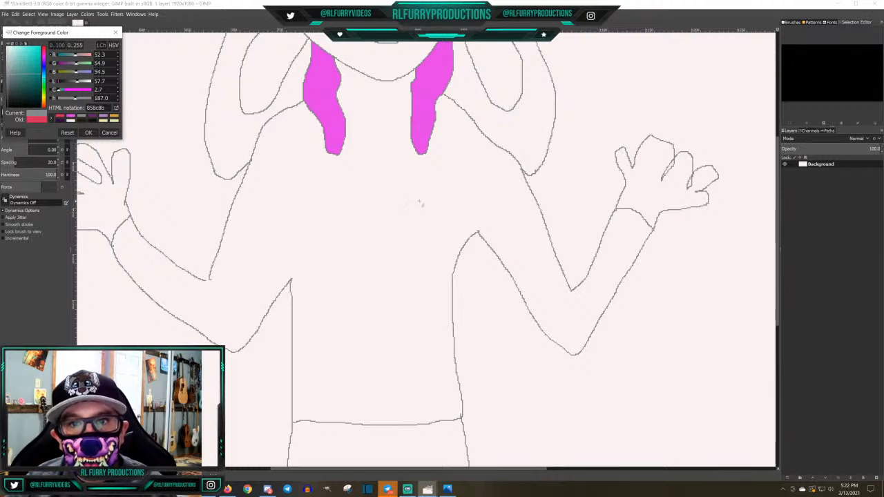
pyautogui.click(446, 97)
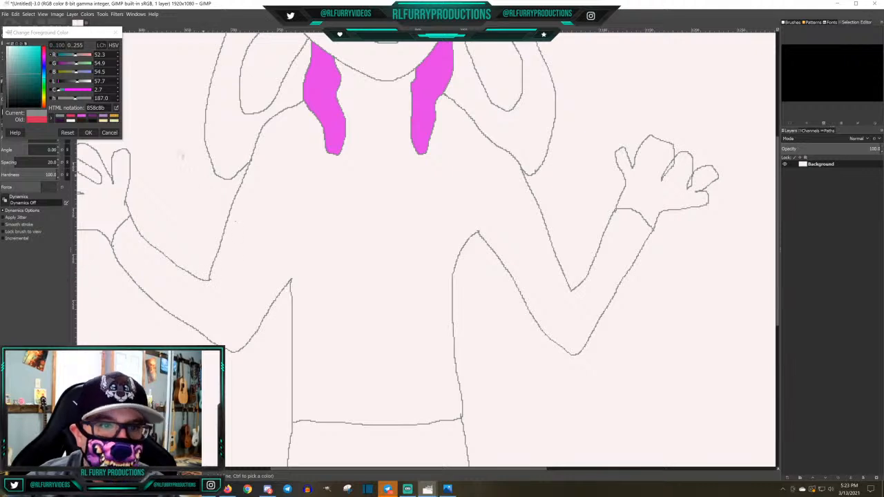
# Bucket-fill the sweater, including both sleeves, with the red d72858
pyautogui.click(71, 119)
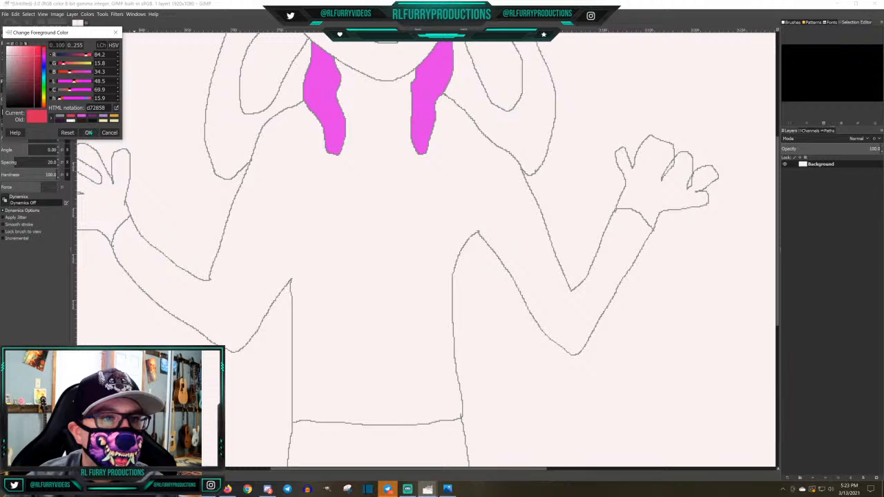
pyautogui.click(89, 132)
pyautogui.click(52, 44)
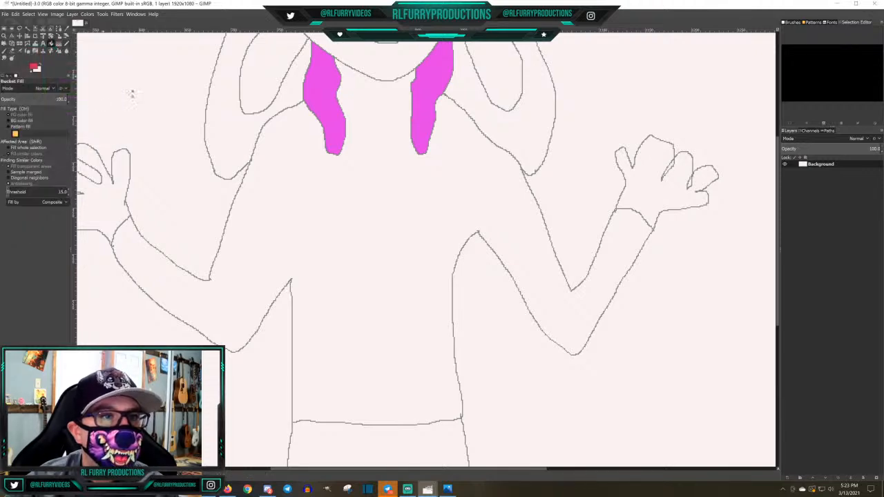
pyautogui.click(386, 202)
# Bucket-fill the shorts and the sock bands above both shoes with dark brown 221b0d
pyautogui.scroll(-2, 408, 218)
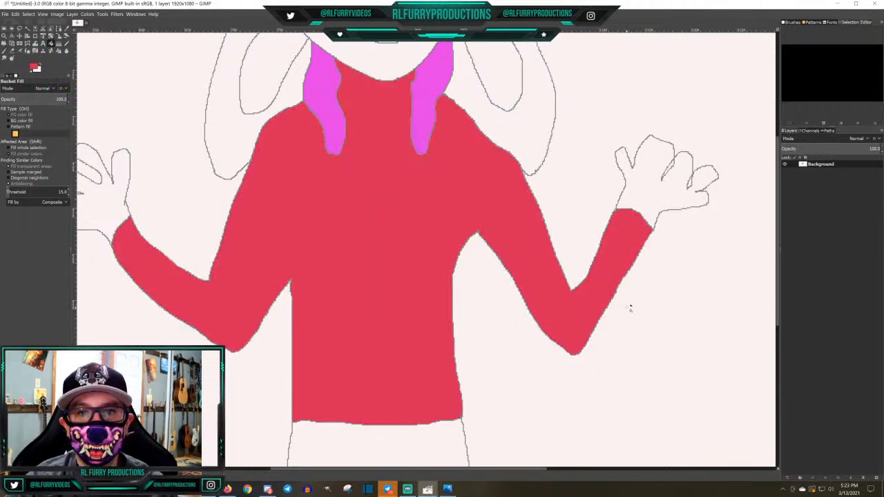
pyautogui.scroll(4, 631, 309)
pyautogui.scroll(-2, 647, 315)
pyautogui.scroll(-3, 648, 315)
pyautogui.scroll(1, 651, 312)
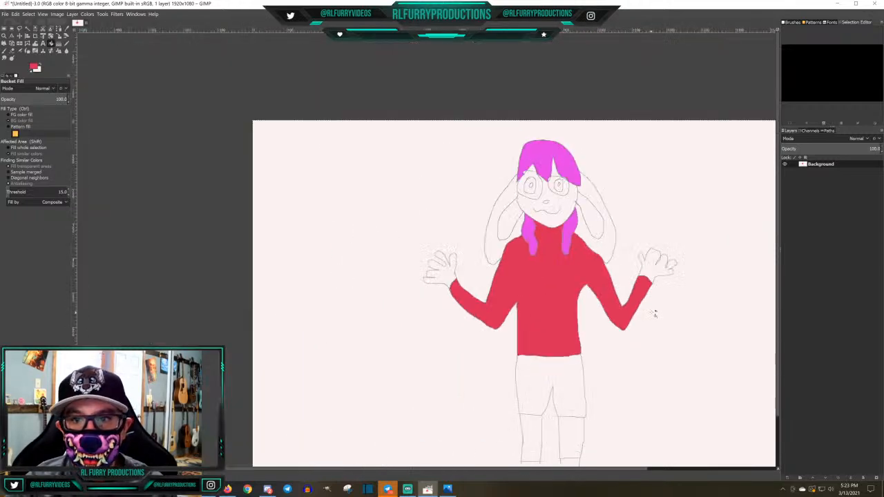
pyautogui.scroll(-1, 653, 313)
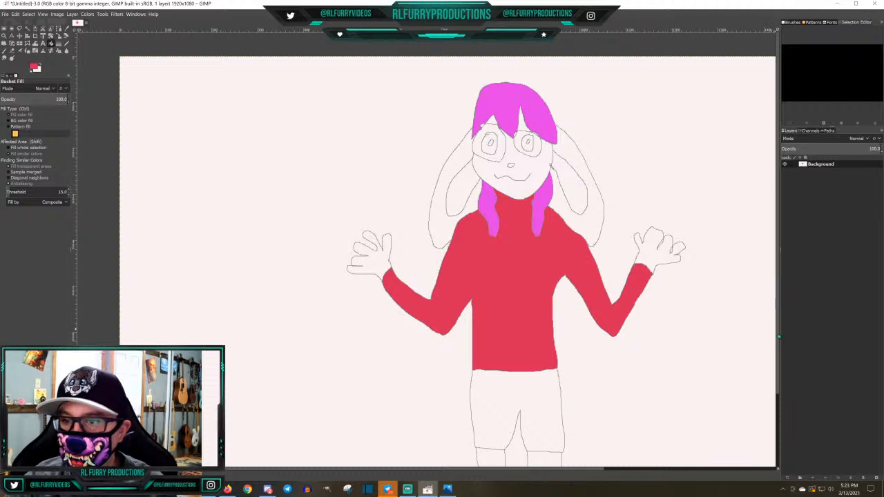
pyautogui.moveTo(779, 335); pyautogui.dragTo(783, 398)
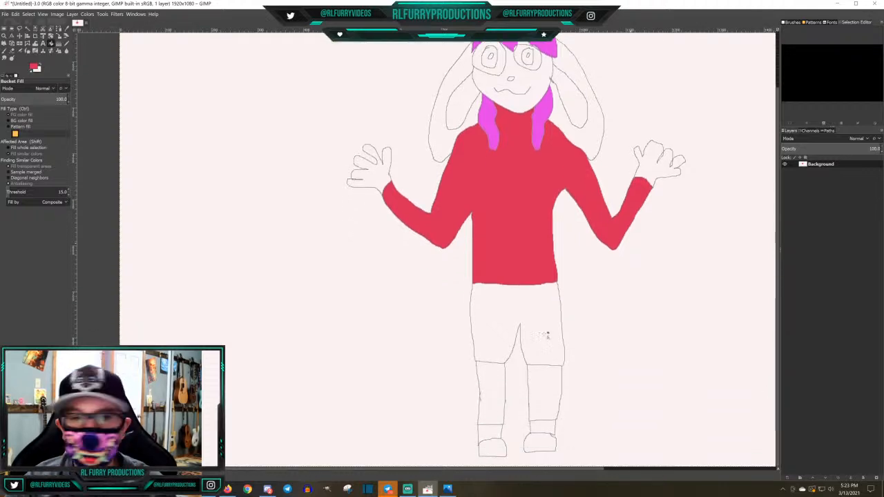
pyautogui.click(33, 66)
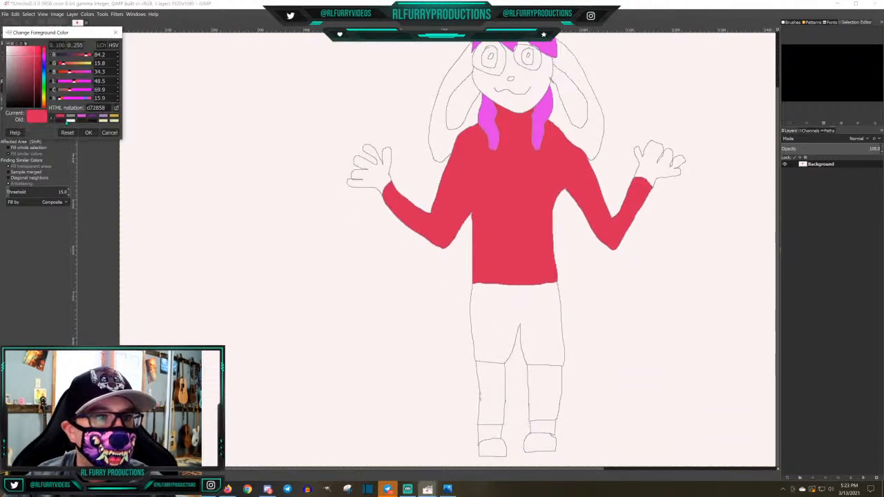
pyautogui.click(81, 121)
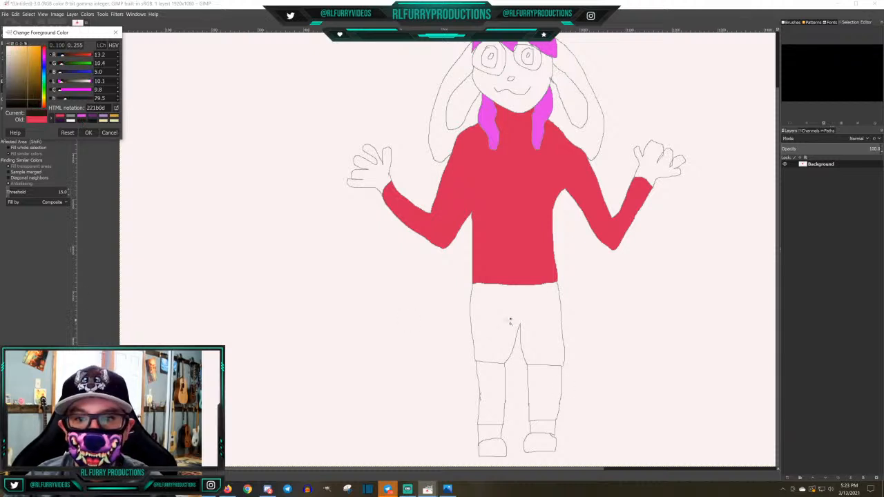
pyautogui.click(509, 322)
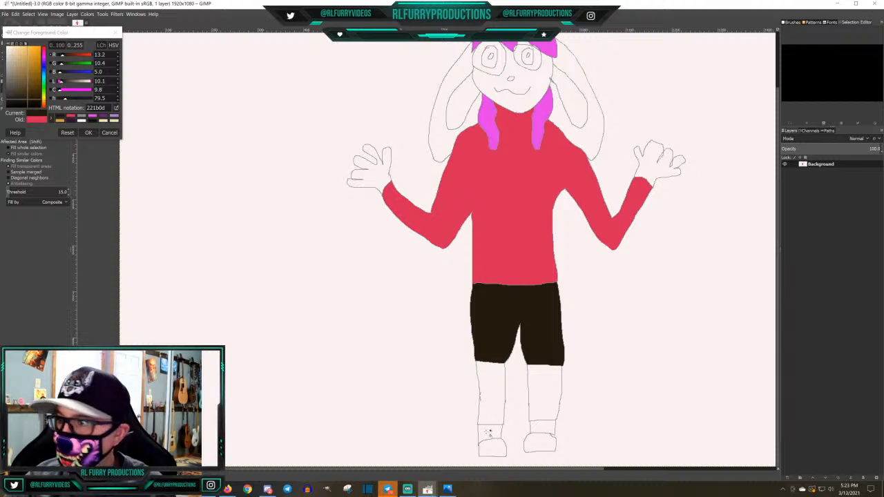
pyautogui.click(489, 433)
pyautogui.click(545, 428)
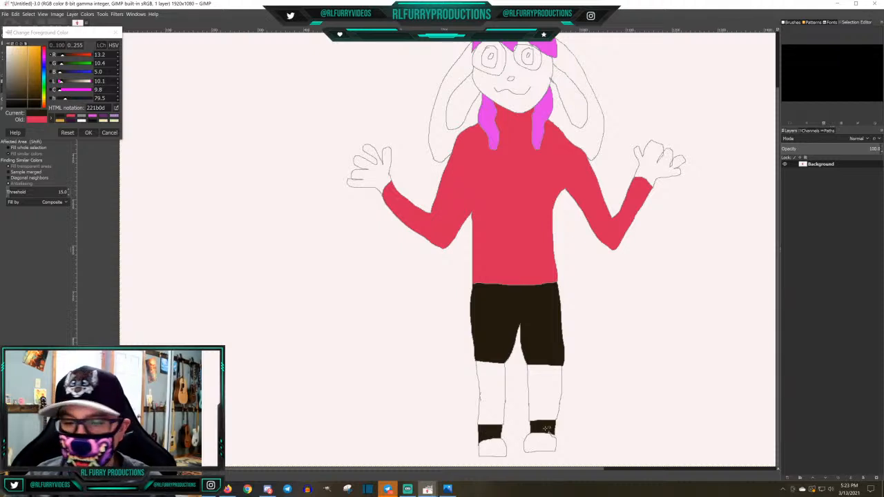
# Set the foreground colour to grey 858c8b and pencil a sole line across each shoe
pyautogui.click(89, 133)
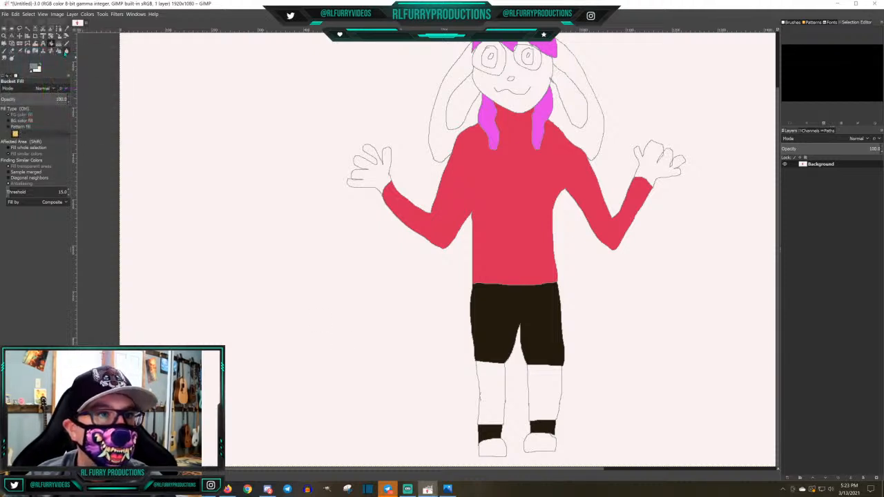
pyautogui.click(67, 43)
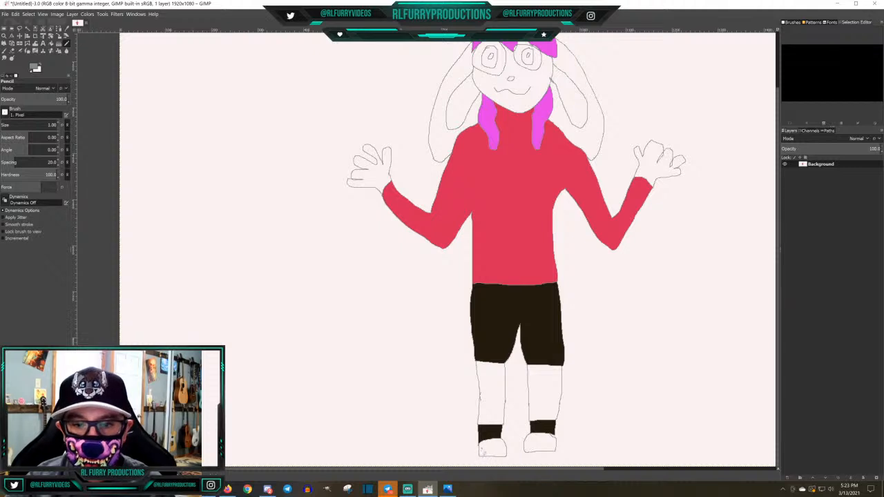
pyautogui.moveTo(480, 453); pyautogui.dragTo(559, 451)
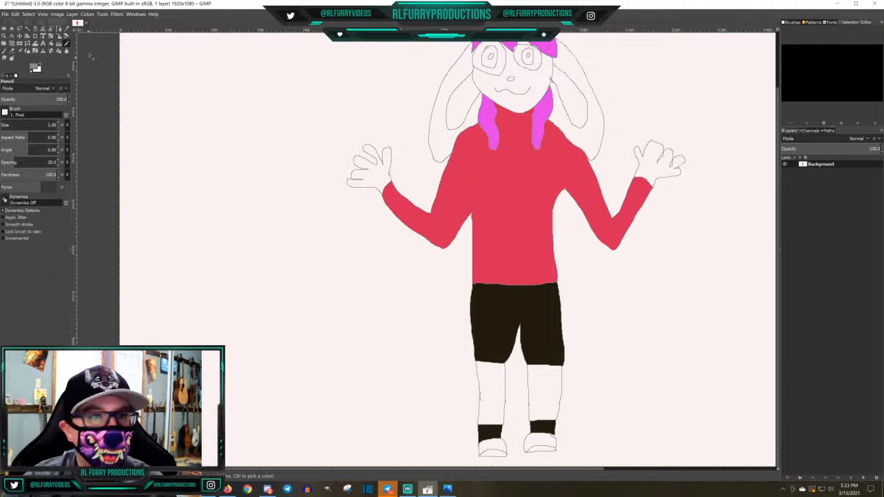
# Bucket-fill the upper part of both shoes, above the sole lines, with dark brown 221b0d
pyautogui.click(33, 68)
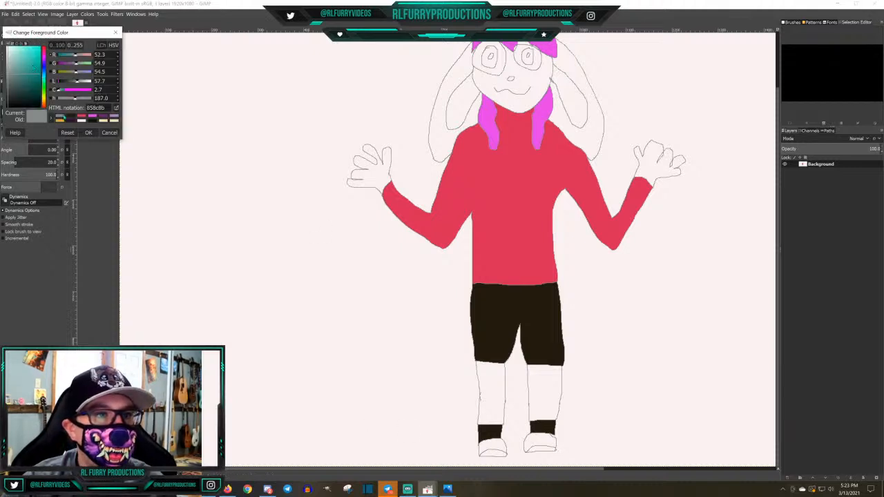
pyautogui.click(72, 118)
pyautogui.click(88, 132)
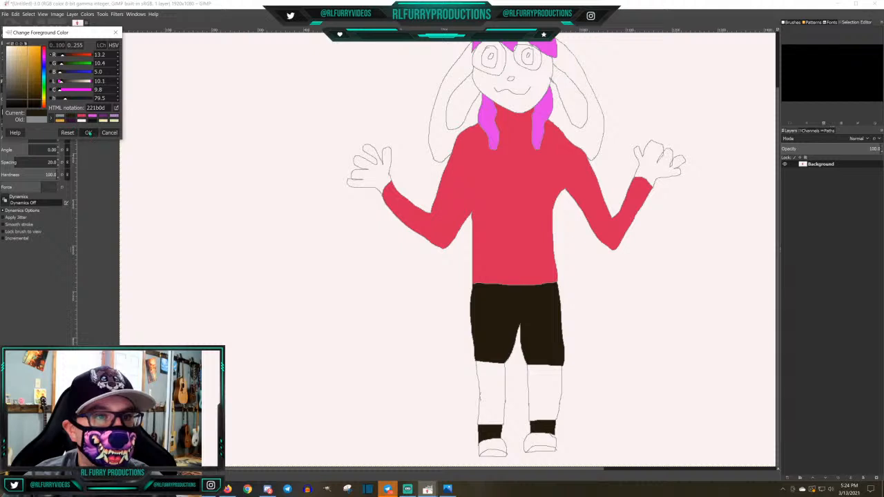
pyautogui.hotkey('shift', 'b')
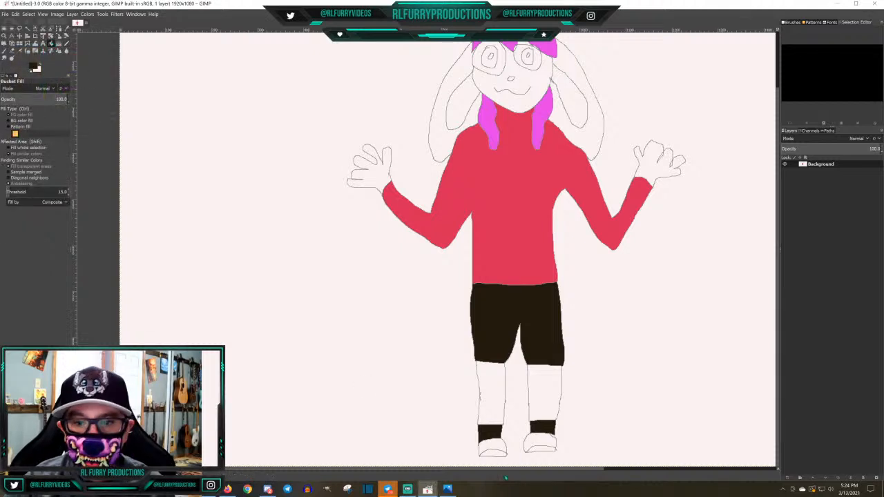
pyautogui.click(493, 447)
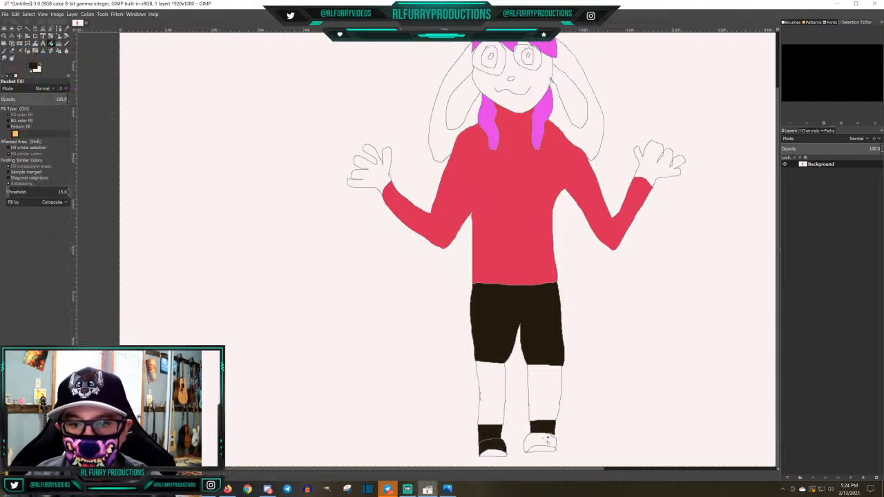
pyautogui.click(546, 440)
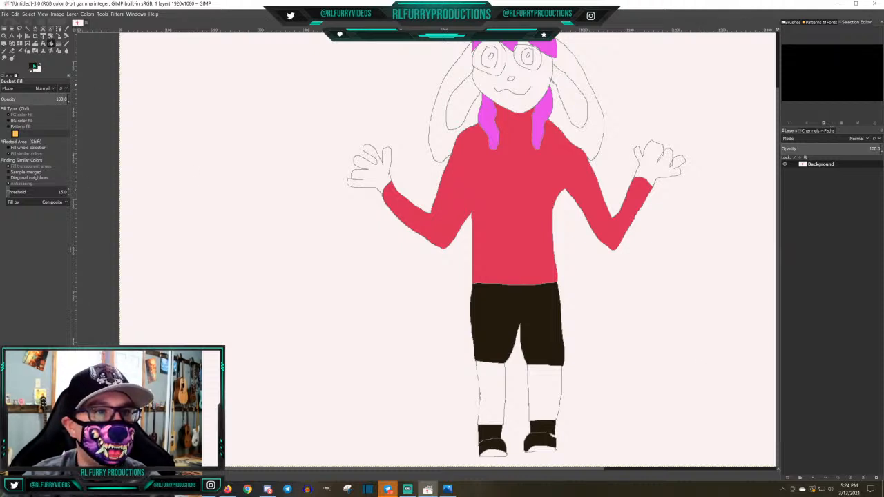
# Mix the light orange df9a6f as foreground colour and bucket-fill both inner ears with it
pyautogui.click(34, 67)
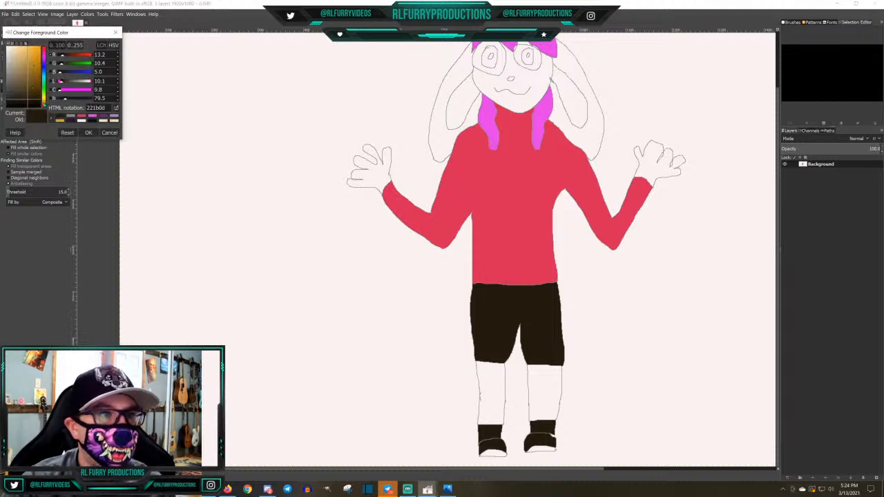
pyautogui.moveTo(43, 102); pyautogui.dragTo(44, 106)
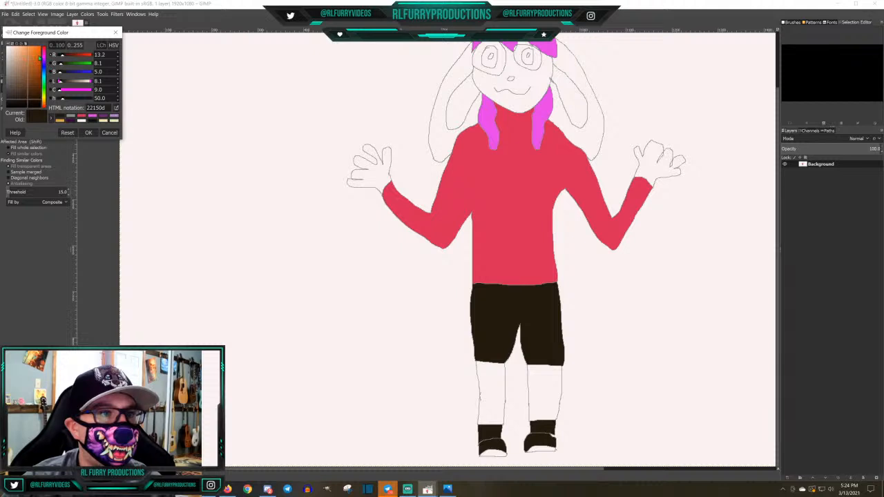
pyautogui.click(26, 57)
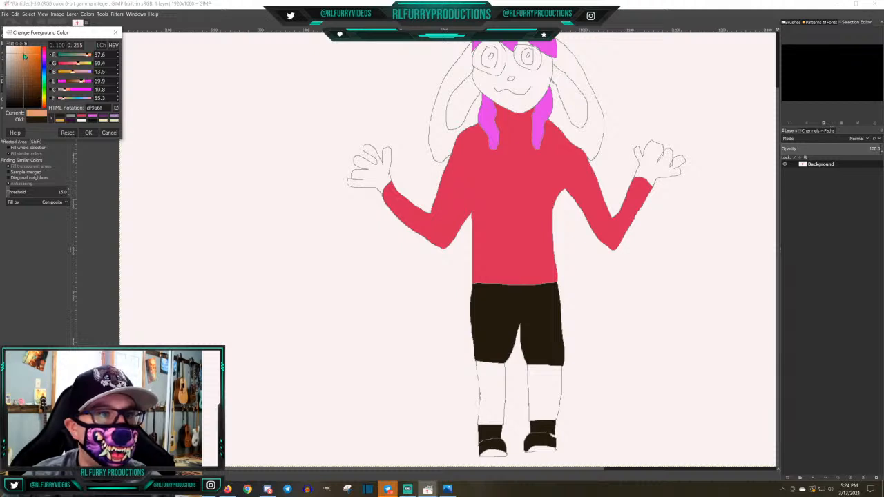
pyautogui.click(88, 133)
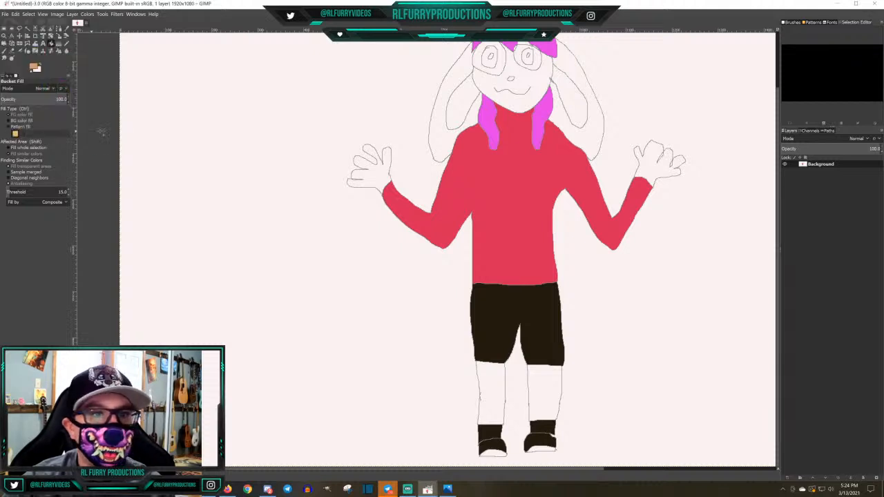
pyautogui.click(464, 100)
pyautogui.click(578, 105)
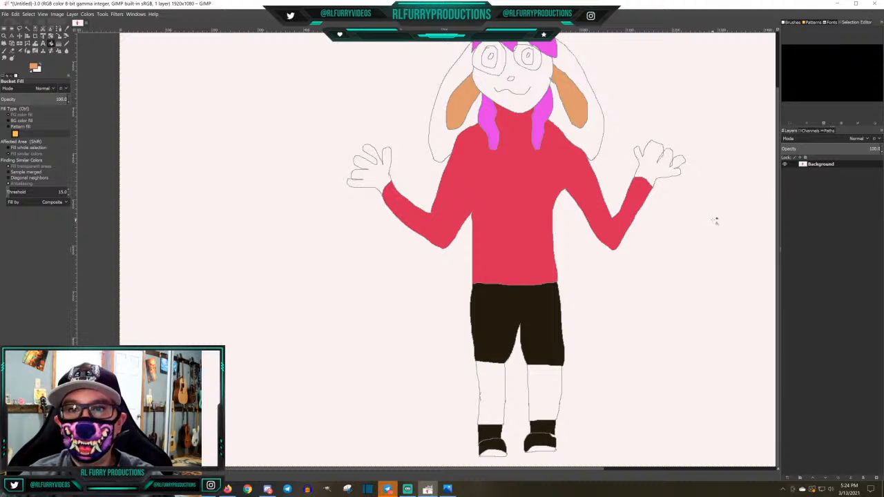
# Restore dark brown 221b0d as the foreground colour and bucket-fill the nose
pyautogui.click(33, 67)
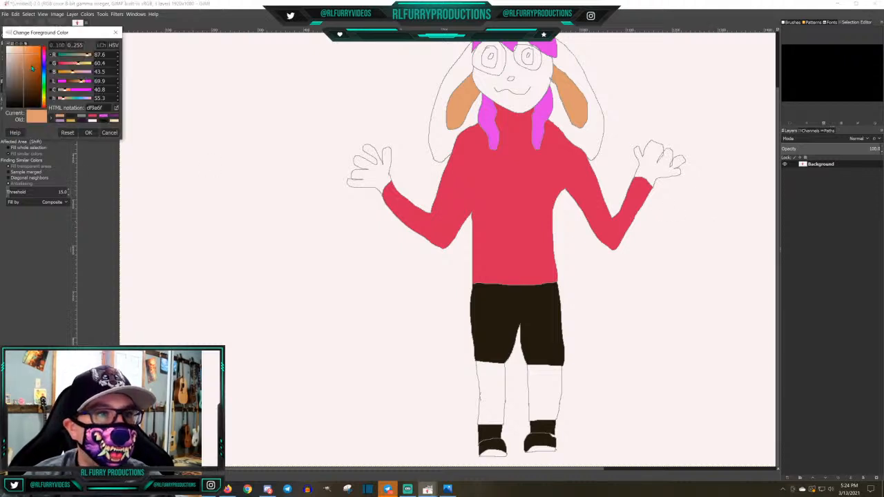
pyautogui.click(72, 118)
pyautogui.click(89, 132)
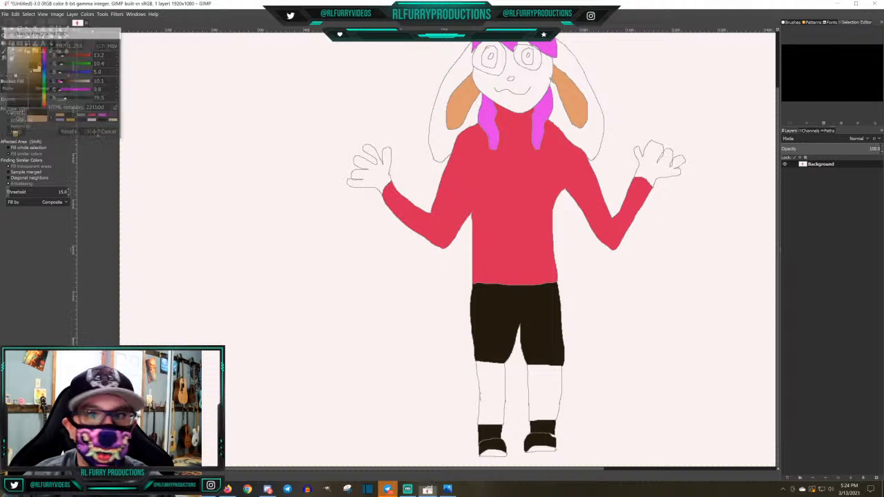
pyautogui.click(511, 80)
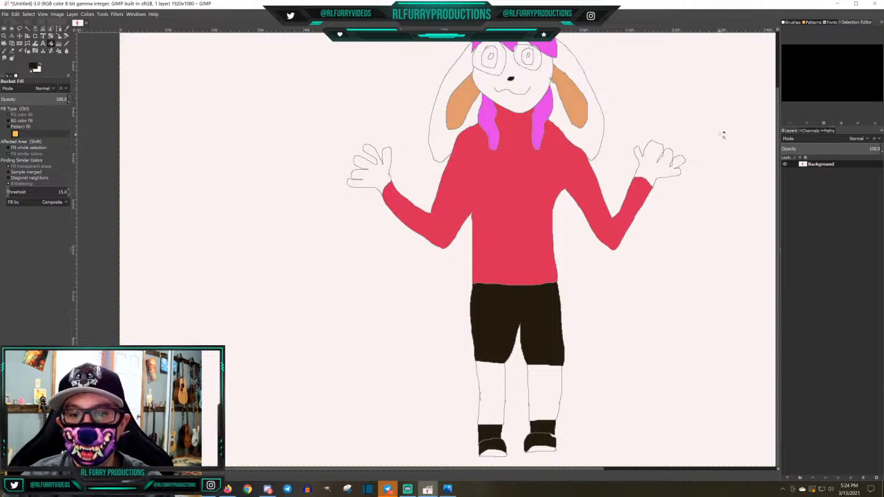
# Set the foreground colour to green 25d28c and bucket-fill the irises of both eyes around the pupils
pyautogui.keyDown('ctrl'); pyautogui.scroll(1, 723, 133); pyautogui.keyUp('ctrl')
pyautogui.keyDown('ctrl'); pyautogui.scroll(-2, 724, 134); pyautogui.keyUp('ctrl')
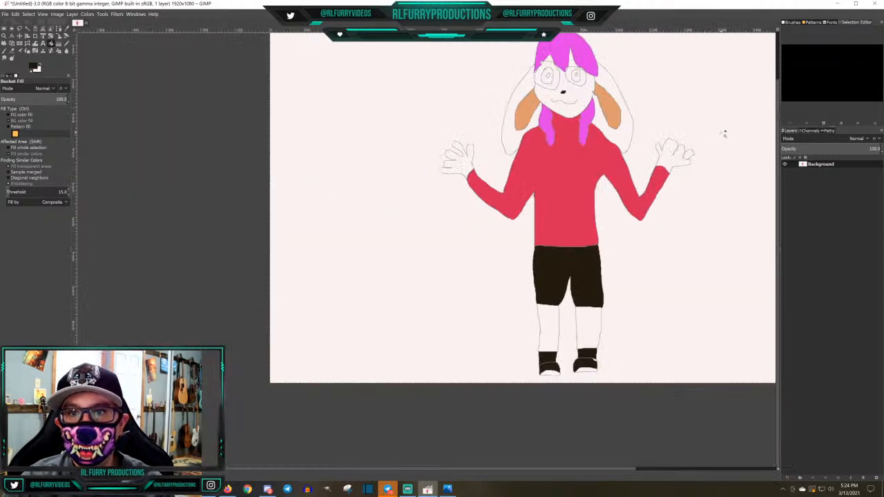
pyautogui.moveTo(779, 108); pyautogui.dragTo(778, 78)
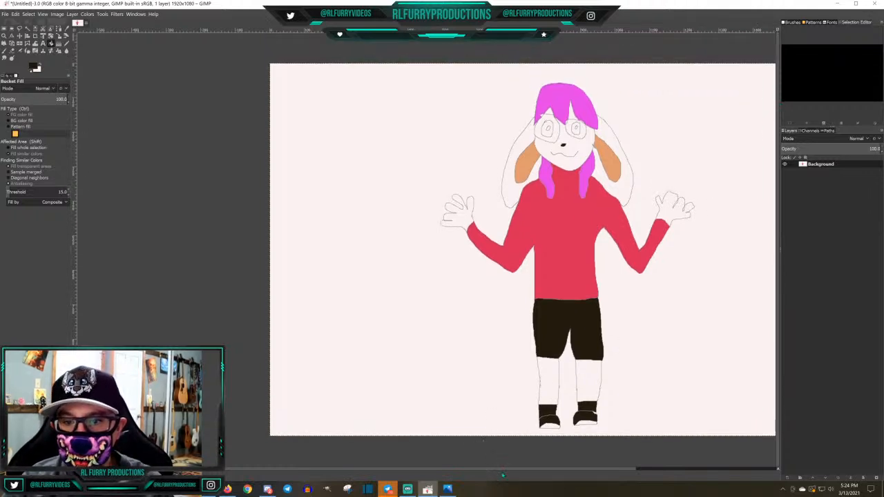
pyautogui.moveTo(492, 469); pyautogui.dragTo(562, 469)
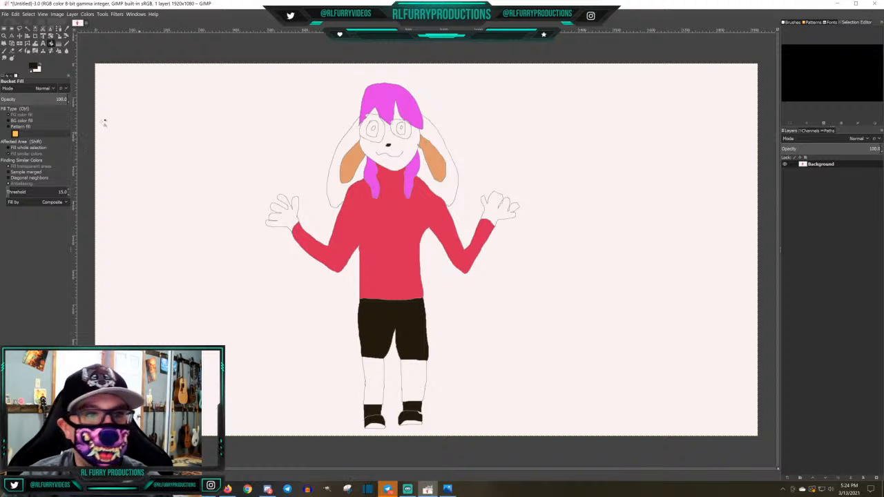
pyautogui.click(33, 66)
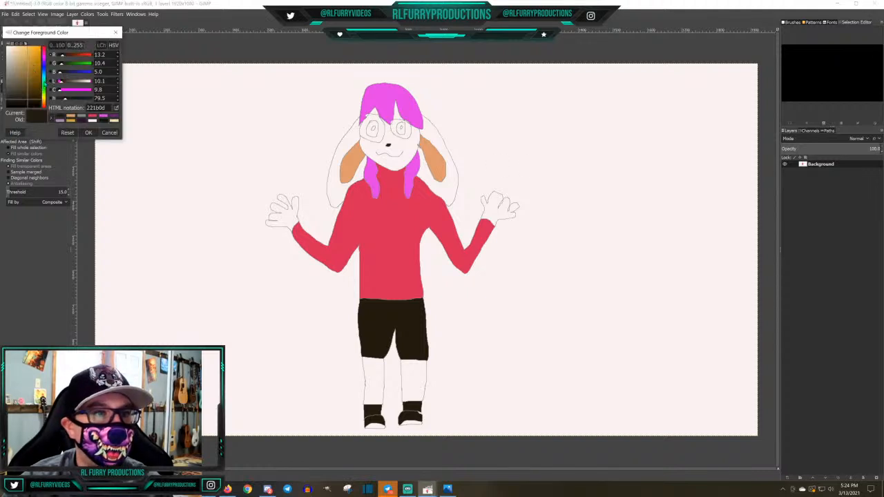
pyautogui.click(44, 86)
pyautogui.click(36, 60)
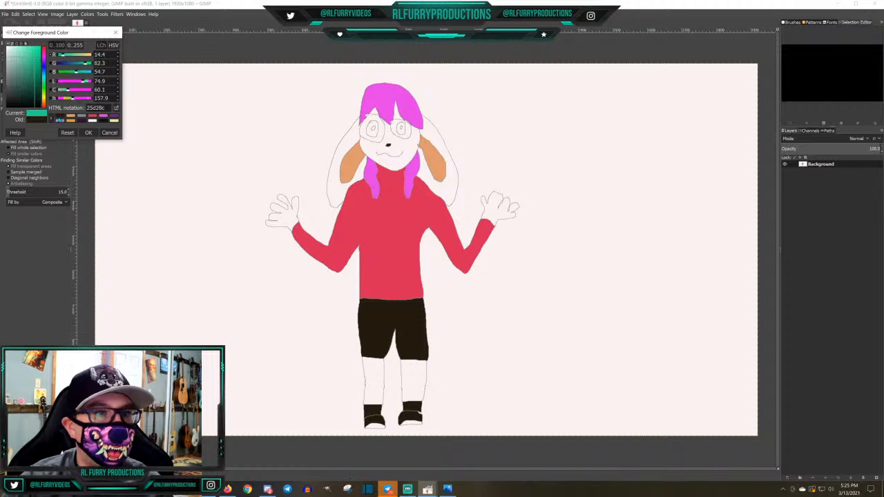
pyautogui.click(88, 133)
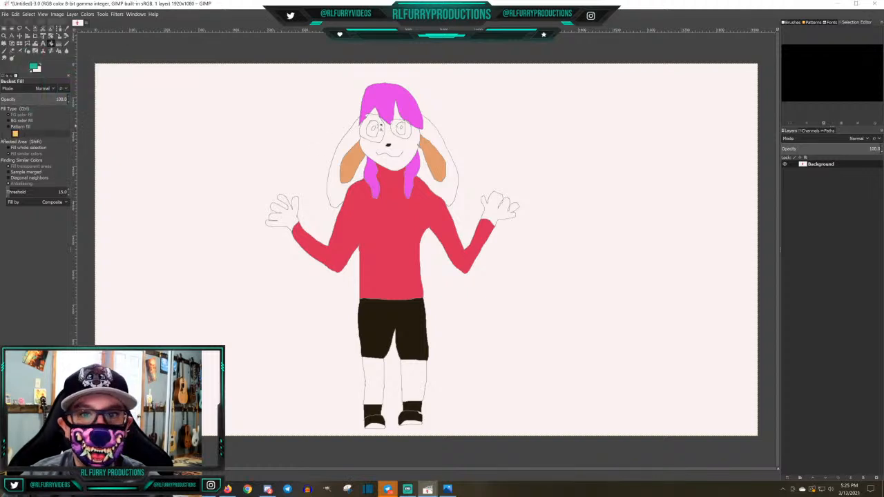
pyautogui.click(372, 128)
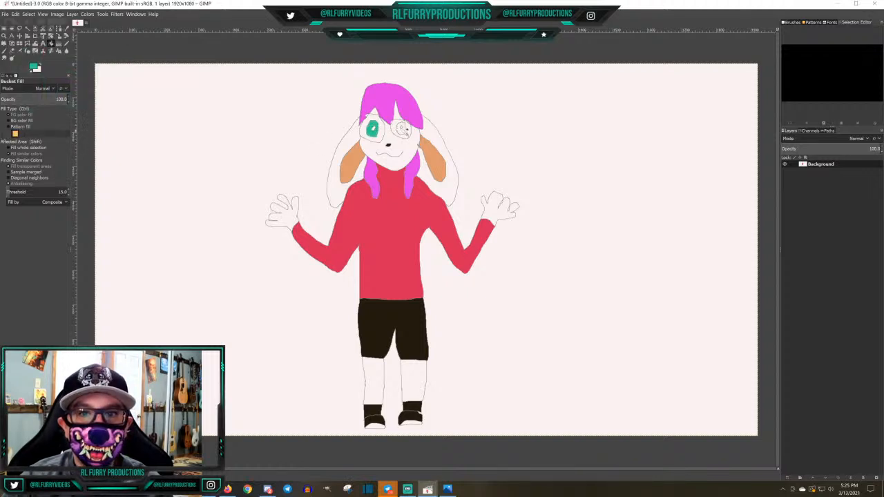
pyautogui.click(401, 128)
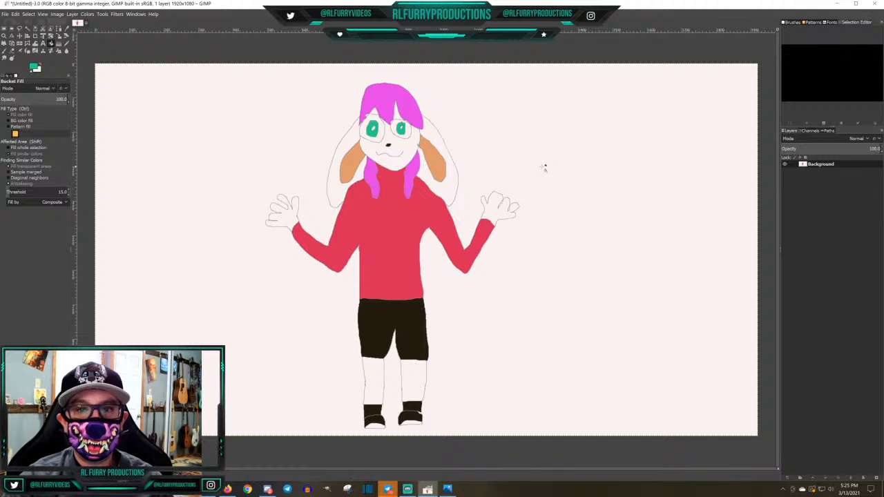
# Save a copy of the drawing as kari.xcf in the Documents folder
pyautogui.click(5, 14)
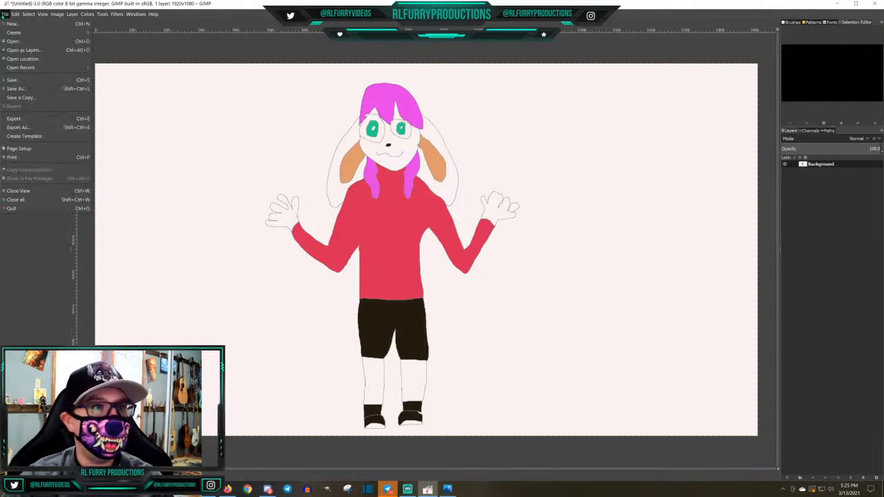
pyautogui.click(25, 99)
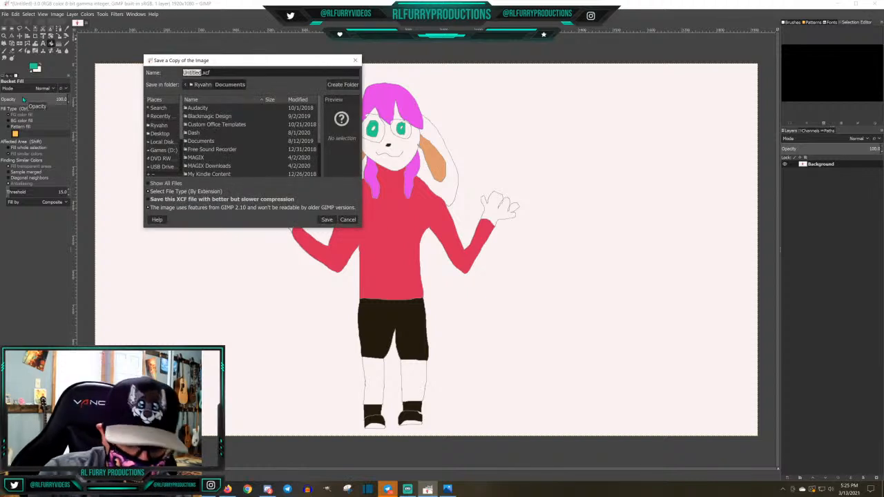
pyautogui.write('kar')
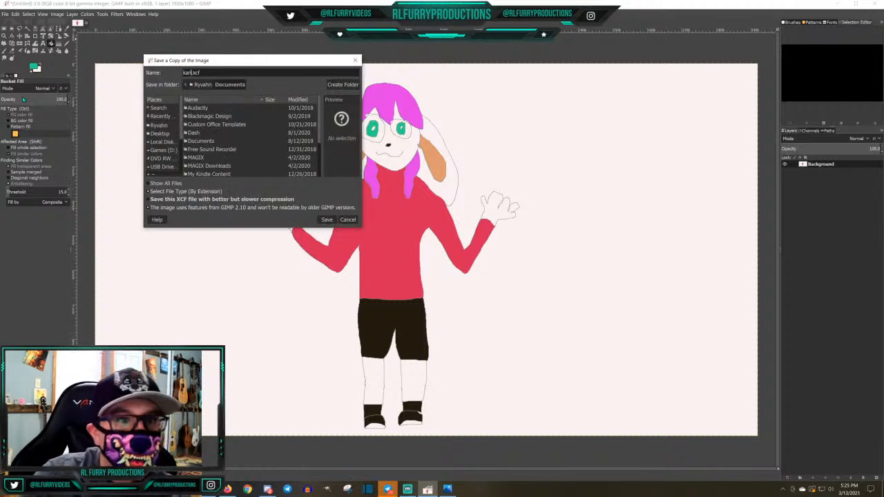
pyautogui.write('i')
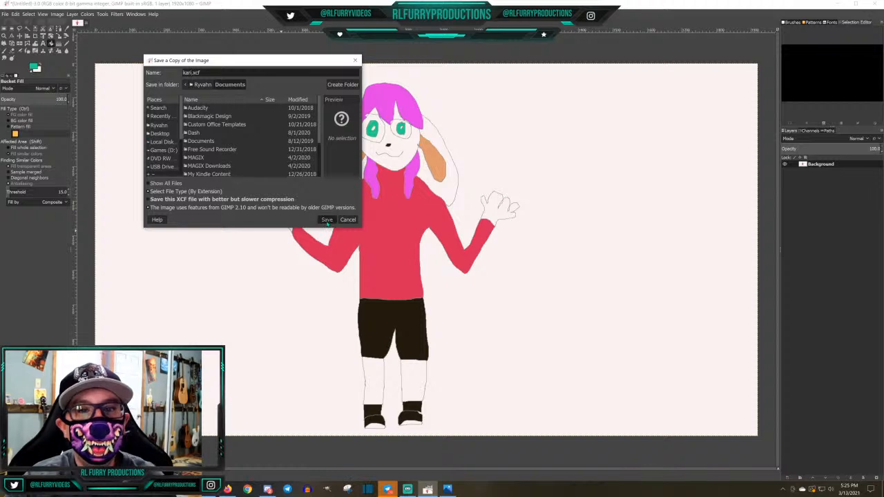
pyautogui.click(326, 220)
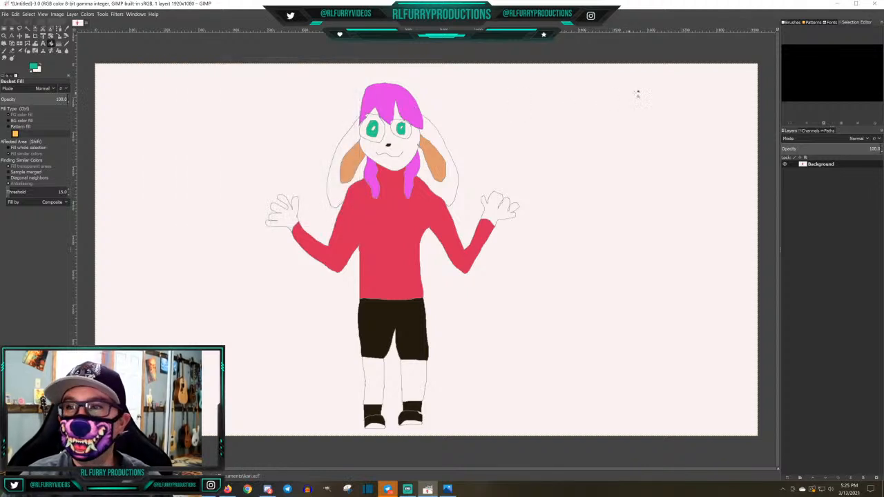
# Close the drawing, saving it as Kari.xcf in the Documents folder and replacing the existing file
pyautogui.click(5, 14)
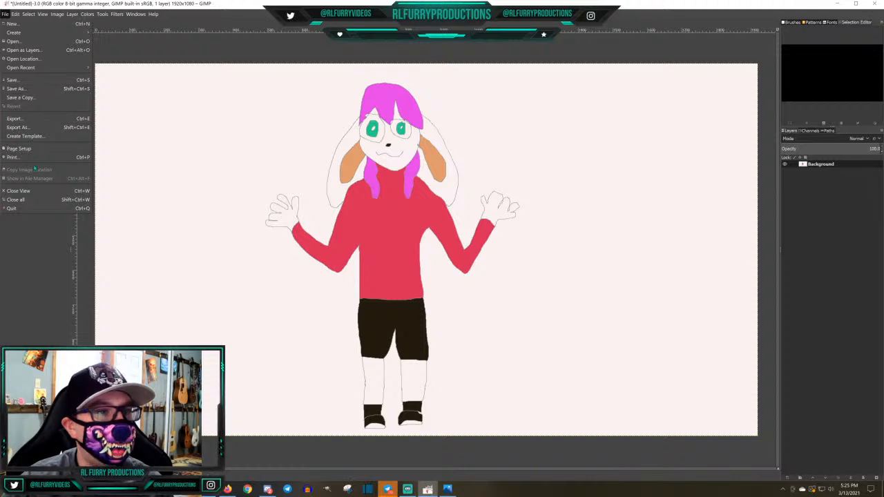
pyautogui.click(17, 190)
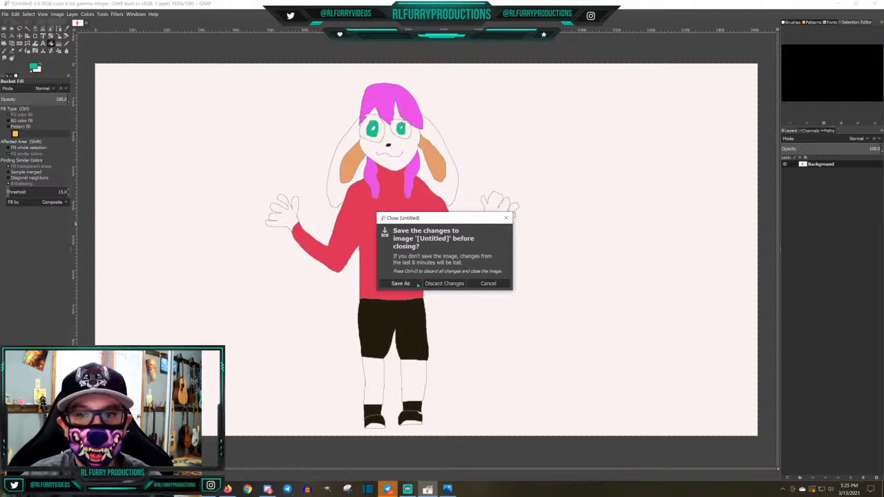
pyautogui.click(415, 284)
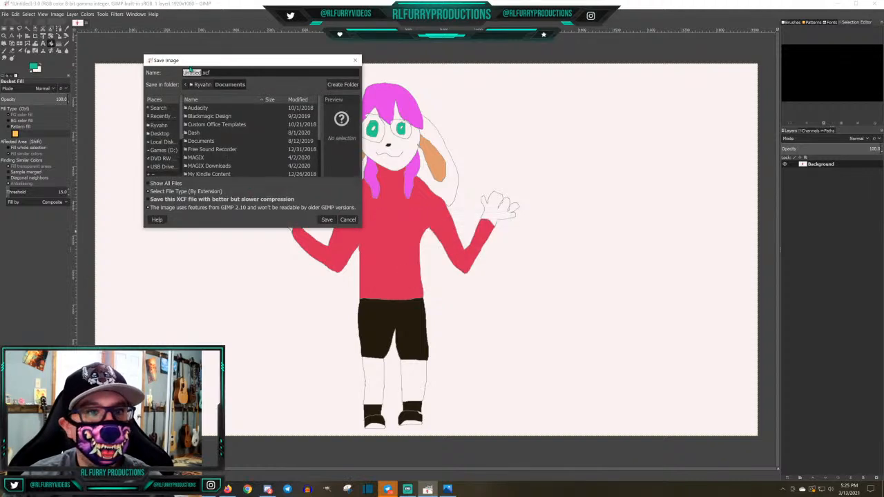
pyautogui.write('Kari')
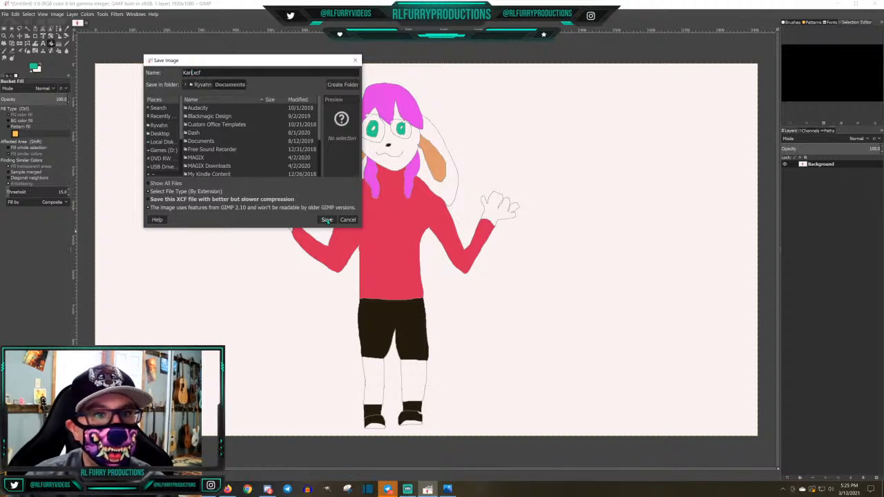
pyautogui.click(327, 219)
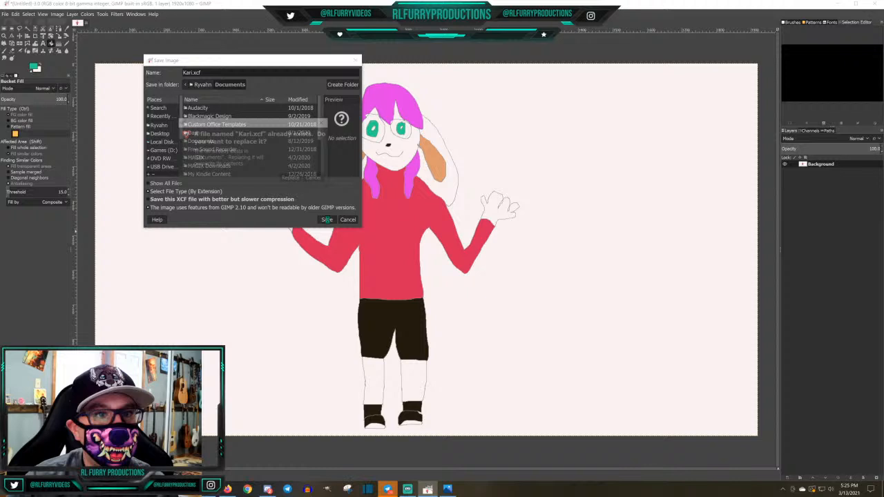
pyautogui.click(292, 180)
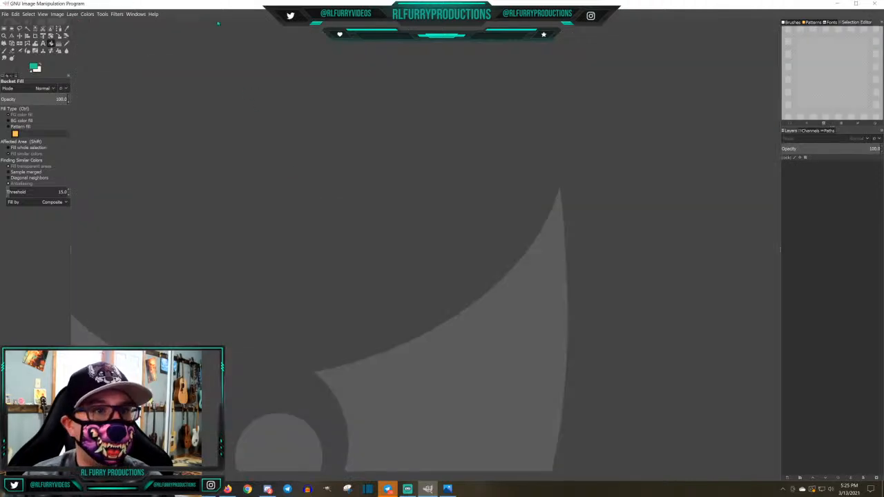
# Create a new blank image of 1920 × 1080 pixels
pyautogui.click(5, 14)
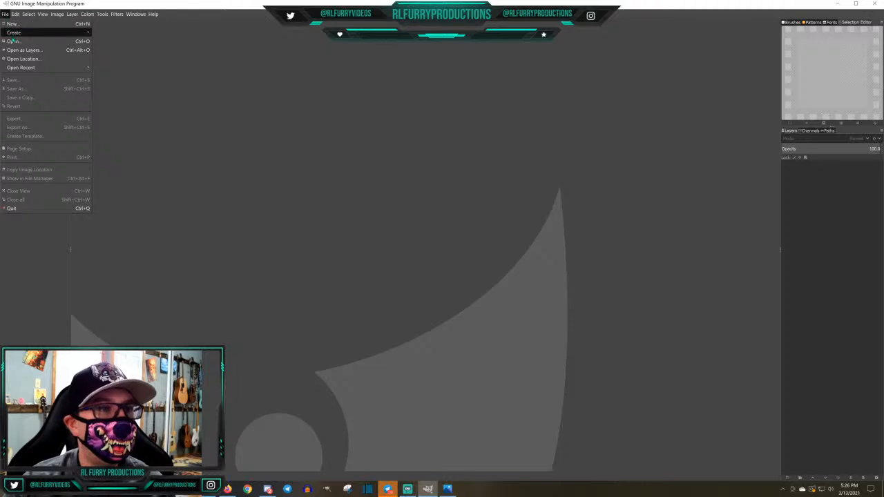
pyautogui.click(12, 24)
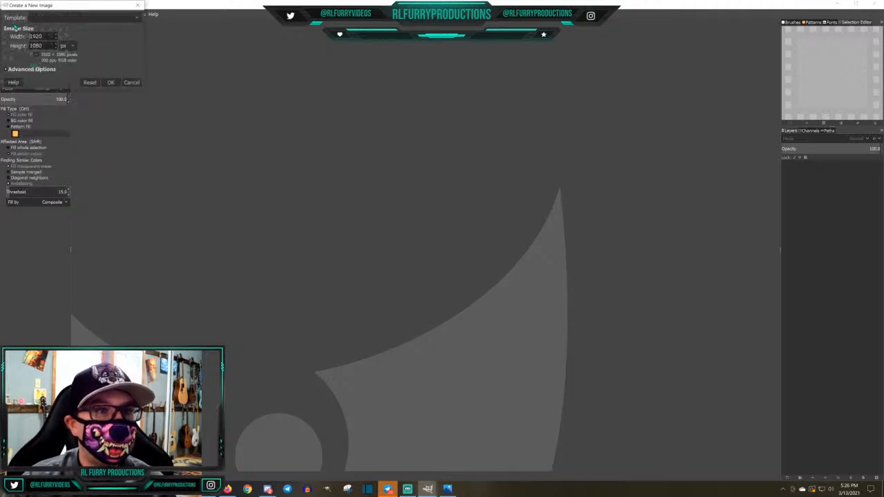
pyautogui.press('Return')
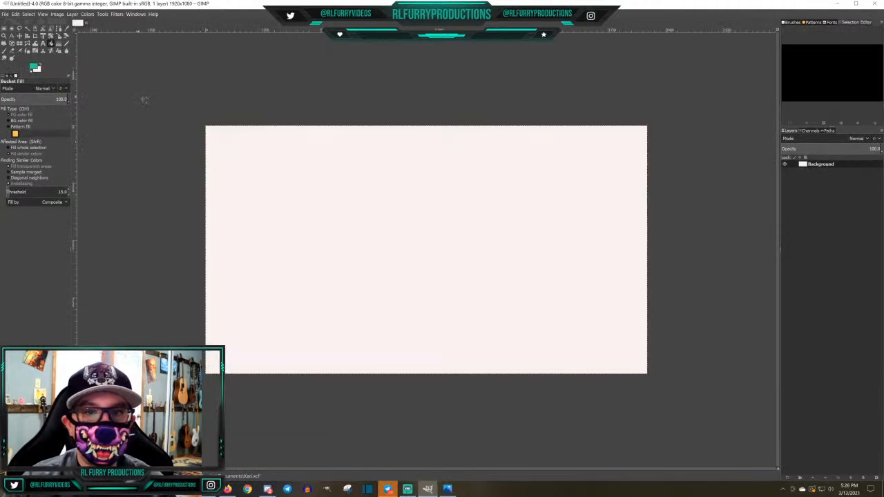
# Bring up the Mastrone.png reference sheet over the blank canvas, examine the character's views and markings, and put it away
pyautogui.scroll(1, 417, 218)
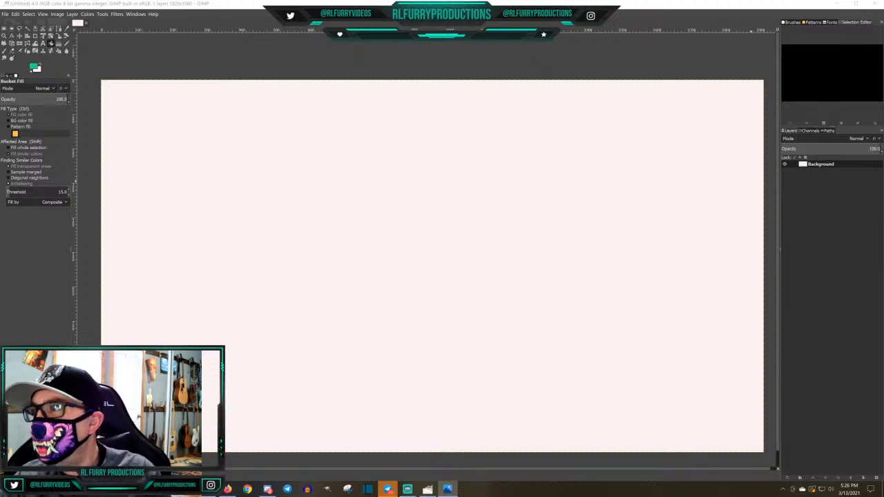
pyautogui.moveTo(883, 68); pyautogui.dragTo(589, 73)
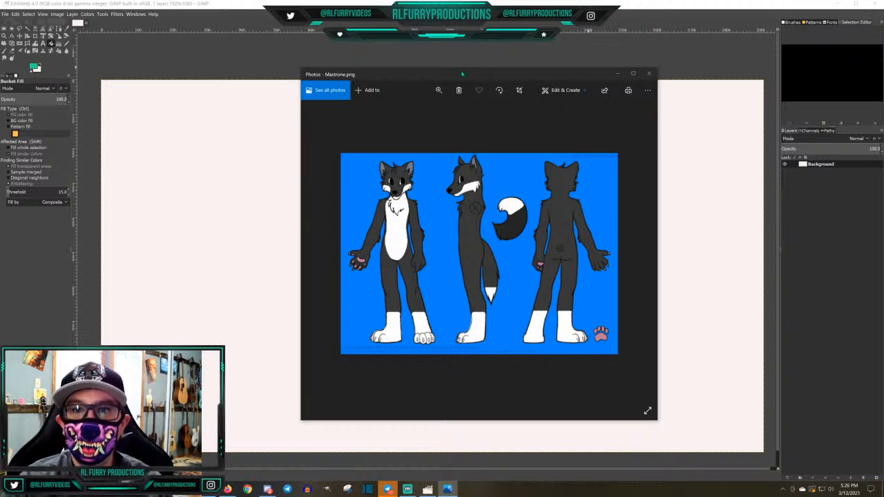
pyautogui.moveTo(462, 74); pyautogui.dragTo(883, 77)
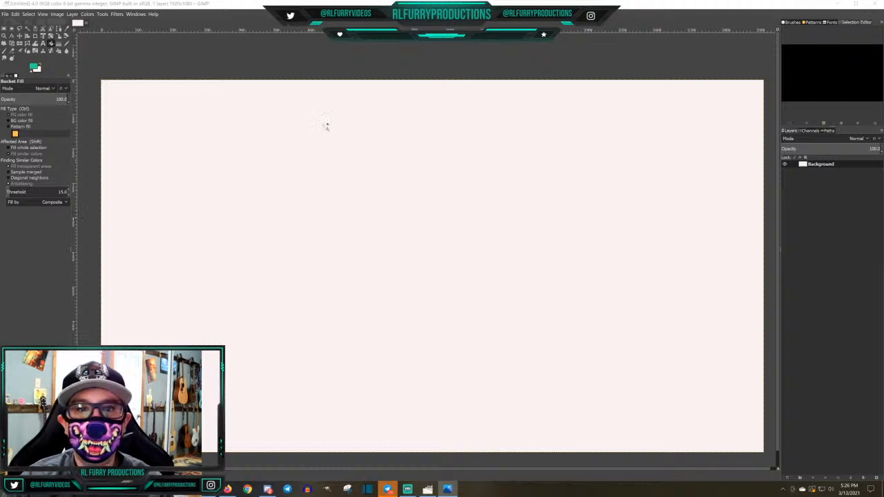
# With the Pencil in grey 858c8b, draw the outline of a pointed ear near the canvas's upper middle
pyautogui.click(66, 43)
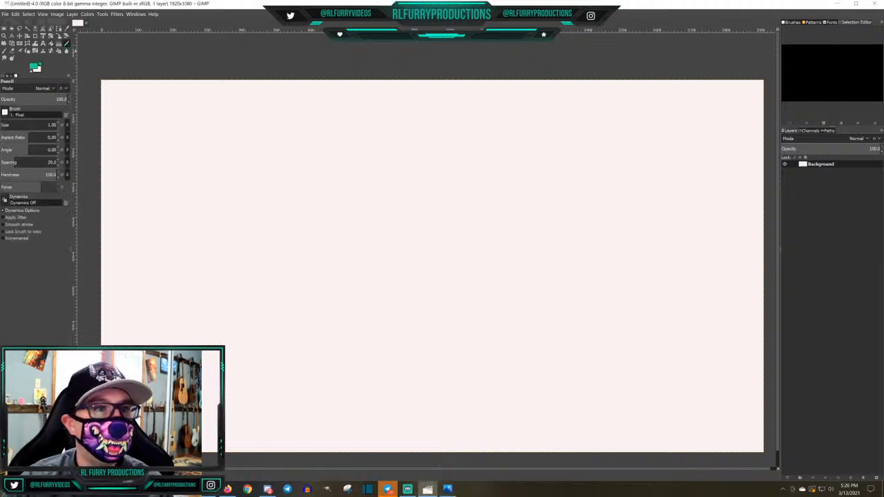
pyautogui.click(35, 67)
pyautogui.click(95, 117)
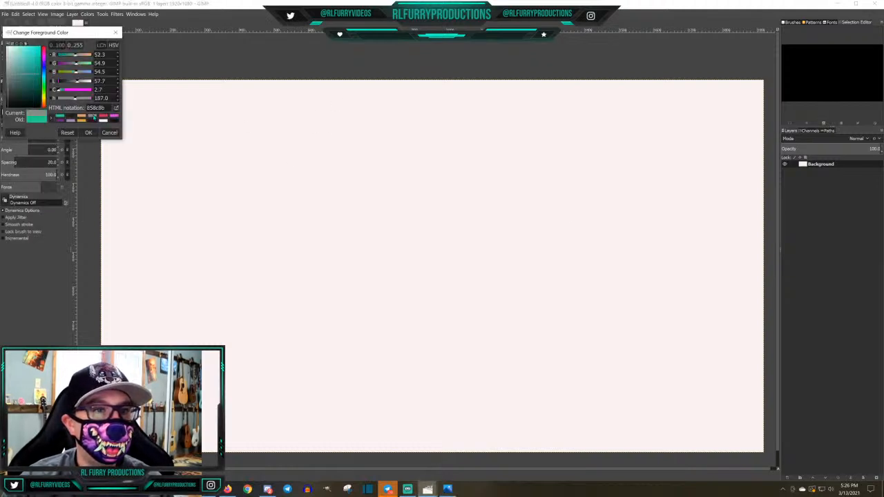
pyautogui.click(88, 132)
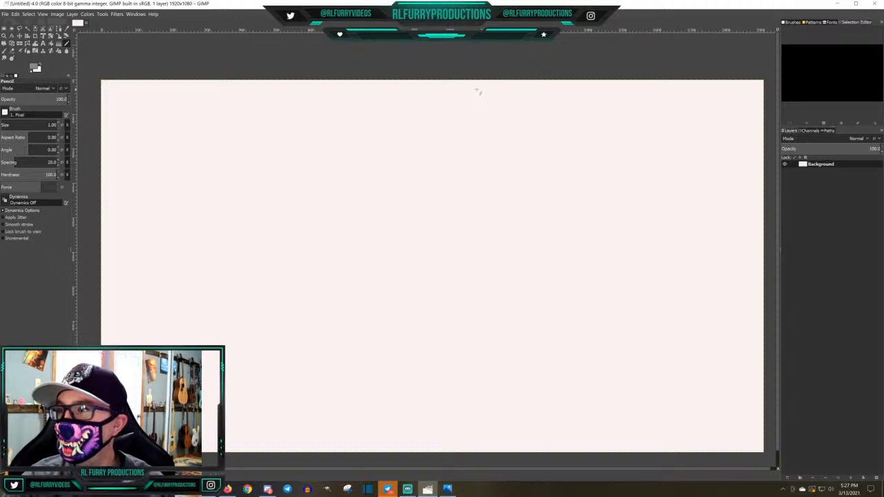
pyautogui.moveTo(483, 87)
pyautogui.mouseDown()
pyautogui.moveTo(466, 93)
pyautogui.moveTo(455, 114)
pyautogui.mouseUp()
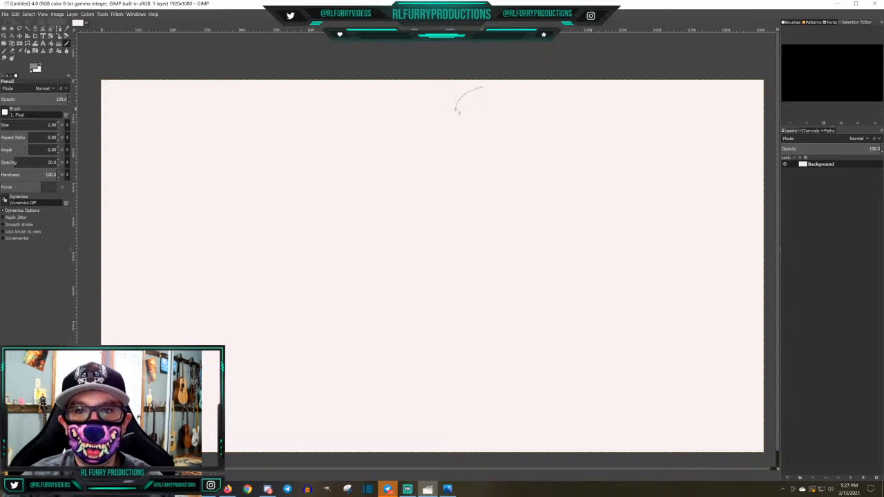
pyautogui.moveTo(483, 87)
pyautogui.mouseDown()
pyautogui.moveTo(487, 117)
pyautogui.moveTo(478, 134)
pyautogui.mouseUp()
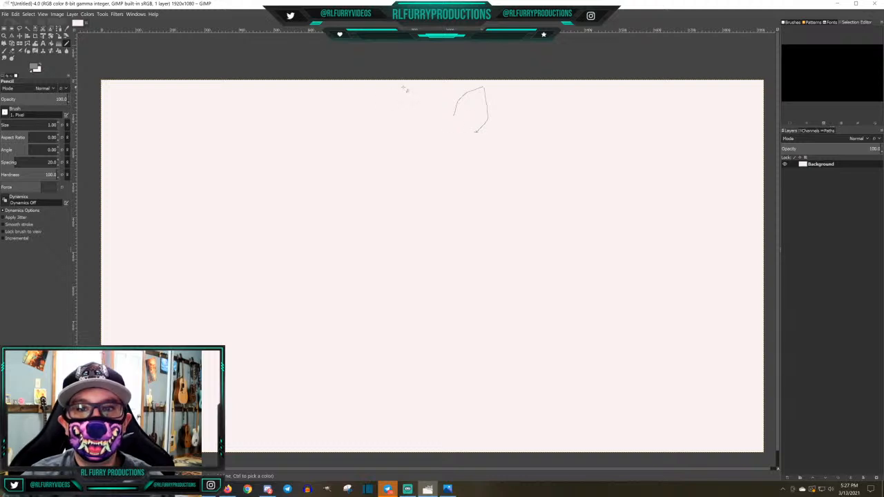
pyautogui.moveTo(405, 89); pyautogui.dragTo(422, 121)
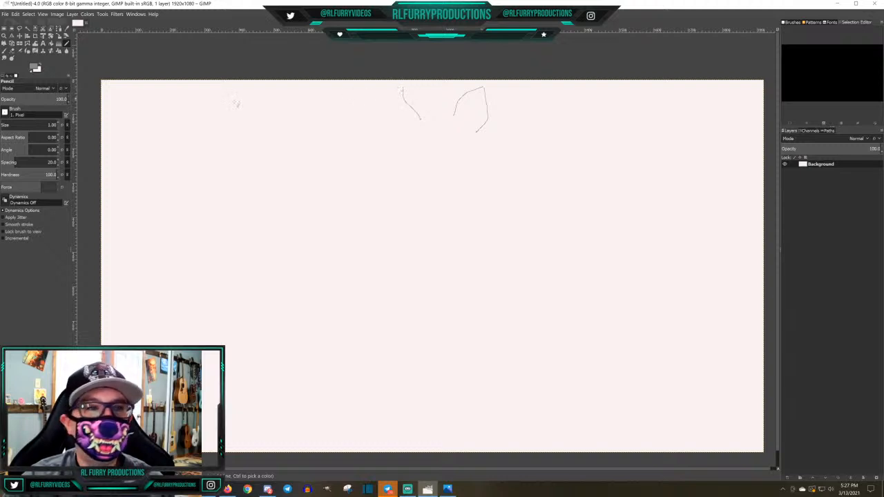
pyautogui.click(13, 52)
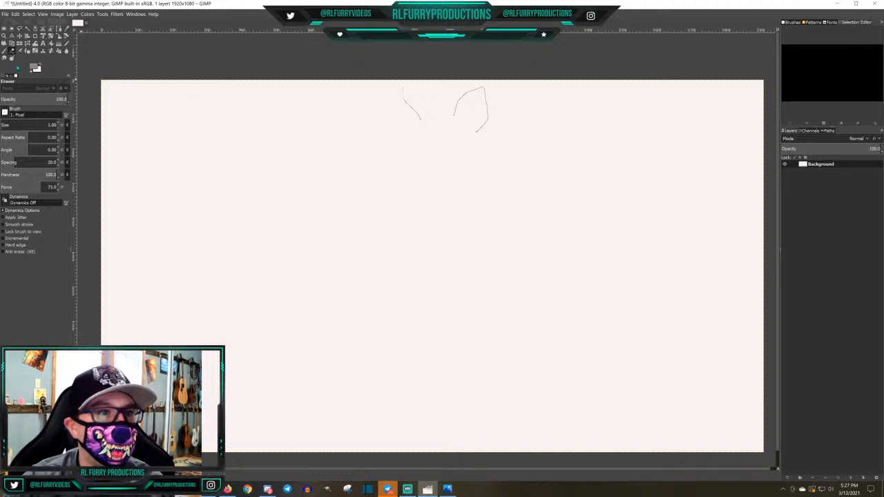
pyautogui.click(60, 124)
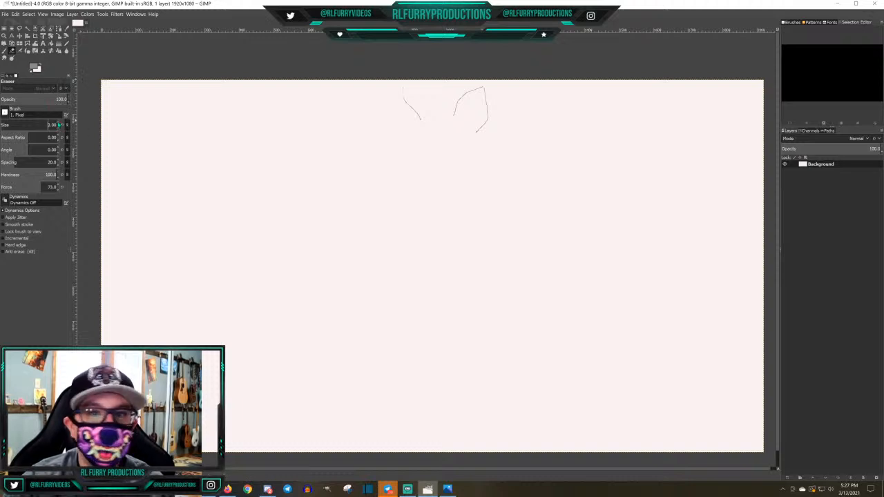
pyautogui.moveTo(403, 88)
pyautogui.mouseDown()
pyautogui.moveTo(420, 114)
pyautogui.moveTo(407, 102)
pyautogui.mouseUp()
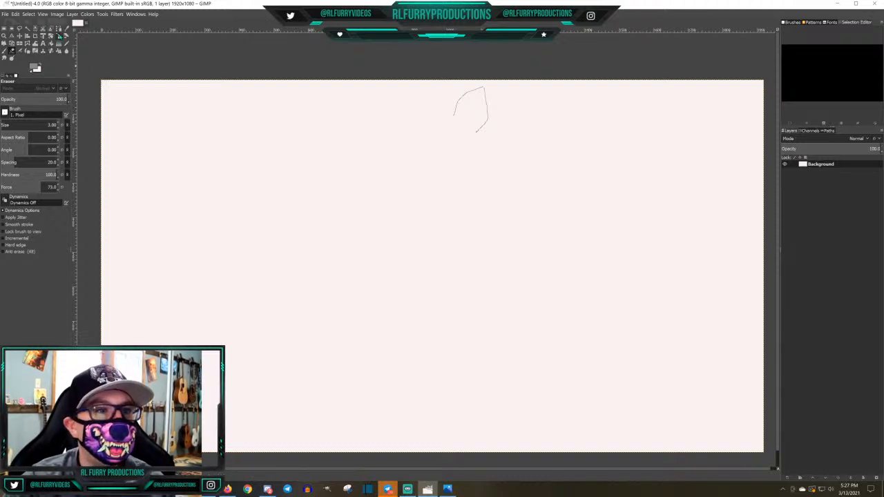
# Pencil the matching left ear, with brush size 3 for its inner edge and size 1 for the rest of the outline
pyautogui.click(67, 42)
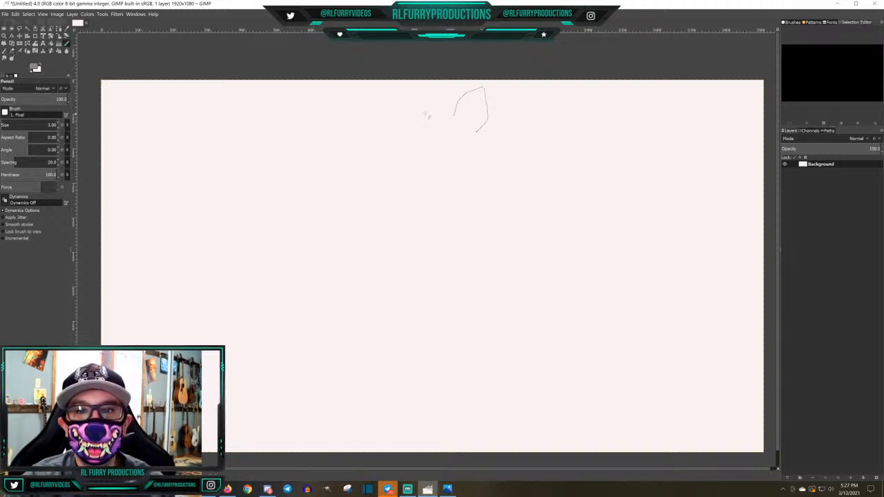
pyautogui.moveTo(427, 116); pyautogui.dragTo(407, 91)
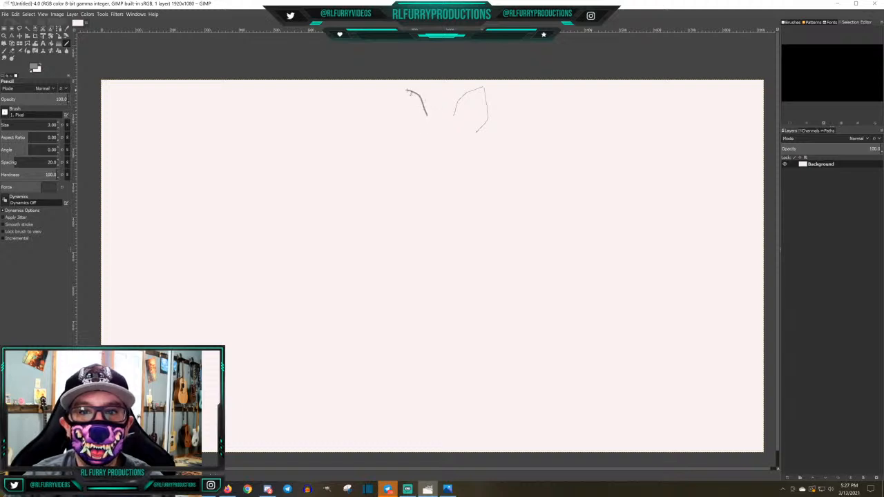
pyautogui.doubleClick(59, 128)
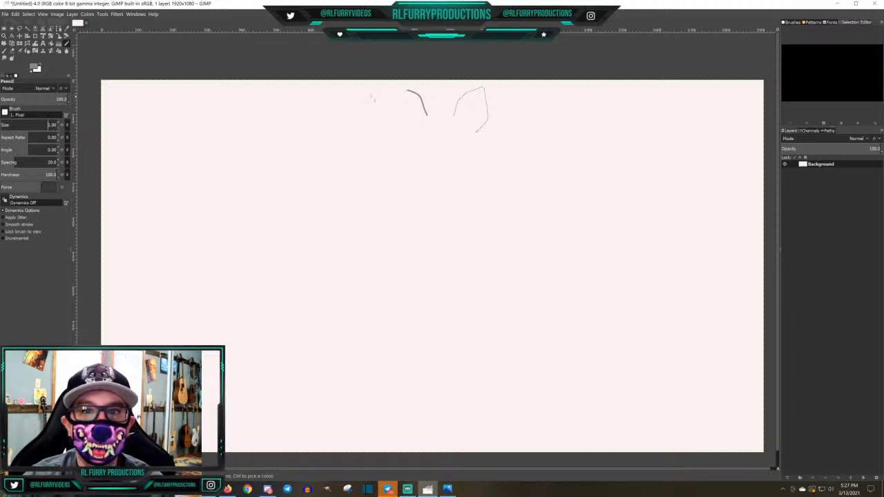
pyautogui.moveTo(407, 91)
pyautogui.mouseDown()
pyautogui.moveTo(394, 91)
pyautogui.moveTo(394, 112)
pyautogui.moveTo(412, 136)
pyautogui.mouseUp()
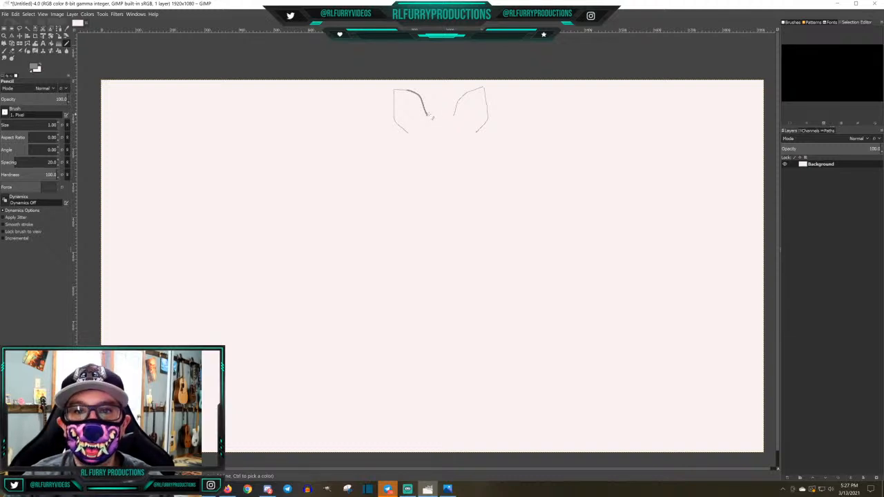
# Complete the head outline with a jagged hair tuft between the ears, inner-ear shapes, rounded cheeks and a narrow chin
pyautogui.moveTo(424, 112); pyautogui.dragTo(457, 116)
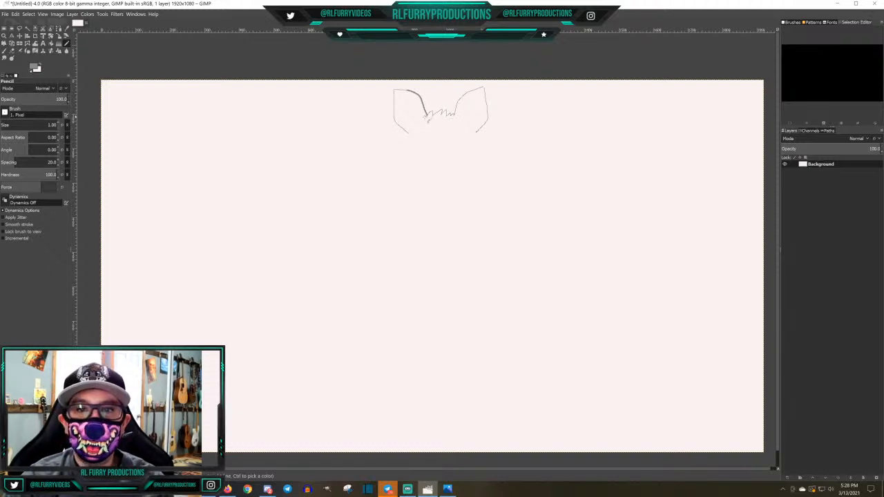
pyautogui.moveTo(426, 120)
pyautogui.mouseDown()
pyautogui.moveTo(411, 128)
pyautogui.moveTo(404, 102)
pyautogui.moveTo(426, 121)
pyautogui.moveTo(471, 127)
pyautogui.moveTo(484, 102)
pyautogui.moveTo(464, 114)
pyautogui.moveTo(468, 122)
pyautogui.mouseUp()
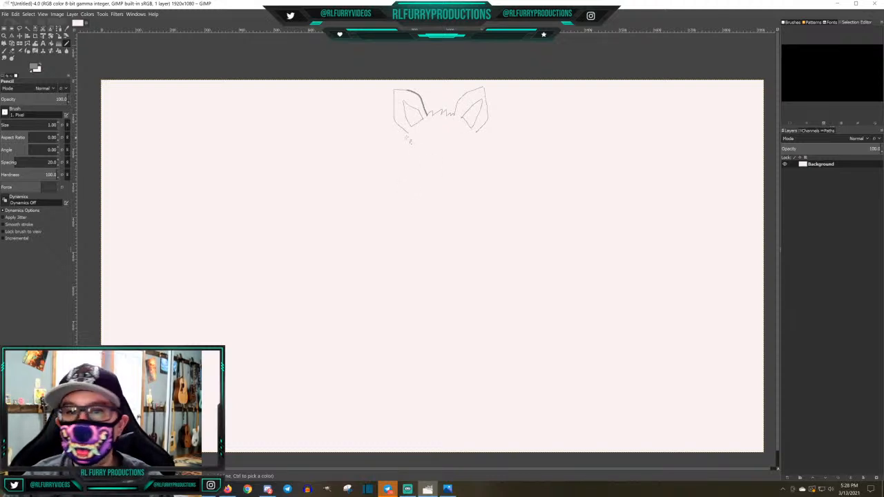
pyautogui.moveTo(407, 134); pyautogui.dragTo(398, 161)
pyautogui.click(407, 159)
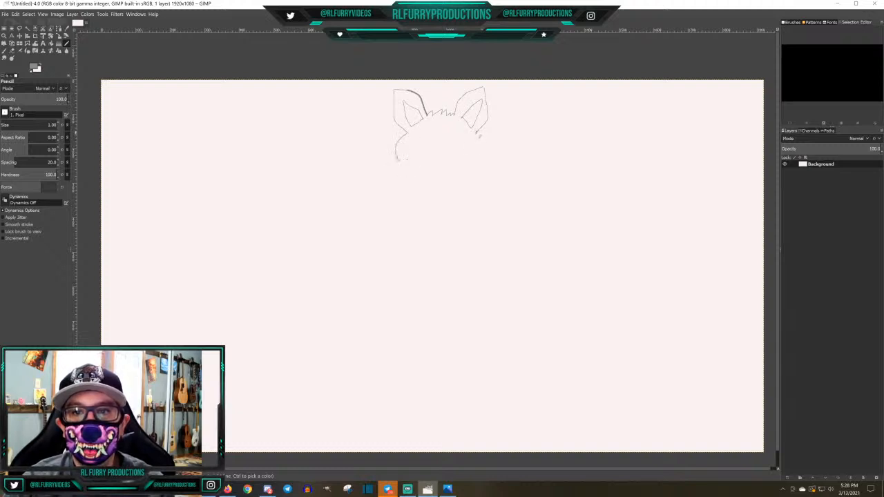
pyautogui.moveTo(478, 136)
pyautogui.mouseDown()
pyautogui.moveTo(481, 161)
pyautogui.moveTo(444, 192)
pyautogui.moveTo(420, 167)
pyautogui.moveTo(397, 161)
pyautogui.mouseUp()
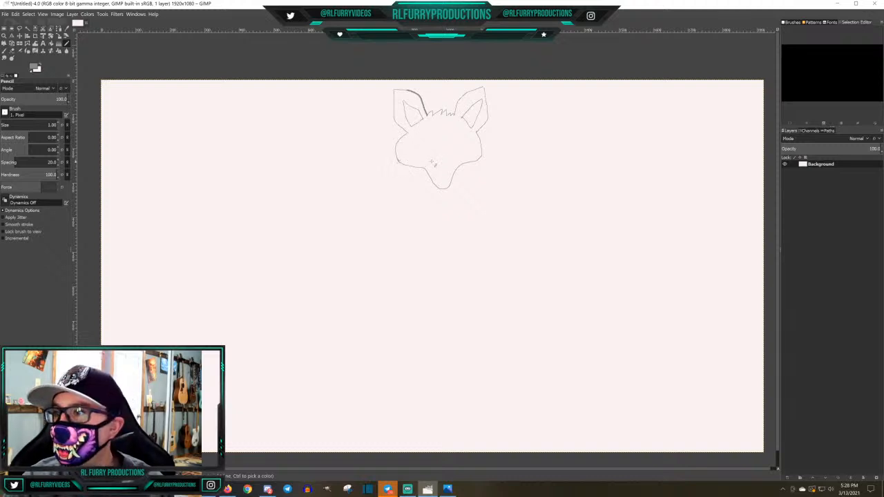
# Draw the face's features: two round eyes, a small oval nose below them and a smiling mouth with front teeth
pyautogui.moveTo(427, 136)
pyautogui.mouseDown()
pyautogui.moveTo(420, 145)
pyautogui.moveTo(430, 145)
pyautogui.moveTo(424, 133)
pyautogui.moveTo(455, 143)
pyautogui.moveTo(449, 134)
pyautogui.mouseUp()
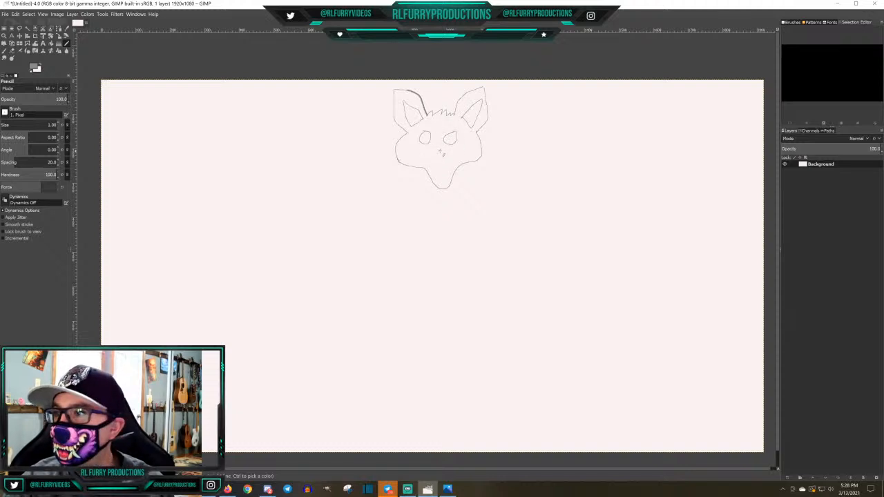
pyautogui.moveTo(440, 152)
pyautogui.mouseDown()
pyautogui.moveTo(436, 159)
pyautogui.moveTo(447, 153)
pyautogui.moveTo(439, 150)
pyautogui.mouseUp()
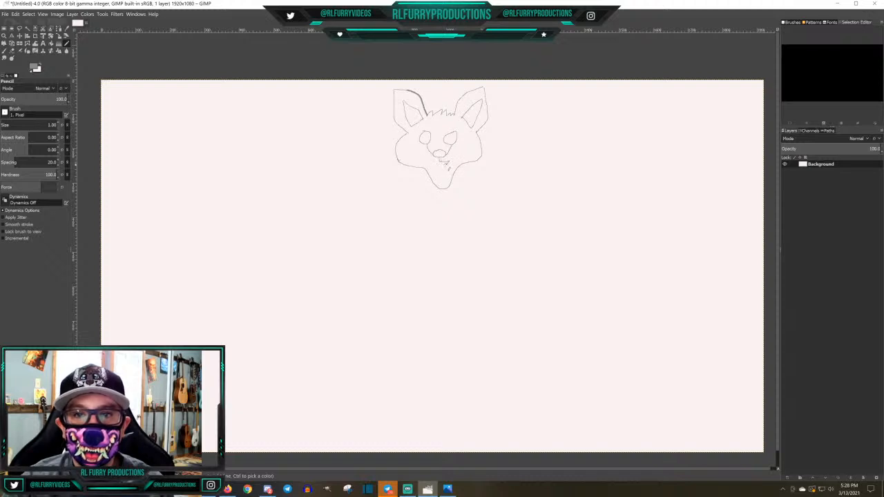
pyautogui.moveTo(445, 164)
pyautogui.mouseDown()
pyautogui.moveTo(431, 163)
pyautogui.moveTo(439, 162)
pyautogui.mouseUp()
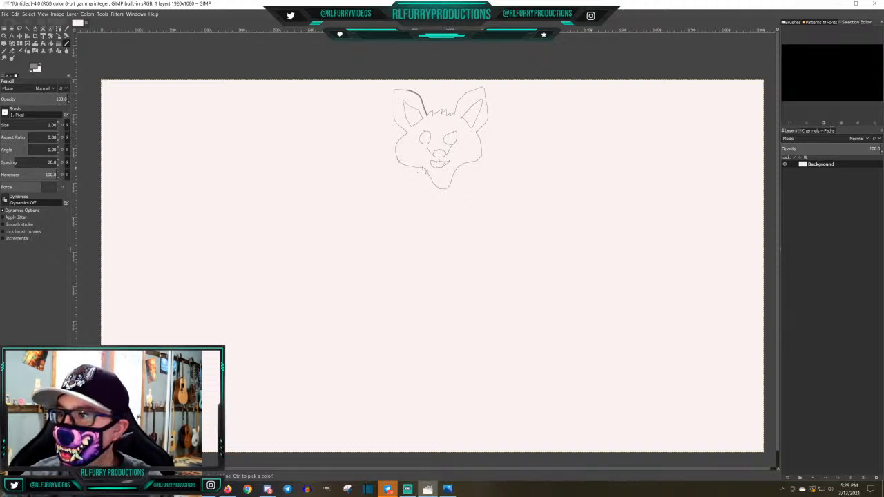
# Draw a jagged chest ruff under the chin and a long rounded belly shape enclosing it below the head
pyautogui.moveTo(419, 172)
pyautogui.mouseDown()
pyautogui.moveTo(431, 217)
pyautogui.moveTo(431, 207)
pyautogui.moveTo(453, 222)
pyautogui.moveTo(476, 212)
pyautogui.moveTo(467, 178)
pyautogui.mouseUp()
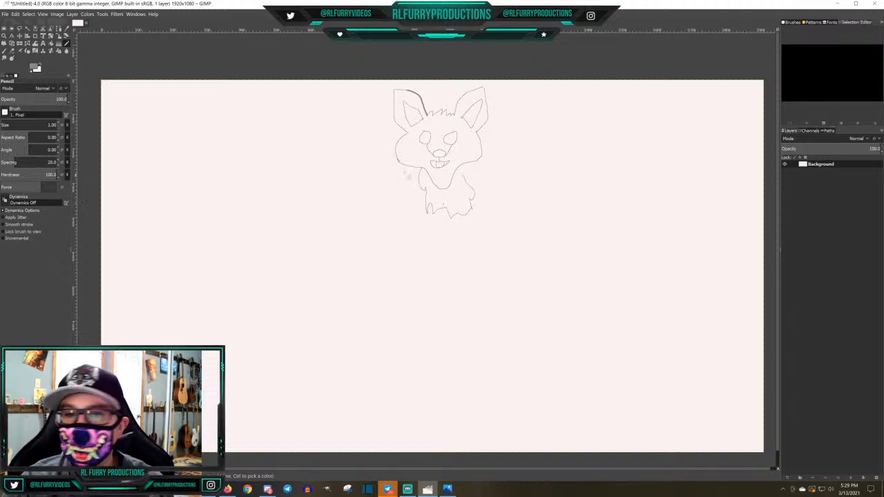
pyautogui.moveTo(408, 167)
pyautogui.mouseDown()
pyautogui.moveTo(407, 280)
pyautogui.moveTo(431, 317)
pyautogui.moveTo(464, 327)
pyautogui.moveTo(492, 296)
pyautogui.moveTo(494, 239)
pyautogui.moveTo(461, 164)
pyautogui.mouseUp()
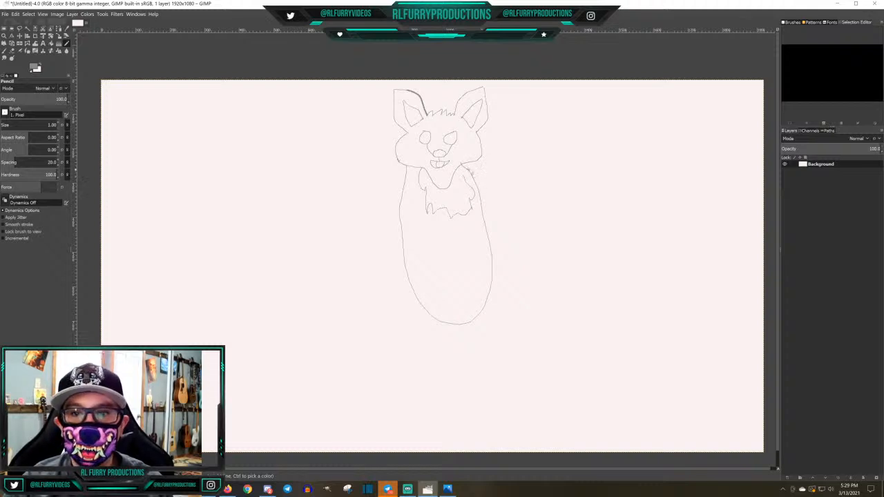
# Draw the shoulders and the outer lines of both arms slanting away from the body, plus the left arm's inner line
pyautogui.moveTo(469, 168); pyautogui.dragTo(493, 184)
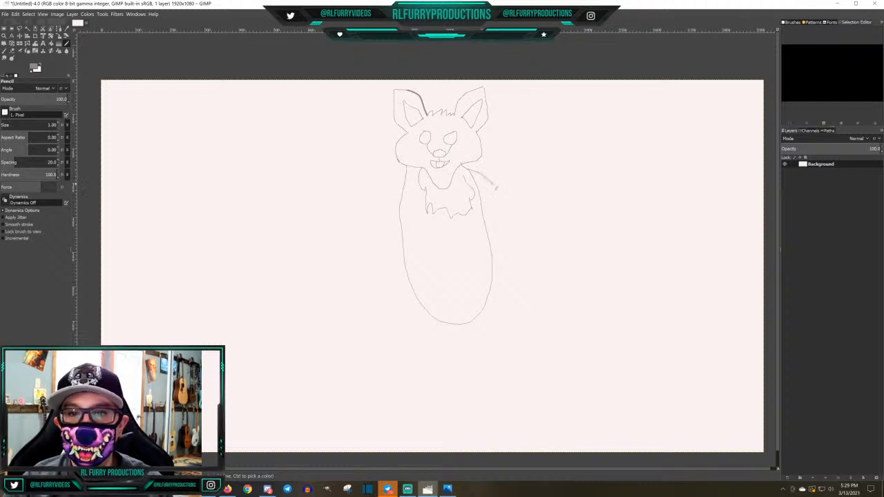
pyautogui.moveTo(406, 173); pyautogui.dragTo(384, 179)
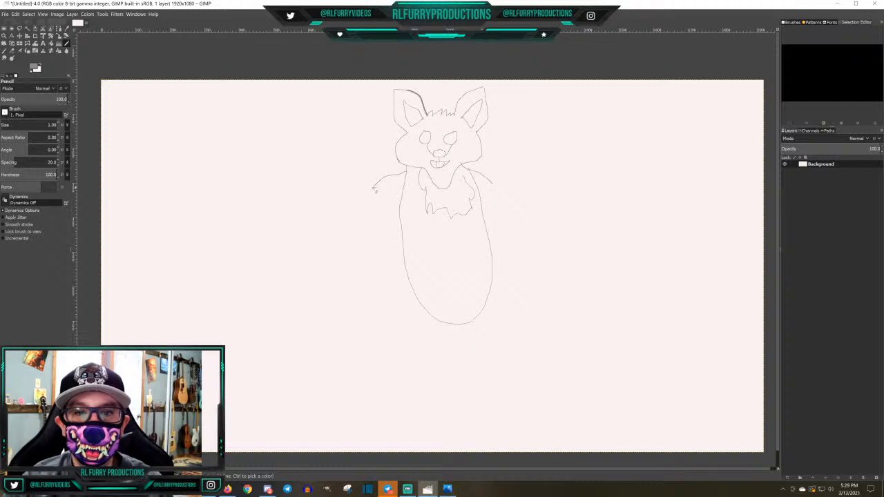
pyautogui.moveTo(378, 185); pyautogui.dragTo(341, 264)
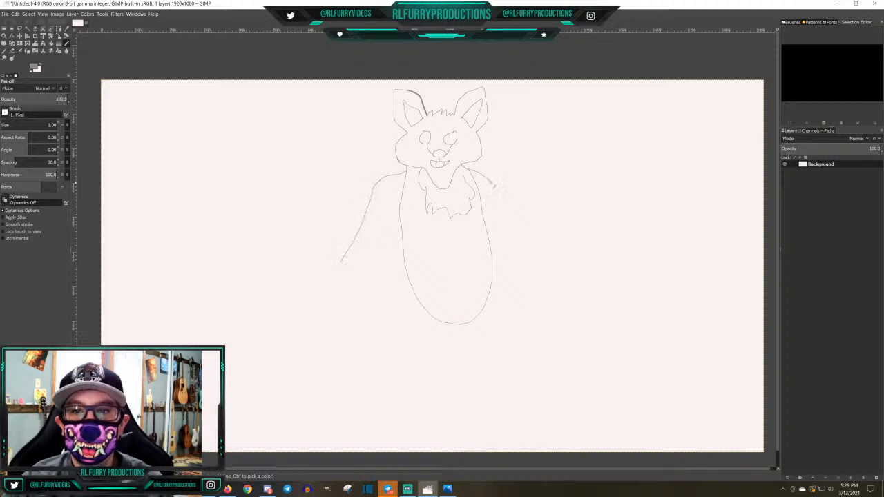
pyautogui.moveTo(494, 185); pyautogui.dragTo(522, 228)
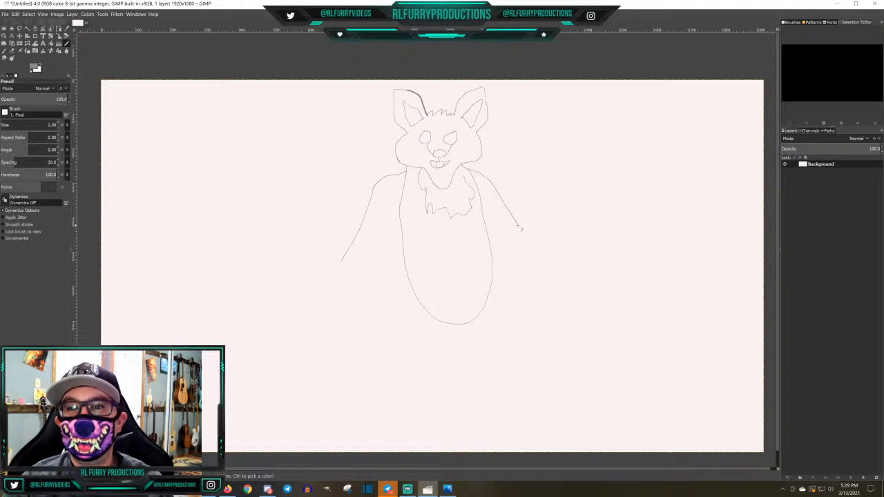
pyautogui.moveTo(522, 230); pyautogui.dragTo(569, 283)
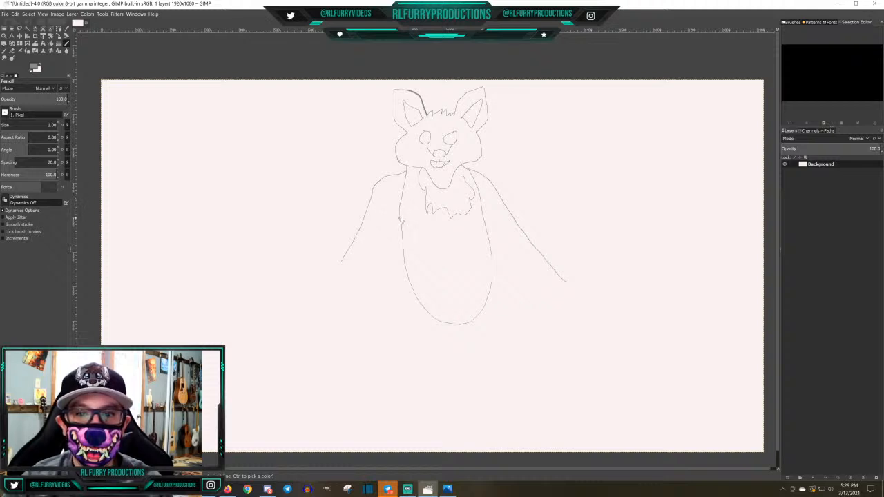
pyautogui.moveTo(401, 219)
pyautogui.mouseDown()
pyautogui.moveTo(396, 214)
pyautogui.moveTo(396, 236)
pyautogui.moveTo(359, 304)
pyautogui.mouseUp()
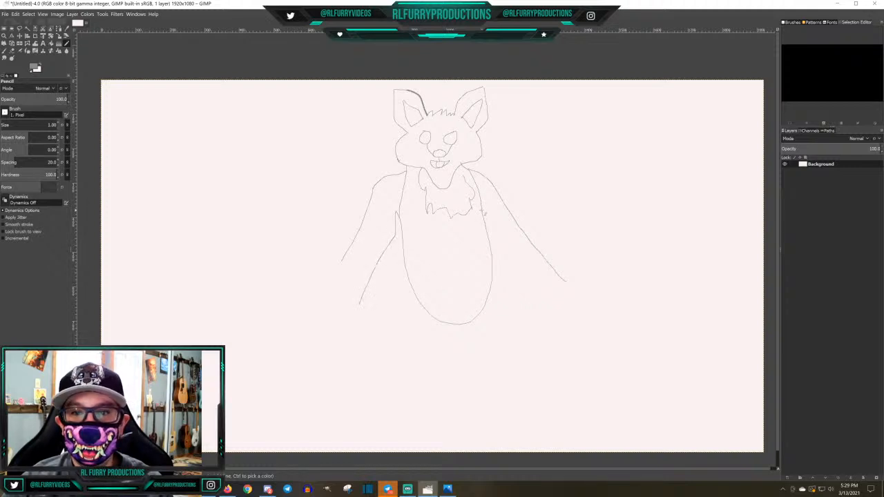
# Draw the body's outer sides and legs down to the canvas's lower edge, ending in two small rounded feet
pyautogui.moveTo(483, 214); pyautogui.dragTo(496, 349)
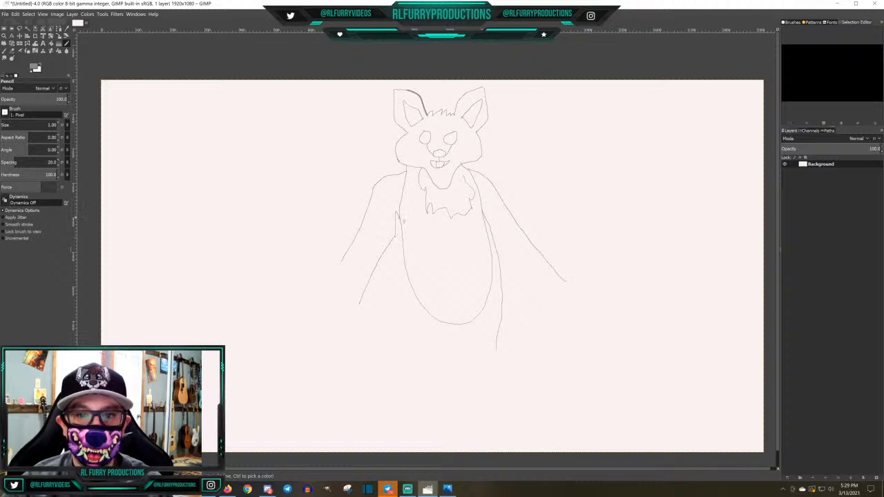
pyautogui.moveTo(400, 221); pyautogui.dragTo(424, 449)
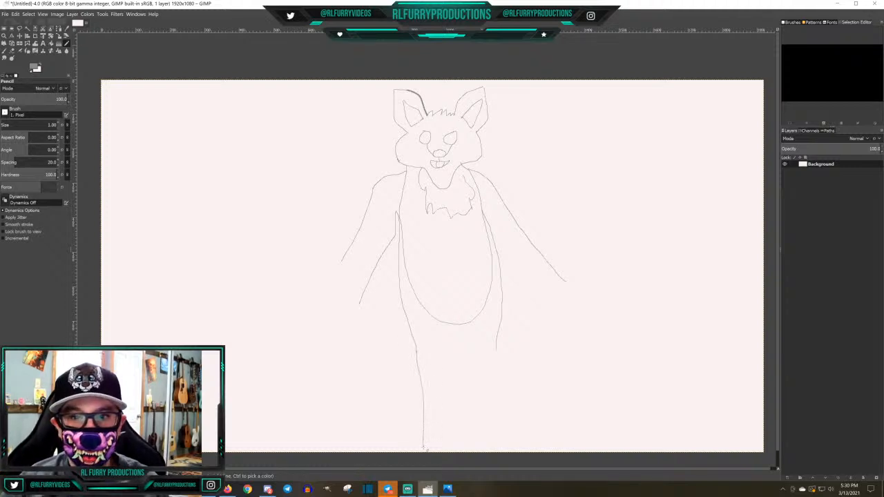
pyautogui.moveTo(498, 349)
pyautogui.mouseDown()
pyautogui.moveTo(489, 437)
pyautogui.moveTo(472, 448)
pyautogui.moveTo(488, 441)
pyautogui.mouseUp()
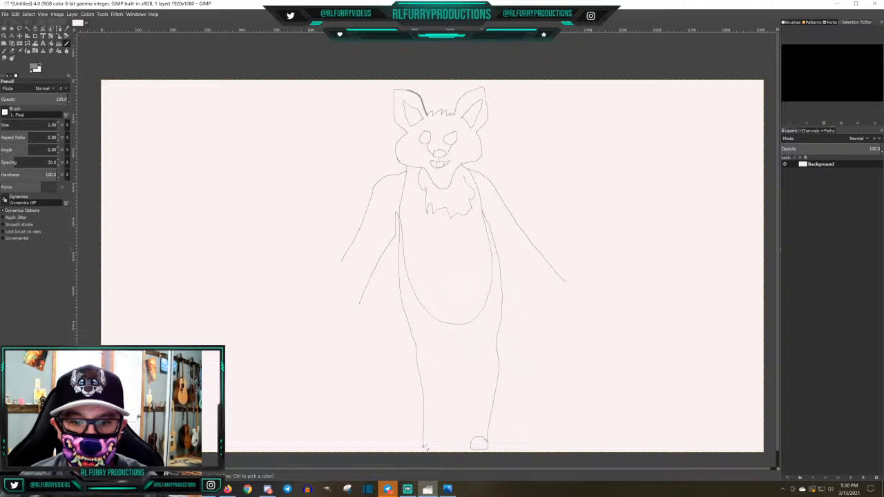
pyautogui.moveTo(425, 449)
pyautogui.mouseDown()
pyautogui.moveTo(427, 433)
pyautogui.moveTo(441, 445)
pyautogui.moveTo(424, 447)
pyautogui.mouseUp()
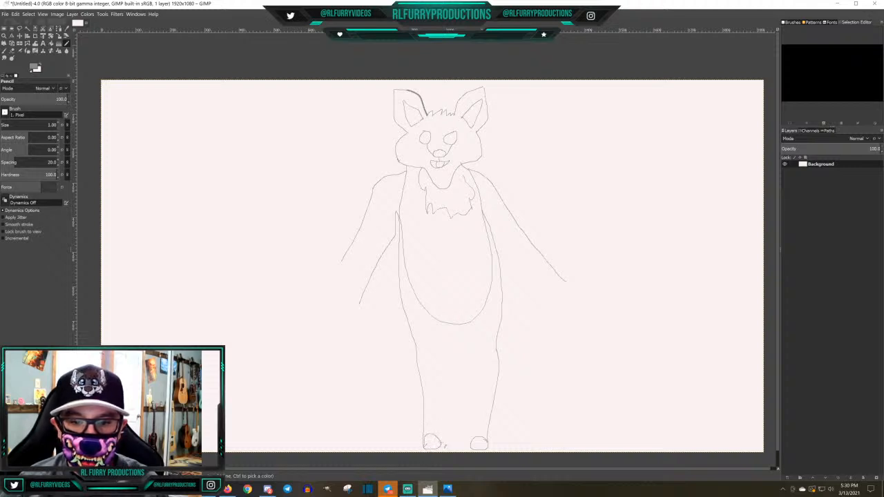
# Draw the inner leg lines from the crotch down to the feet and erase the left arm's inner line
pyautogui.moveTo(445, 441)
pyautogui.mouseDown()
pyautogui.moveTo(454, 341)
pyautogui.moveTo(475, 438)
pyautogui.mouseUp()
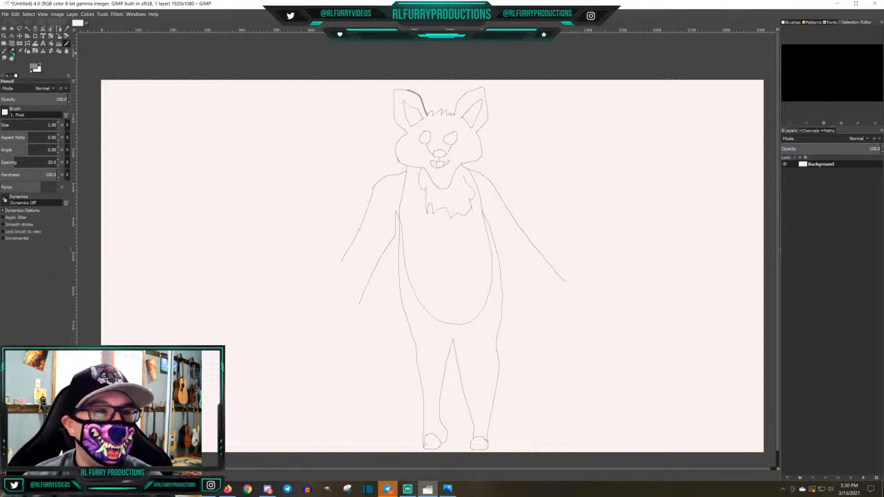
pyautogui.click(12, 51)
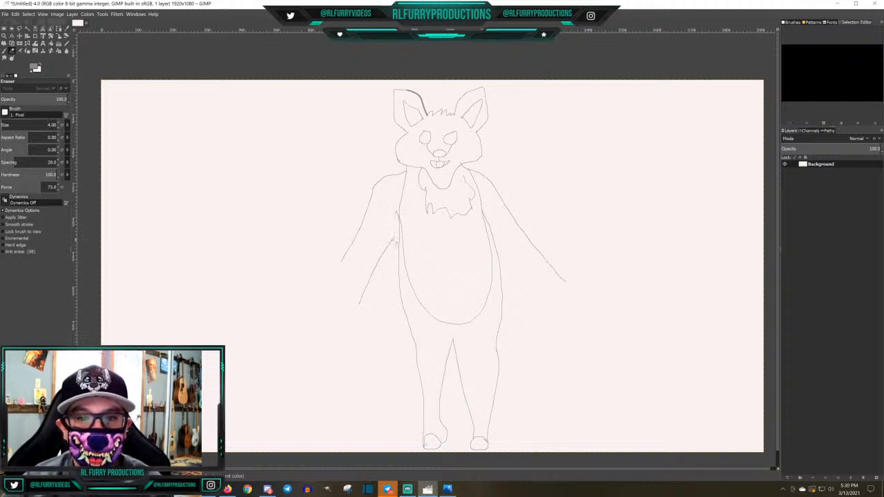
pyautogui.moveTo(379, 260); pyautogui.dragTo(359, 302)
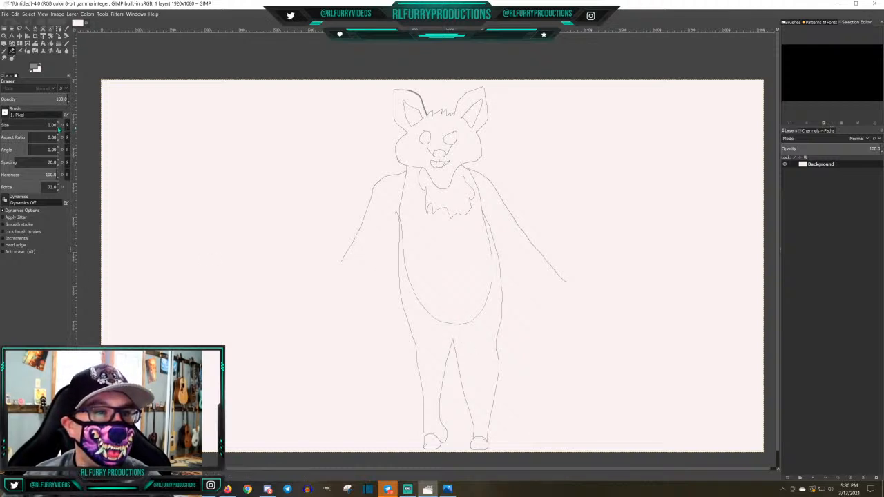
# Pencil the inner lines and fingered hands of both arms, and add a curved line inside each eye
pyautogui.click(66, 44)
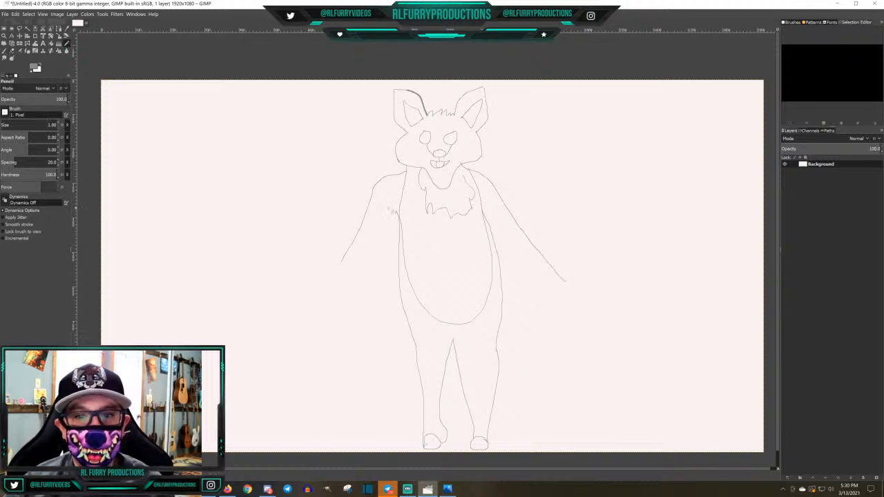
pyautogui.moveTo(397, 214); pyautogui.dragTo(342, 304)
pyautogui.moveTo(342, 264)
pyautogui.mouseDown()
pyautogui.moveTo(326, 297)
pyautogui.moveTo(298, 312)
pyautogui.moveTo(321, 315)
pyautogui.moveTo(328, 327)
pyautogui.moveTo(344, 301)
pyautogui.mouseUp()
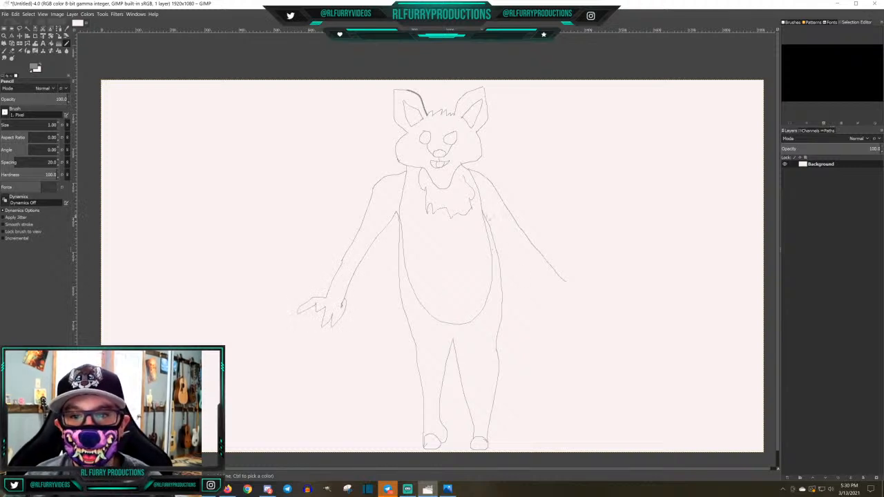
pyautogui.moveTo(488, 219)
pyautogui.mouseDown()
pyautogui.moveTo(556, 289)
pyautogui.moveTo(562, 312)
pyautogui.moveTo(567, 297)
pyautogui.moveTo(586, 291)
pyautogui.moveTo(577, 279)
pyautogui.moveTo(565, 282)
pyautogui.mouseUp()
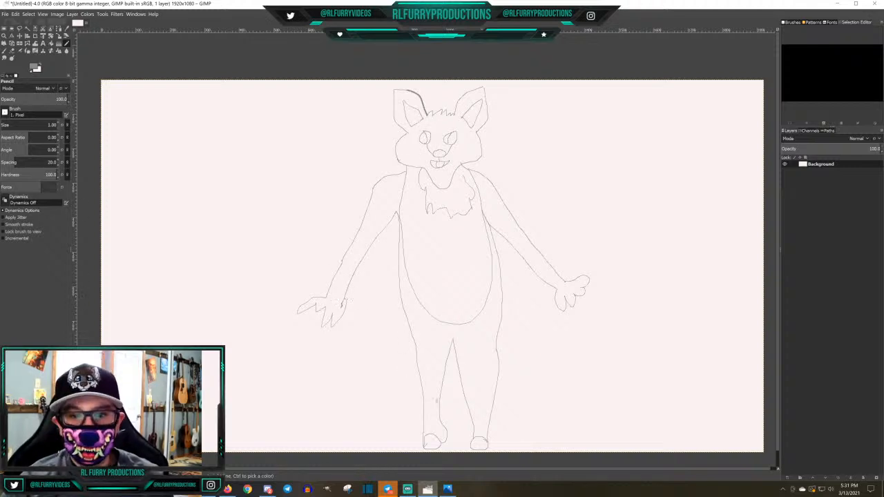
# Draw a marking line across each lower leg and a curved cheek patch line on both sides of the face
pyautogui.moveTo(424, 400); pyautogui.dragTo(492, 412)
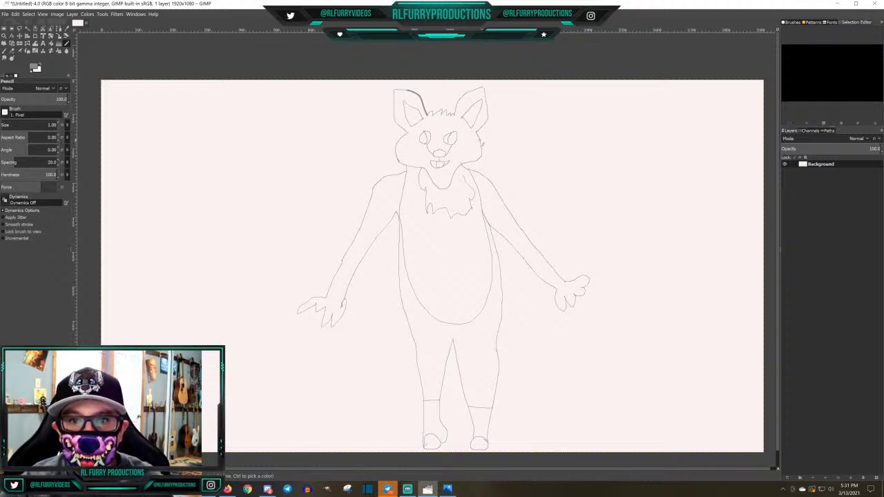
pyautogui.moveTo(483, 139); pyautogui.dragTo(461, 167)
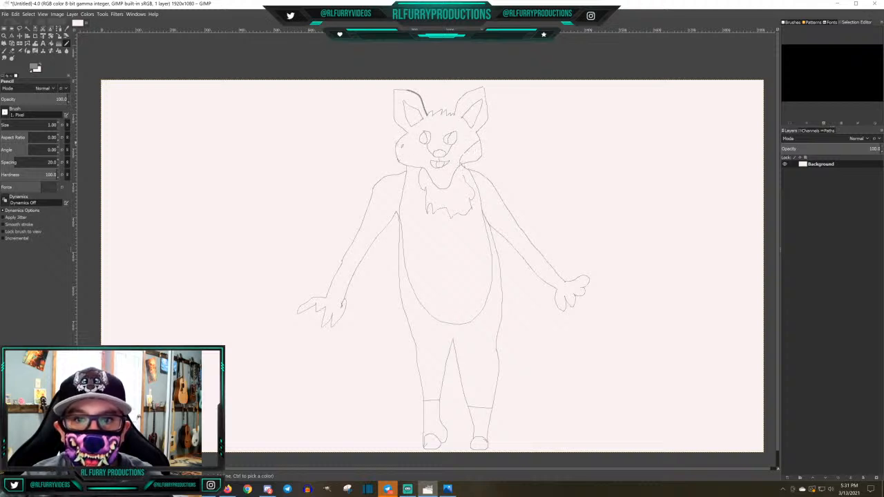
pyautogui.moveTo(398, 143); pyautogui.dragTo(410, 163)
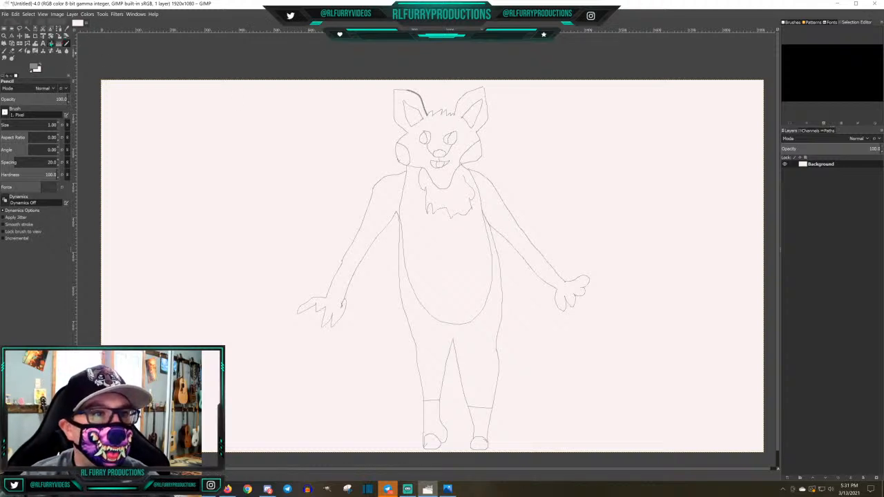
# Fill the left eye's pupil with near-black 0f0f0f using Bucket Fill
pyautogui.click(51, 44)
pyautogui.click(33, 66)
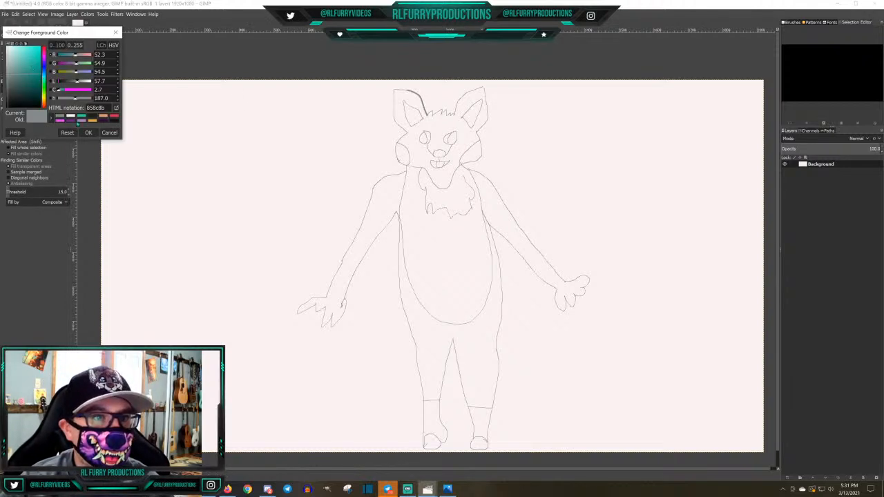
pyautogui.click(116, 121)
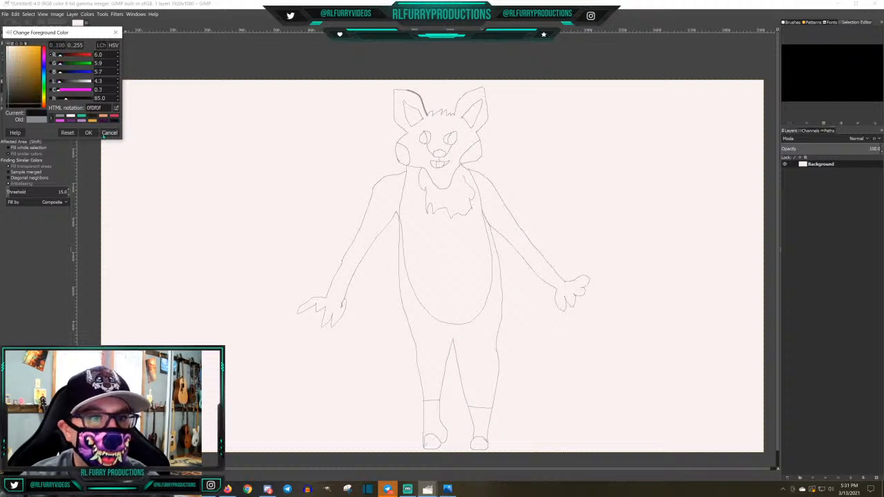
pyautogui.click(89, 132)
pyautogui.click(424, 138)
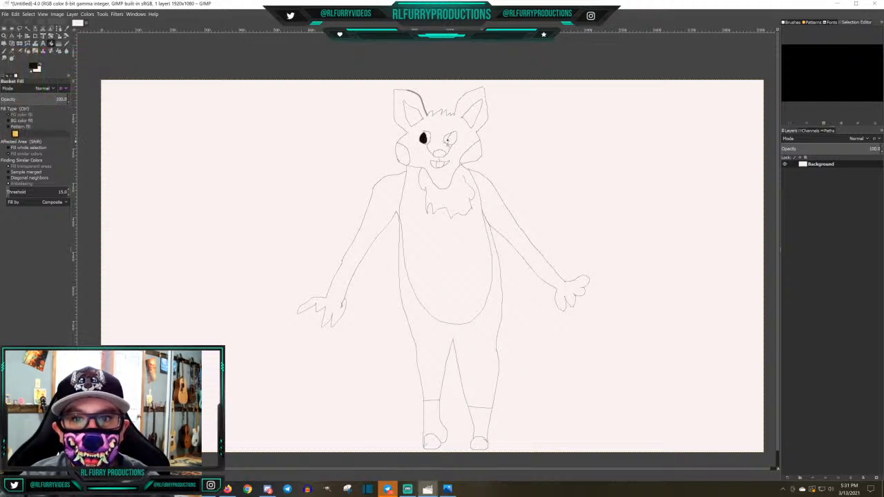
# Fill the right eye and the nose with near-black, and return to the Pencil with foreground colour 858c8b
pyautogui.click(453, 139)
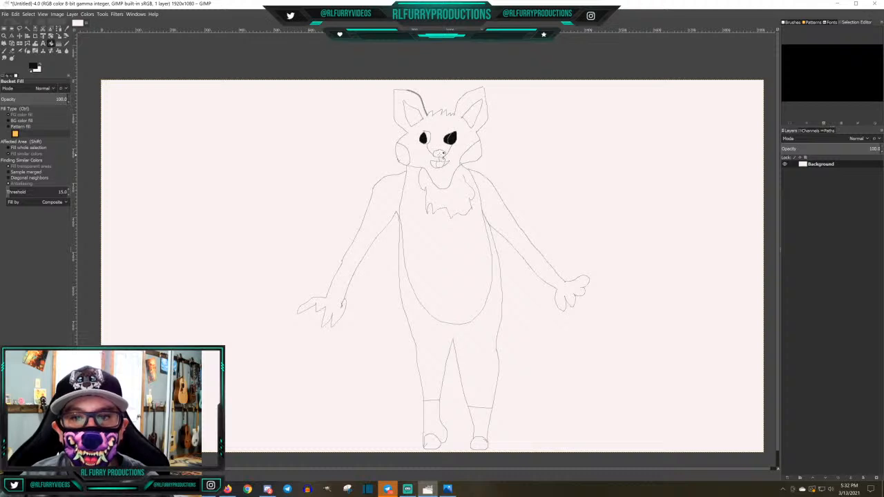
pyautogui.click(440, 153)
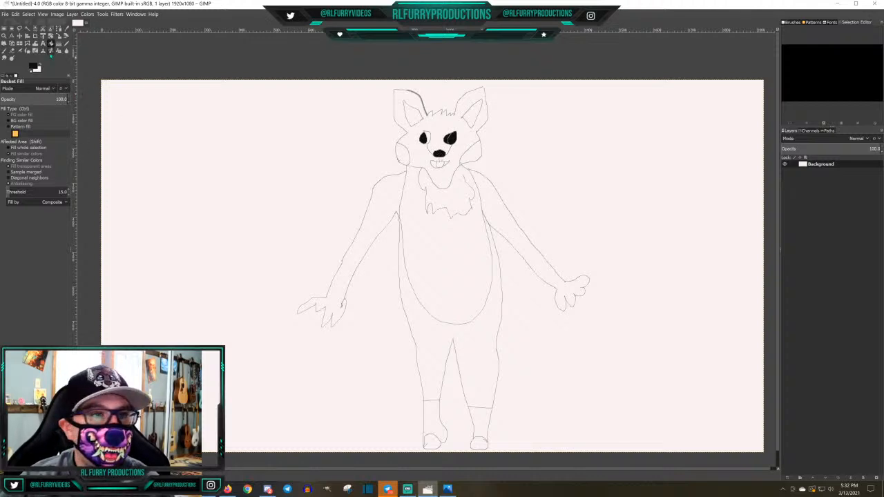
pyautogui.click(69, 46)
pyautogui.click(32, 67)
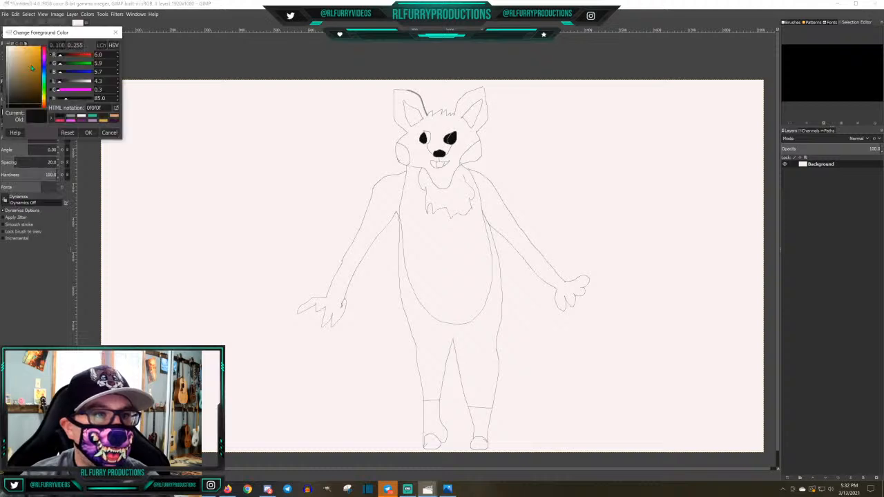
pyautogui.click(69, 118)
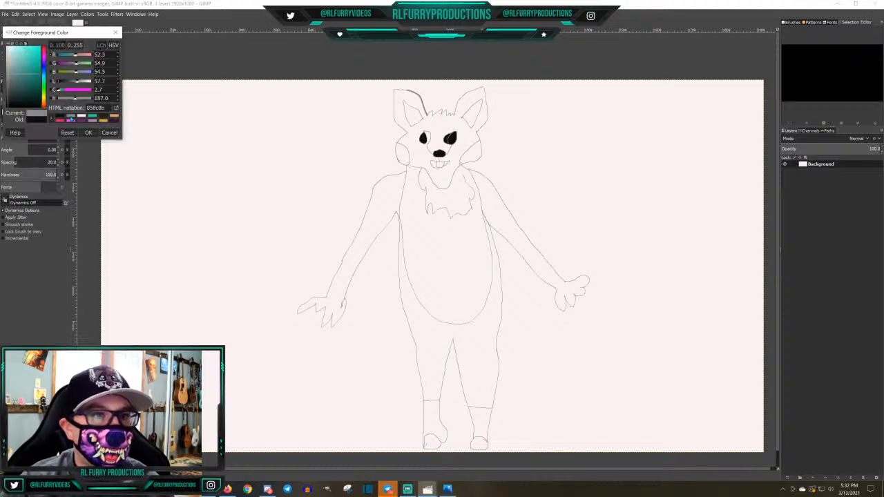
pyautogui.click(89, 132)
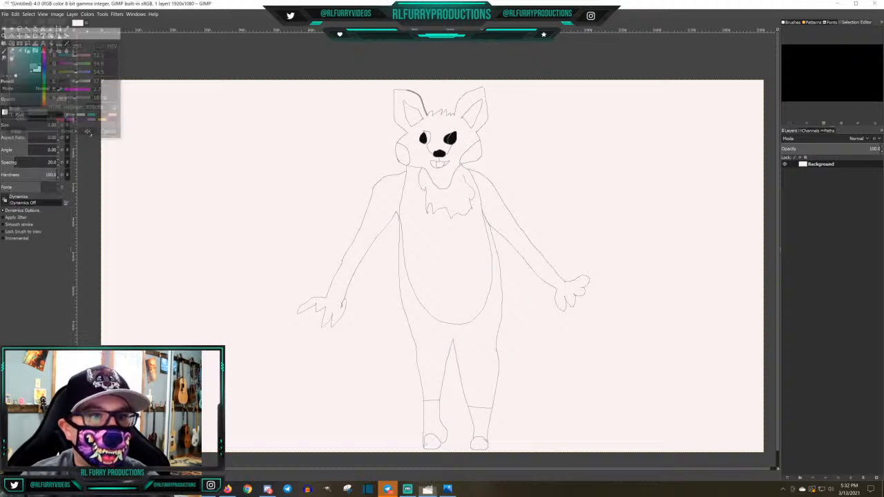
# Undo the black fills of the nose and the right eye
pyautogui.click(14, 14)
pyautogui.click(34, 24)
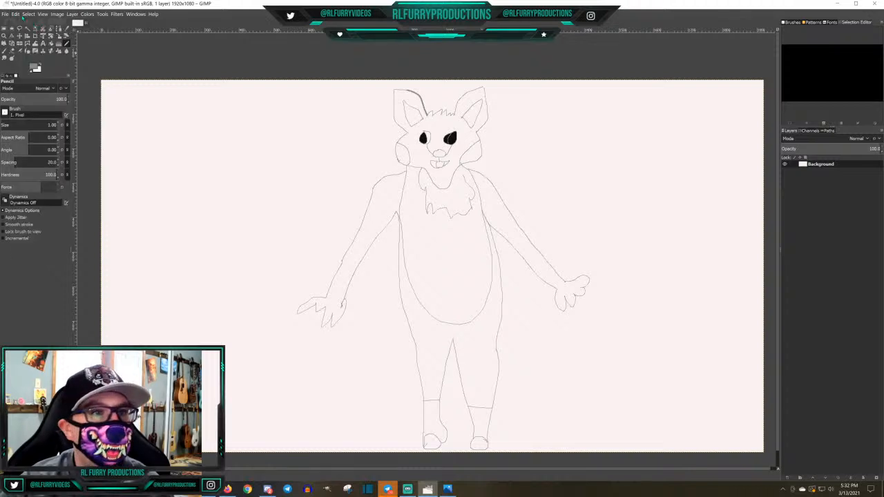
pyautogui.click(14, 14)
pyautogui.click(34, 24)
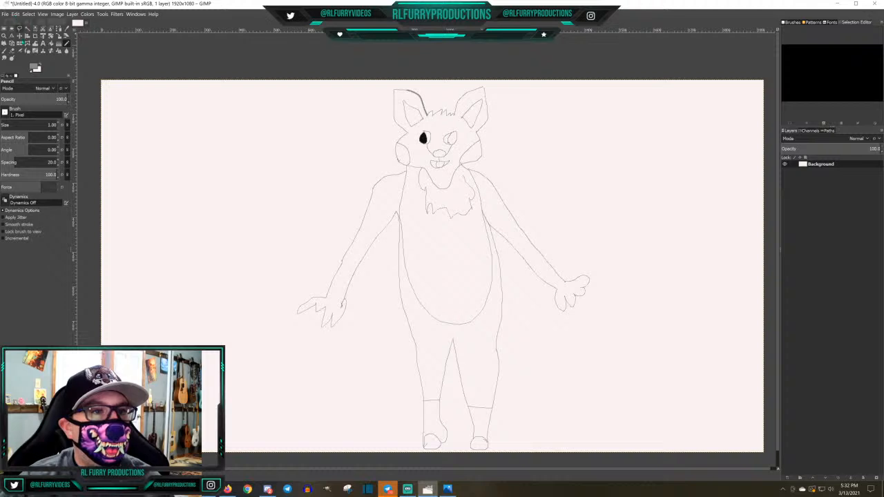
# Bucket-fill only the right eye's pupil and the nose with near-black 0f0f0f
pyautogui.hotkey('shift', 'b')
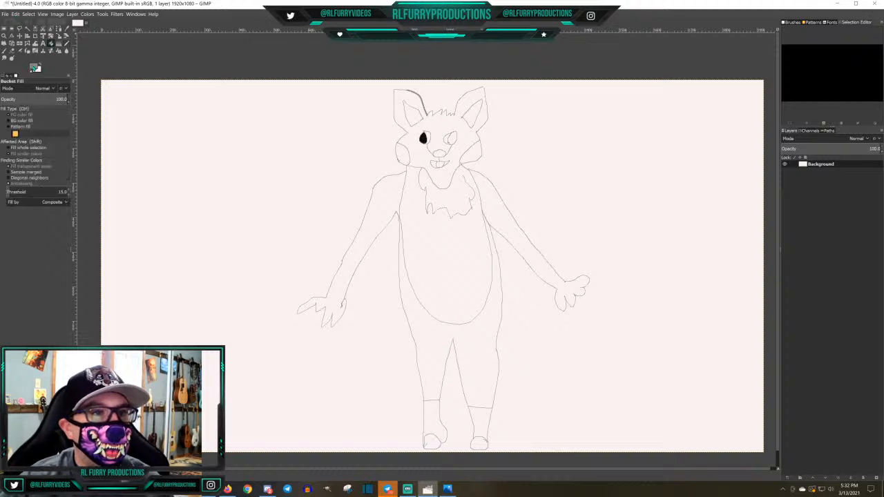
pyautogui.click(33, 66)
pyautogui.click(71, 116)
pyautogui.click(88, 133)
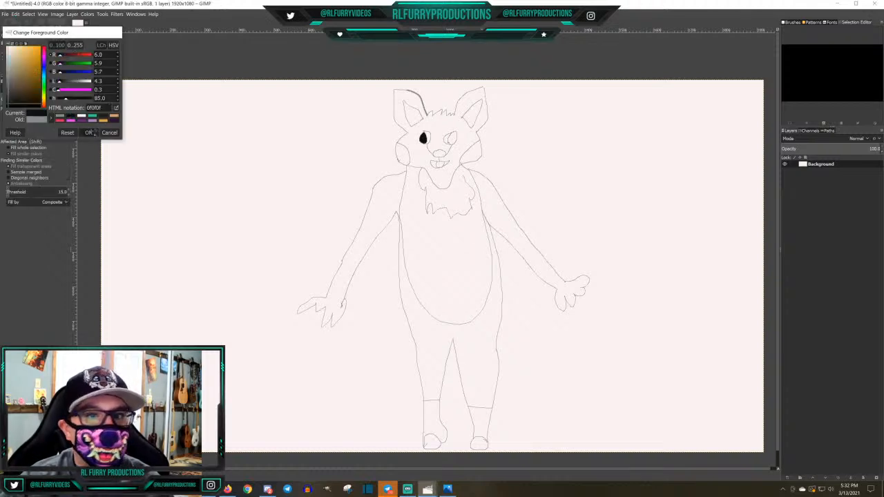
pyautogui.click(453, 139)
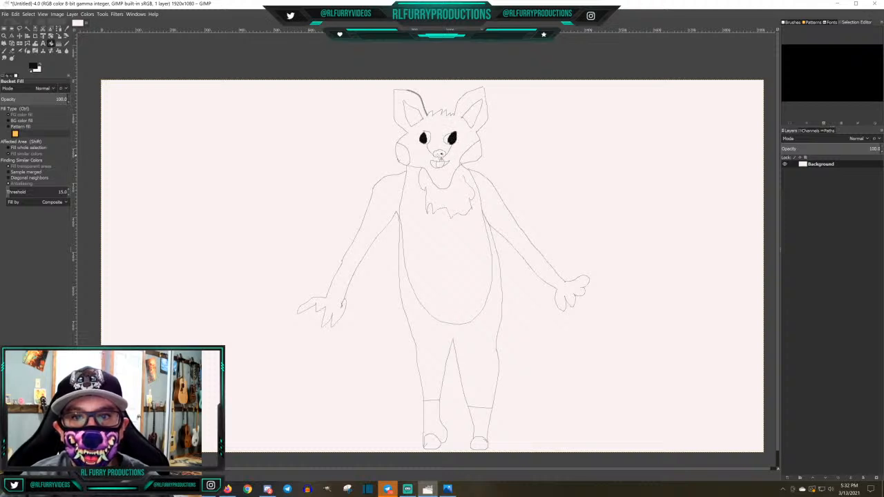
pyautogui.click(440, 153)
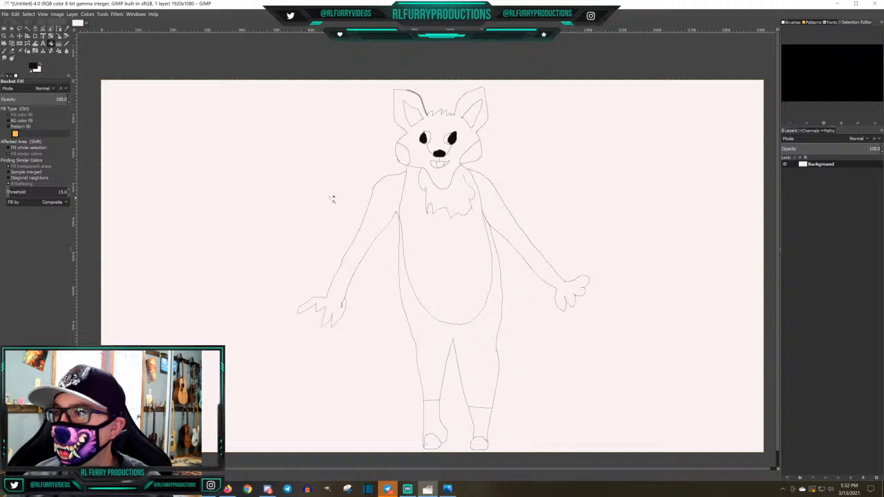
# Fill the inner areas of both ears with grey 858c8b
pyautogui.click(33, 67)
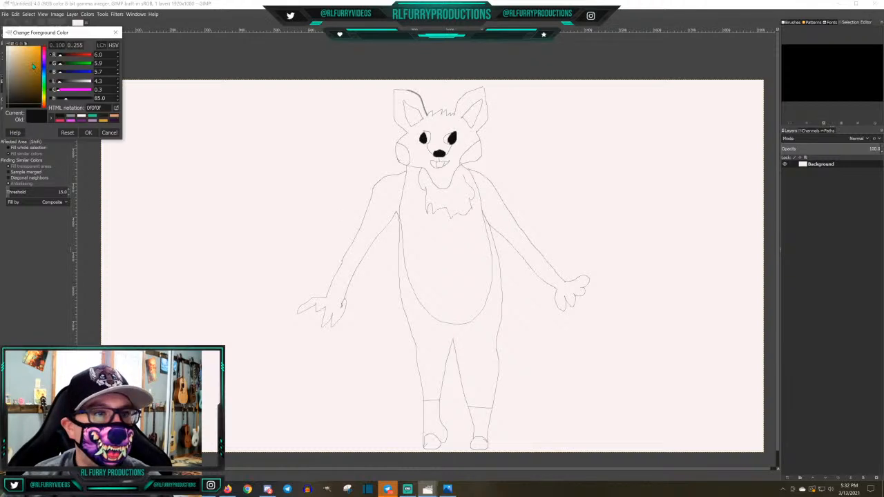
pyautogui.click(71, 118)
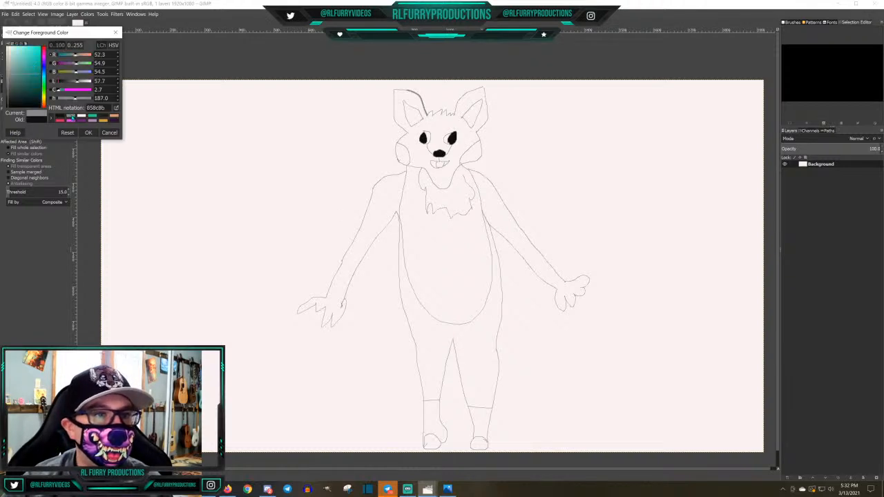
pyautogui.click(88, 132)
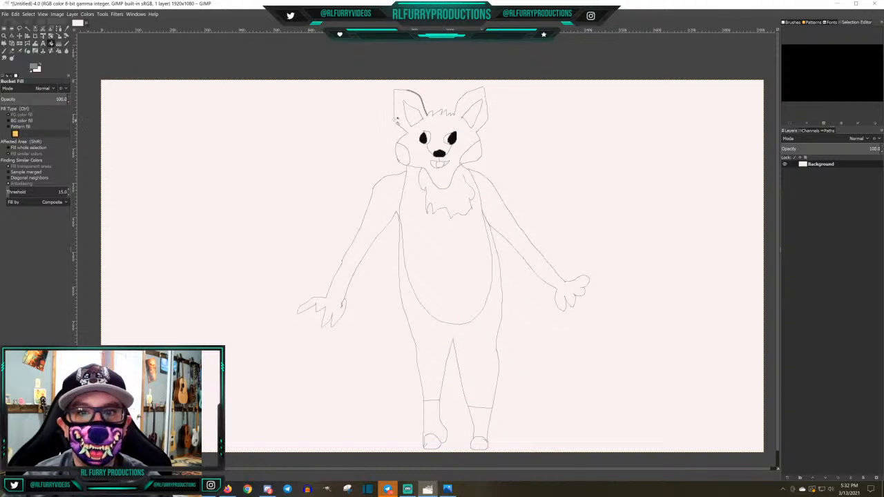
pyautogui.click(416, 116)
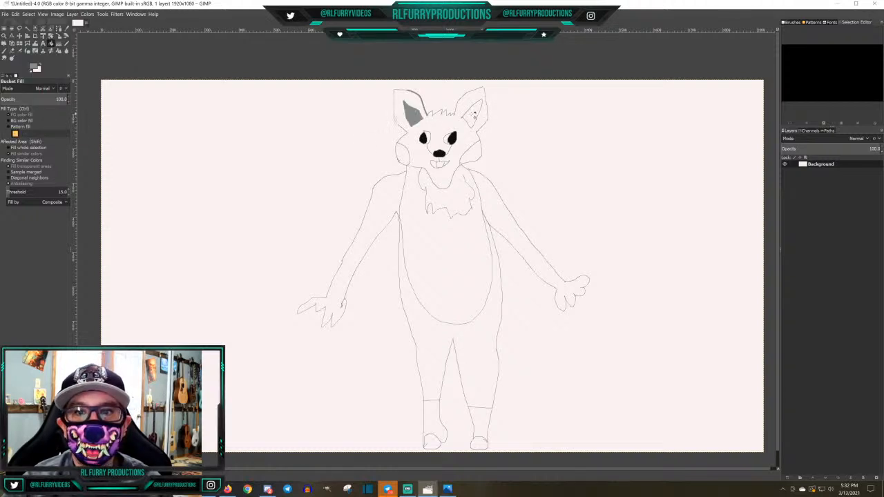
pyautogui.click(473, 116)
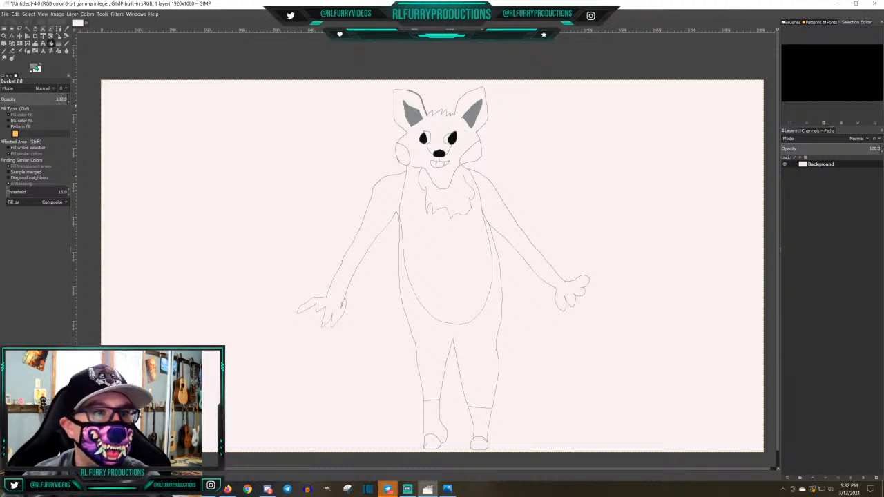
# Set the foreground colour to a dark slate grey, 434e50
pyautogui.click(34, 67)
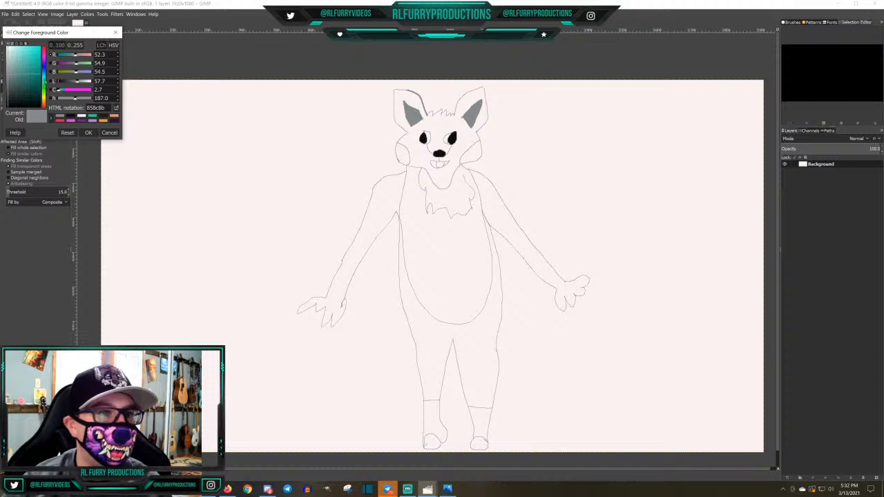
pyautogui.click(44, 76)
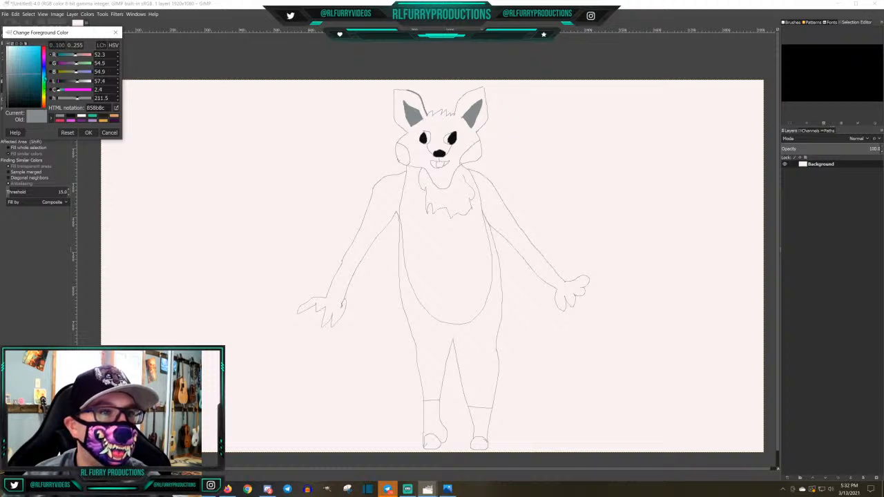
pyautogui.click(11, 60)
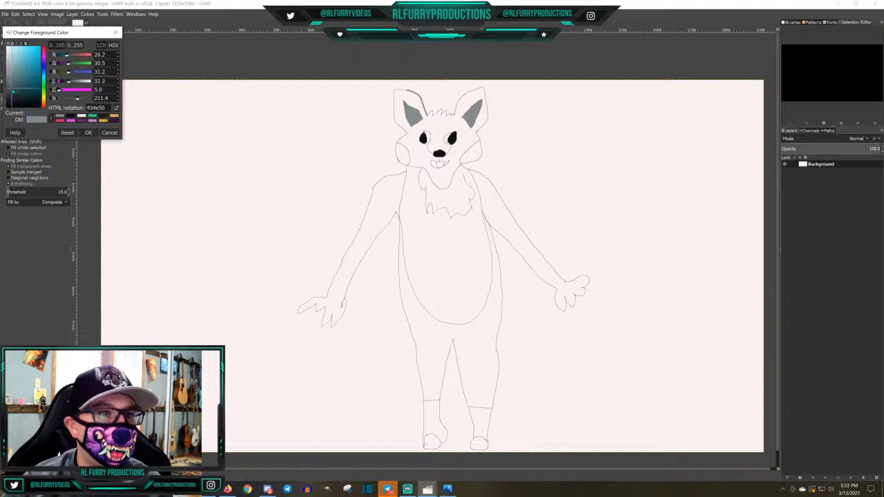
pyautogui.click(88, 132)
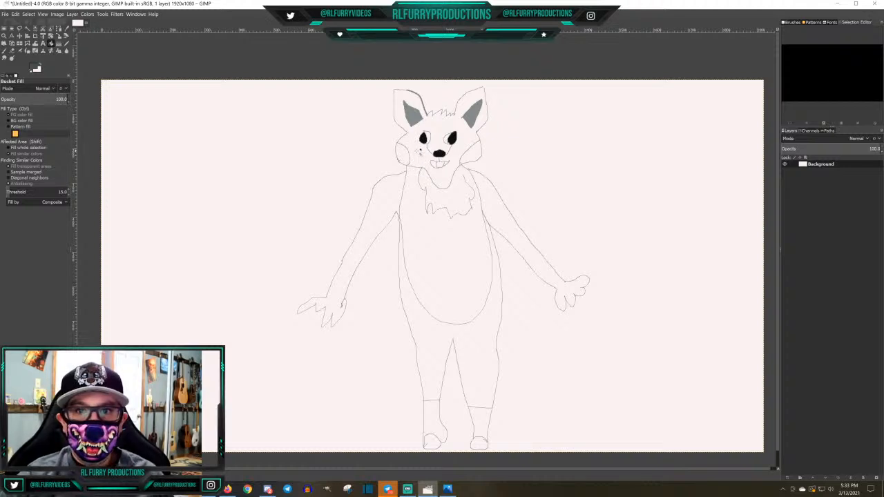
# Try to fill the face with the dark slate grey and undo that fill
pyautogui.click(416, 151)
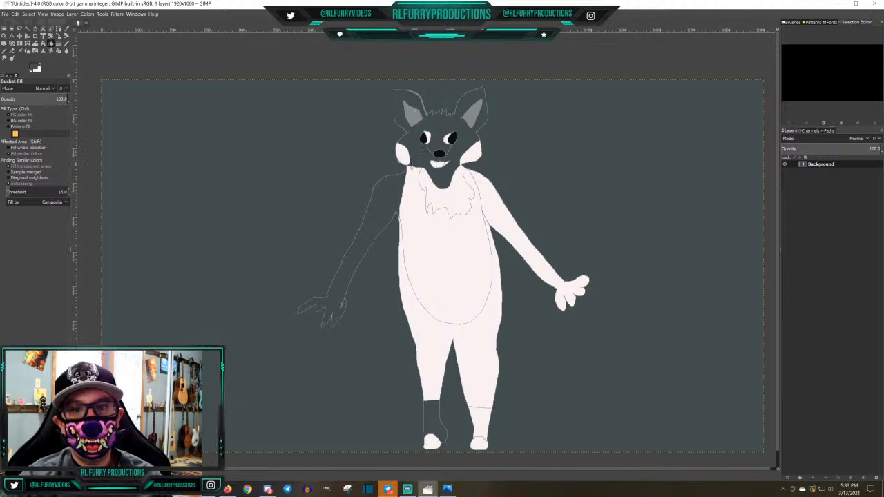
pyautogui.click(15, 13)
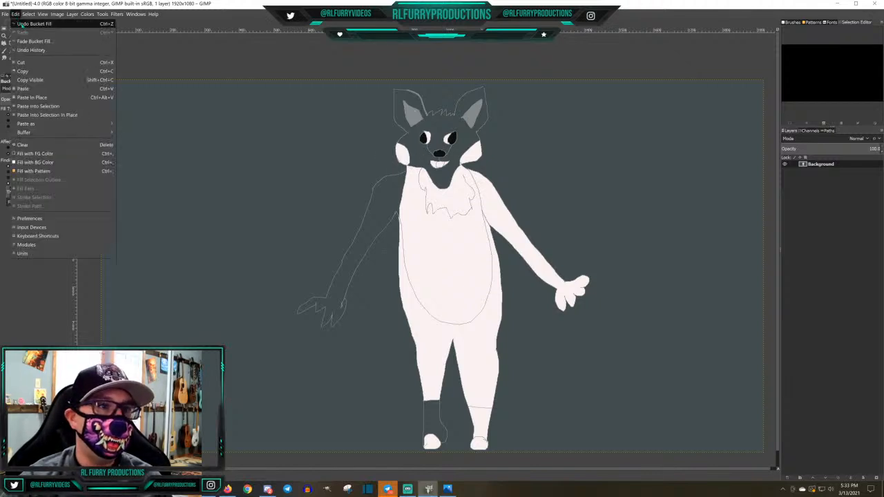
pyautogui.click(25, 25)
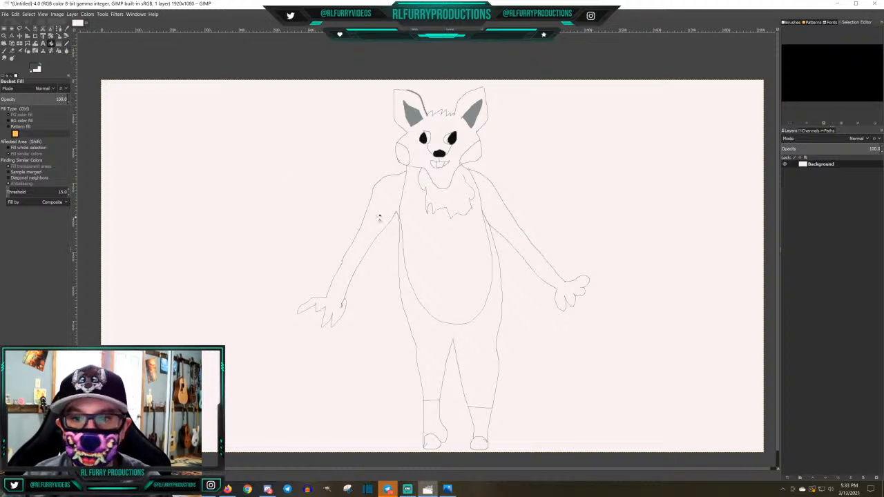
# Try to fill the character's left-hand arm with the dark slate grey and undo that fill
pyautogui.click(376, 217)
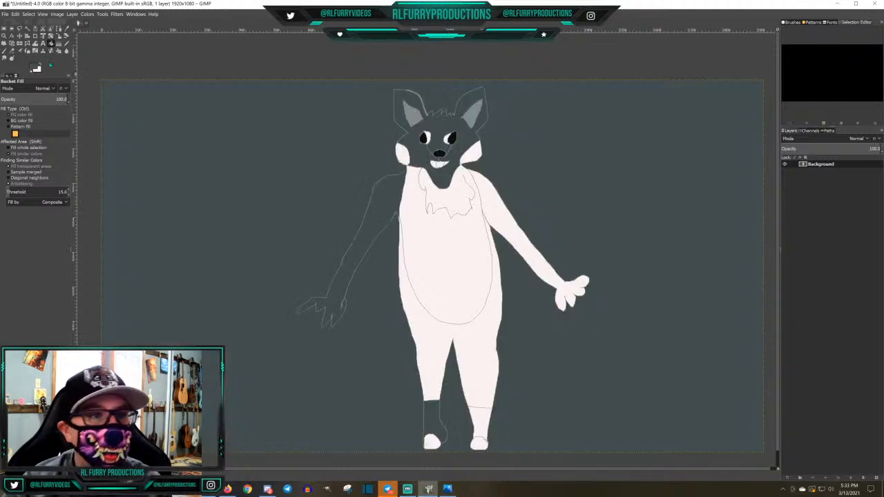
pyautogui.click(14, 14)
pyautogui.click(27, 27)
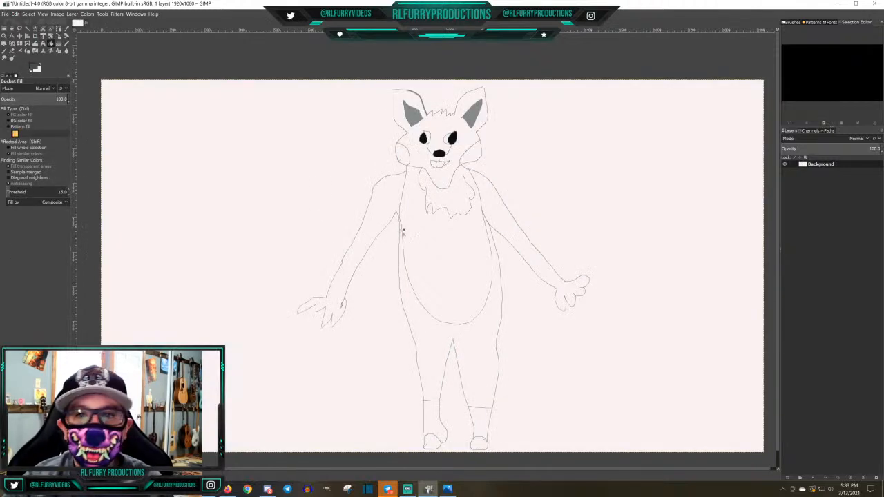
# Bucket-fill the right-hand arm, the sides of the body and both legs with dark slate grey 434e50
pyautogui.click(496, 220)
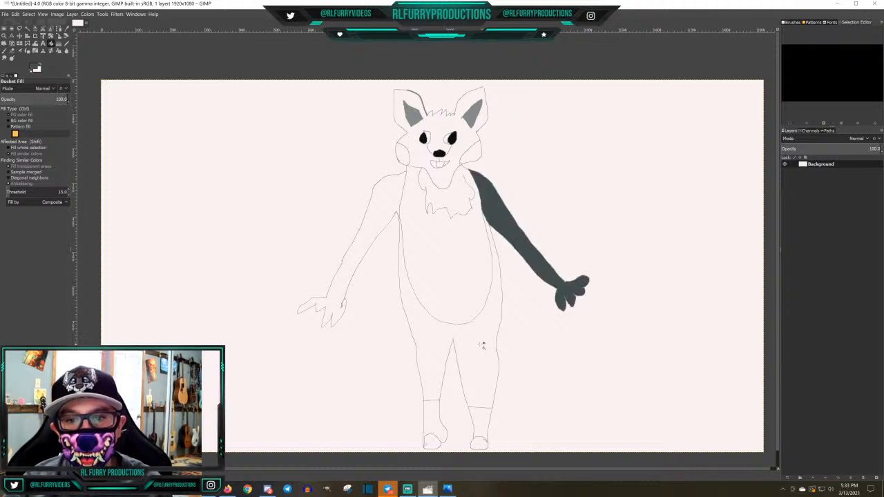
pyautogui.click(482, 345)
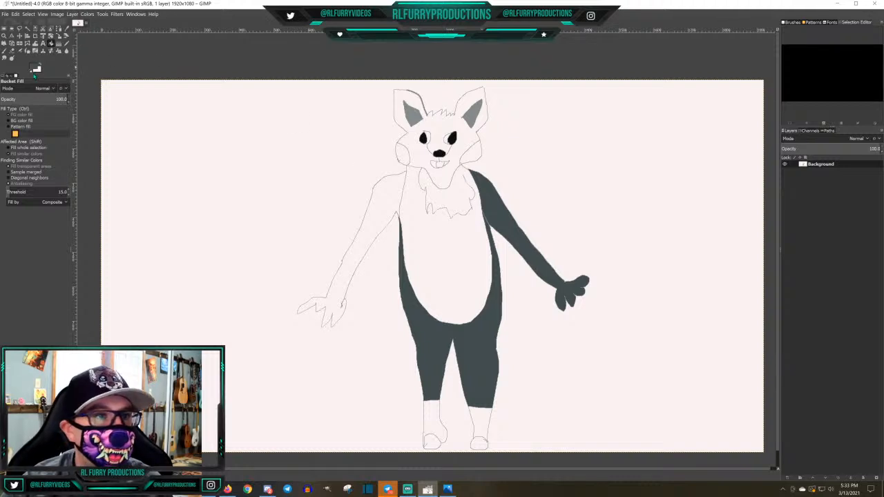
# Use the Pencil in grey 858c8b to close the small gaps in the outlines of the head and left-hand arm
pyautogui.click(66, 44)
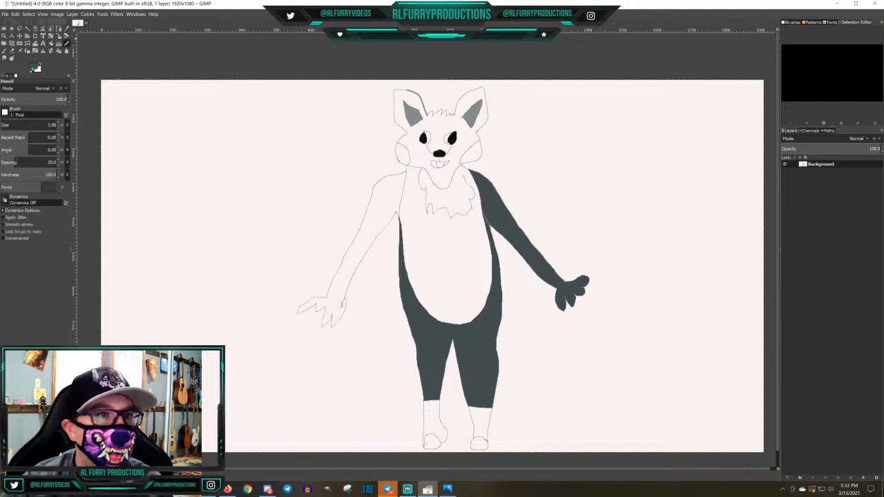
pyautogui.click(32, 69)
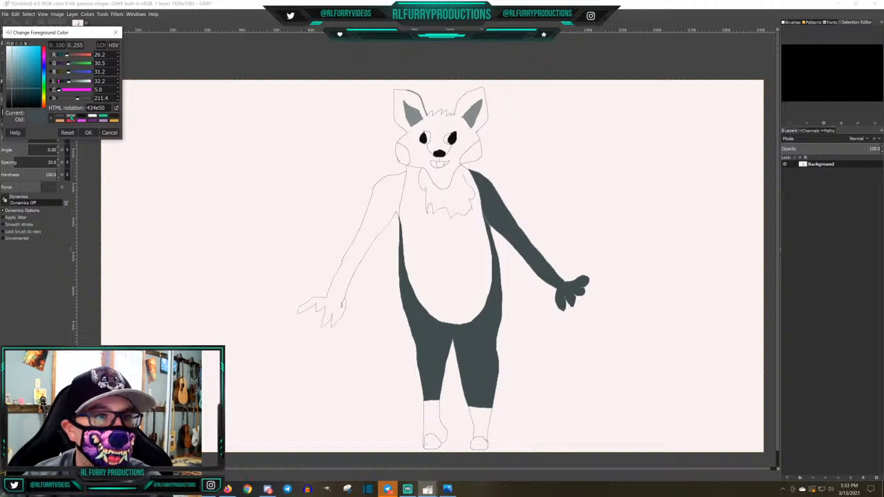
pyautogui.click(71, 116)
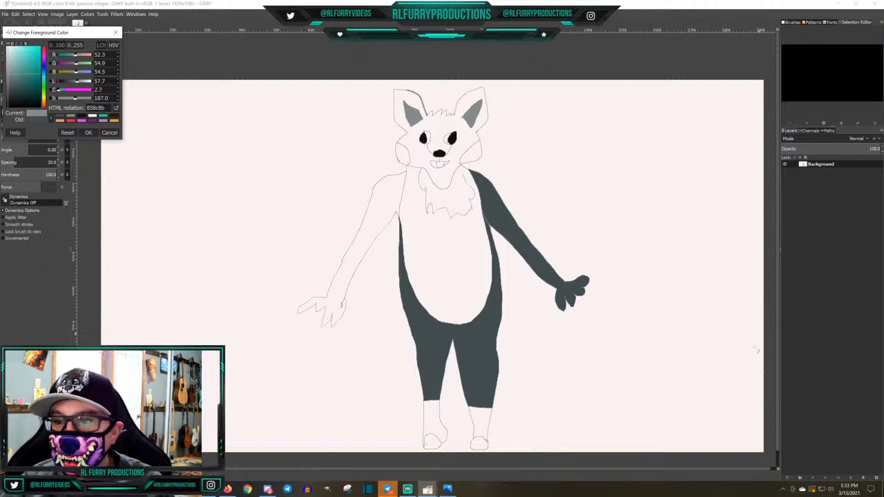
pyautogui.scroll(4, 572, 228)
pyautogui.scroll(-1, 546, 193)
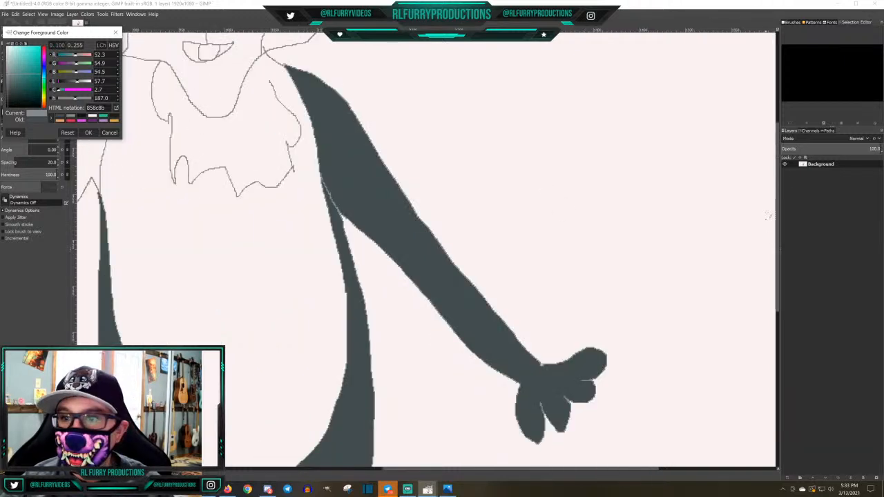
pyautogui.scroll(6, 509, 413)
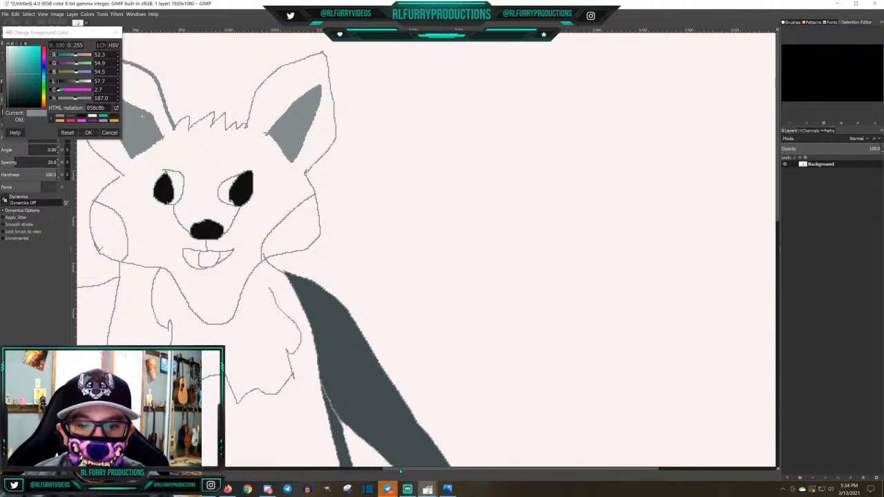
pyautogui.moveTo(404, 469); pyautogui.dragTo(313, 467)
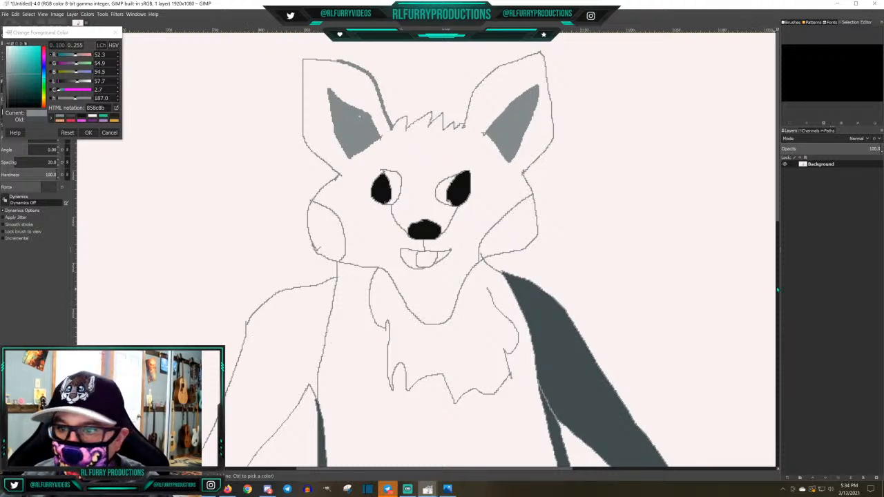
pyautogui.moveTo(786, 219)
pyautogui.mouseDown()
pyautogui.moveTo(782, 325)
pyautogui.moveTo(787, 268)
pyautogui.mouseUp()
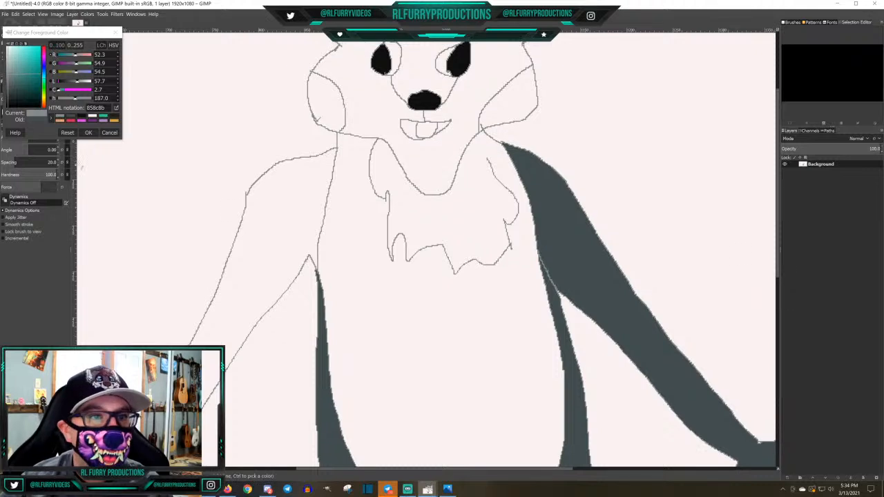
# Set the foreground colour back to dark slate grey 434e50 and bucket-fill the face and the left-hand arm
pyautogui.click(88, 132)
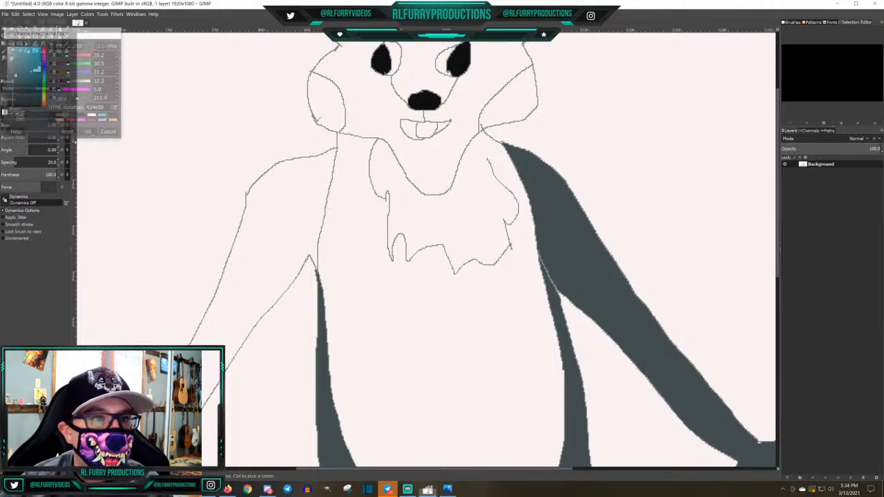
pyautogui.click(50, 43)
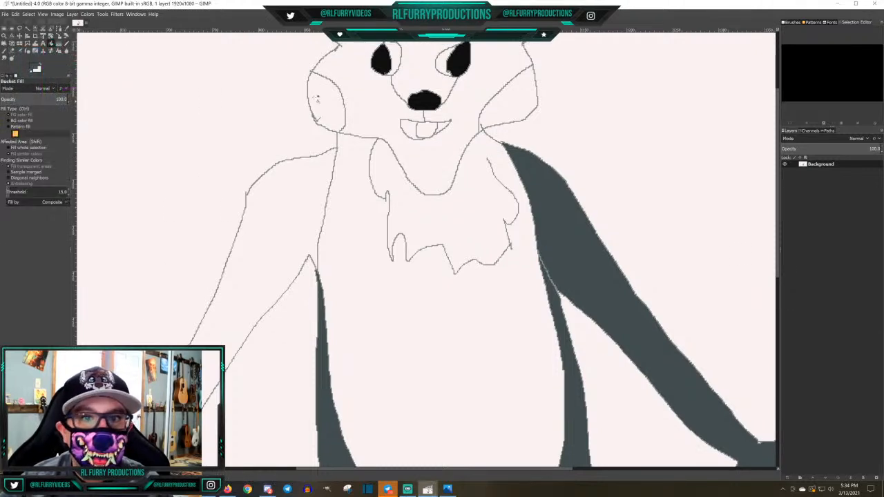
pyautogui.click(364, 107)
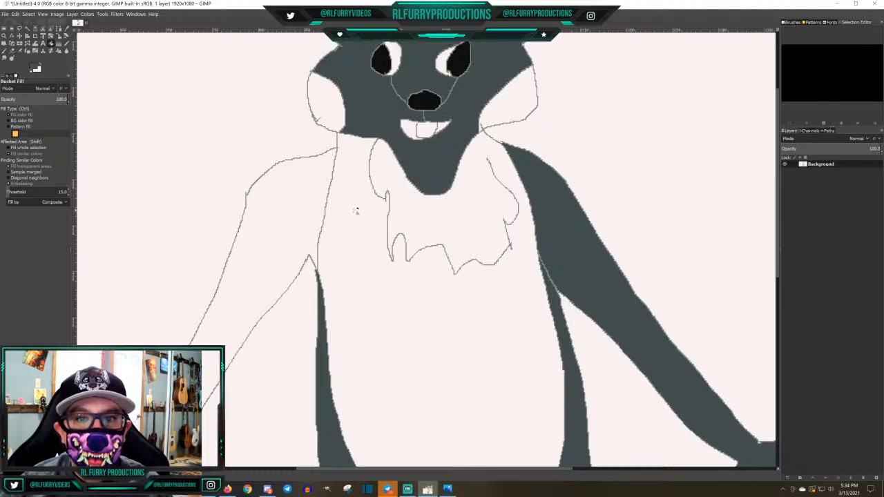
pyautogui.click(278, 213)
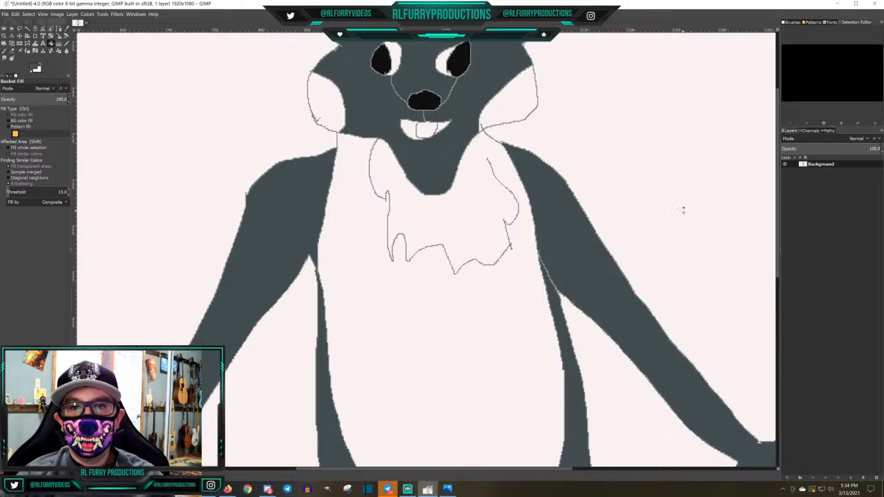
# Draw rounded toe outlines beside the existing toe on both feet with the Pencil in grey 858c8b
pyautogui.scroll(2, 712, 233)
pyautogui.scroll(-5, 710, 235)
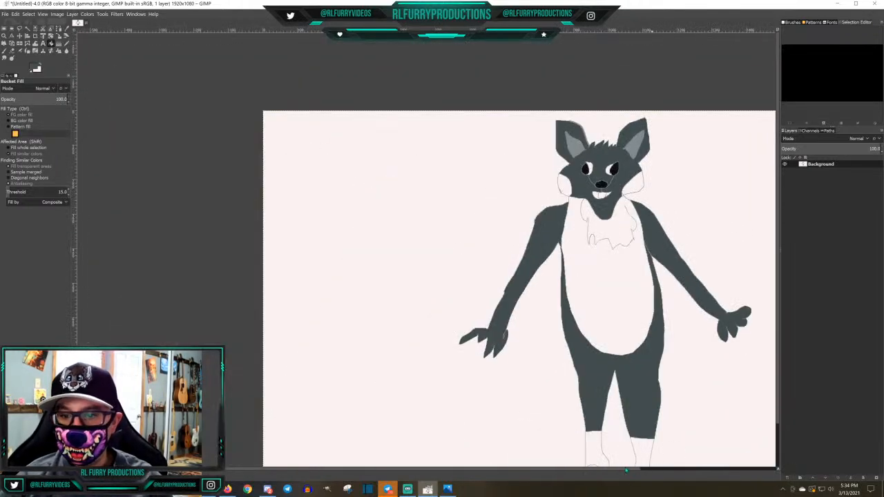
pyautogui.moveTo(618, 470); pyautogui.dragTo(671, 471)
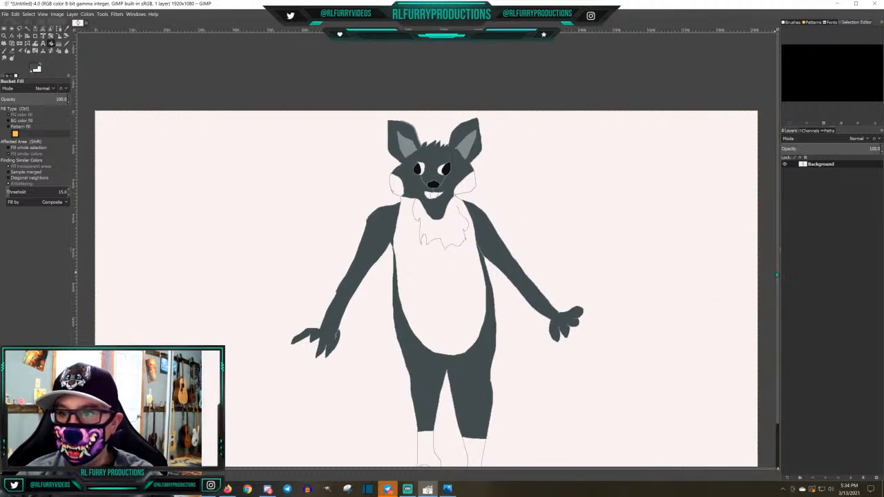
pyautogui.moveTo(780, 280); pyautogui.dragTo(779, 304)
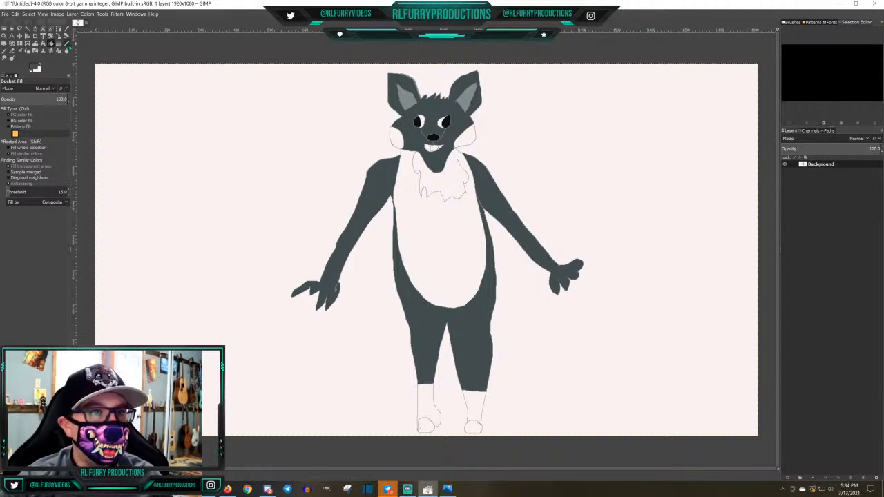
pyautogui.click(58, 50)
pyautogui.click(36, 68)
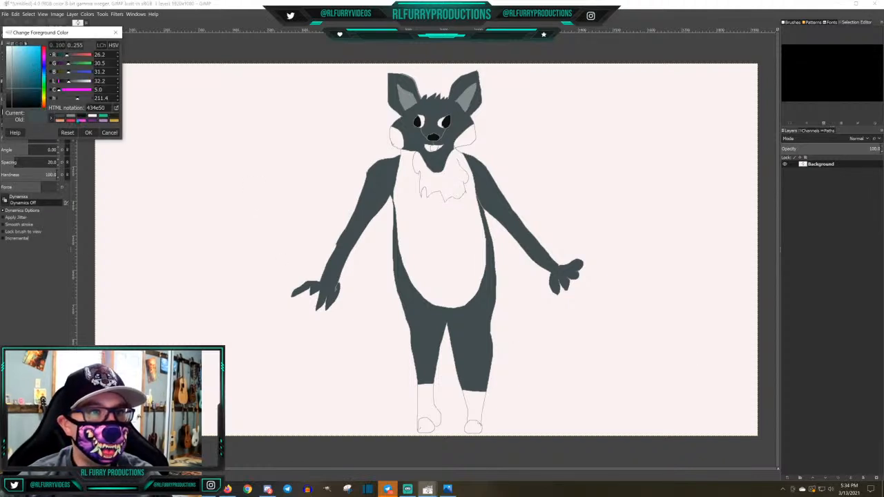
pyautogui.click(71, 116)
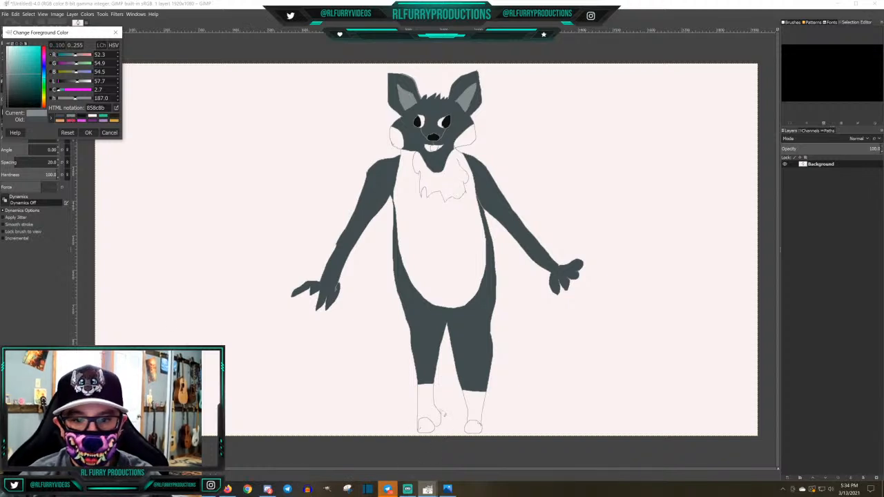
pyautogui.moveTo(439, 411)
pyautogui.mouseDown()
pyautogui.moveTo(433, 424)
pyautogui.moveTo(412, 424)
pyautogui.moveTo(421, 435)
pyautogui.mouseUp()
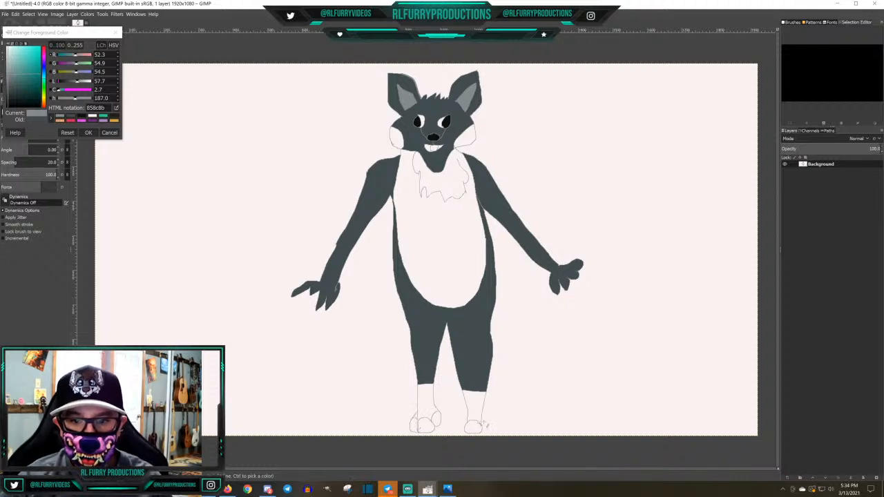
pyautogui.moveTo(486, 422)
pyautogui.mouseDown()
pyautogui.moveTo(482, 429)
pyautogui.moveTo(487, 422)
pyautogui.moveTo(463, 420)
pyautogui.moveTo(466, 432)
pyautogui.mouseUp()
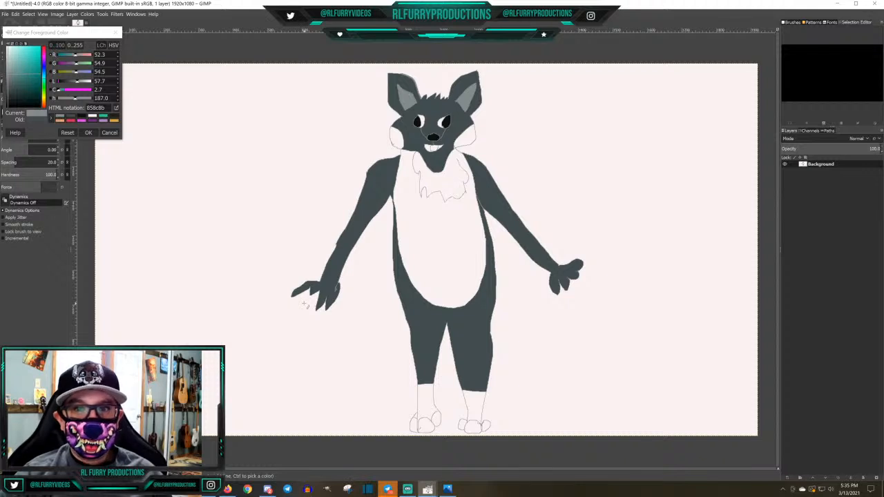
pyautogui.click(89, 133)
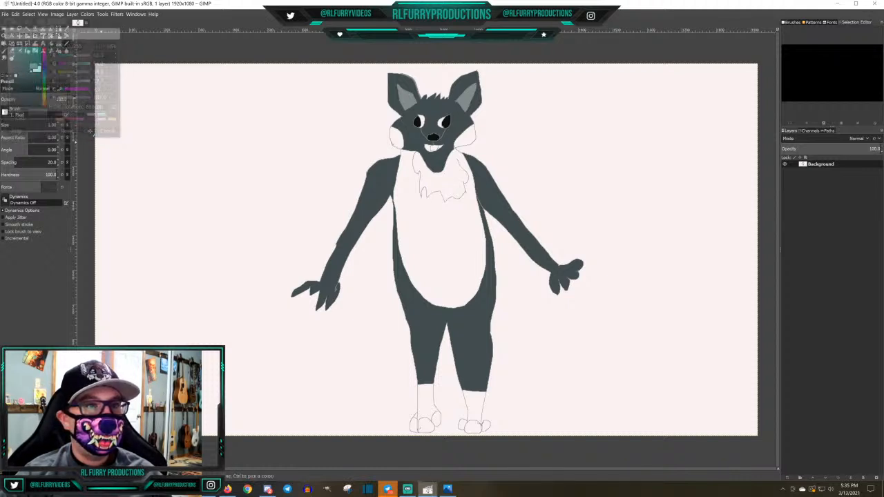
# Save the drawing as Mastrone.xcf in the Documents folder
pyautogui.click(5, 14)
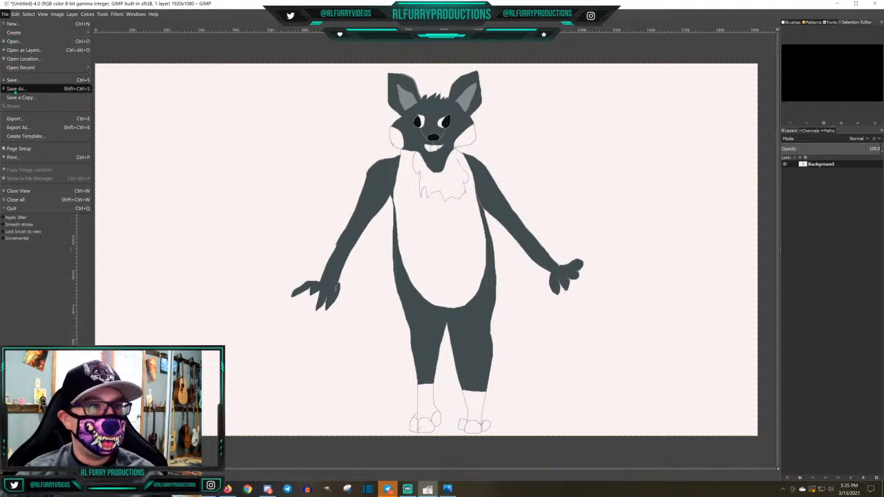
pyautogui.click(17, 91)
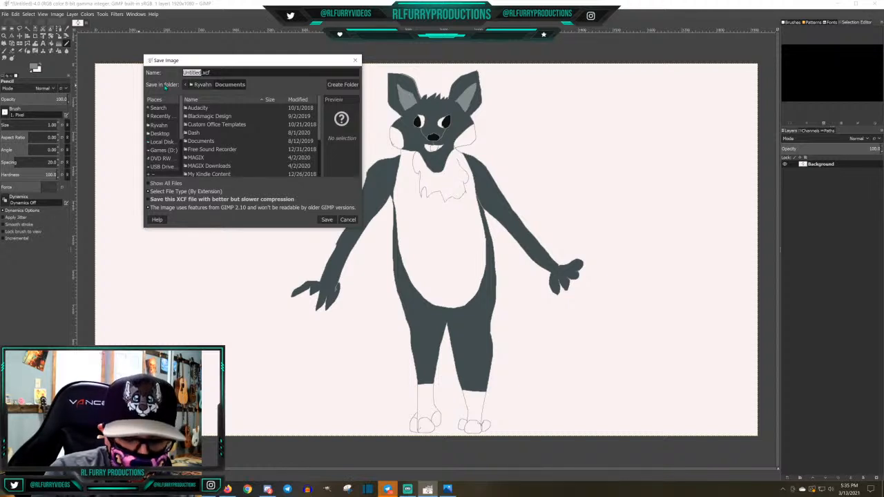
pyautogui.write('Mastro')
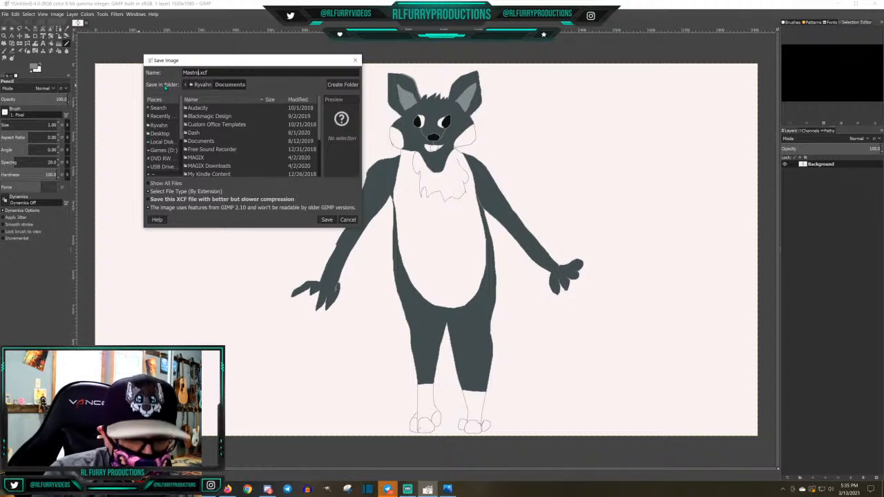
pyautogui.write('ne')
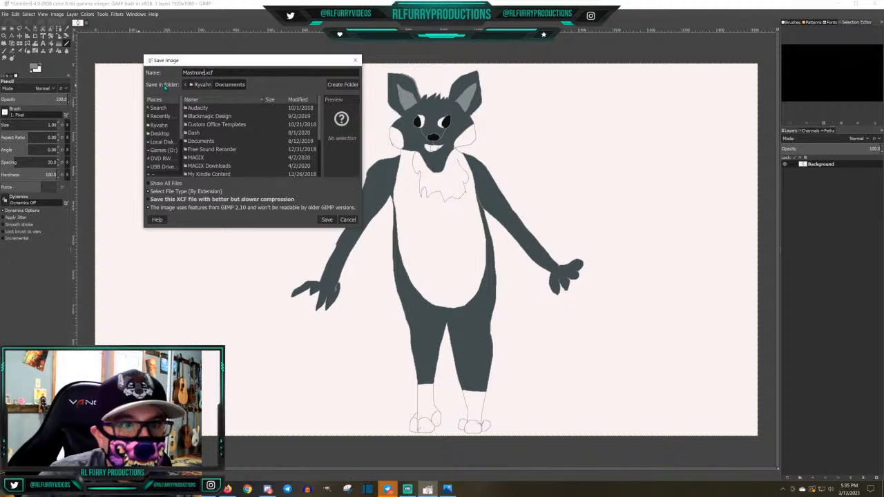
pyautogui.click(325, 220)
# Close the Mastrone drawing and create a new blank 1920 × 1080 image
pyautogui.click(4, 13)
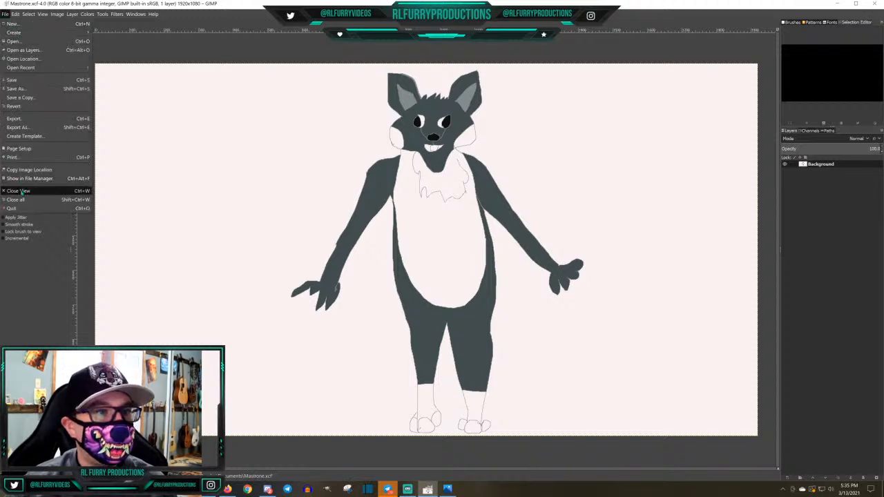
pyautogui.click(20, 194)
pyautogui.click(5, 14)
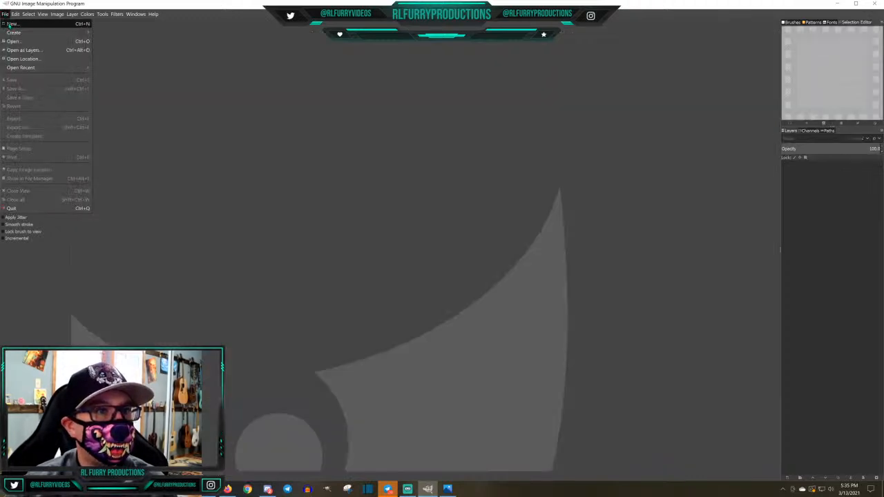
pyautogui.click(11, 23)
pyautogui.click(111, 83)
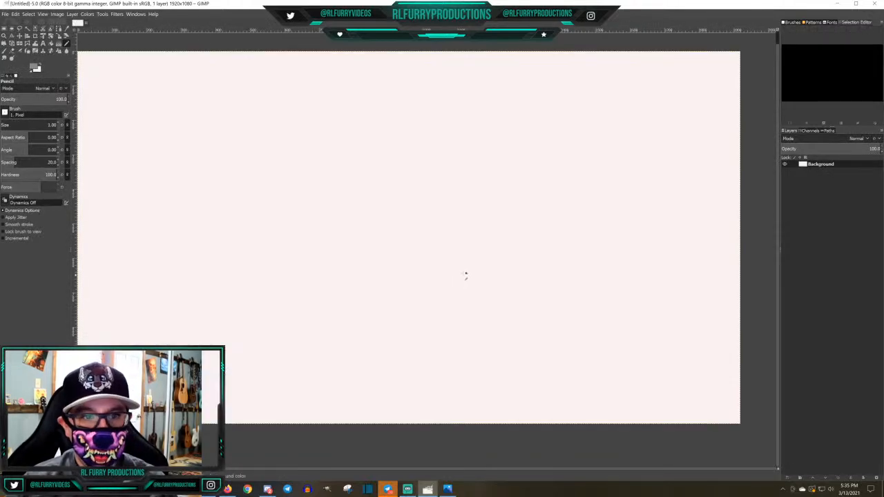
pyautogui.moveTo(514, 472); pyautogui.dragTo(492, 470)
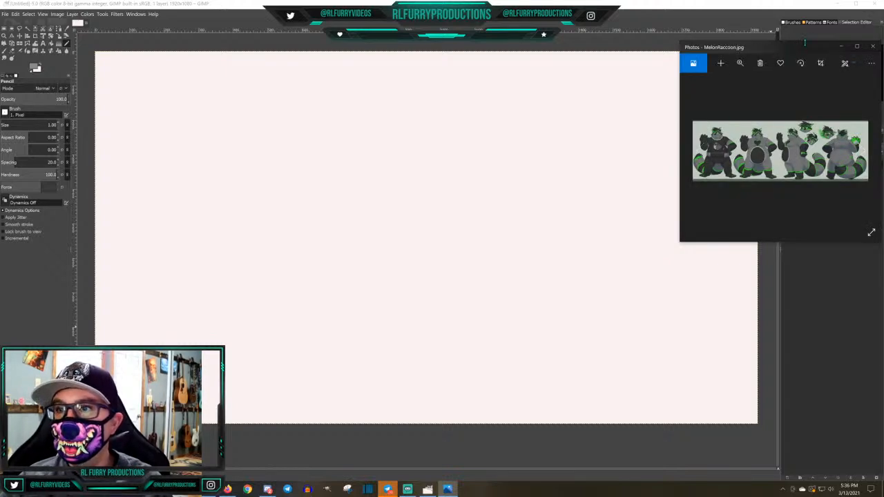
# Examine the MelonRaccoon.jpg reference sheet at full size in Photos, and move it off the canvas
pyautogui.moveTo(806, 49); pyautogui.dragTo(476, 94)
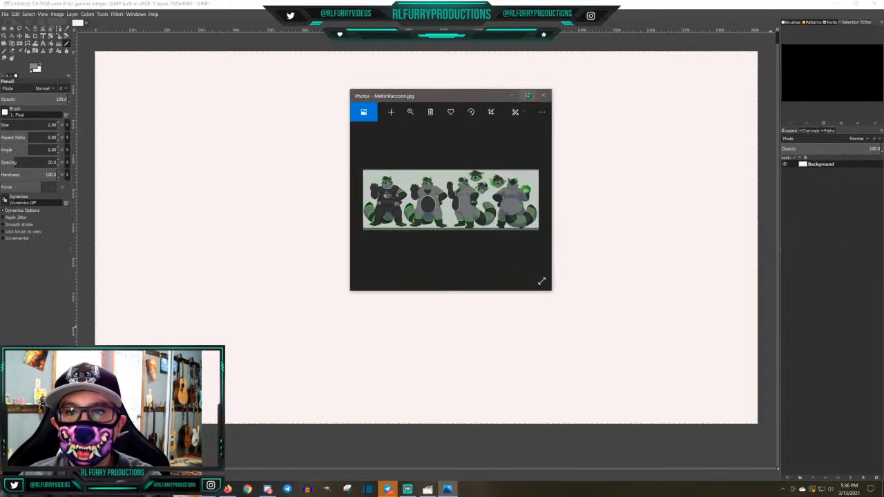
pyautogui.click(525, 95)
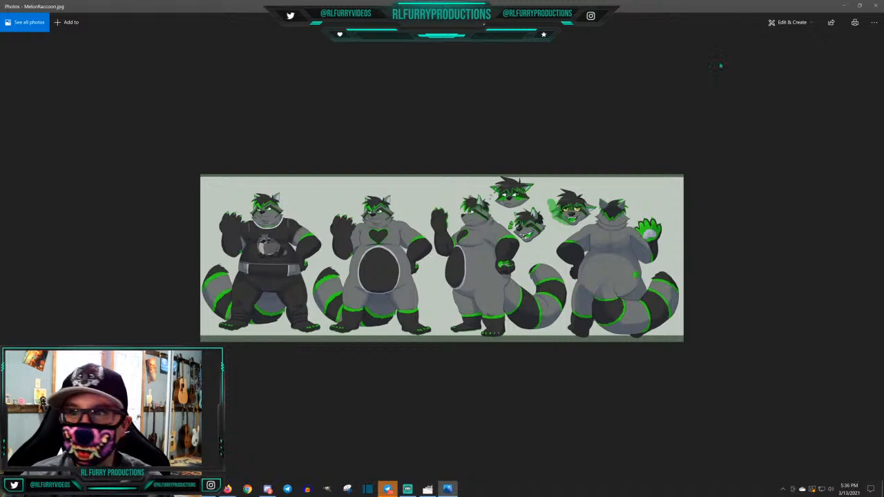
pyautogui.click(859, 6)
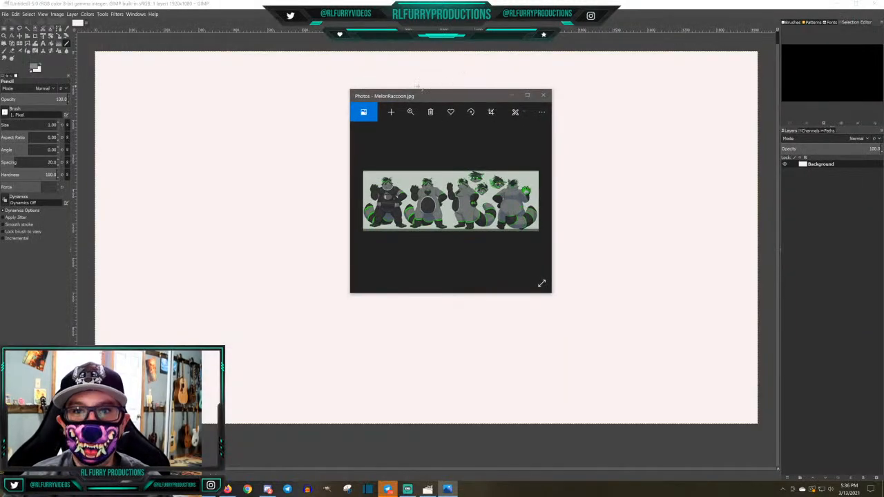
pyautogui.moveTo(420, 96); pyautogui.dragTo(883, 107)
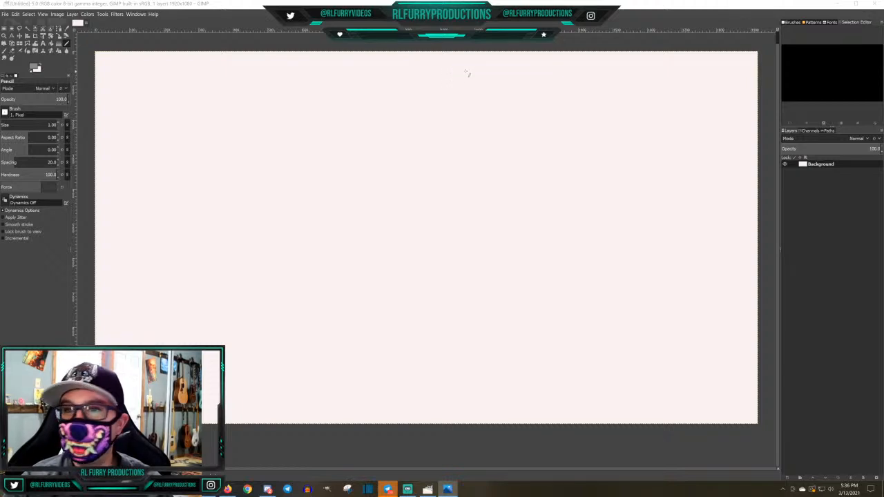
# Draw the raccoon's head outline near the canvas top with the 1 px Pencil, including jagged hair, two pointed ears and flared cheeks
pyautogui.moveTo(468, 73); pyautogui.dragTo(460, 81)
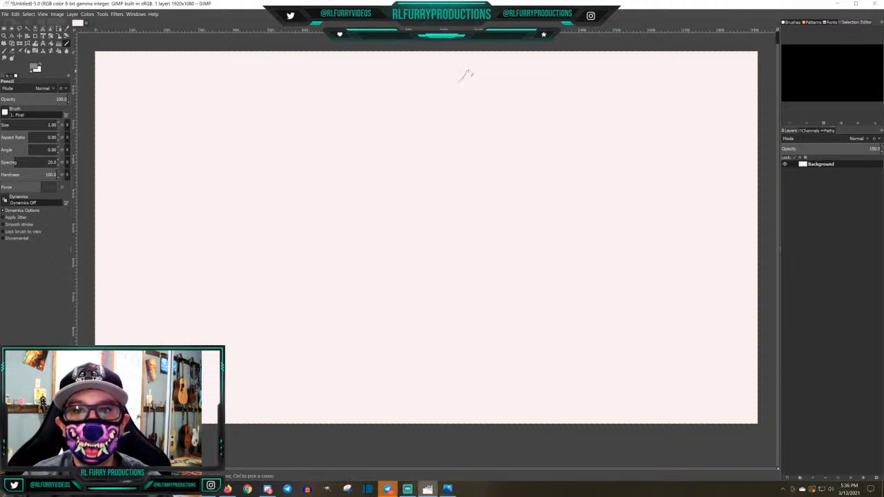
pyautogui.moveTo(463, 79)
pyautogui.mouseDown()
pyautogui.moveTo(425, 84)
pyautogui.moveTo(442, 84)
pyautogui.moveTo(429, 90)
pyautogui.moveTo(439, 91)
pyautogui.moveTo(430, 97)
pyautogui.moveTo(439, 105)
pyautogui.moveTo(452, 109)
pyautogui.moveTo(459, 85)
pyautogui.mouseUp()
pyautogui.hotkey('ctrl', 'z')
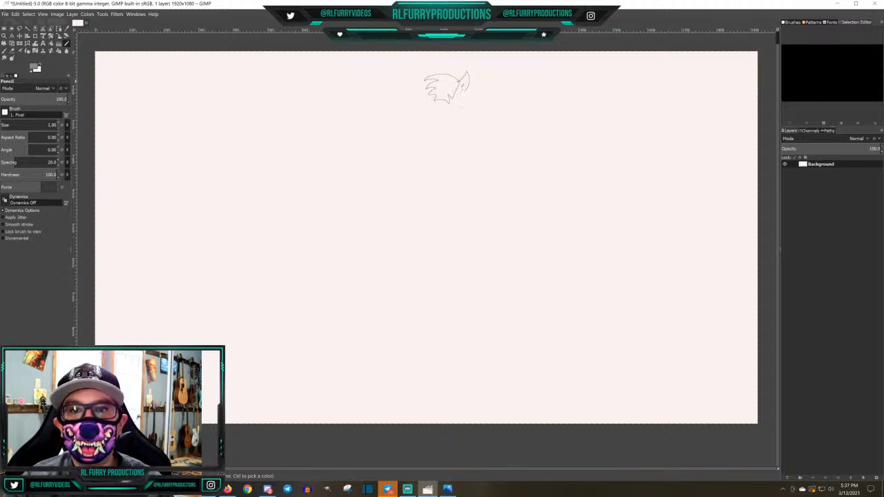
pyautogui.moveTo(425, 81)
pyautogui.mouseDown()
pyautogui.moveTo(450, 104)
pyautogui.moveTo(416, 72)
pyautogui.moveTo(403, 72)
pyautogui.moveTo(420, 104)
pyautogui.moveTo(420, 134)
pyautogui.mouseUp()
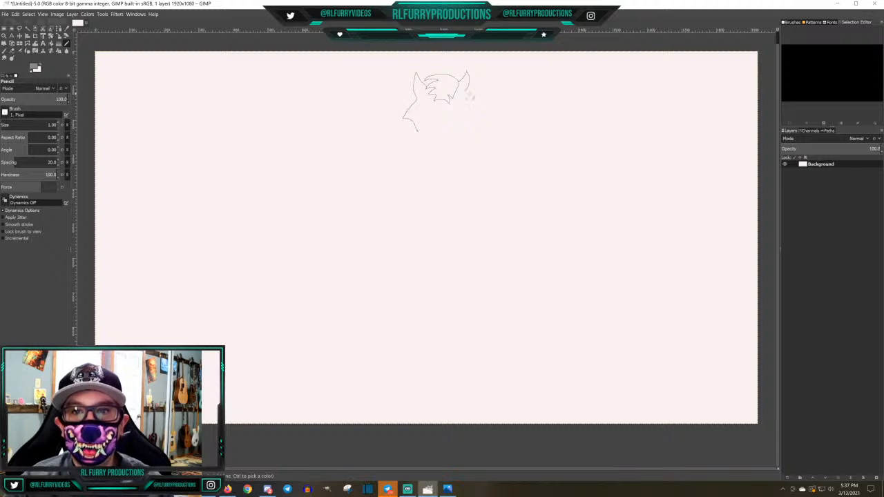
pyautogui.moveTo(468, 90)
pyautogui.mouseDown()
pyautogui.moveTo(481, 125)
pyautogui.moveTo(449, 147)
pyautogui.moveTo(417, 132)
pyautogui.mouseUp()
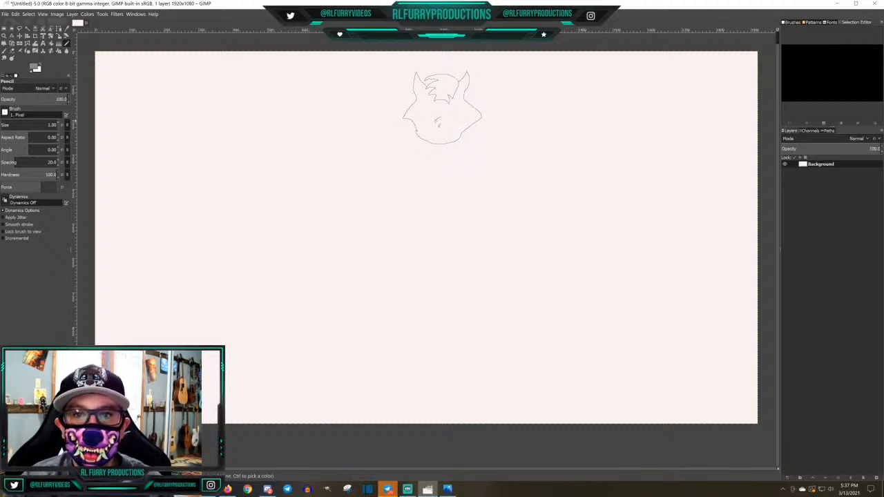
# Draw the raccoon's oval nose, two small round eyes and the mask lines running from the eyes to the cheeks
pyautogui.moveTo(435, 121); pyautogui.dragTo(464, 114)
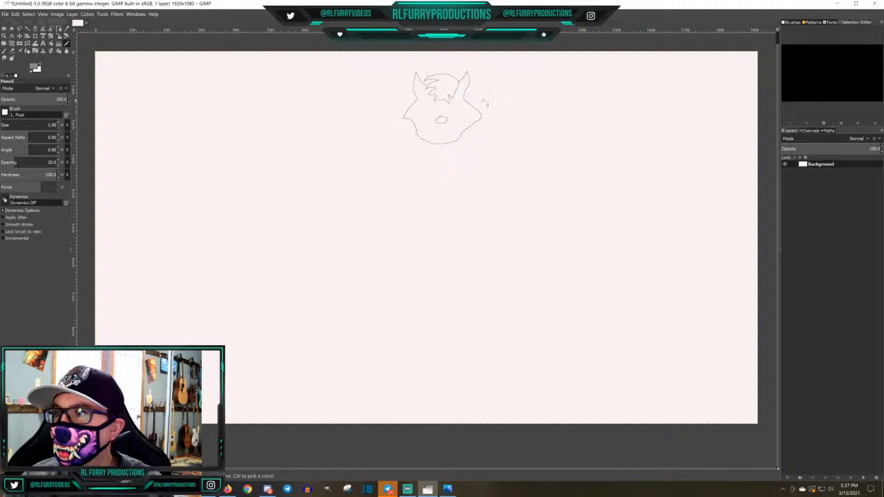
pyautogui.moveTo(452, 108); pyautogui.dragTo(434, 107)
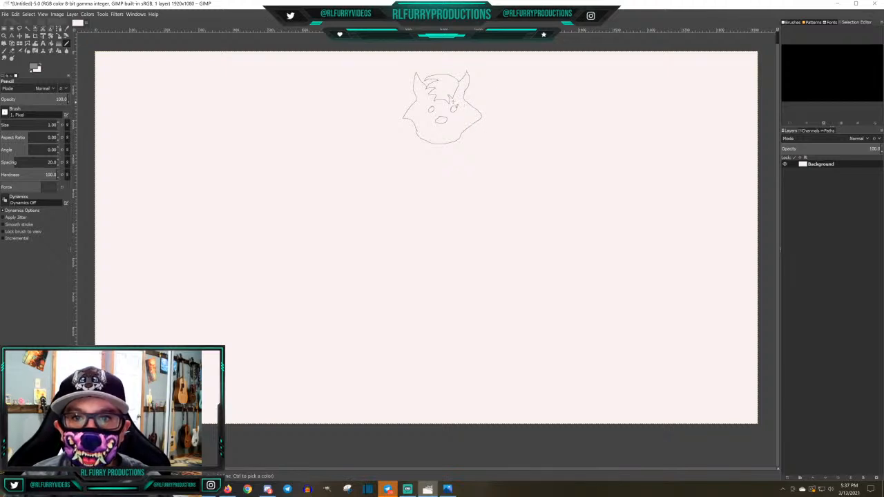
pyautogui.moveTo(449, 106); pyautogui.dragTo(482, 115)
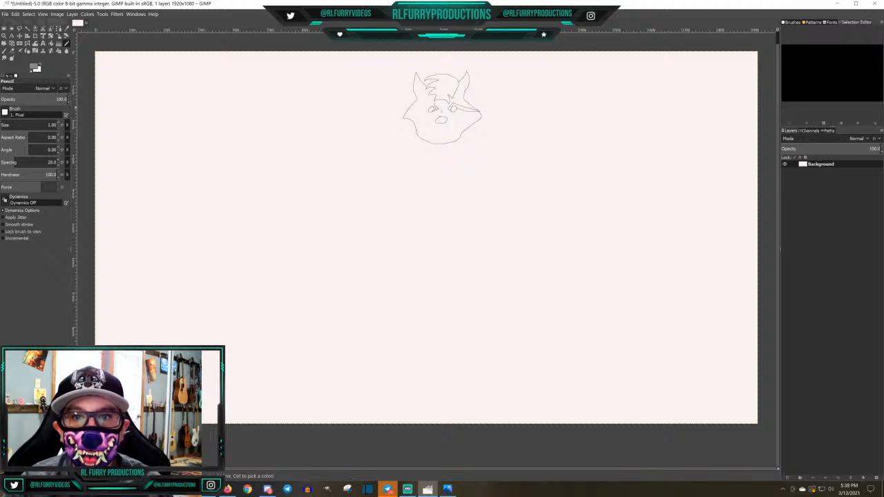
pyautogui.moveTo(435, 103); pyautogui.dragTo(412, 106)
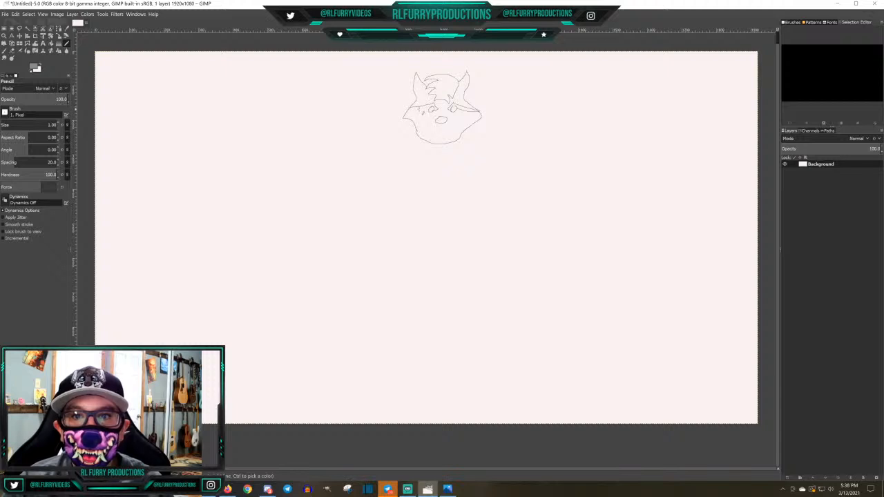
pyautogui.moveTo(406, 111); pyautogui.dragTo(426, 108)
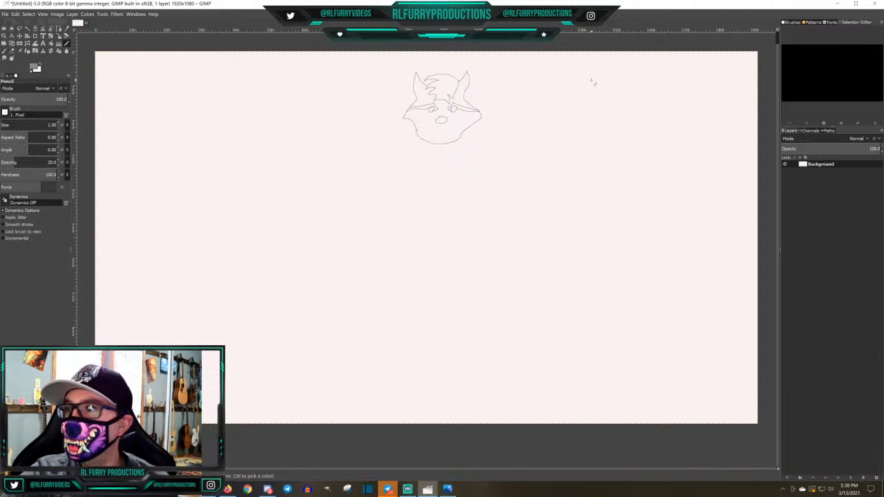
# Add inner-ear outlines and a wide smiling mouth to the head, and draw a curved collar line under the chin
pyautogui.moveTo(461, 86); pyautogui.dragTo(465, 88)
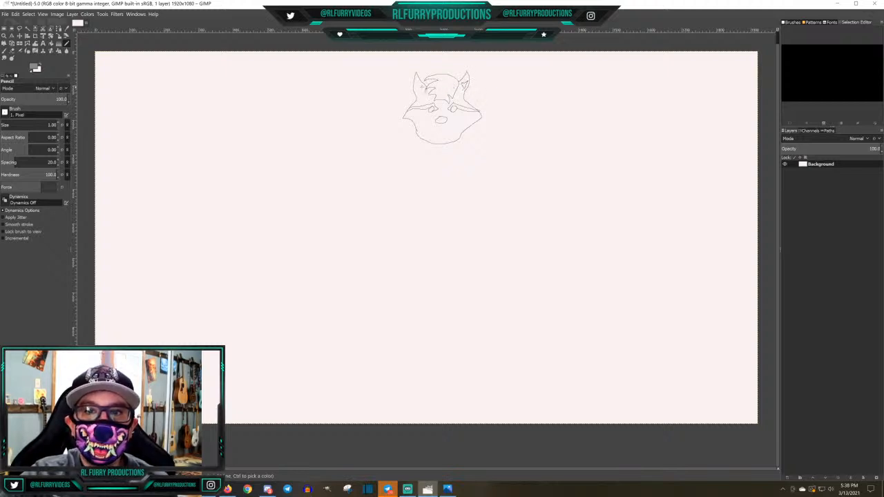
pyautogui.moveTo(418, 85); pyautogui.dragTo(422, 87)
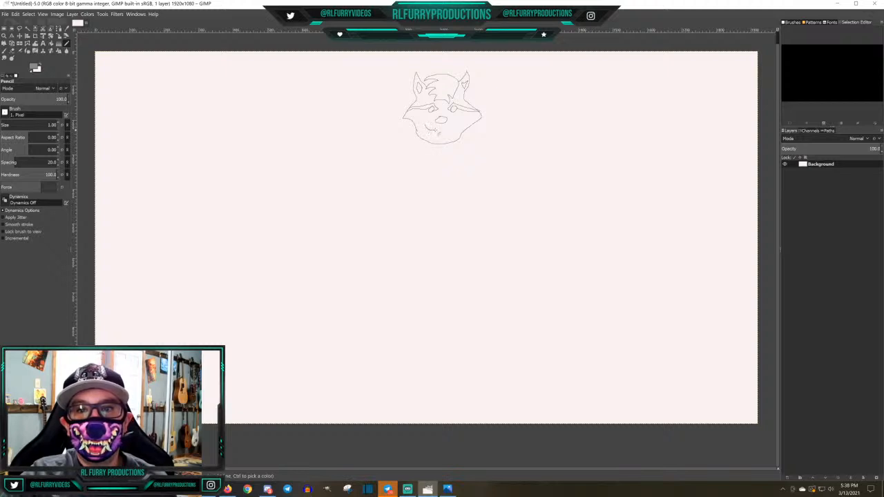
pyautogui.moveTo(436, 131); pyautogui.dragTo(459, 125)
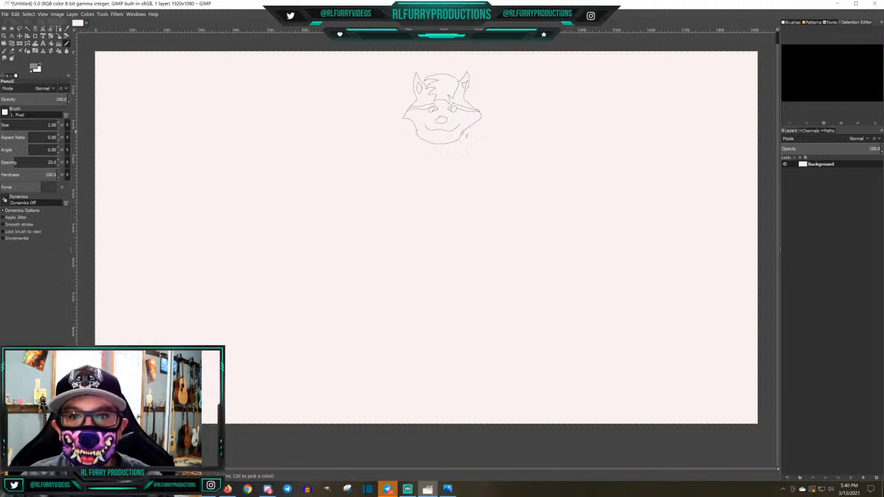
pyautogui.moveTo(468, 134)
pyautogui.mouseDown()
pyautogui.moveTo(443, 152)
pyautogui.moveTo(417, 138)
pyautogui.mouseUp()
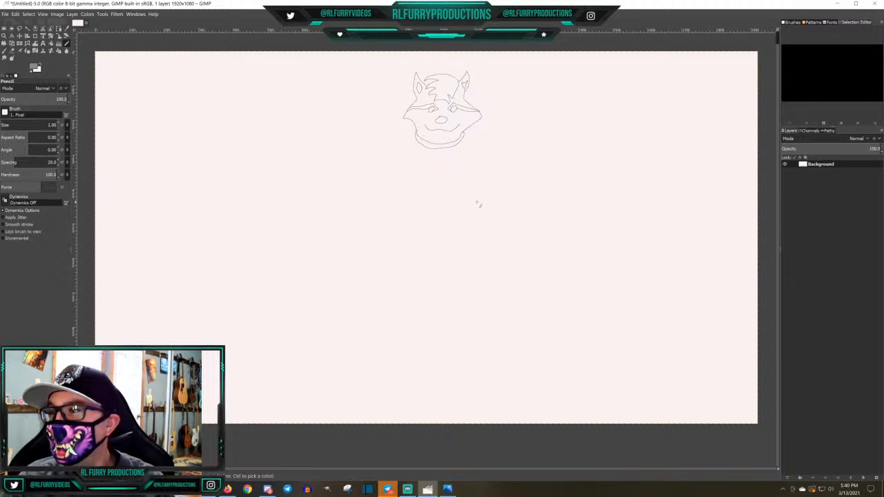
# Draw the raccoon's body outline with both shoulders, a raised left arm with an open hand, a bent right arm and a broad torso
pyautogui.moveTo(470, 132)
pyautogui.mouseDown()
pyautogui.moveTo(513, 149)
pyautogui.moveTo(533, 176)
pyautogui.moveTo(535, 198)
pyautogui.moveTo(505, 229)
pyautogui.mouseUp()
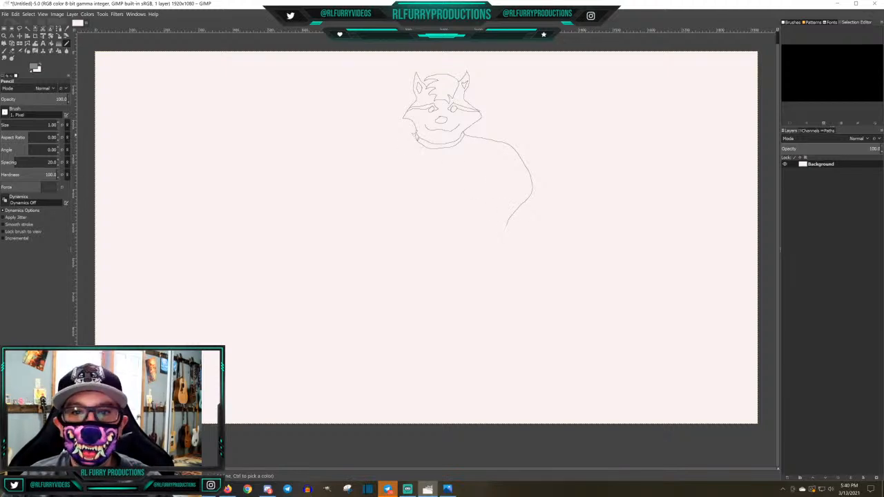
pyautogui.moveTo(415, 138); pyautogui.dragTo(382, 148)
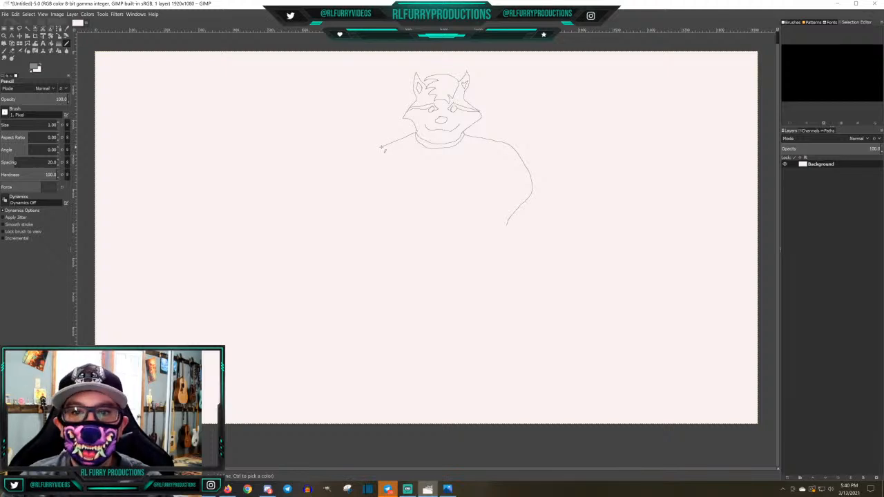
pyautogui.moveTo(377, 153); pyautogui.dragTo(374, 158)
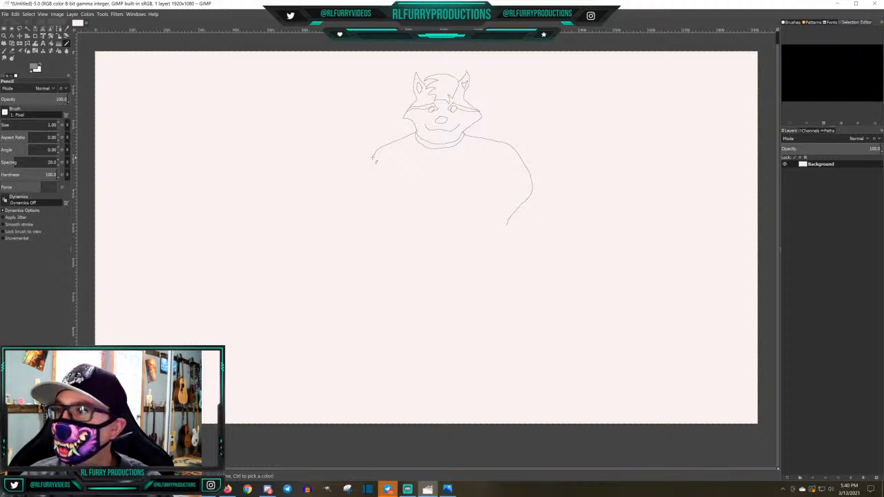
pyautogui.moveTo(372, 164)
pyautogui.mouseDown()
pyautogui.moveTo(355, 190)
pyautogui.moveTo(336, 188)
pyautogui.moveTo(319, 172)
pyautogui.moveTo(318, 149)
pyautogui.moveTo(313, 165)
pyautogui.moveTo(308, 145)
pyautogui.moveTo(306, 161)
pyautogui.moveTo(286, 146)
pyautogui.moveTo(297, 162)
pyautogui.moveTo(282, 158)
pyautogui.moveTo(293, 170)
pyautogui.moveTo(281, 178)
pyautogui.moveTo(347, 230)
pyautogui.moveTo(368, 237)
pyautogui.moveTo(380, 217)
pyautogui.moveTo(390, 262)
pyautogui.moveTo(470, 266)
pyautogui.moveTo(502, 255)
pyautogui.moveTo(502, 237)
pyautogui.mouseUp()
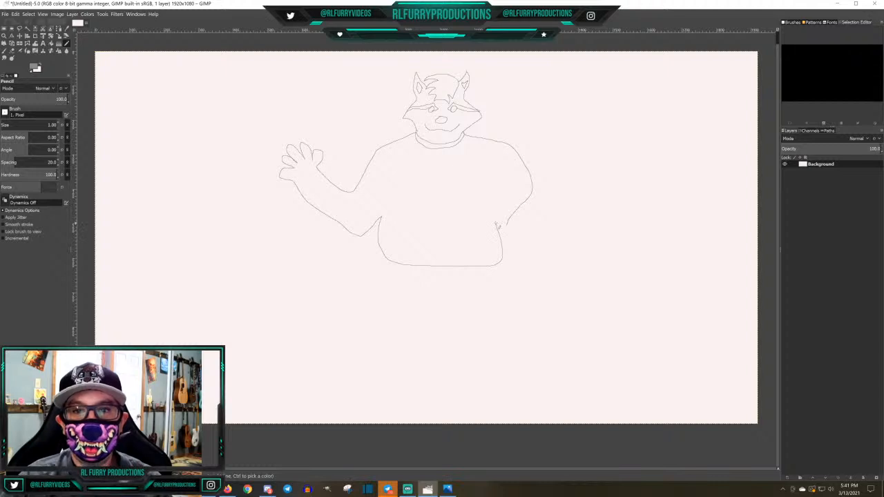
pyautogui.moveTo(491, 205)
pyautogui.mouseDown()
pyautogui.moveTo(509, 228)
pyautogui.moveTo(536, 197)
pyautogui.mouseUp()
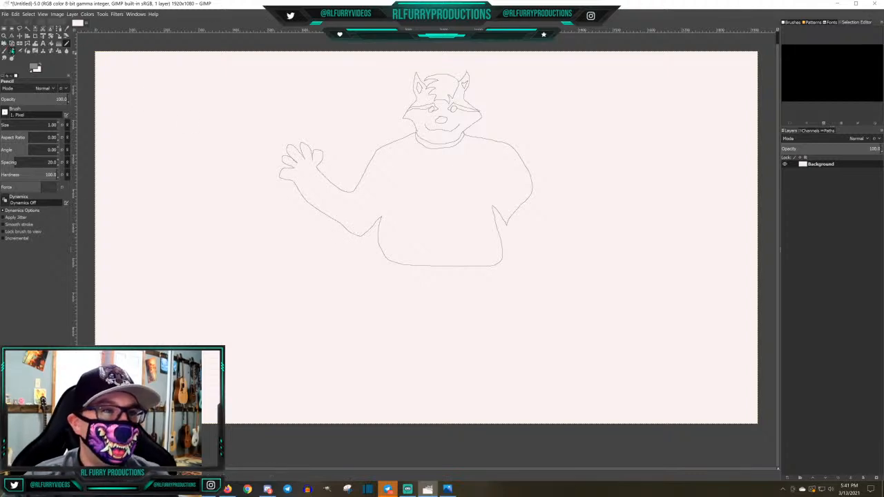
# Erase the lower outer line of the right arm and the flat bottom line of the torso using the Eraser at size 2
pyautogui.click(11, 52)
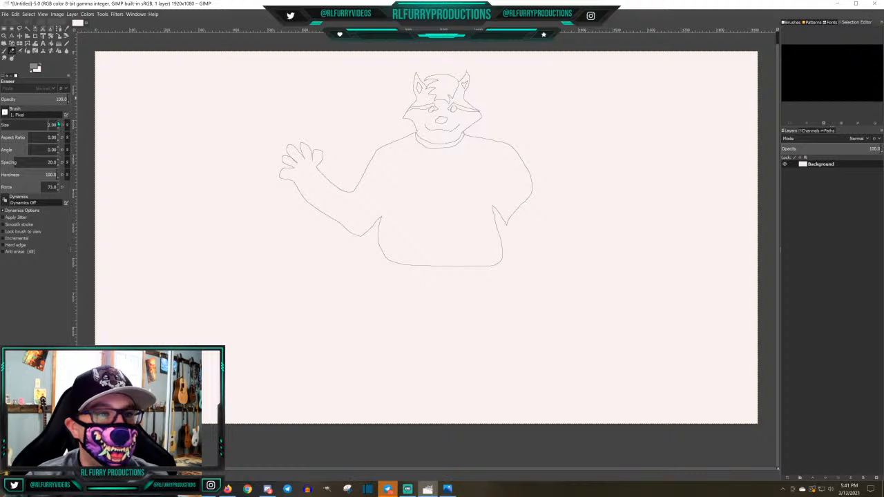
pyautogui.click(58, 124)
pyautogui.moveTo(535, 197)
pyautogui.mouseDown()
pyautogui.moveTo(507, 221)
pyautogui.moveTo(532, 181)
pyautogui.mouseUp()
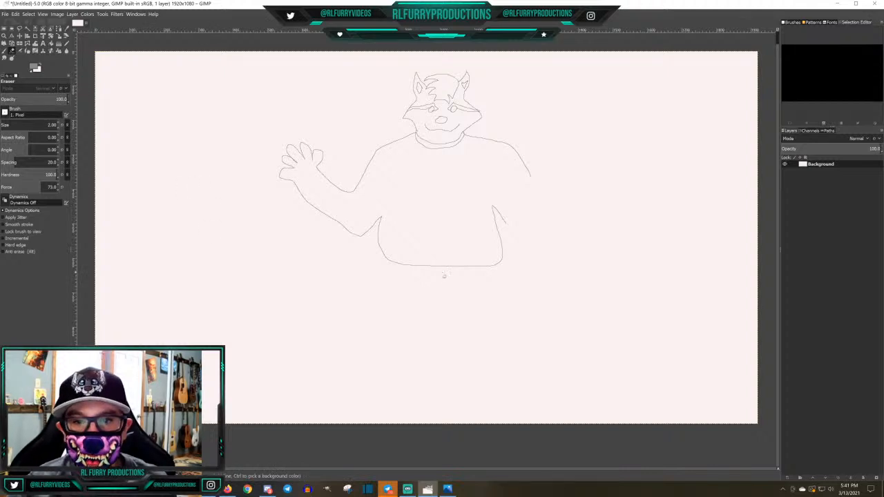
pyautogui.moveTo(438, 266); pyautogui.dragTo(390, 262)
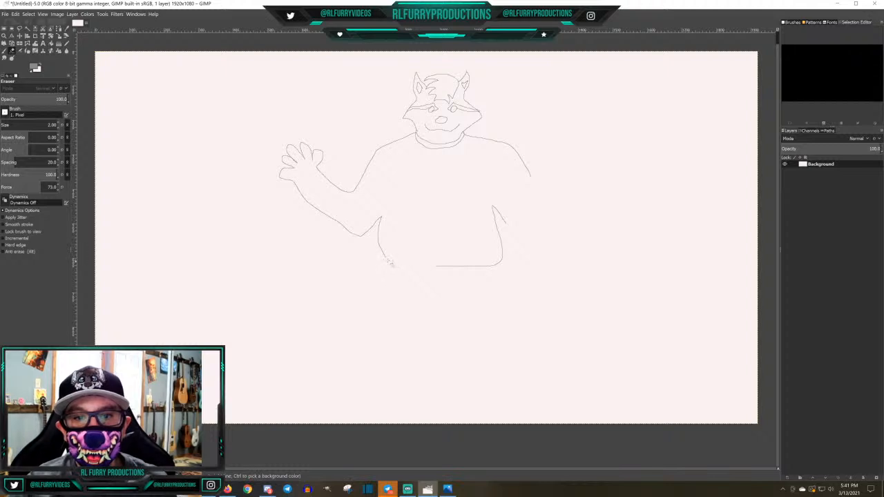
pyautogui.moveTo(460, 270)
pyautogui.mouseDown()
pyautogui.moveTo(442, 269)
pyautogui.moveTo(496, 269)
pyautogui.moveTo(487, 271)
pyautogui.mouseUp()
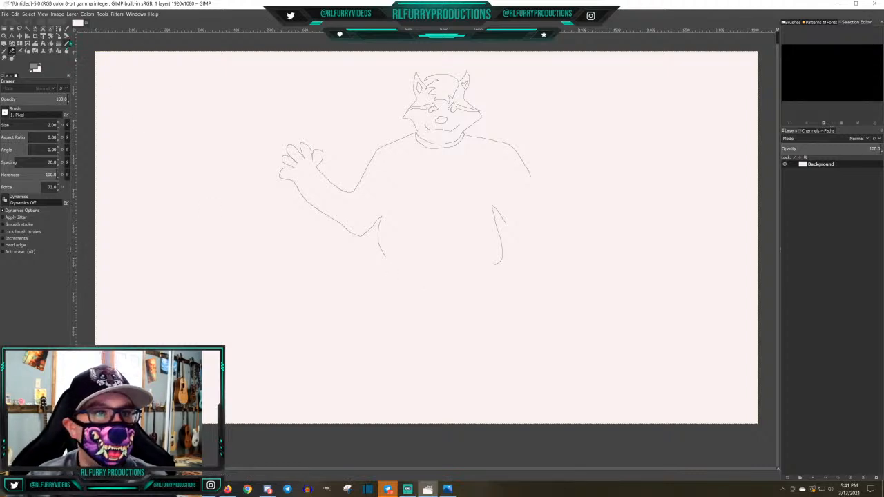
# Draw a rounded belly line with the Pencil at size 2, and a raised right arm with an open hand at size 1
pyautogui.click(66, 44)
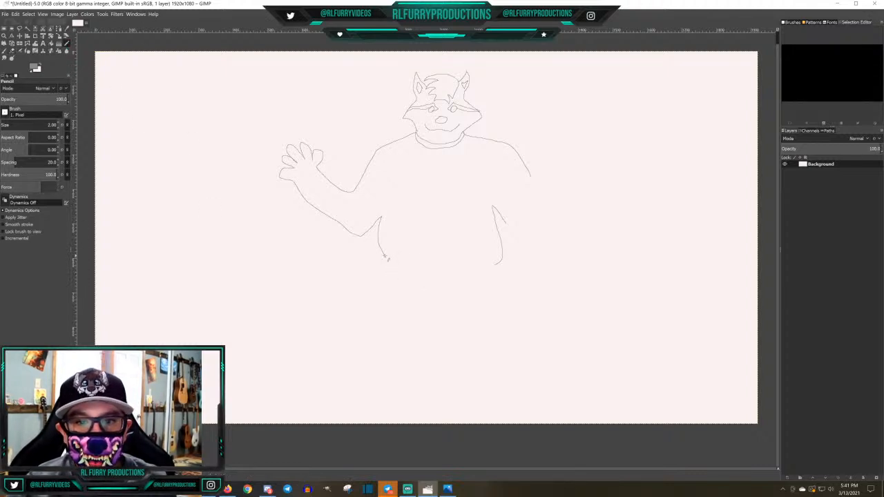
pyautogui.moveTo(384, 256)
pyautogui.mouseDown()
pyautogui.moveTo(423, 278)
pyautogui.moveTo(459, 283)
pyautogui.moveTo(500, 266)
pyautogui.moveTo(497, 254)
pyautogui.mouseUp()
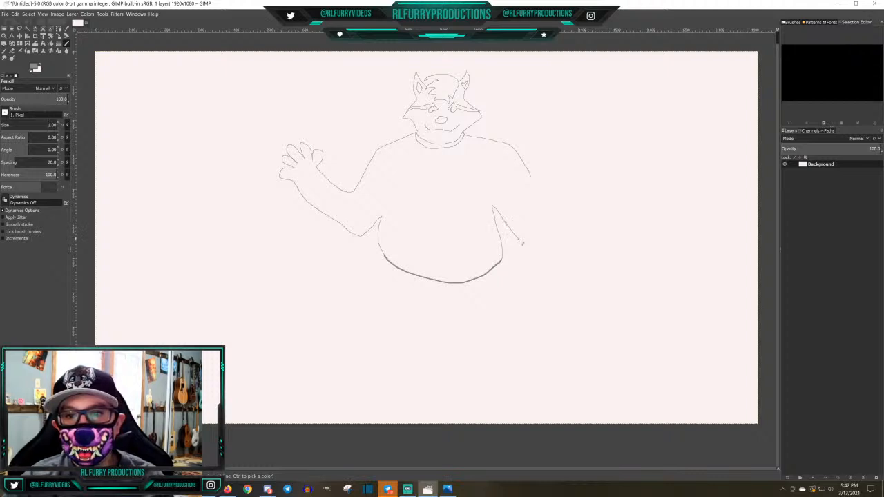
pyautogui.moveTo(523, 244)
pyautogui.mouseDown()
pyautogui.moveTo(553, 227)
pyautogui.moveTo(570, 200)
pyautogui.moveTo(598, 181)
pyautogui.moveTo(587, 176)
pyautogui.moveTo(588, 161)
pyautogui.moveTo(577, 172)
pyautogui.moveTo(576, 156)
pyautogui.moveTo(574, 169)
pyautogui.moveTo(562, 148)
pyautogui.moveTo(558, 178)
pyautogui.moveTo(536, 203)
pyautogui.mouseUp()
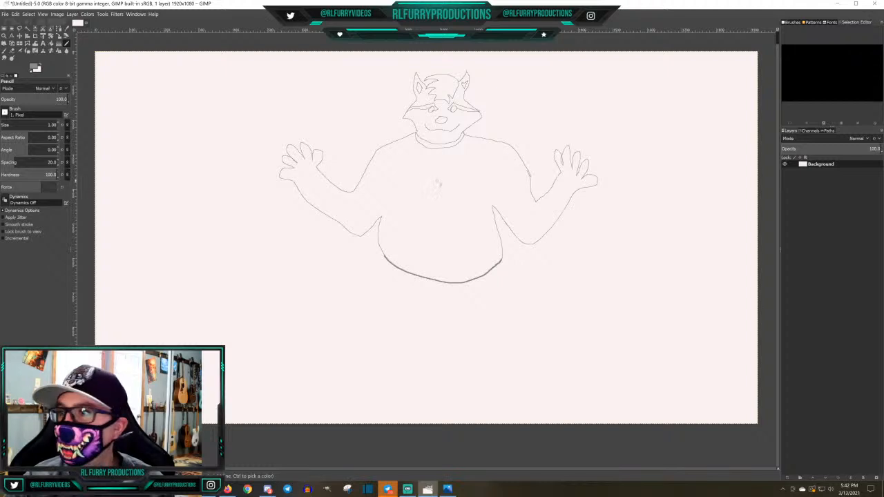
# Draw a double-lined vertical oval on the belly and a heart above it on the chest
pyautogui.moveTo(432, 187)
pyautogui.mouseDown()
pyautogui.moveTo(418, 215)
pyautogui.moveTo(424, 260)
pyautogui.moveTo(433, 278)
pyautogui.moveTo(462, 286)
pyautogui.moveTo(478, 265)
pyautogui.moveTo(468, 198)
pyautogui.moveTo(444, 188)
pyautogui.moveTo(427, 196)
pyautogui.moveTo(428, 258)
pyautogui.moveTo(436, 276)
pyautogui.moveTo(452, 280)
pyautogui.moveTo(475, 256)
pyautogui.moveTo(470, 212)
pyautogui.moveTo(431, 195)
pyautogui.mouseUp()
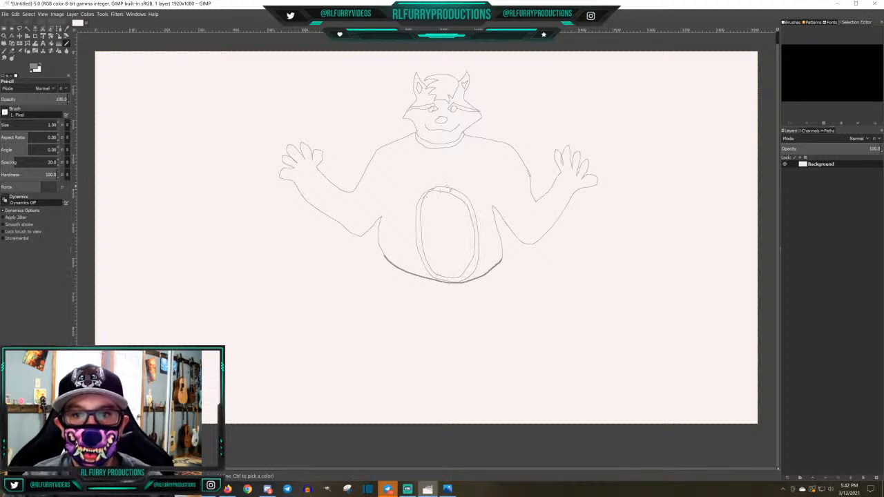
pyautogui.moveTo(435, 182)
pyautogui.mouseDown()
pyautogui.moveTo(424, 161)
pyautogui.moveTo(445, 163)
pyautogui.moveTo(446, 155)
pyautogui.moveTo(462, 160)
pyautogui.moveTo(445, 182)
pyautogui.mouseUp()
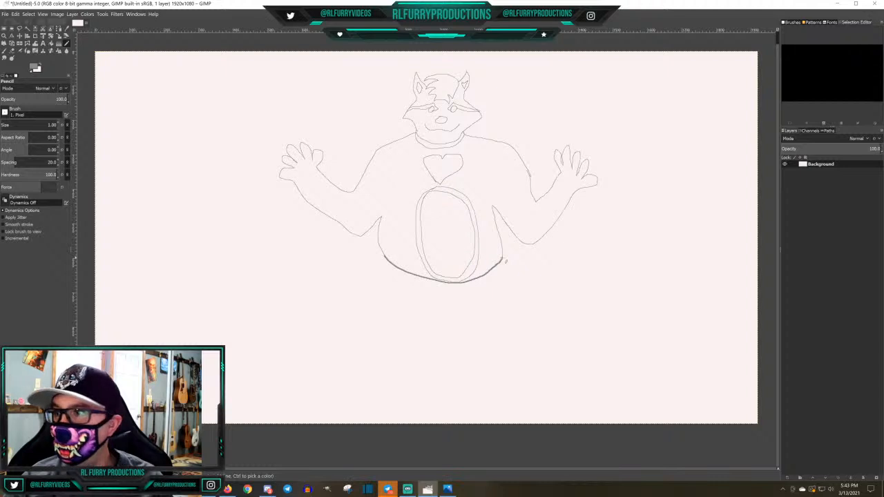
# Draw the outer thigh lines down from both sides of the belly, and a smaller heart outline inside the chest heart
pyautogui.moveTo(506, 263); pyautogui.dragTo(529, 335)
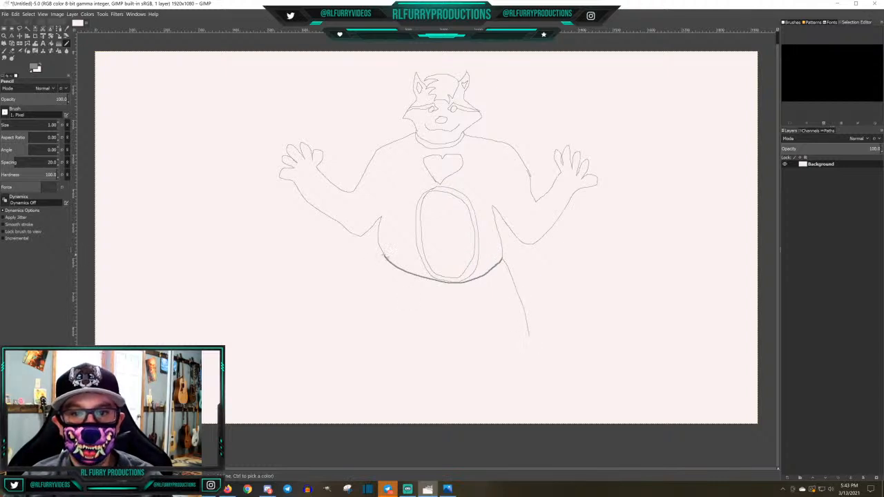
pyautogui.moveTo(384, 254); pyautogui.dragTo(372, 337)
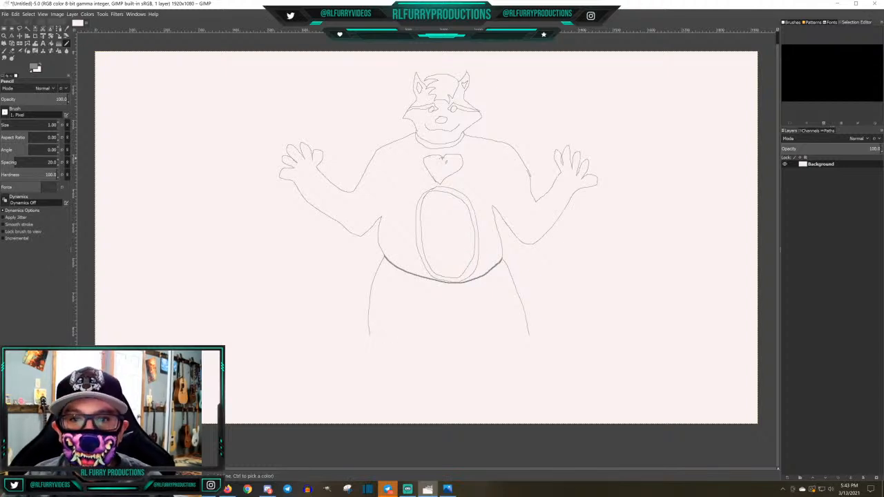
pyautogui.scroll(4, 442, 166)
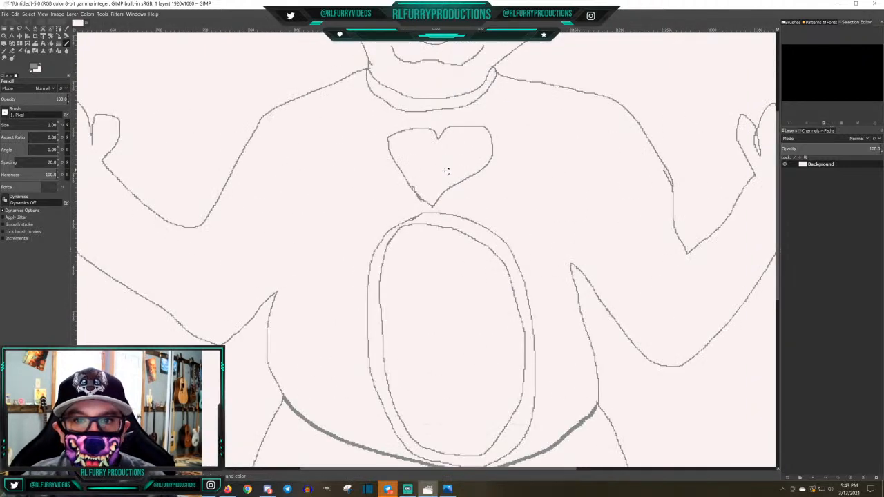
pyautogui.moveTo(426, 108)
pyautogui.mouseDown()
pyautogui.moveTo(421, 95)
pyautogui.moveTo(381, 92)
pyautogui.moveTo(343, 110)
pyautogui.moveTo(339, 128)
pyautogui.moveTo(396, 211)
pyautogui.moveTo(424, 237)
pyautogui.moveTo(442, 205)
pyautogui.moveTo(517, 158)
pyautogui.moveTo(537, 128)
pyautogui.moveTo(522, 90)
pyautogui.moveTo(460, 93)
pyautogui.moveTo(431, 124)
pyautogui.moveTo(426, 107)
pyautogui.mouseUp()
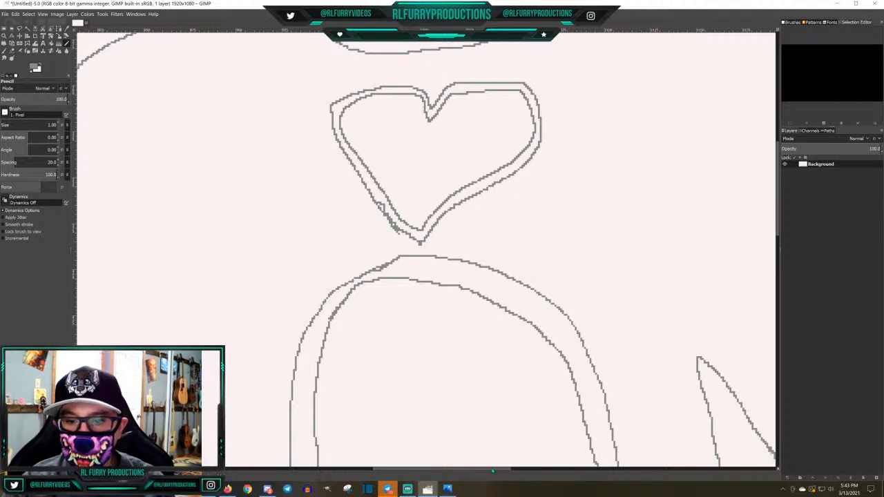
pyautogui.moveTo(493, 472); pyautogui.dragTo(554, 474)
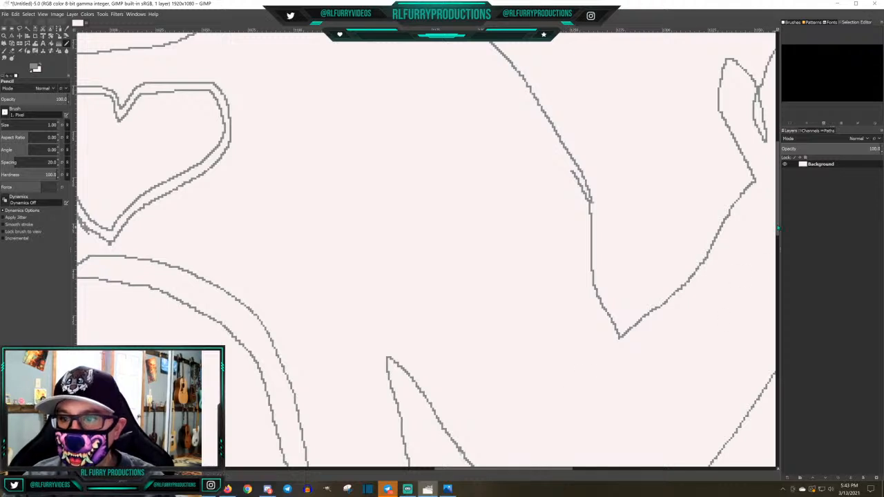
pyautogui.scroll(-3, 782, 255)
pyautogui.scroll(-5, 782, 254)
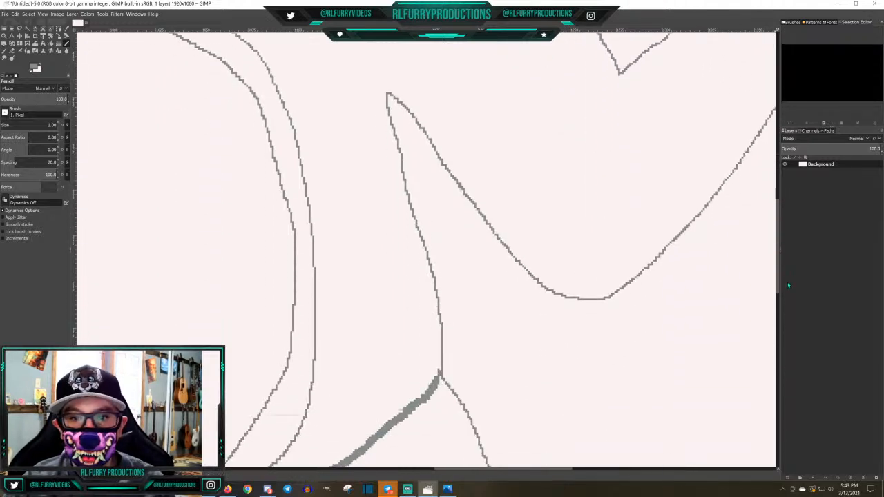
pyautogui.scroll(-10, 788, 286)
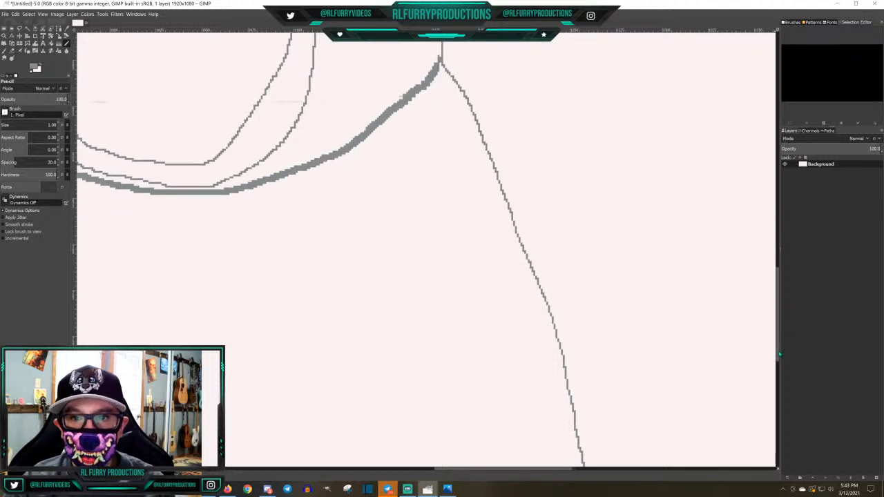
pyautogui.moveTo(522, 472)
pyautogui.mouseDown()
pyautogui.moveTo(366, 457)
pyautogui.moveTo(404, 460)
pyautogui.mouseUp()
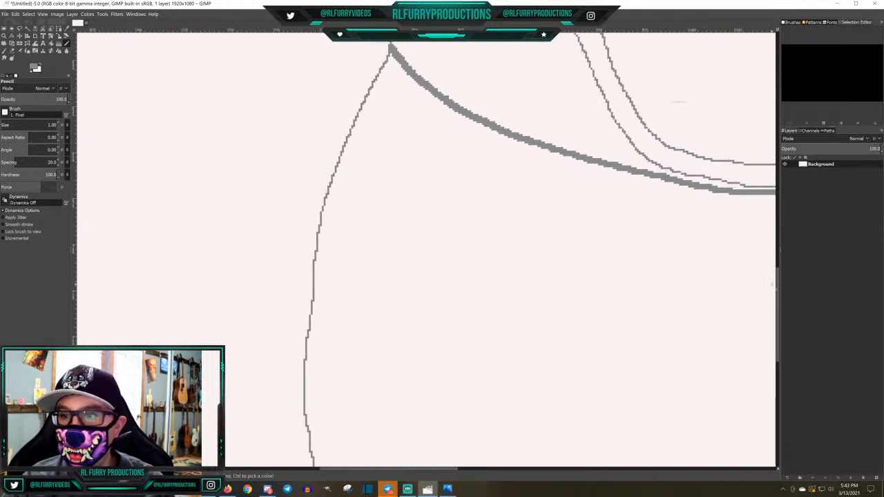
# Extend the outer thigh lines down into both feet and draw the inner leg lines meeting at the crotch
pyautogui.scroll(8, 776, 289)
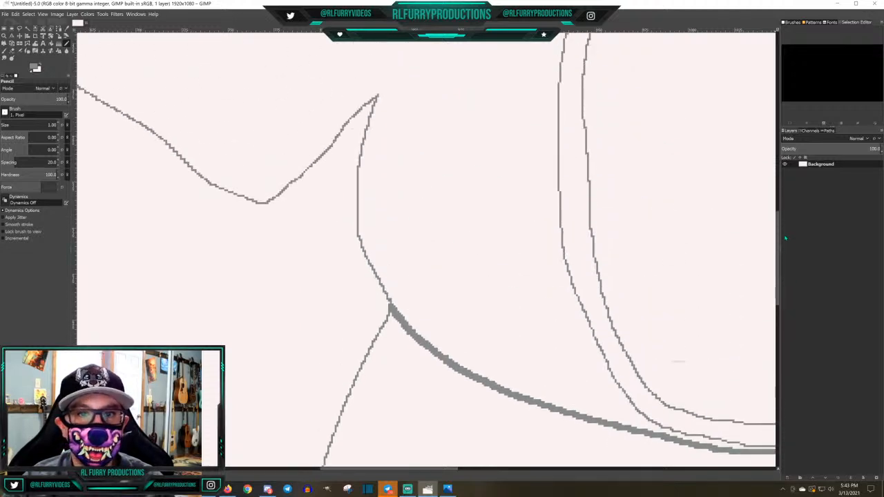
pyautogui.moveTo(785, 239)
pyautogui.mouseDown()
pyautogui.moveTo(796, 131)
pyautogui.moveTo(826, 70)
pyautogui.moveTo(795, 251)
pyautogui.mouseUp()
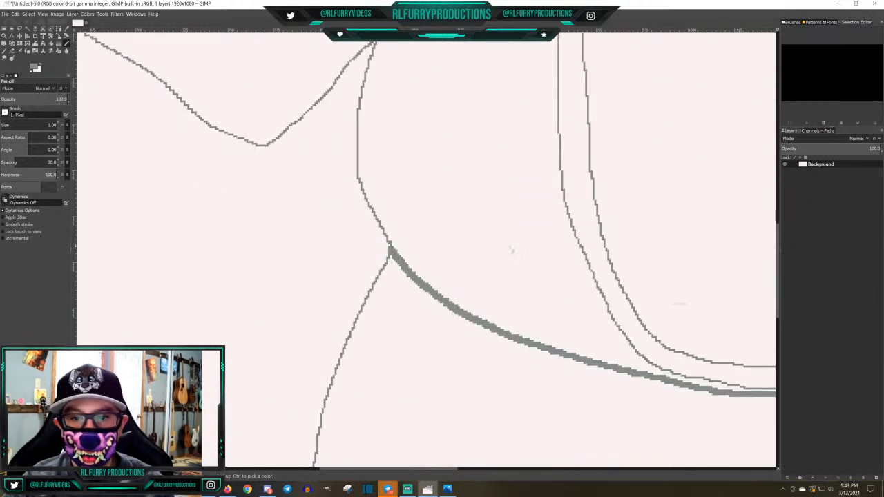
pyautogui.scroll(-3, 503, 258)
pyautogui.scroll(-4, 503, 257)
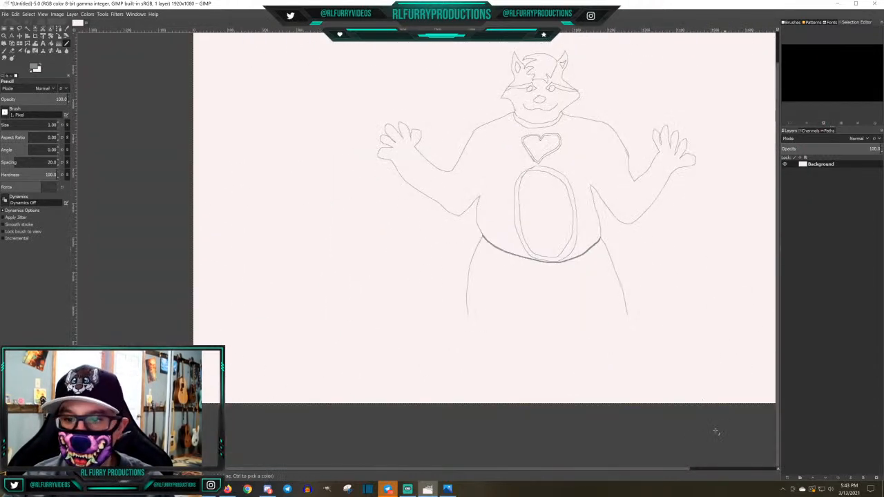
pyautogui.moveTo(670, 470); pyautogui.dragTo(708, 471)
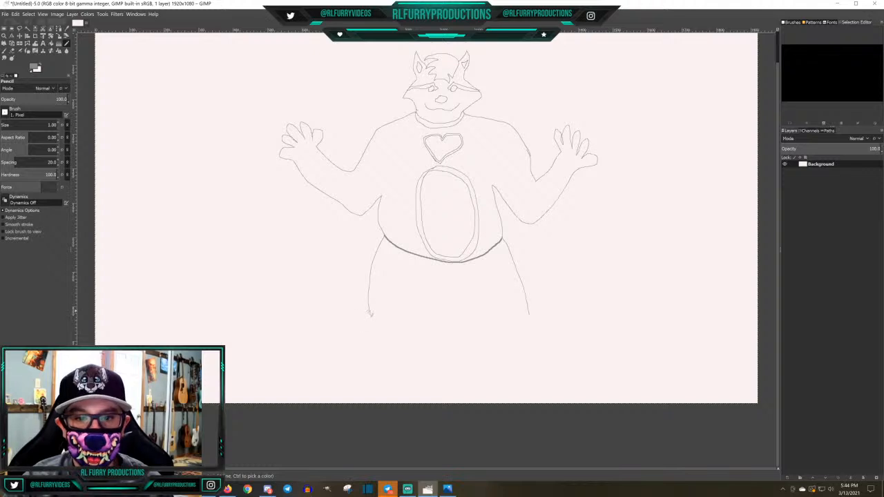
pyautogui.moveTo(371, 315); pyautogui.dragTo(374, 353)
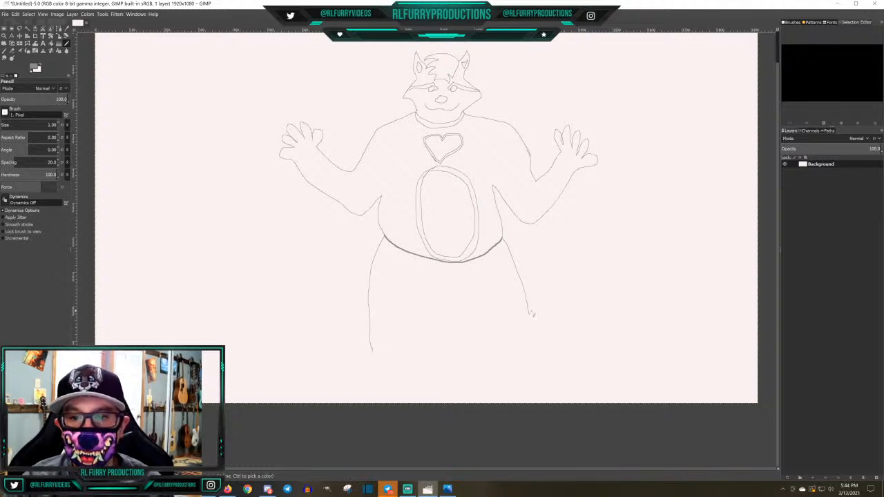
pyautogui.moveTo(531, 318)
pyautogui.mouseDown()
pyautogui.moveTo(525, 360)
pyautogui.moveTo(565, 391)
pyautogui.moveTo(552, 396)
pyautogui.moveTo(501, 395)
pyautogui.moveTo(489, 347)
pyautogui.moveTo(460, 297)
pyautogui.moveTo(440, 292)
pyautogui.moveTo(428, 289)
pyautogui.moveTo(446, 319)
pyautogui.moveTo(420, 340)
pyautogui.moveTo(417, 369)
pyautogui.moveTo(427, 377)
pyautogui.moveTo(416, 391)
pyautogui.moveTo(347, 388)
pyautogui.moveTo(353, 377)
pyautogui.moveTo(382, 366)
pyautogui.moveTo(376, 351)
pyautogui.mouseUp()
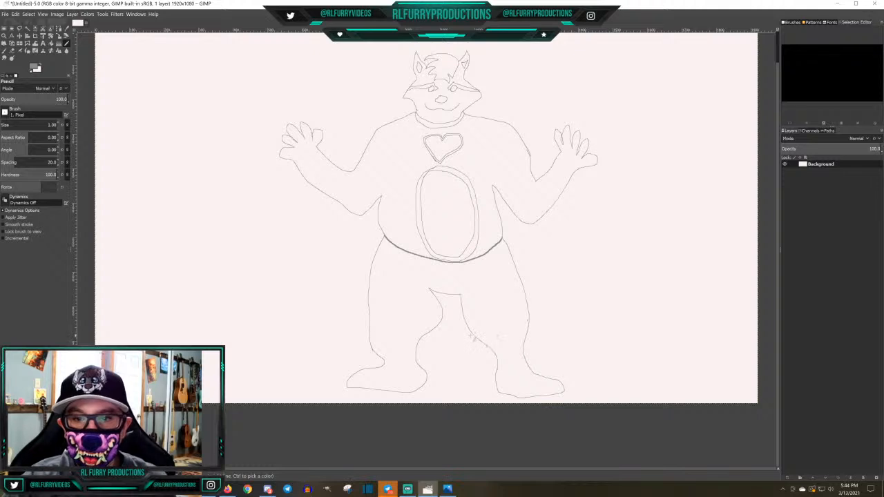
# Draw the part of the tail that shows between the legs, with a double-lined stripe across it
pyautogui.moveTo(474, 336); pyautogui.dragTo(434, 367)
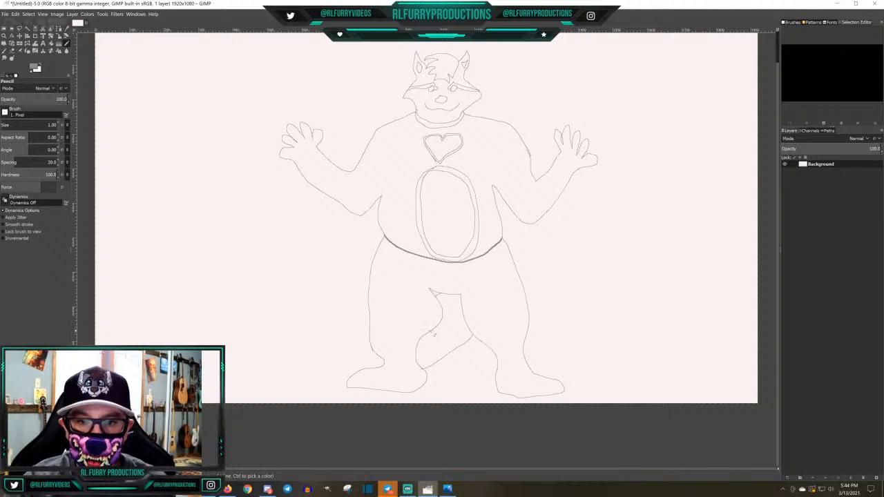
pyautogui.moveTo(433, 333); pyautogui.dragTo(455, 355)
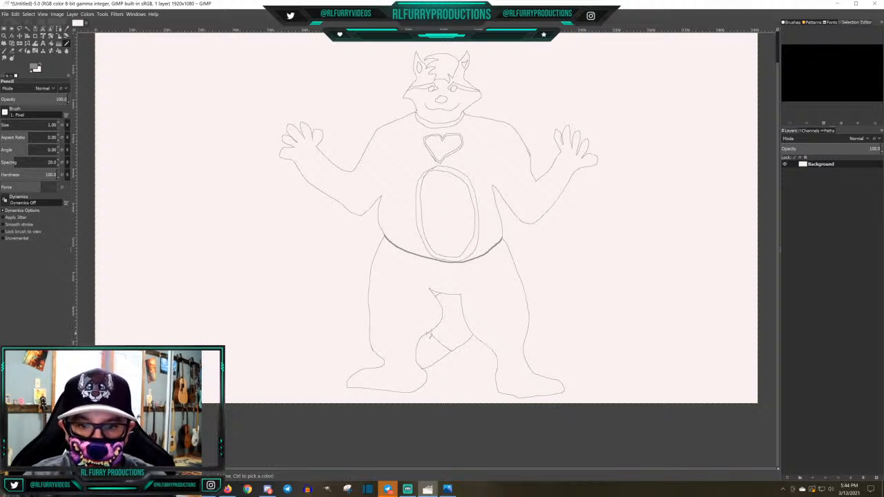
pyautogui.moveTo(430, 336); pyautogui.dragTo(451, 357)
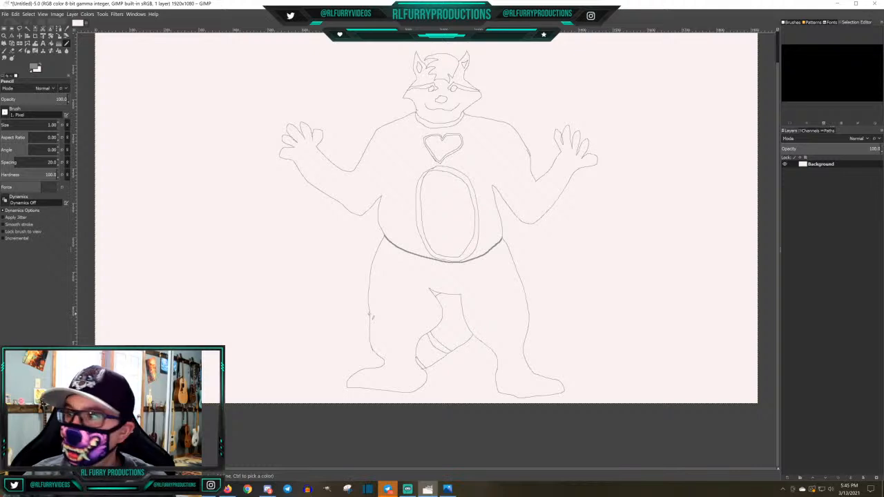
# Draw a large rounded tail sweeping out behind the left-hand leg, with three double-lined stripes across it
pyautogui.moveTo(372, 317)
pyautogui.mouseDown()
pyautogui.moveTo(305, 278)
pyautogui.moveTo(276, 279)
pyautogui.moveTo(267, 292)
pyautogui.moveTo(274, 321)
pyautogui.moveTo(326, 360)
pyautogui.moveTo(365, 362)
pyautogui.mouseUp()
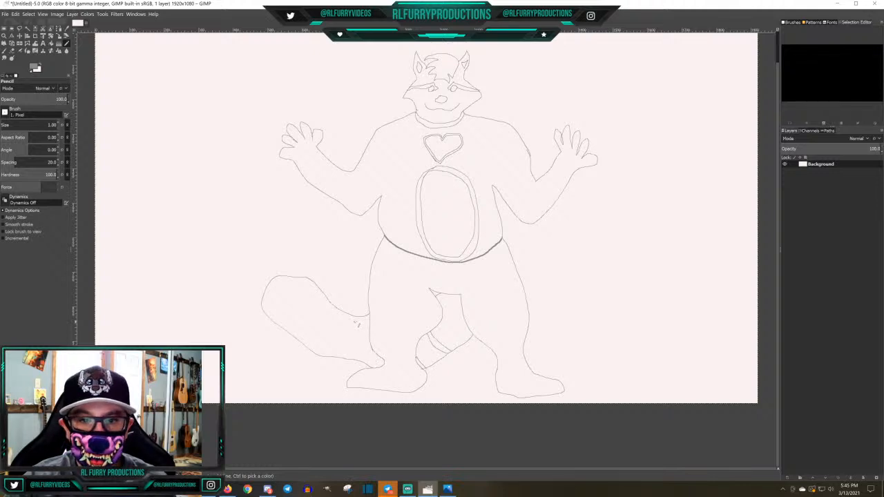
pyautogui.moveTo(359, 319); pyautogui.dragTo(340, 358)
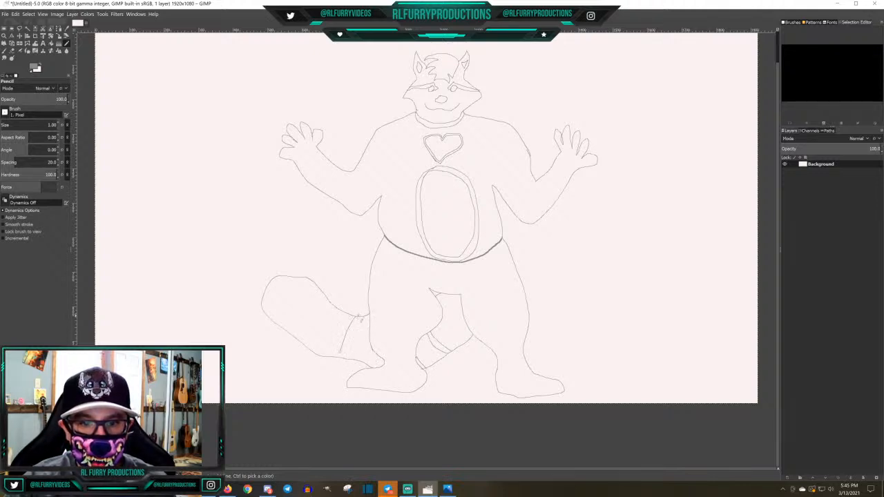
pyautogui.moveTo(360, 318); pyautogui.dragTo(346, 360)
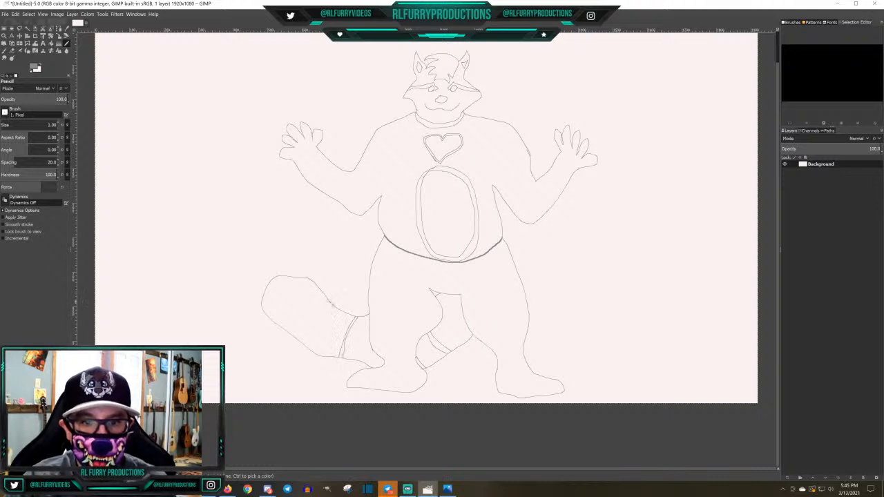
pyautogui.moveTo(325, 305)
pyautogui.mouseDown()
pyautogui.moveTo(304, 347)
pyautogui.moveTo(302, 333)
pyautogui.moveTo(330, 303)
pyautogui.moveTo(301, 276)
pyautogui.moveTo(276, 326)
pyautogui.moveTo(310, 280)
pyautogui.mouseUp()
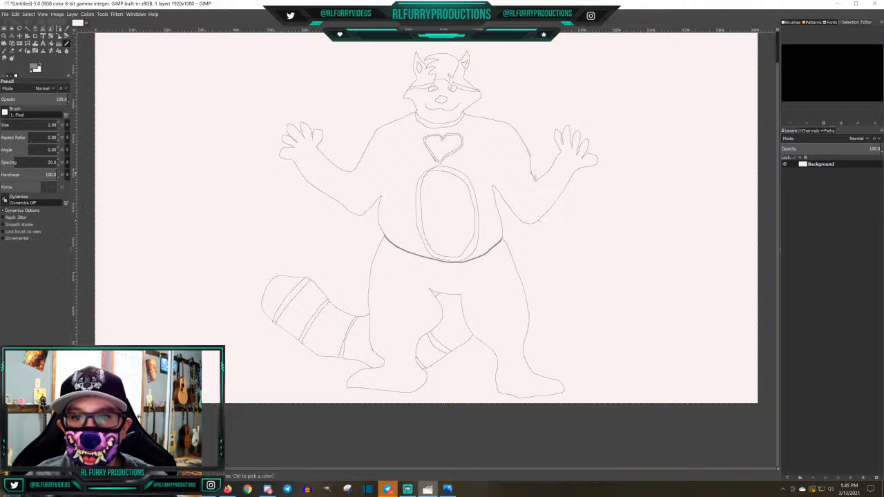
# Draw double-lined sleeve hems and shoulder seams on both arms, and double-lined shorts hems across both lower legs
pyautogui.moveTo(531, 174); pyautogui.dragTo(499, 196)
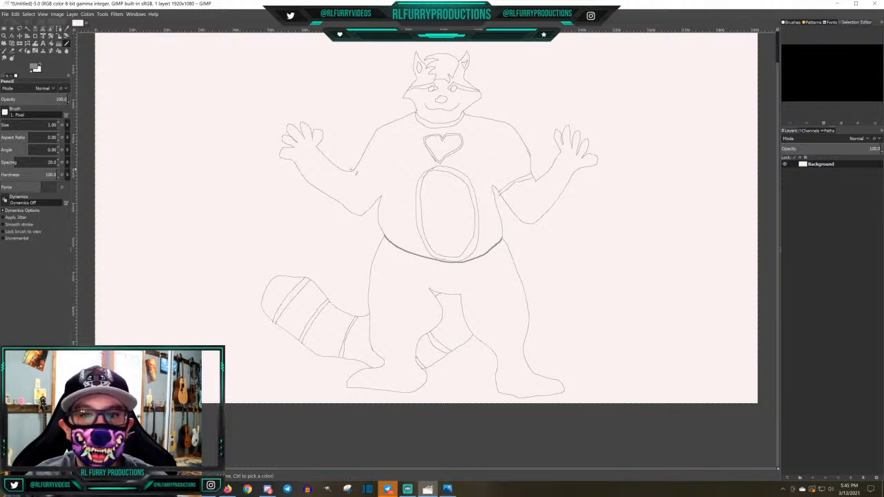
pyautogui.moveTo(357, 173); pyautogui.dragTo(378, 202)
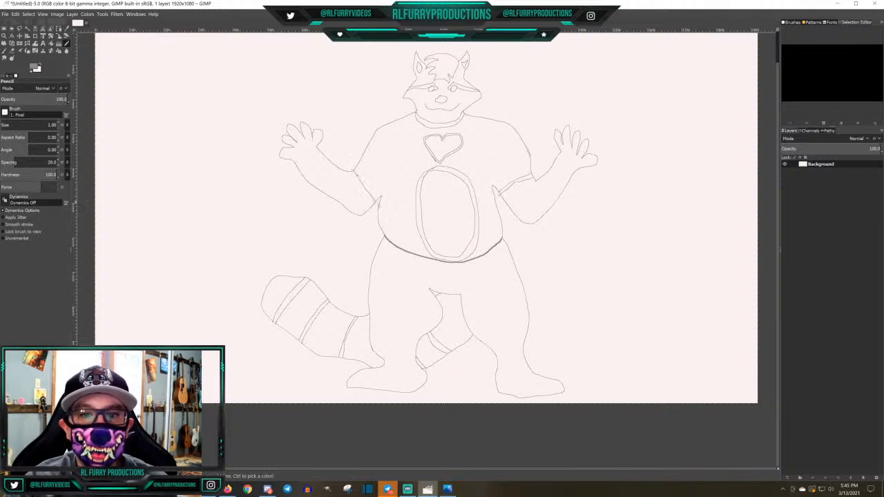
pyautogui.moveTo(354, 173); pyautogui.dragTo(376, 208)
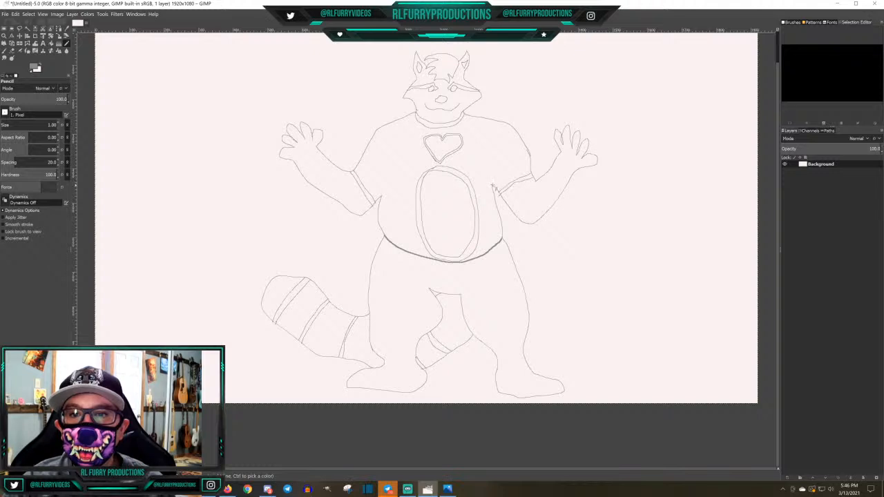
pyautogui.moveTo(492, 188)
pyautogui.mouseDown()
pyautogui.moveTo(501, 160)
pyautogui.moveTo(528, 146)
pyautogui.mouseUp()
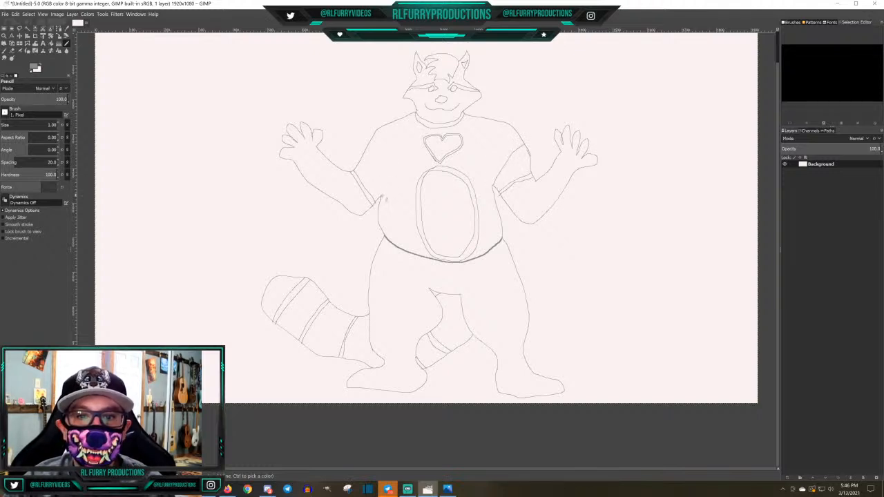
pyautogui.moveTo(380, 188); pyautogui.dragTo(369, 146)
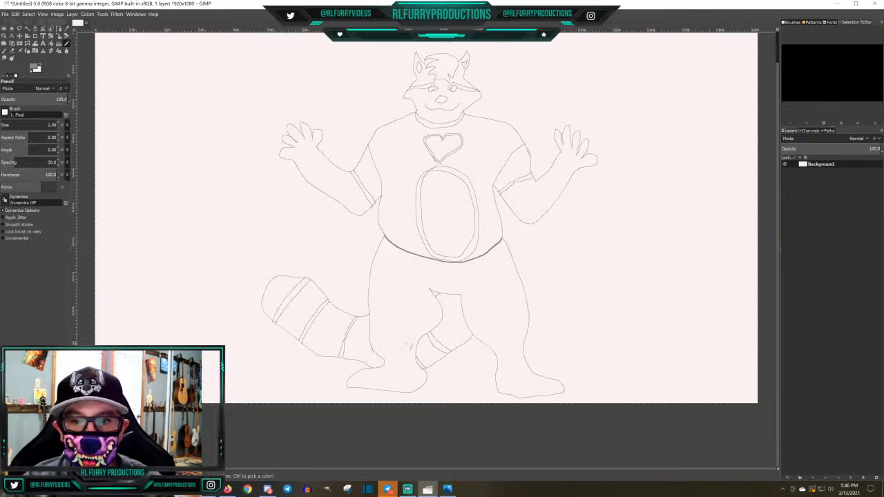
pyautogui.moveTo(372, 346)
pyautogui.mouseDown()
pyautogui.moveTo(420, 355)
pyautogui.moveTo(370, 340)
pyautogui.mouseUp()
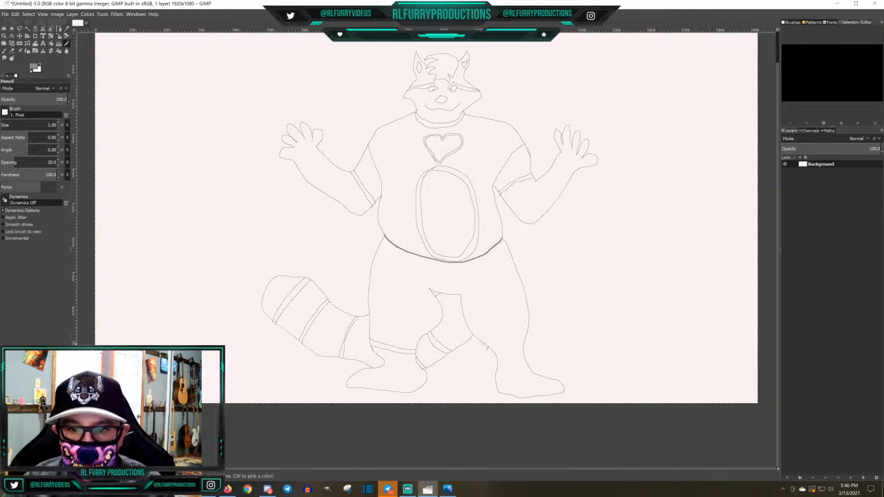
pyautogui.moveTo(486, 344); pyautogui.dragTo(530, 334)
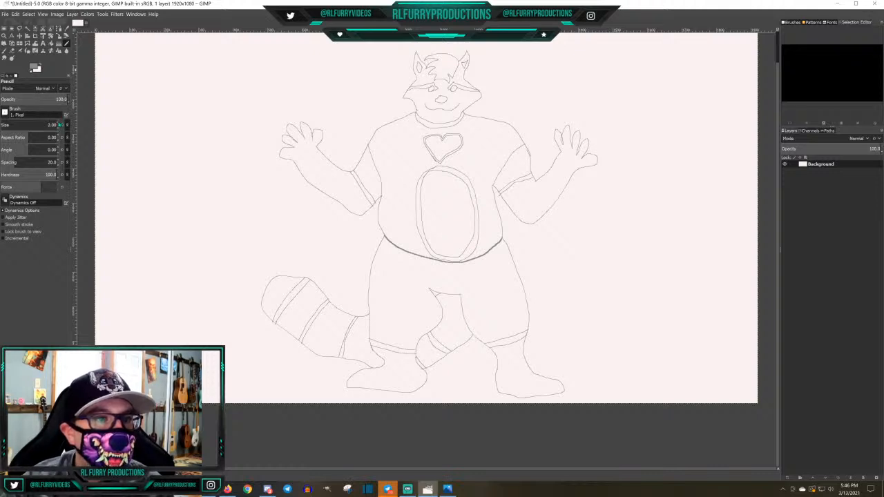
# Pick the dark brown 221b0d as the foreground color and dot a pupil in each eye with the Pencil at size 3
pyautogui.click(33, 66)
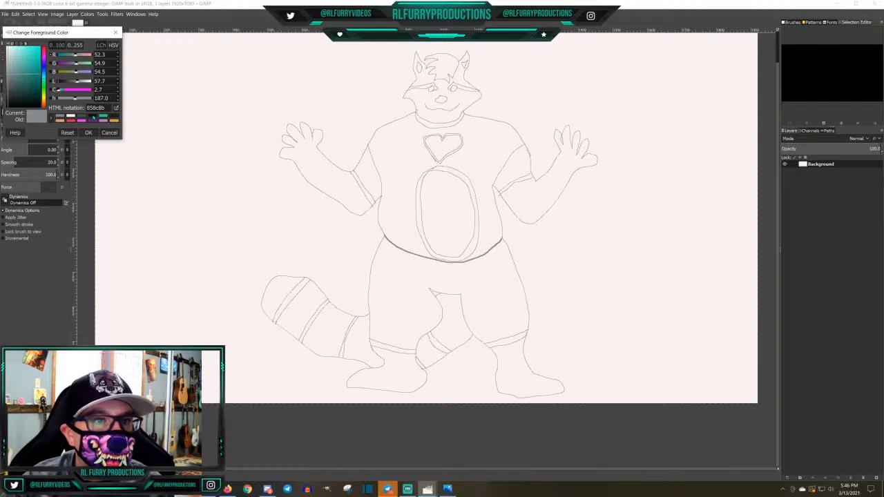
pyautogui.click(114, 116)
pyautogui.scroll(1, 457, 139)
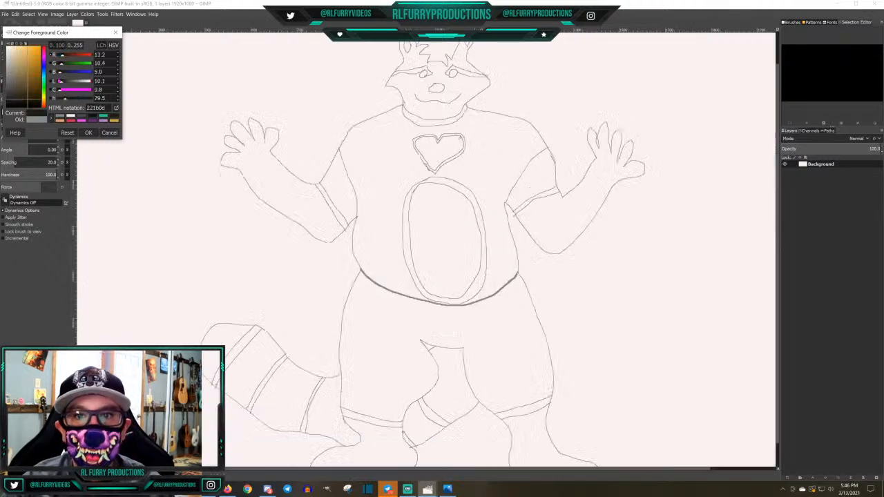
pyautogui.scroll(1, 456, 135)
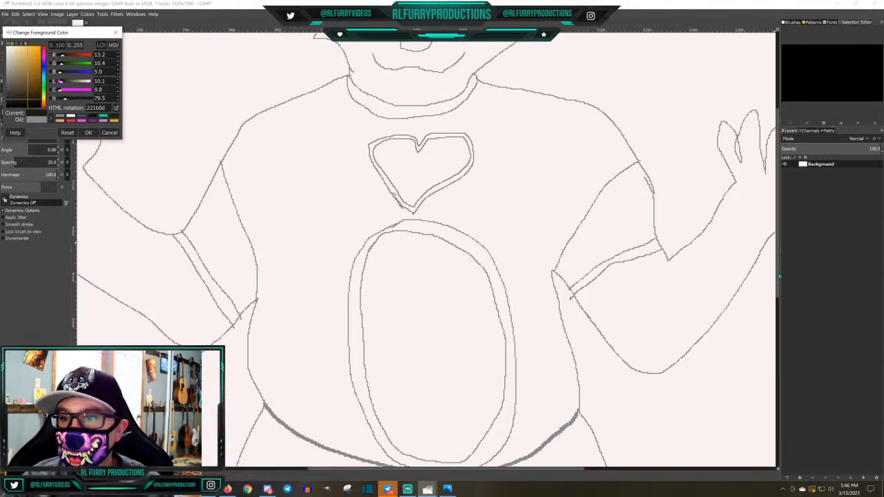
pyautogui.moveTo(779, 275); pyautogui.dragTo(779, 199)
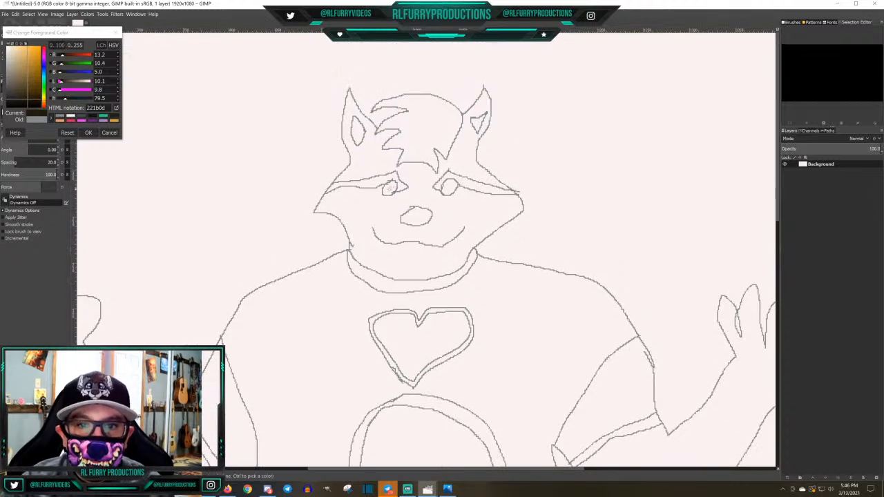
pyautogui.click(391, 188)
pyautogui.click(390, 187)
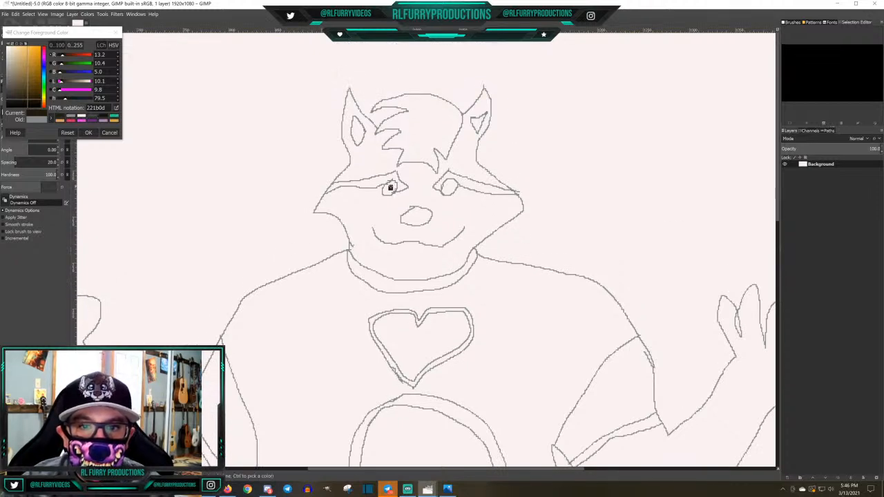
pyautogui.click(448, 186)
pyautogui.moveTo(448, 185); pyautogui.dragTo(448, 187)
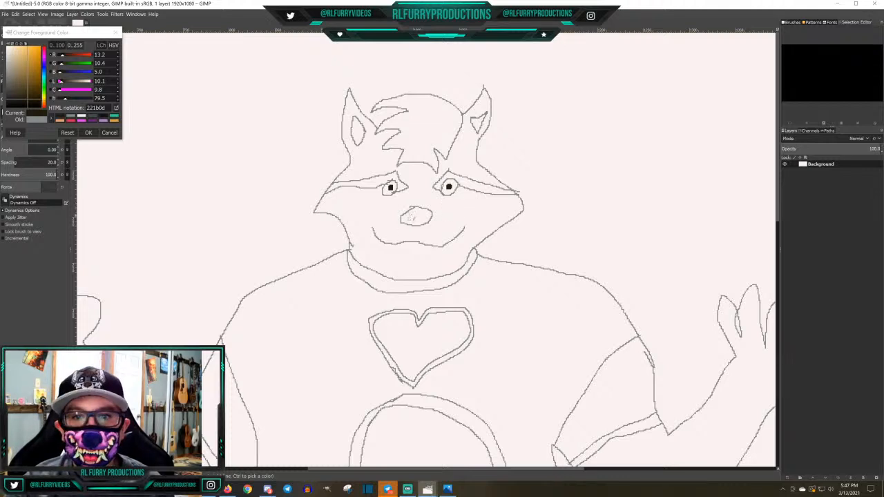
# Confirm the dark brown foreground color and fill the nose with it using Bucket Fill
pyautogui.click(89, 132)
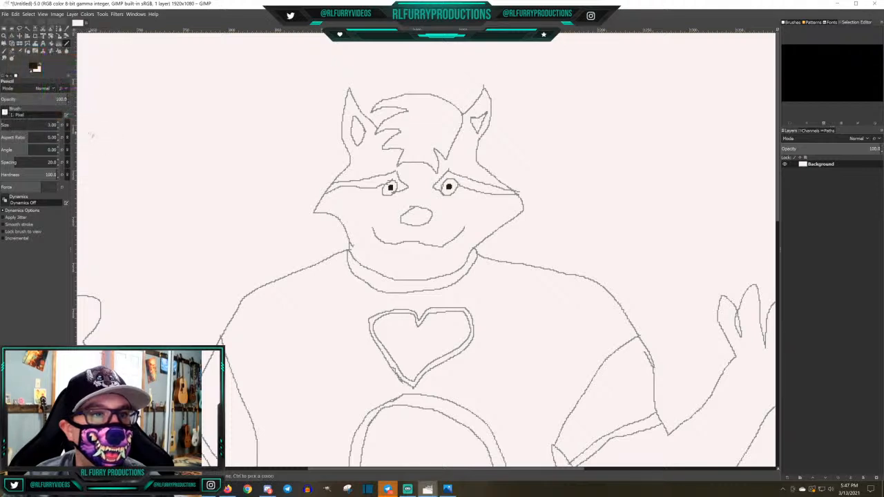
pyautogui.click(51, 44)
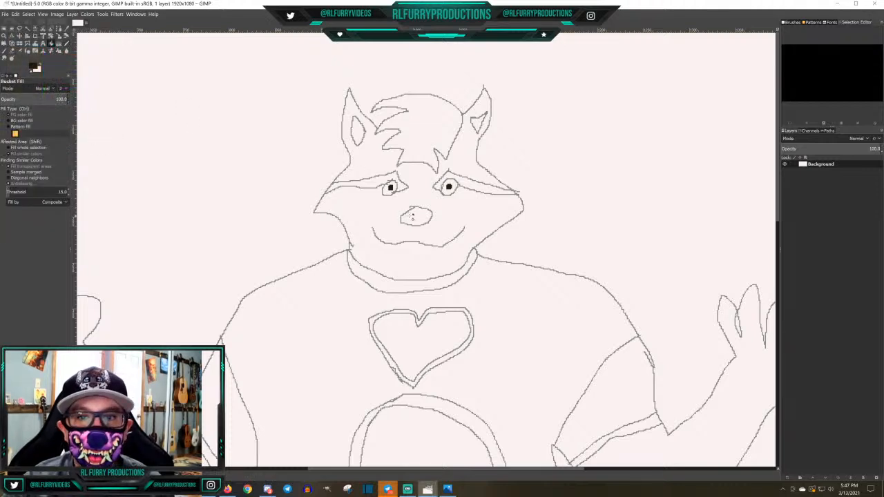
pyautogui.click(412, 217)
pyautogui.click(374, 181)
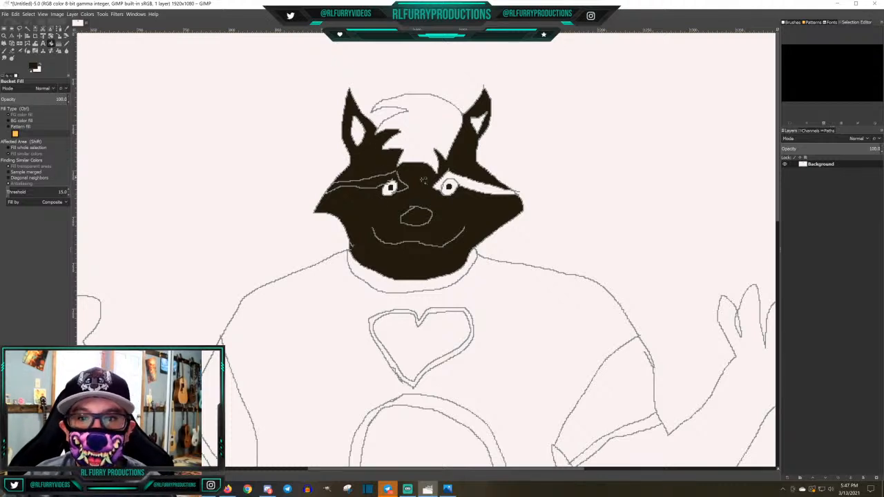
pyautogui.click(477, 188)
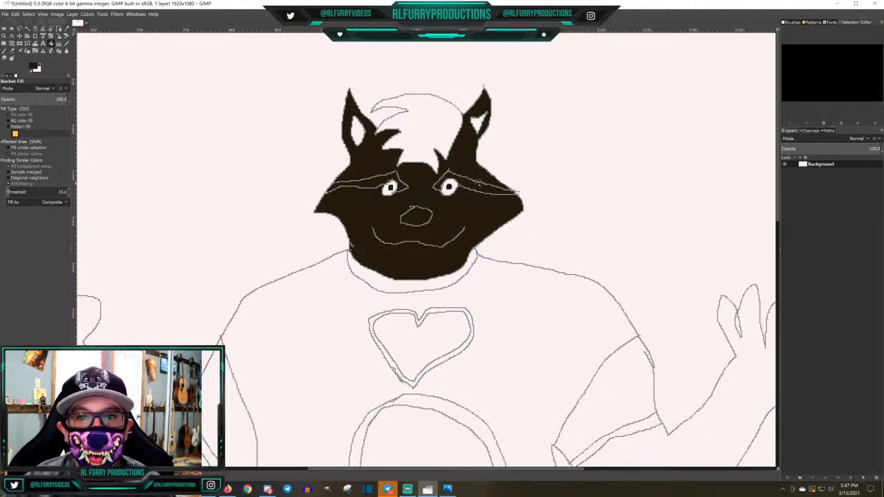
pyautogui.click(437, 135)
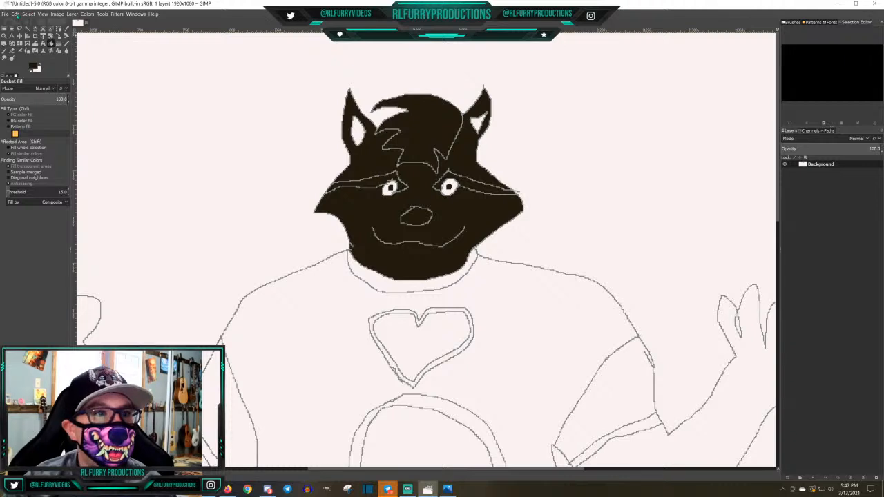
pyautogui.click(16, 14)
pyautogui.click(31, 24)
pyautogui.click(15, 14)
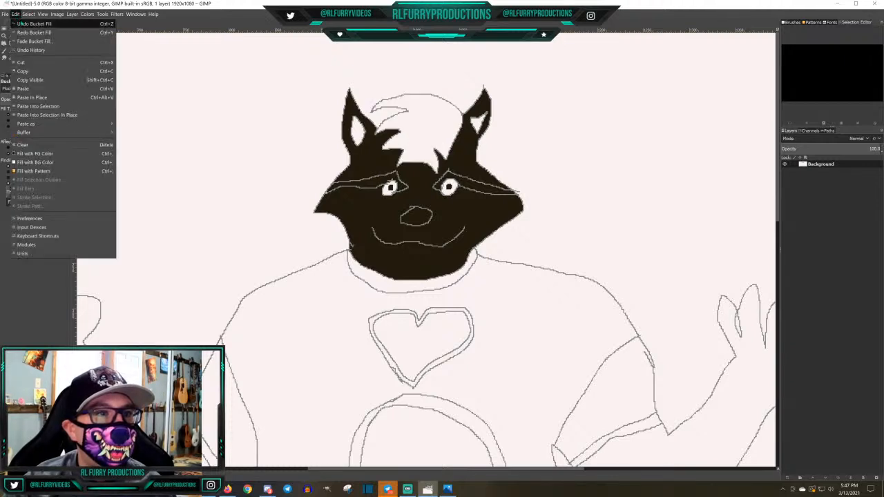
pyautogui.click(31, 24)
pyautogui.click(15, 13)
pyautogui.click(32, 23)
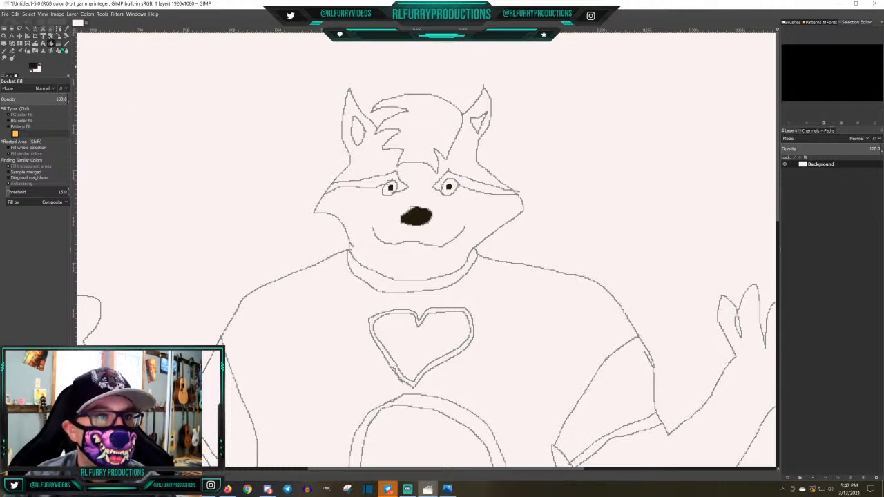
# Close the gap at the inner corner of the left-hand eye marking with the Pencil, and fill both eye markings and the hair dark brown
pyautogui.click(67, 44)
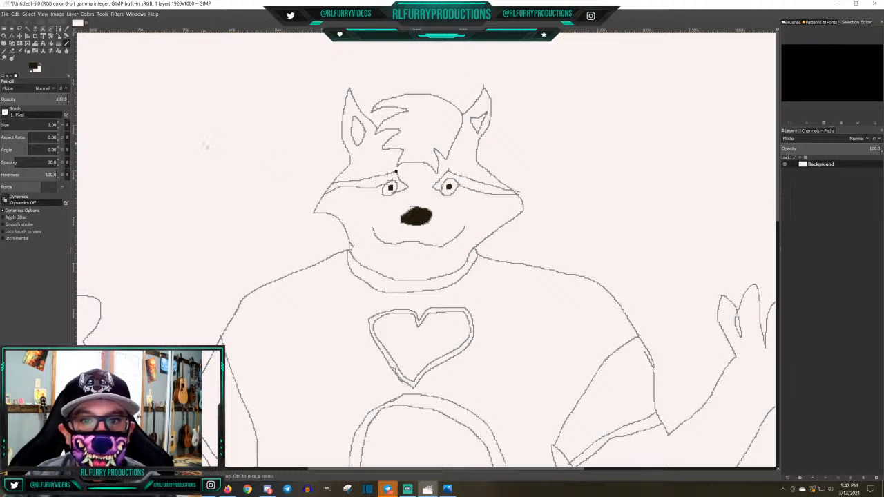
pyautogui.click(53, 43)
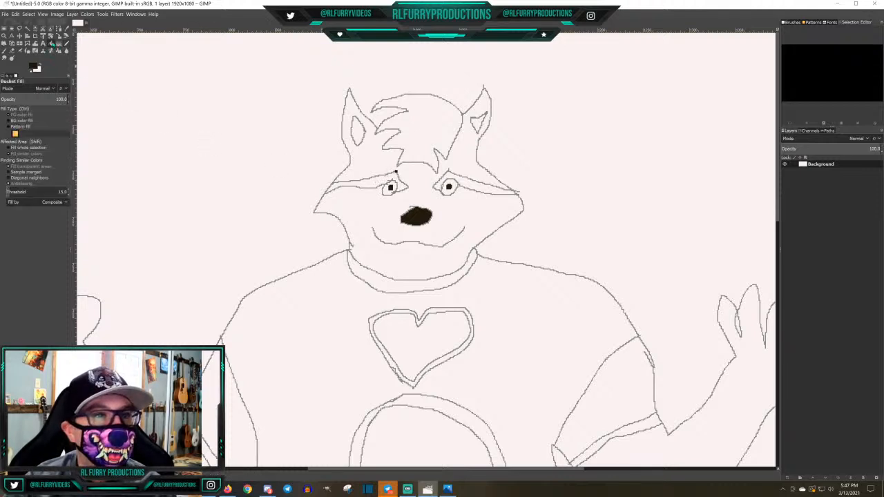
pyautogui.click(374, 181)
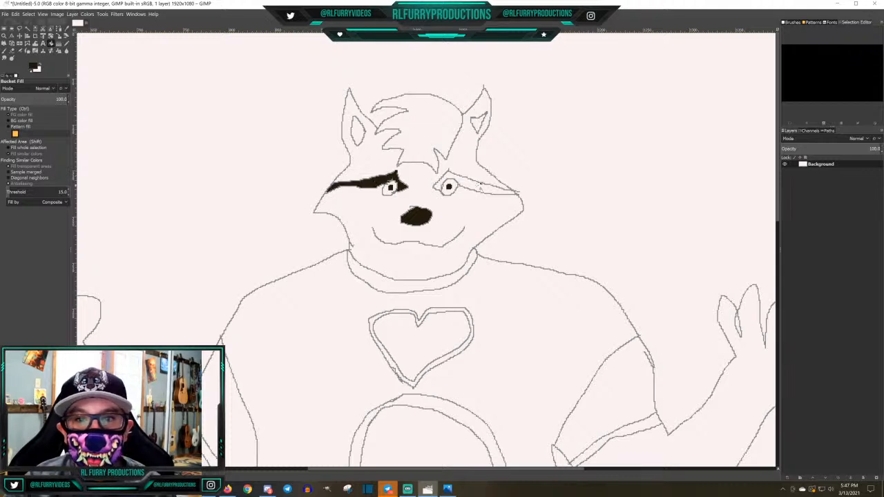
pyautogui.click(479, 185)
pyautogui.click(423, 128)
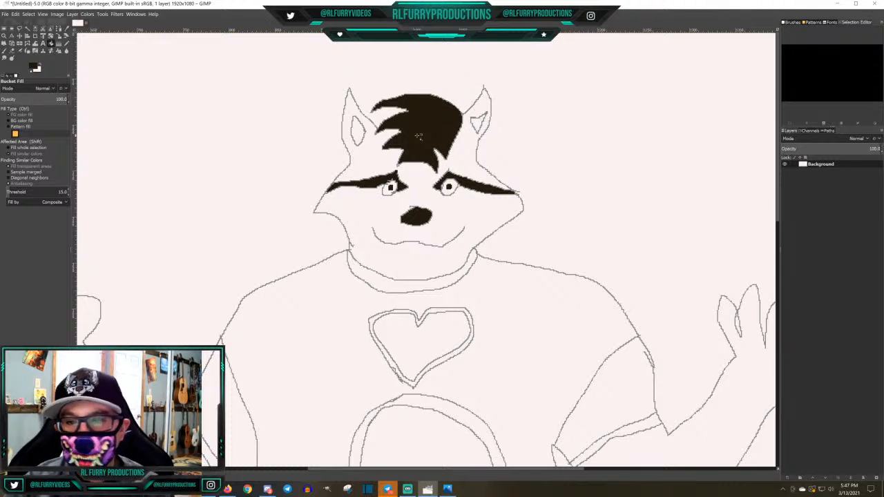
# Fill the chest heart, the belly oval and both forearms with hands in dark brown using Bucket Fill
pyautogui.click(435, 334)
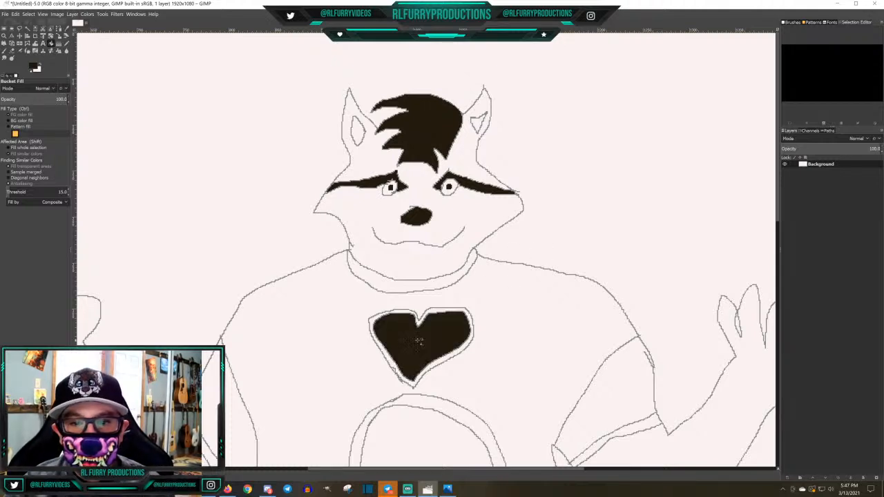
pyautogui.click(423, 434)
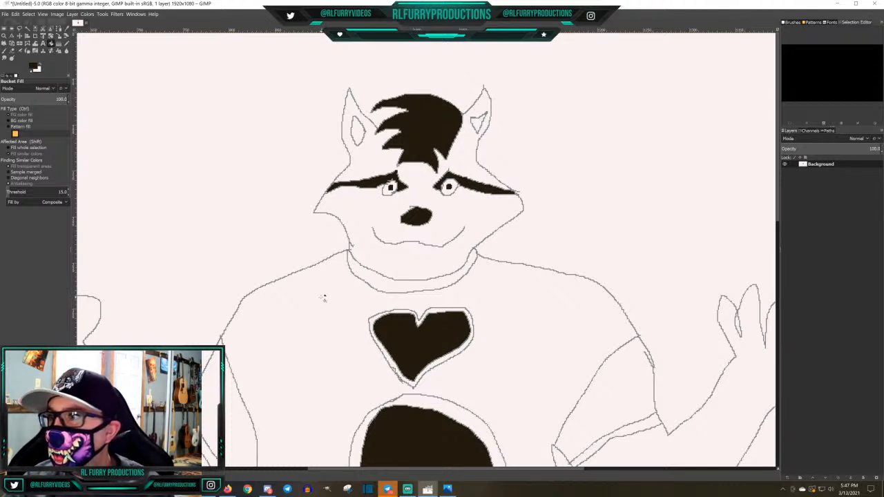
pyautogui.click(87, 312)
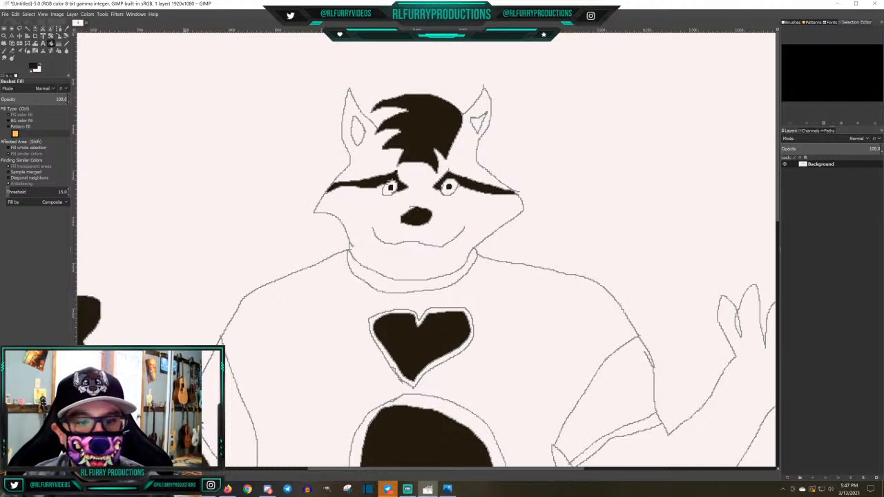
pyautogui.click(728, 427)
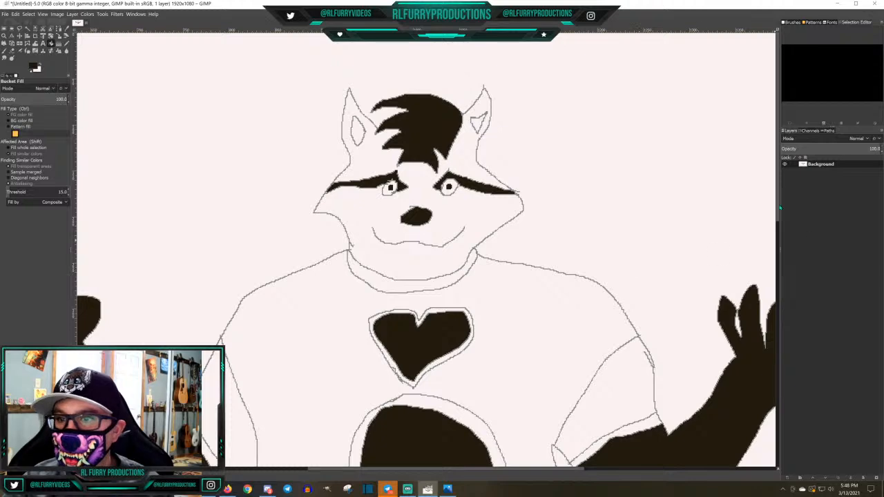
# Fill the tail tip, the alternate tail stripe, the lower section between the legs and both feet with dark brown
pyautogui.moveTo(779, 203); pyautogui.dragTo(783, 295)
pyautogui.scroll(-2, 646, 296)
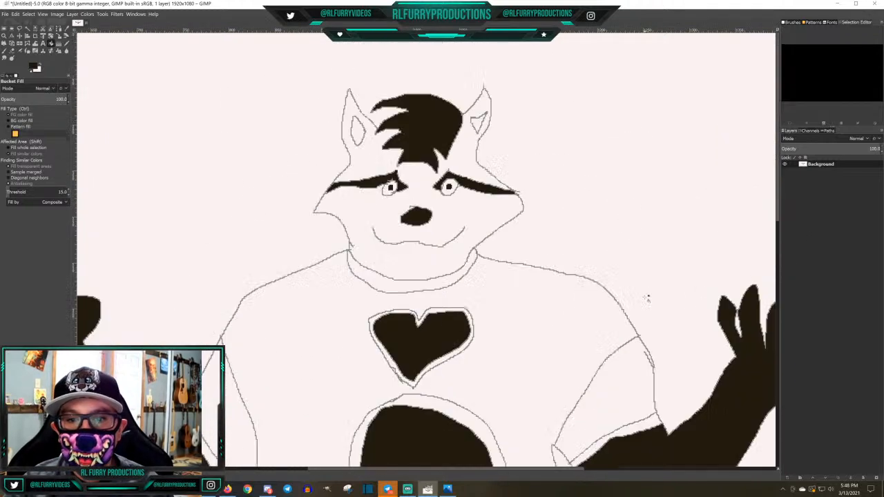
pyautogui.scroll(2, 646, 297)
pyautogui.scroll(-4, 645, 296)
pyautogui.scroll(4, 645, 296)
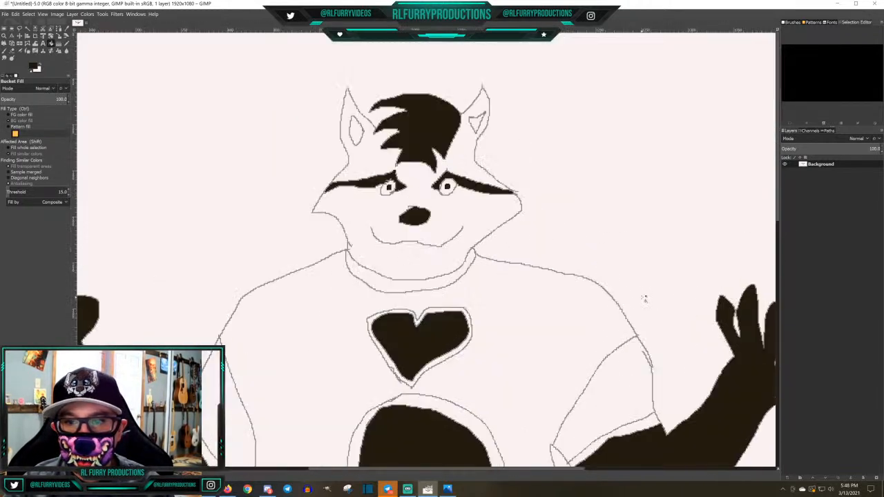
pyautogui.scroll(-2, 645, 298)
pyautogui.scroll(-1, 651, 294)
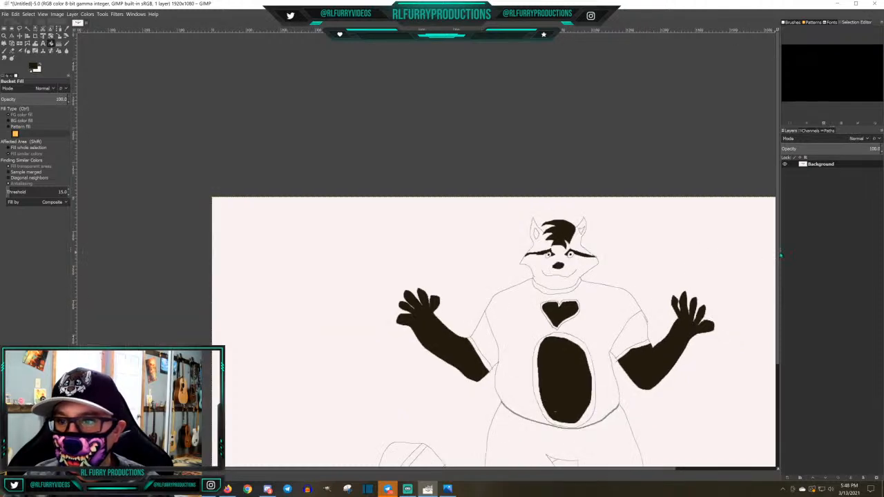
pyautogui.scroll(-4, 779, 261)
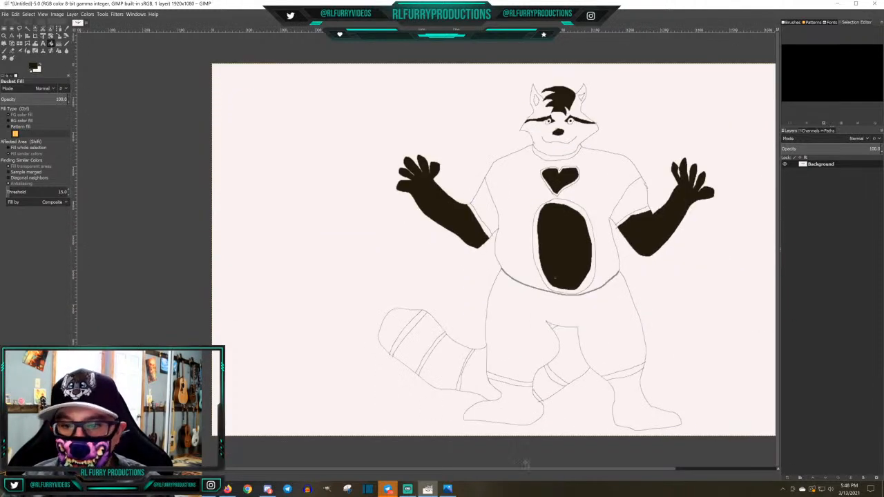
pyautogui.hscroll(3, 570, 474)
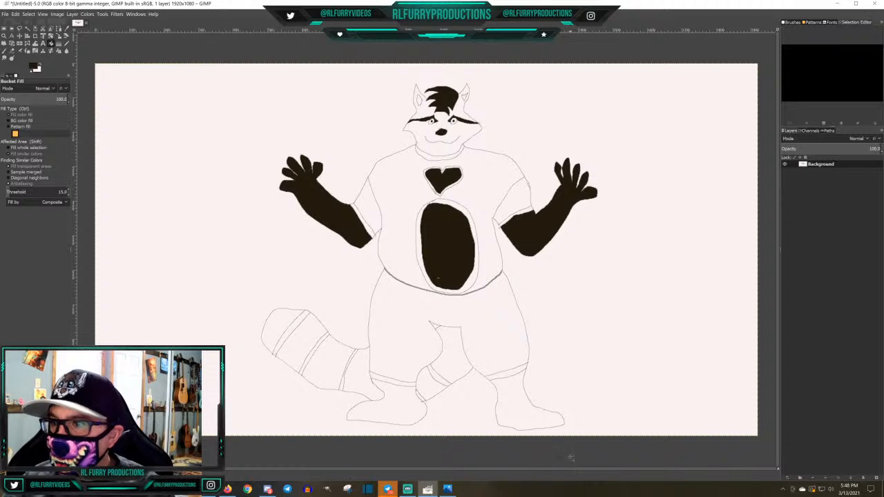
pyautogui.click(427, 386)
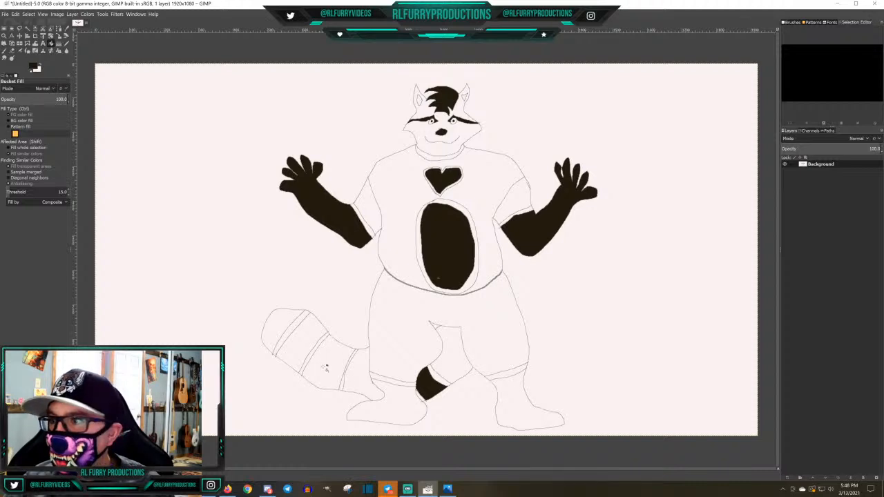
pyautogui.click(325, 368)
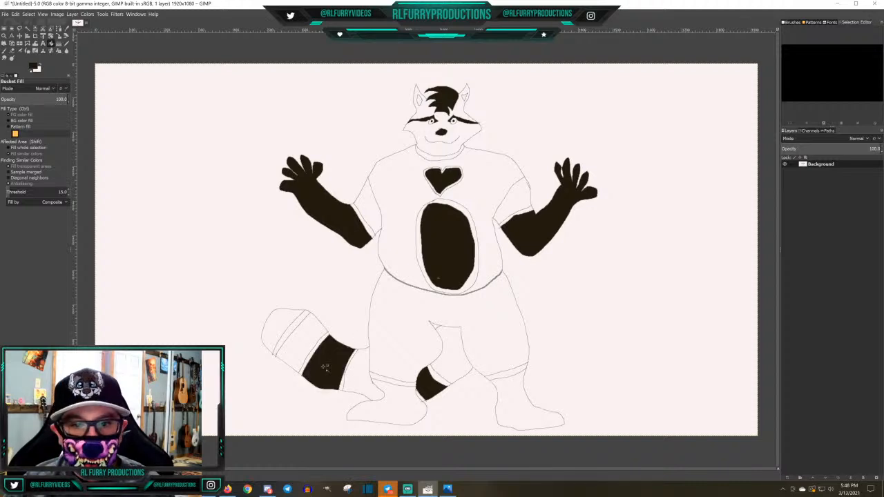
pyautogui.click(279, 323)
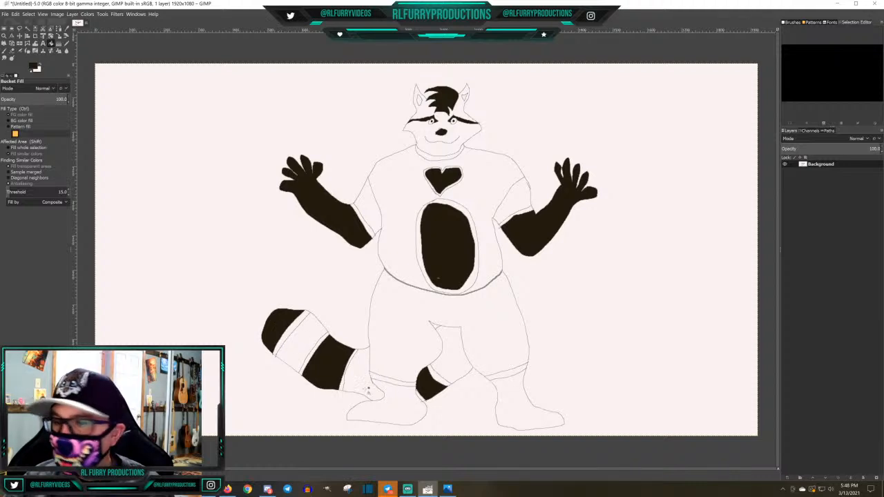
pyautogui.click(400, 409)
pyautogui.click(528, 406)
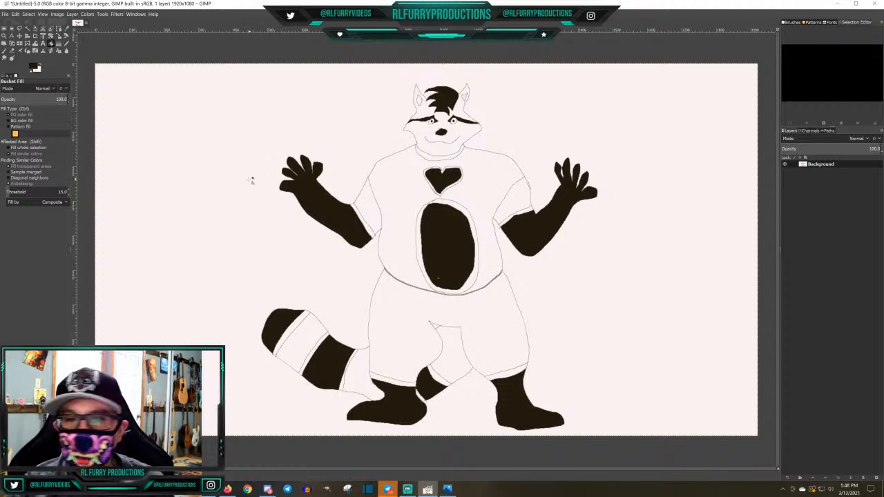
# Try the gray 858c8b as the foreground color with a Bucket Fill on the head, and undo the fill
pyautogui.click(33, 66)
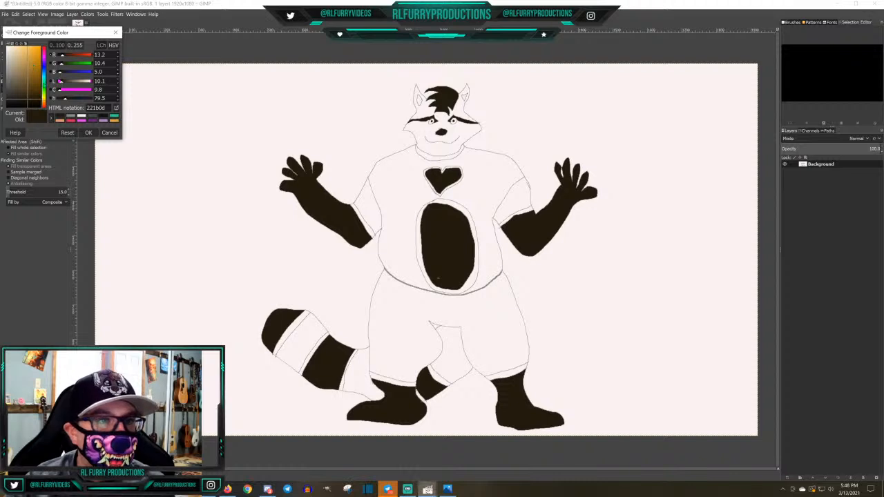
pyautogui.click(71, 118)
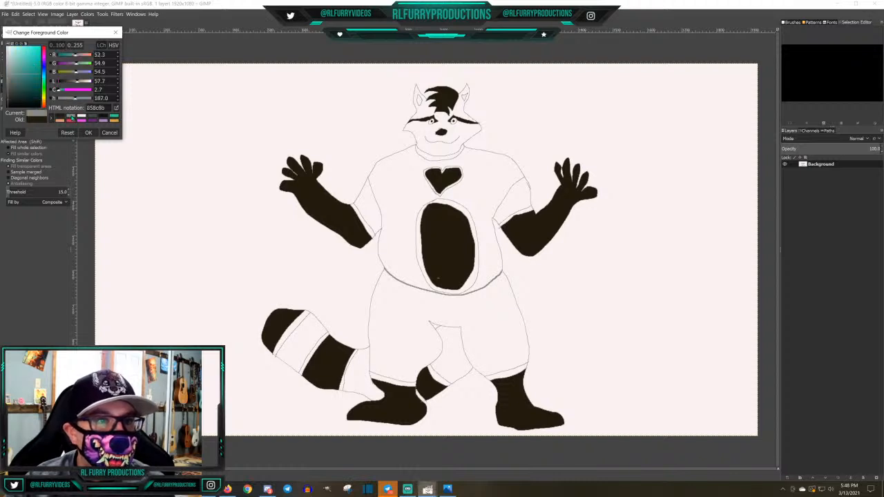
pyautogui.click(87, 132)
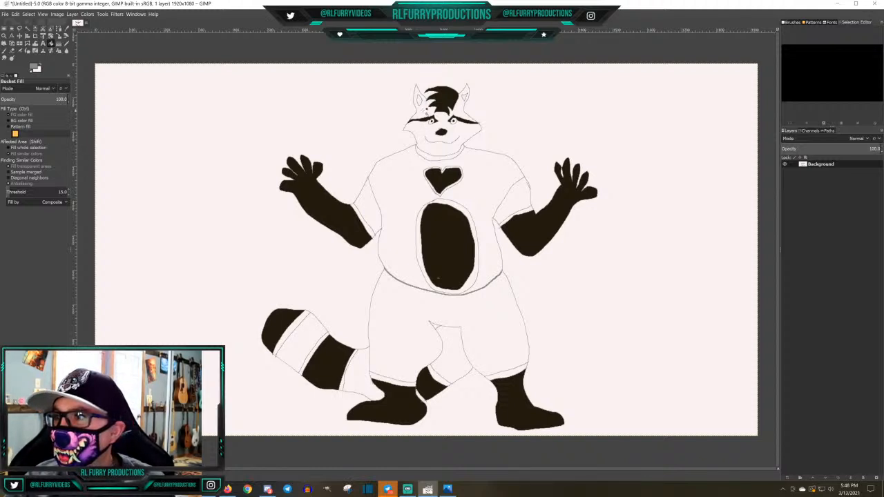
pyautogui.click(425, 111)
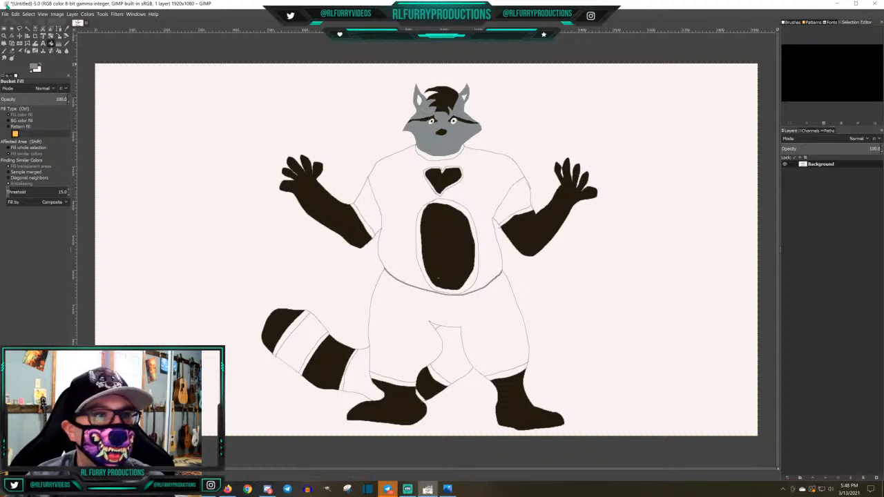
pyautogui.click(15, 14)
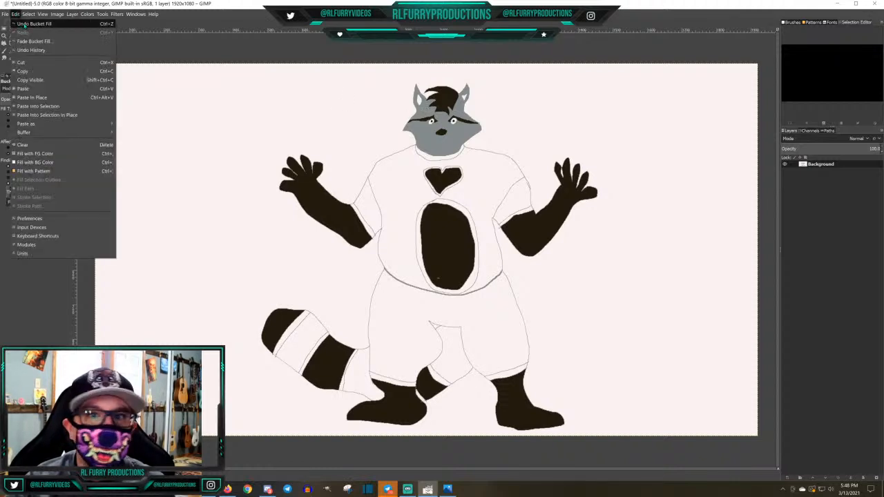
pyautogui.click(22, 23)
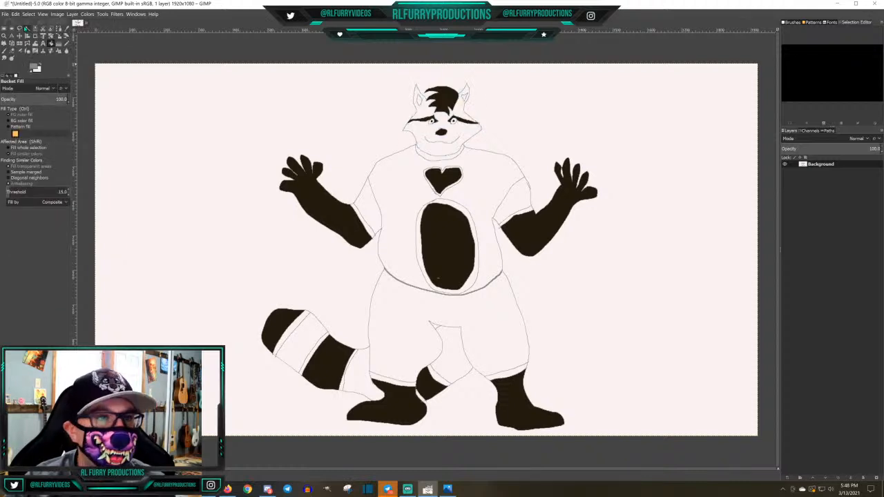
# Set the foreground color to the dark slate gray 434e50 and fill the torso and both upper arms with it
pyautogui.click(34, 68)
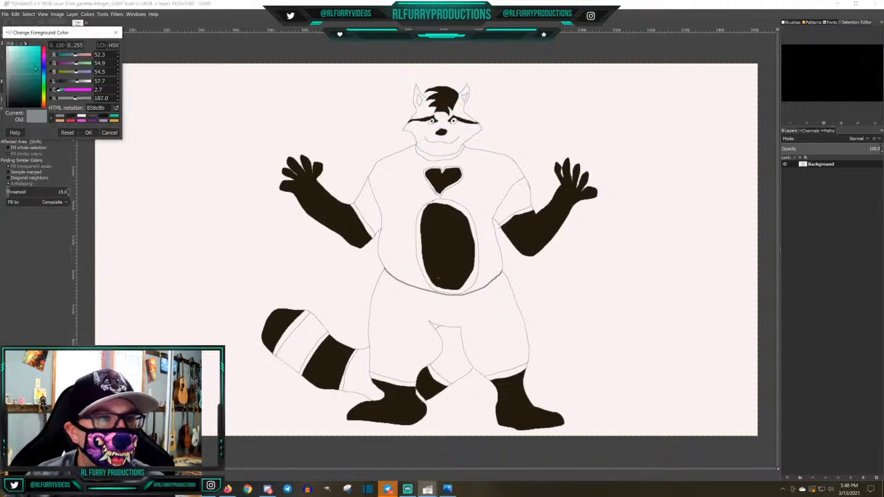
pyautogui.click(98, 119)
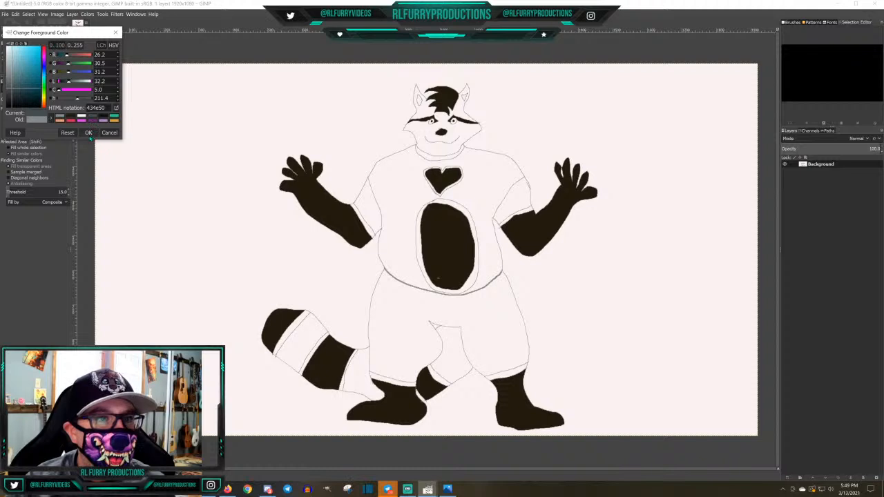
pyautogui.click(88, 132)
pyautogui.click(392, 183)
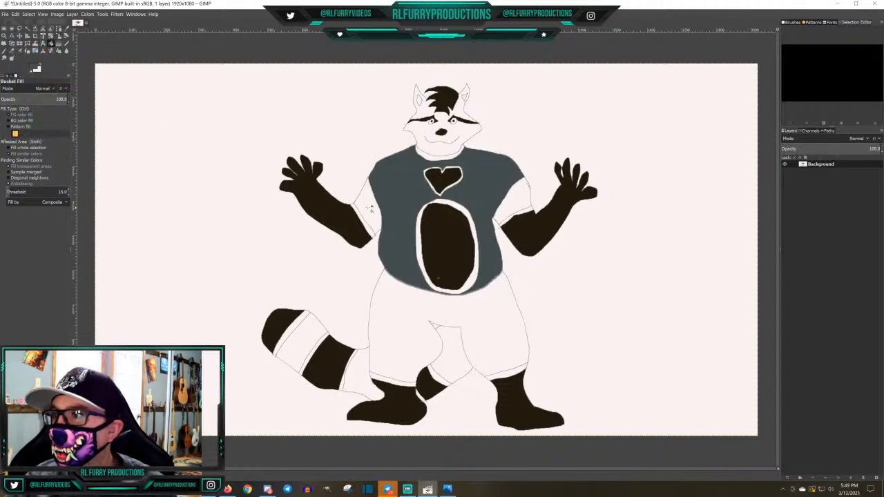
pyautogui.click(371, 207)
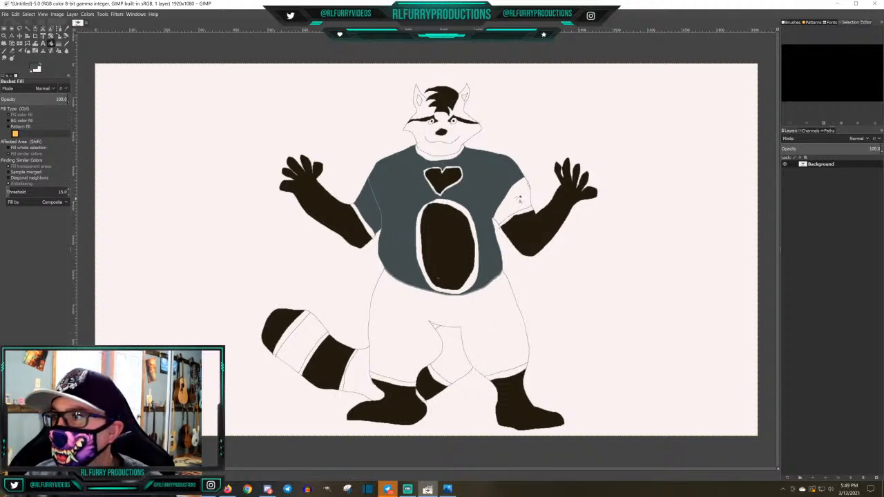
pyautogui.click(519, 199)
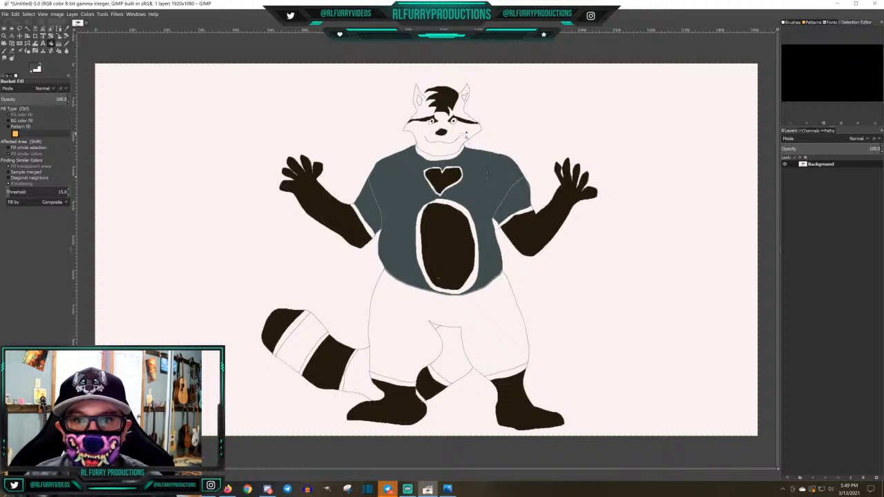
# Fill the head, the neck band, the hips and upper legs, and the open section between the legs with 434e50
pyautogui.click(467, 137)
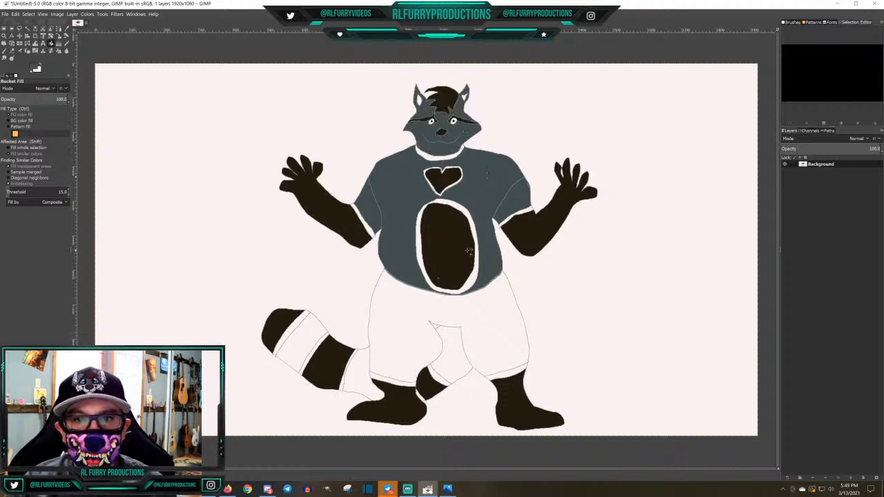
pyautogui.click(432, 152)
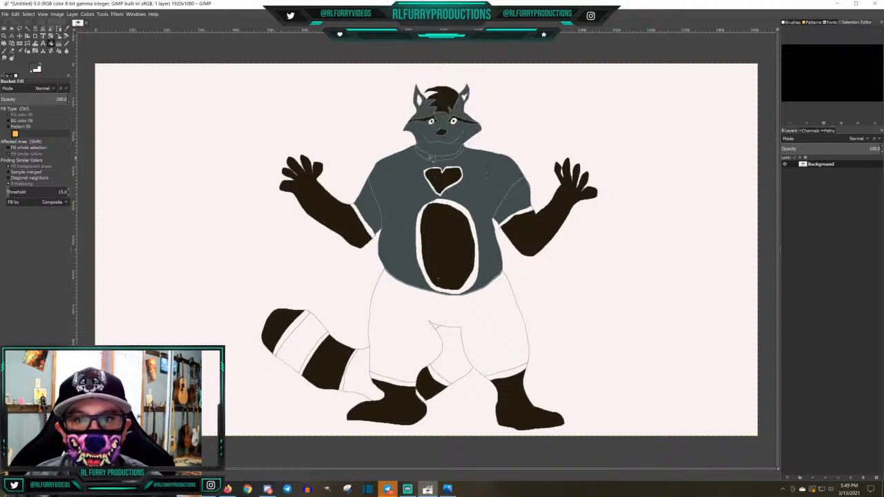
pyautogui.click(404, 323)
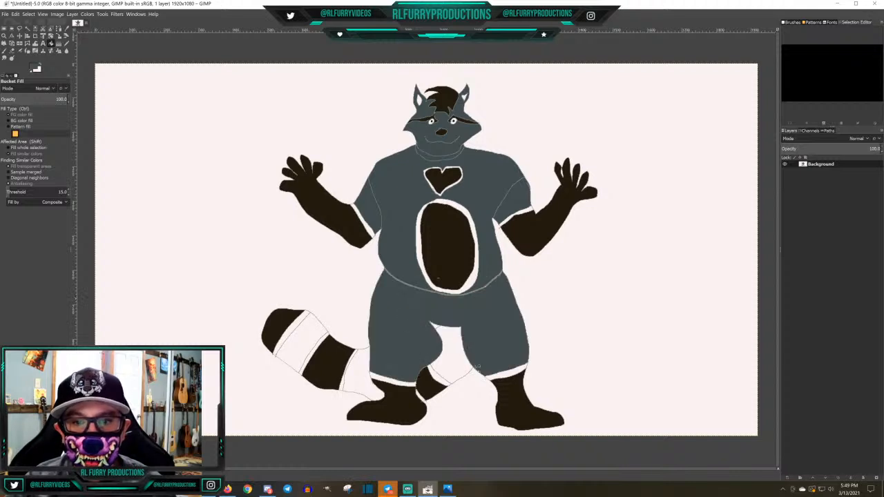
pyautogui.click(461, 360)
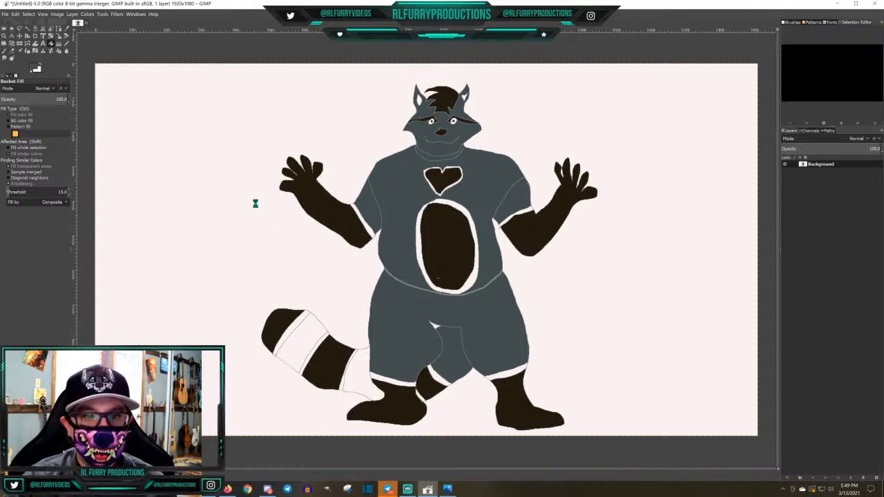
# Try a Bucket Fill with 434e50 in the open area near the tail and hip, and undo it
pyautogui.click(354, 266)
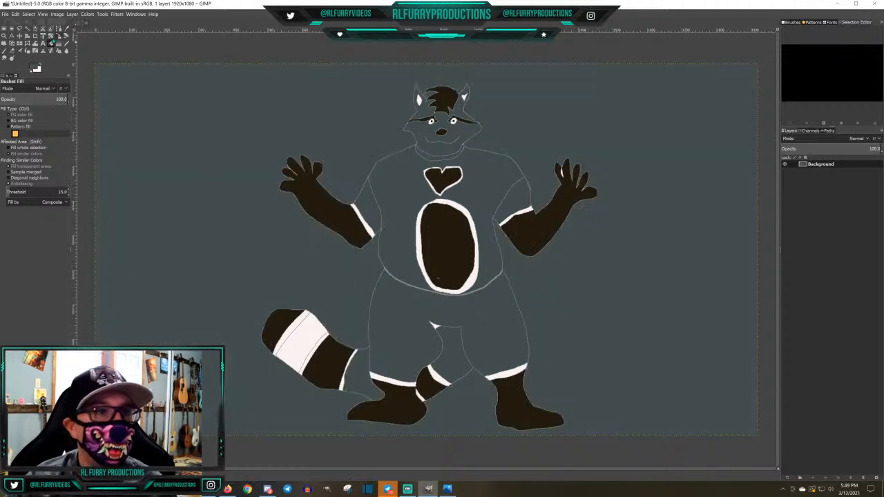
pyautogui.click(15, 14)
pyautogui.click(25, 24)
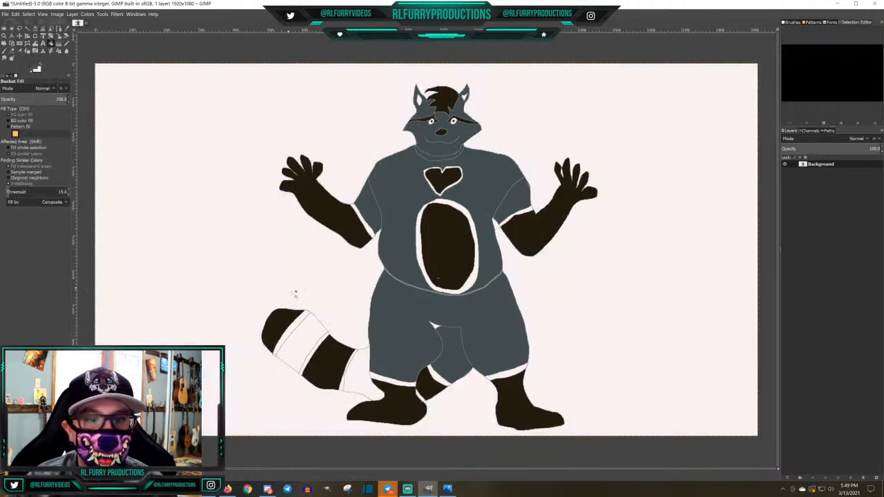
# Fill the light tail stripe between the two dark brown bands with 434e50
pyautogui.click(304, 340)
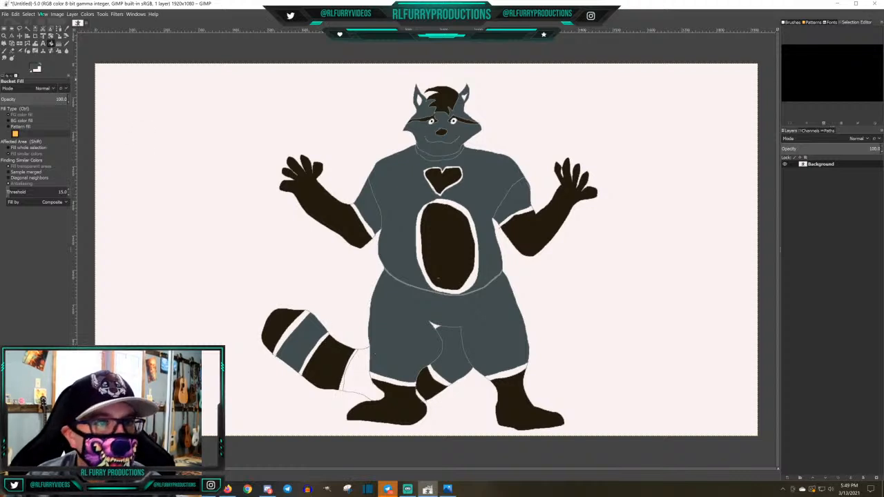
# Fill the open base section of the tail, beside the hip and foot, with 434e50
pyautogui.click(66, 43)
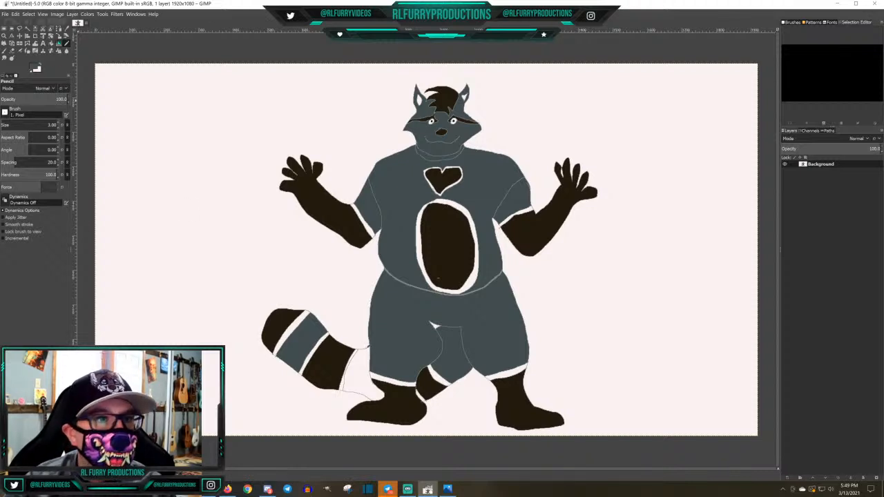
pyautogui.click(51, 43)
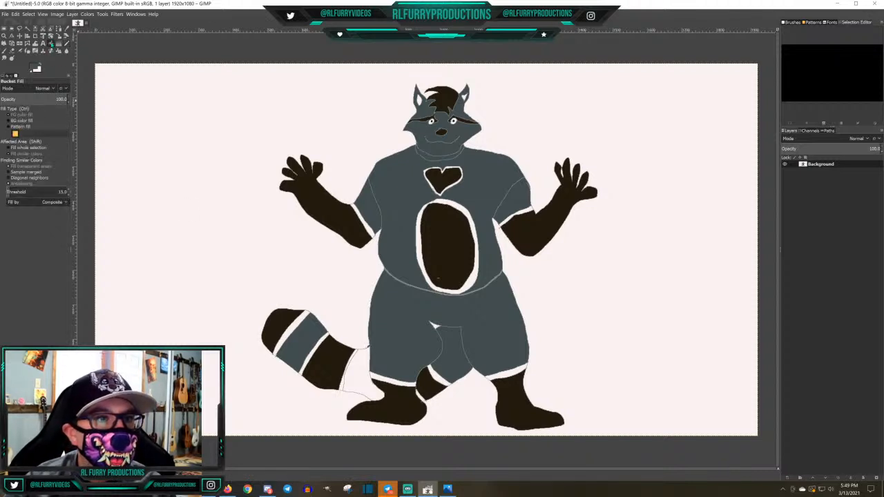
pyautogui.click(360, 374)
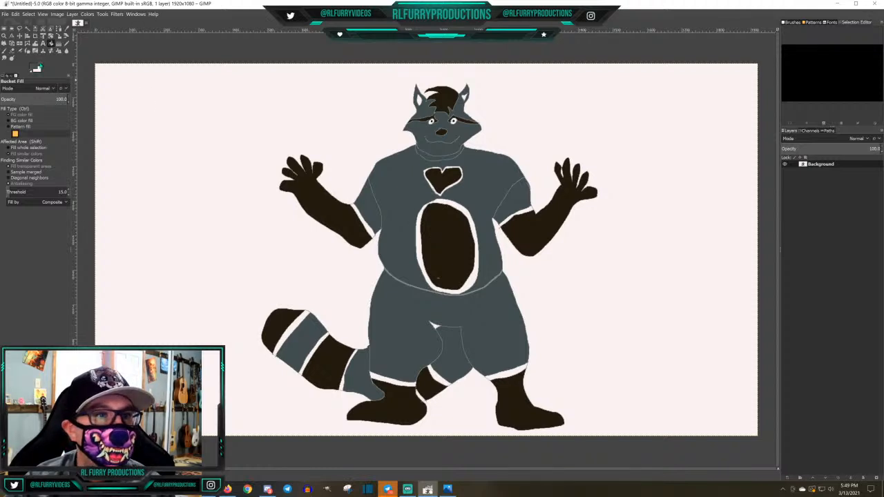
# Set the foreground color to the medium gray 858c89 and fill the inside of both ears with it
pyautogui.click(35, 67)
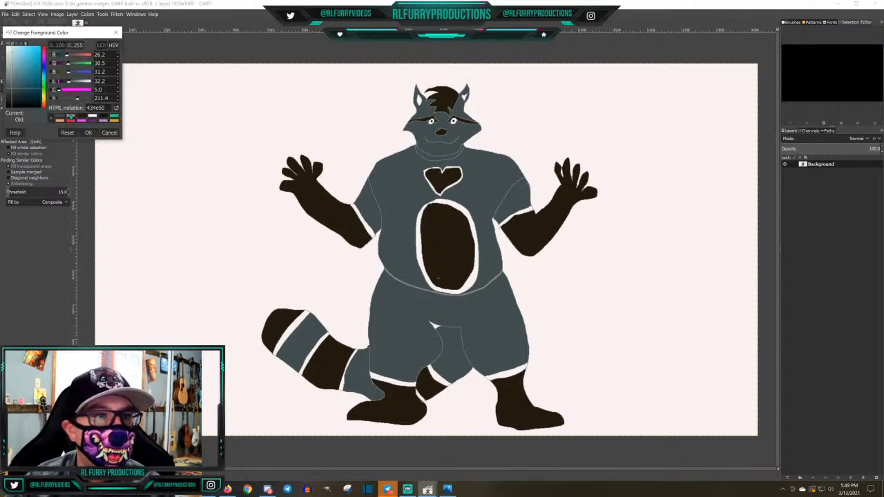
pyautogui.click(88, 133)
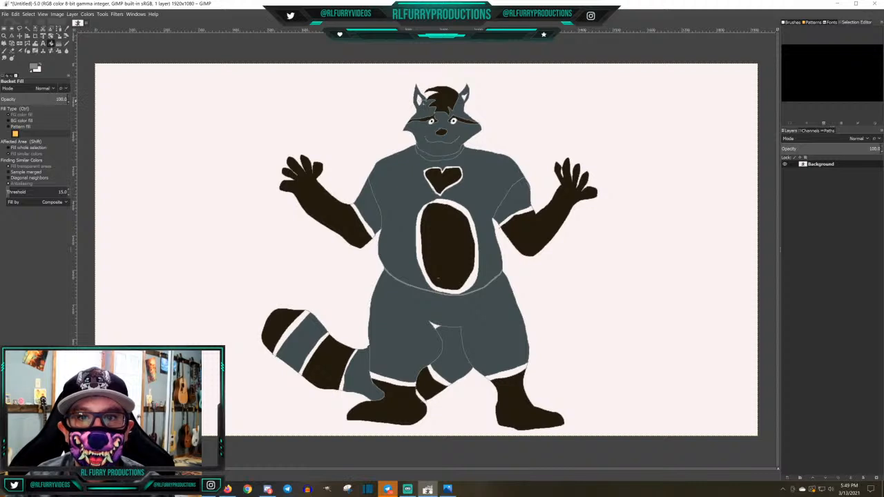
pyautogui.click(420, 100)
pyautogui.click(468, 101)
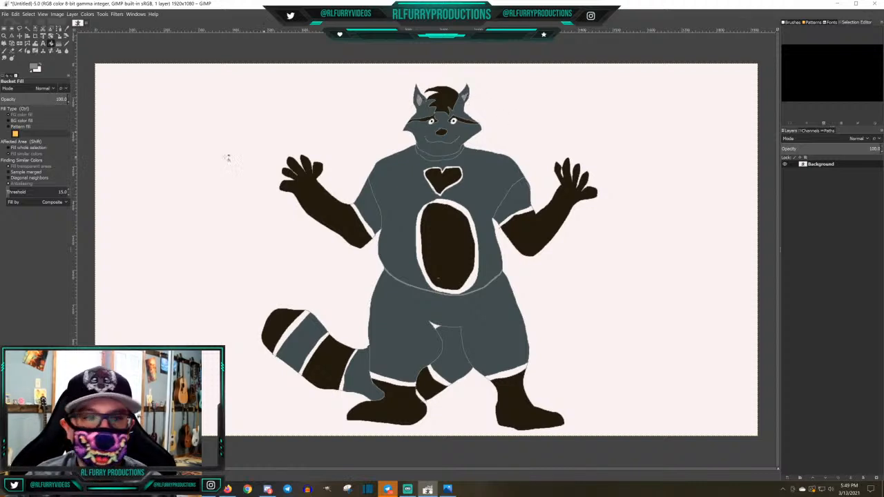
# Set the foreground color to bright green 2ef611 and fill both arm bands, the chest heart's border and the belly oval's border
pyautogui.click(32, 67)
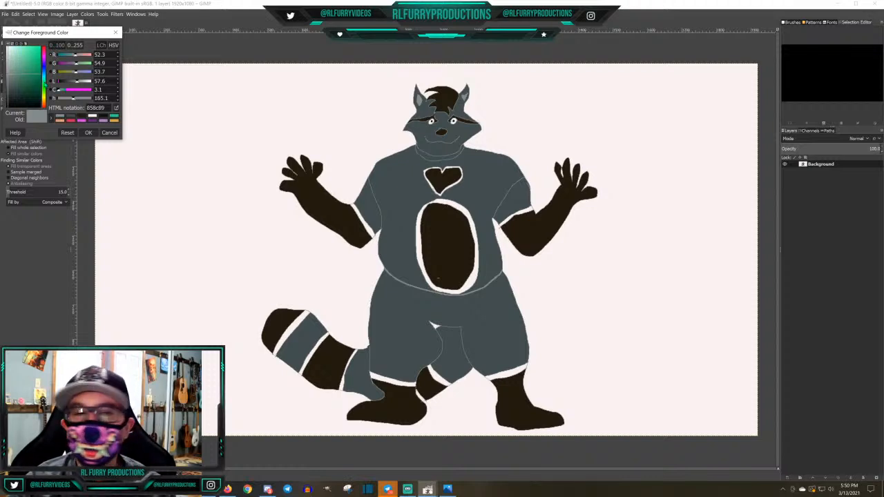
pyautogui.moveTo(45, 92)
pyautogui.mouseDown()
pyautogui.moveTo(45, 83)
pyautogui.moveTo(45, 101)
pyautogui.moveTo(46, 92)
pyautogui.mouseUp()
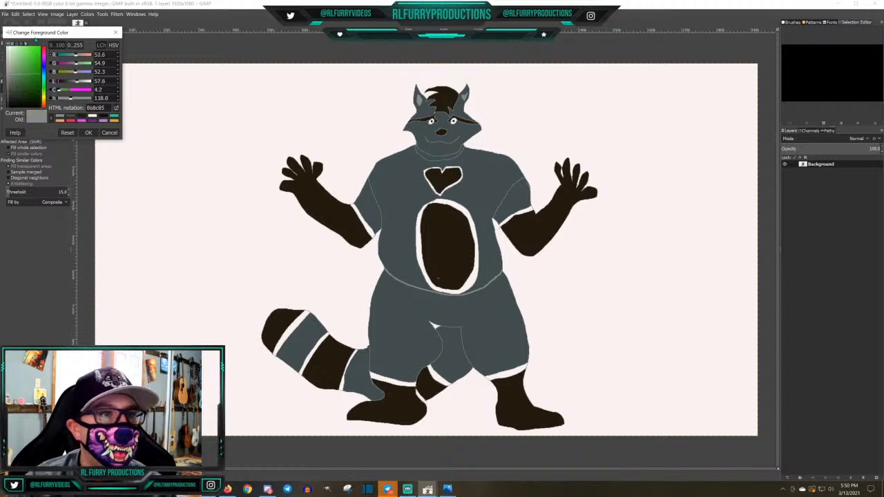
pyautogui.click(40, 50)
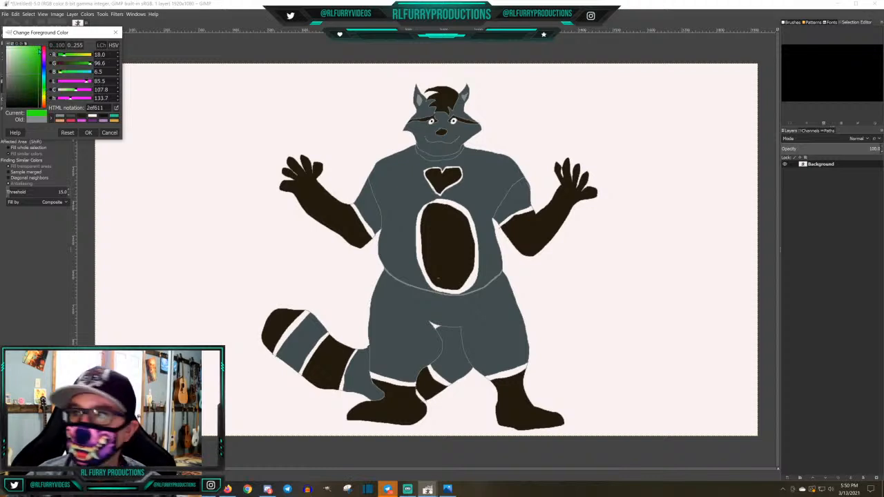
pyautogui.click(90, 133)
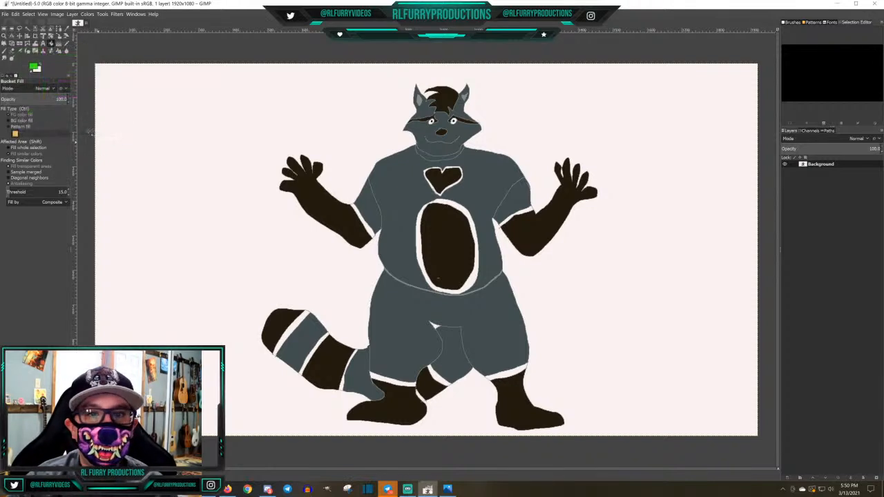
pyautogui.click(368, 228)
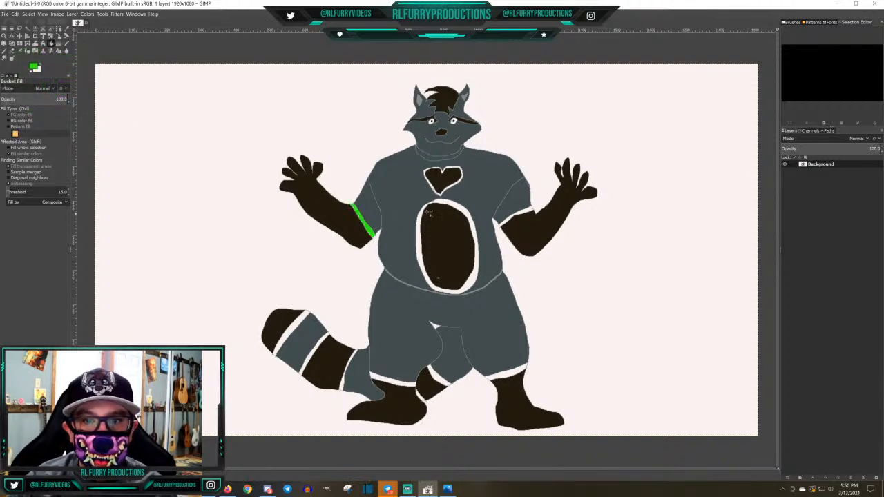
pyautogui.click(447, 168)
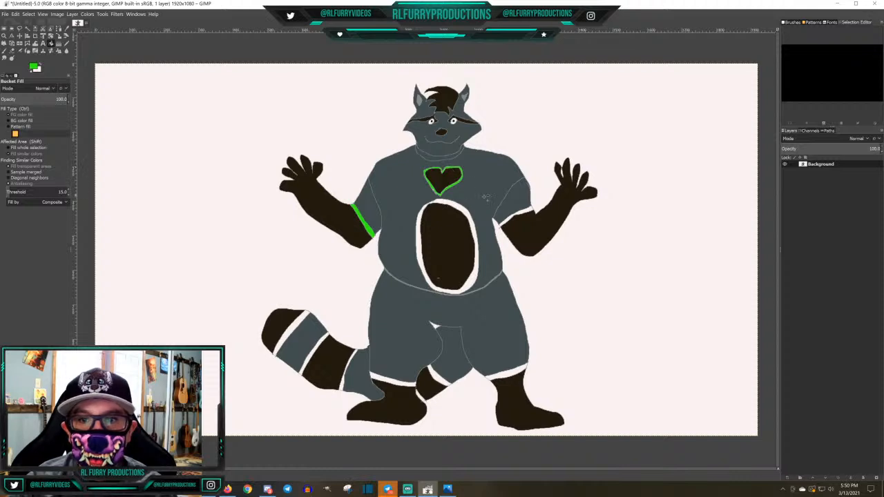
pyautogui.click(530, 211)
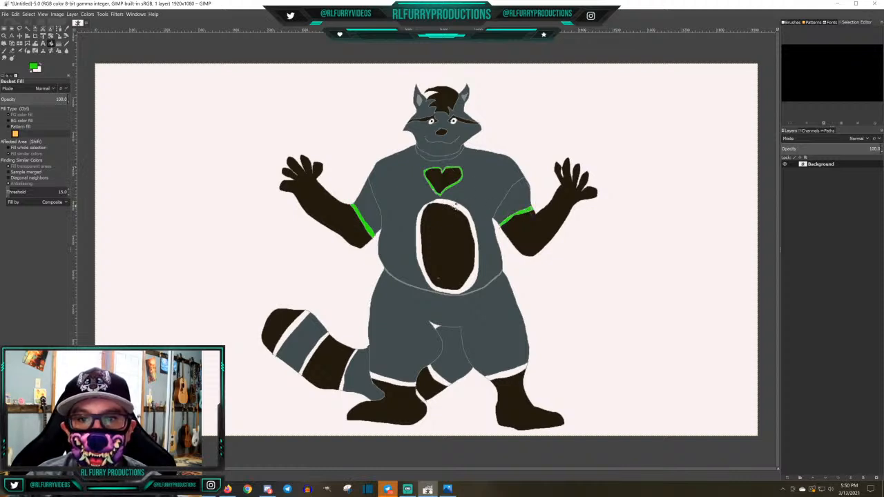
pyautogui.click(454, 205)
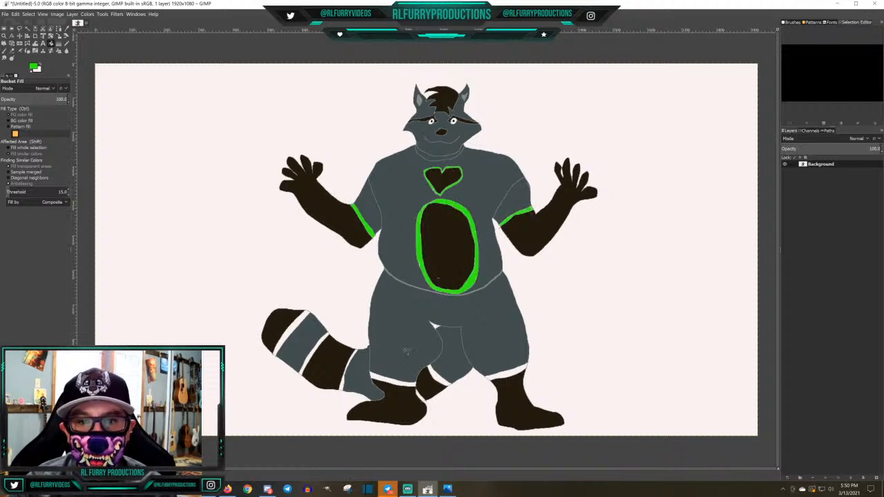
# Fill the bands above both feet, the band between the legs and the three thin tail stripes with 2ef611
pyautogui.click(436, 376)
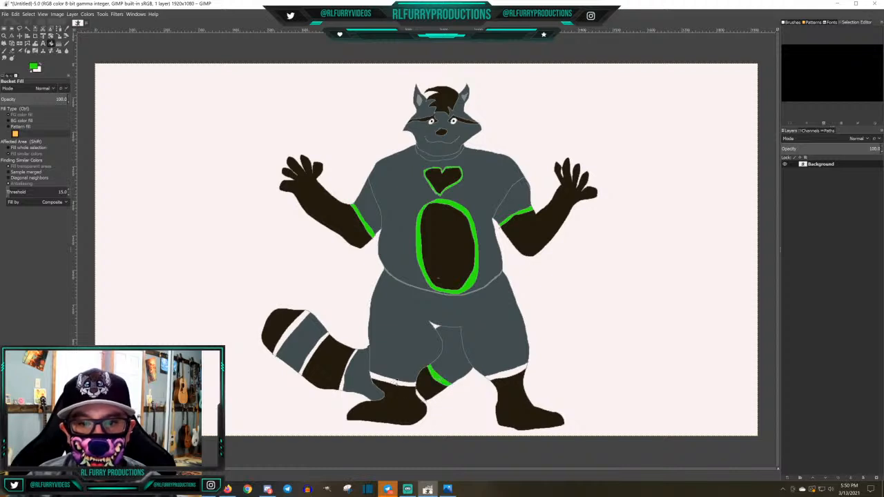
pyautogui.click(395, 383)
pyautogui.click(513, 374)
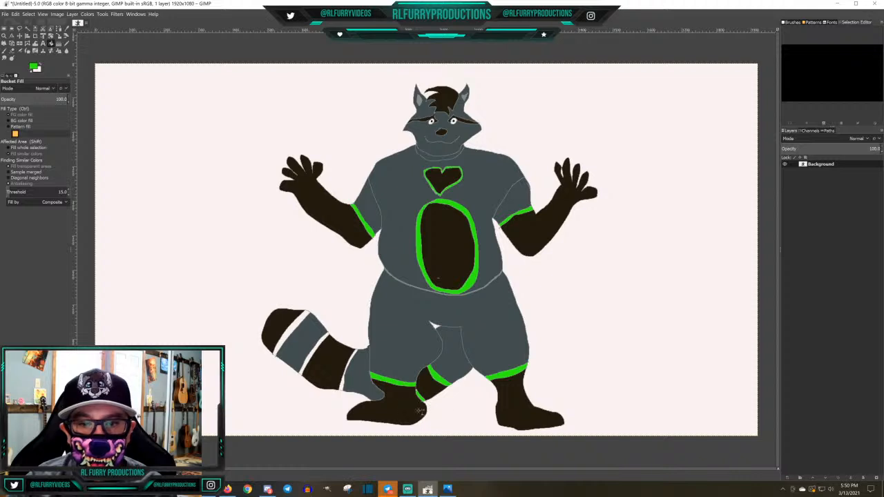
pyautogui.click(344, 384)
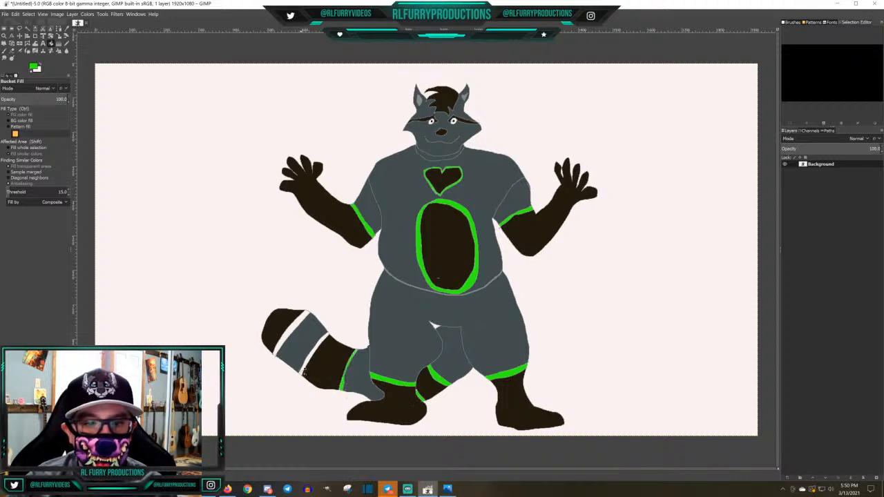
pyautogui.click(309, 362)
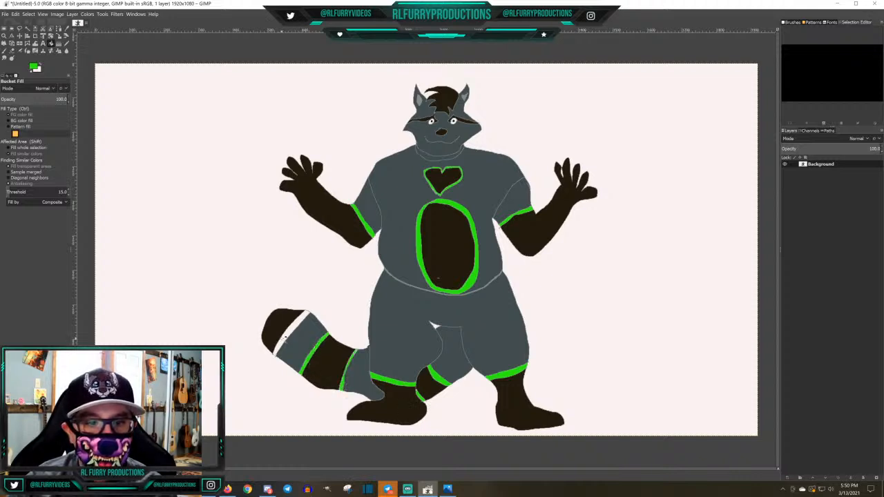
pyautogui.click(288, 337)
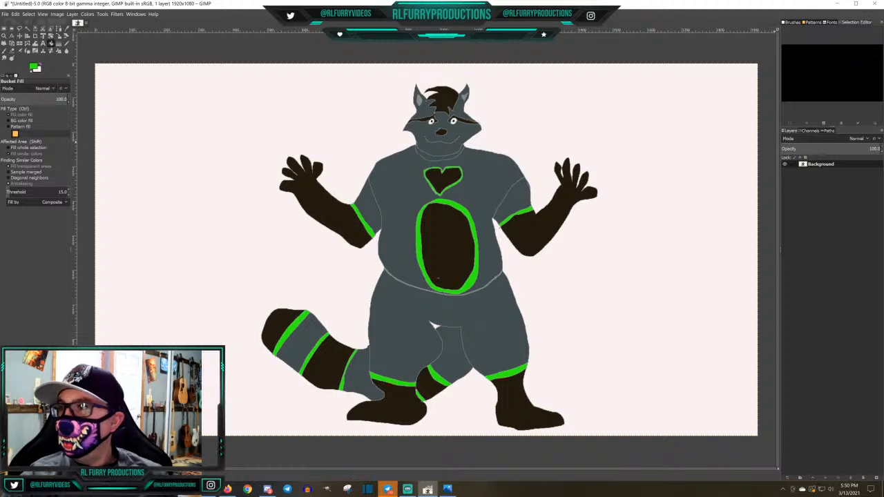
# Switch to Photos and bring the MelonRaccoon.jpg reference into view beside the drawing
pyautogui.hotkey('alt', 'Tab')
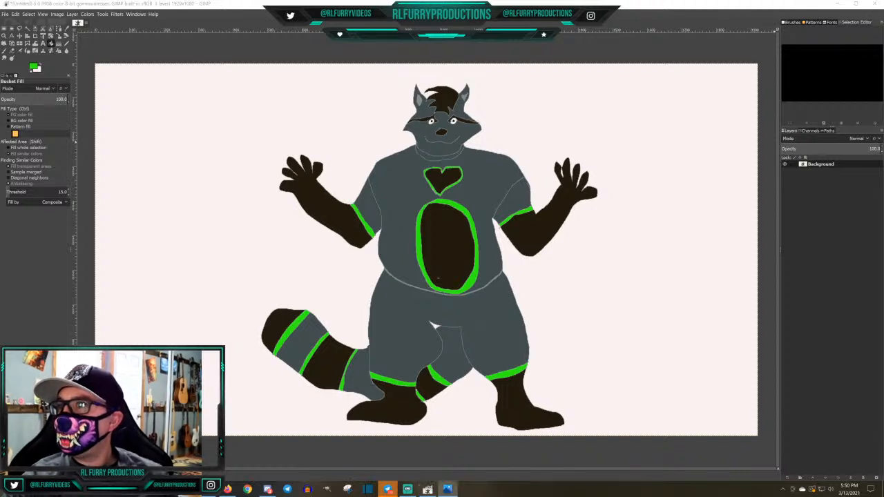
pyautogui.moveTo(883, 144); pyautogui.dragTo(741, 53)
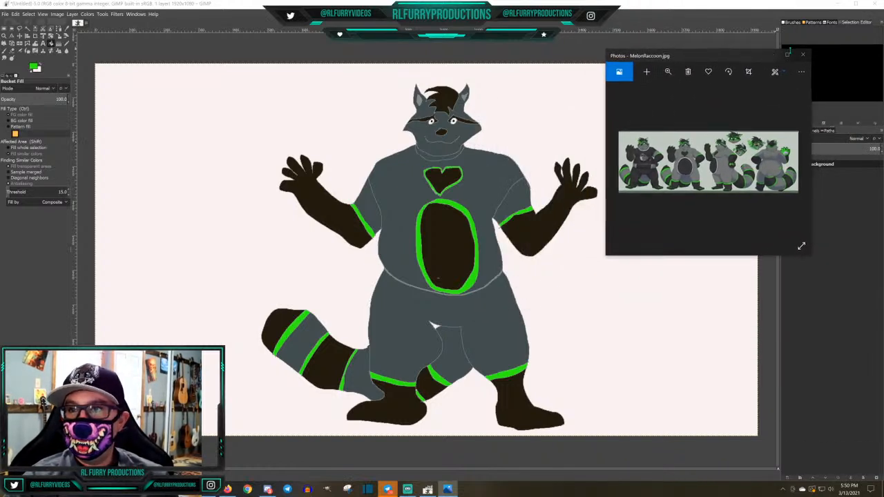
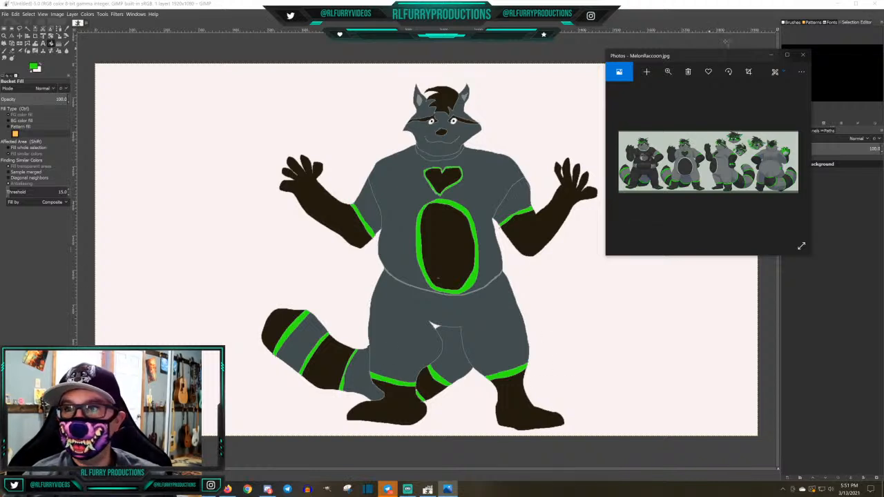
# Close the MelonRaccoon.jpg reference, set the foreground color to off-white fbf1f1 and fill the belly oval's border with it
pyautogui.click(804, 54)
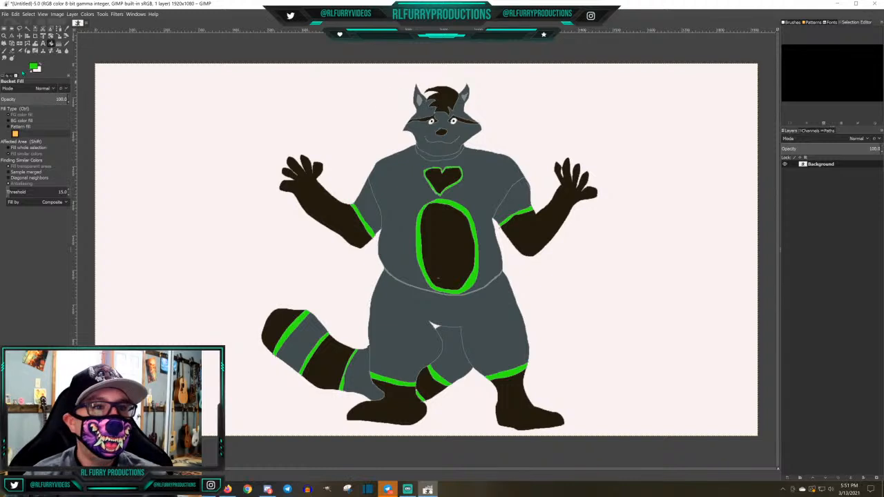
pyautogui.click(33, 67)
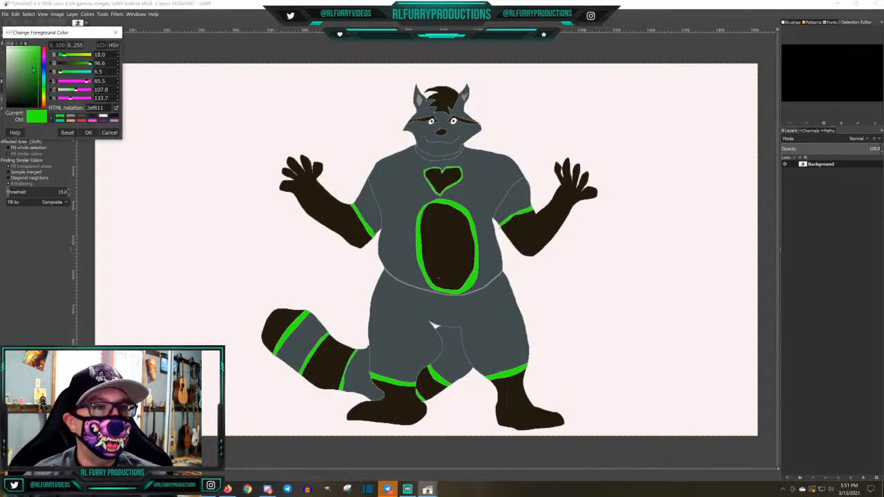
pyautogui.click(103, 116)
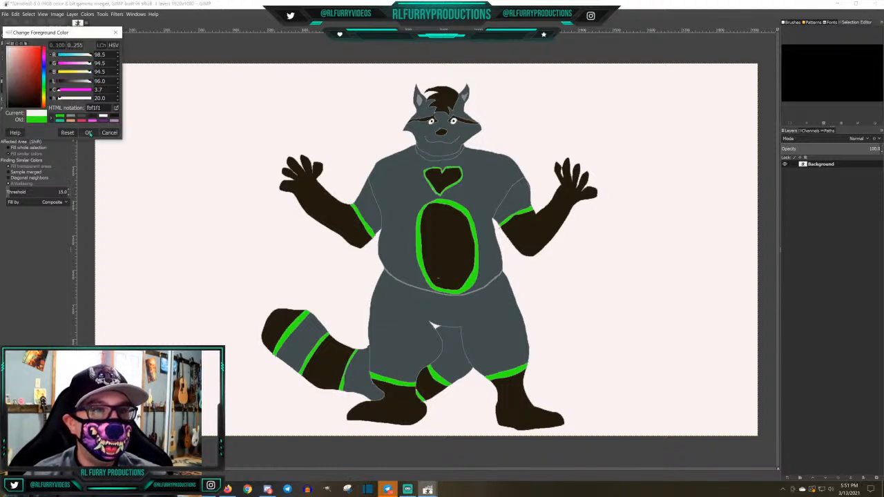
pyautogui.click(88, 133)
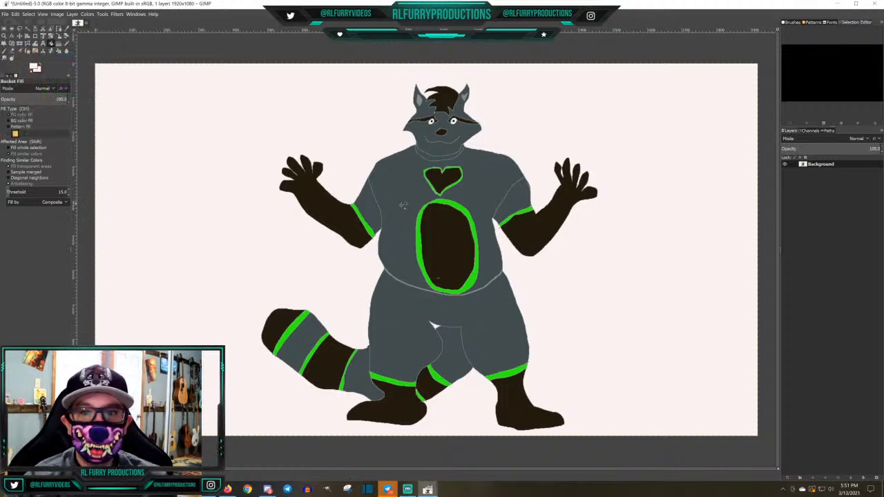
pyautogui.click(421, 244)
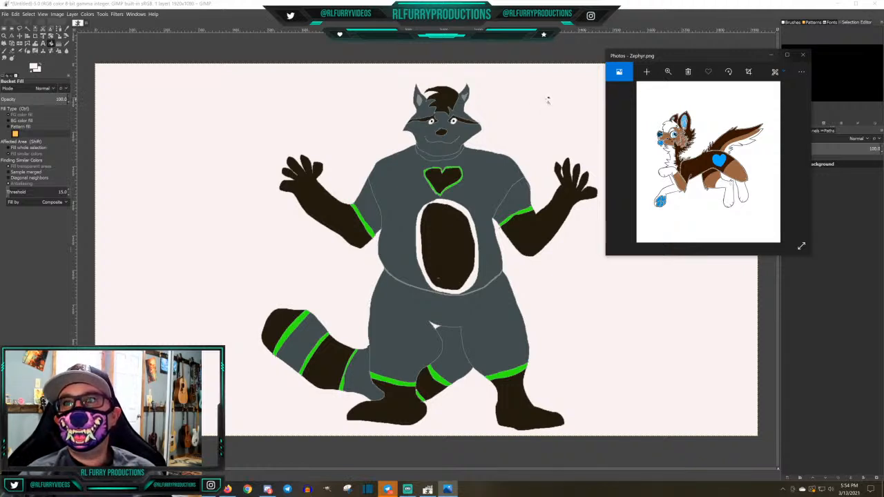
# Review the reference images Zephyr.png, Autumn.jpg, Huckleberry.jpg, Kari.jpg and Mastrone.png beside the drawing, closing each one
pyautogui.click(805, 56)
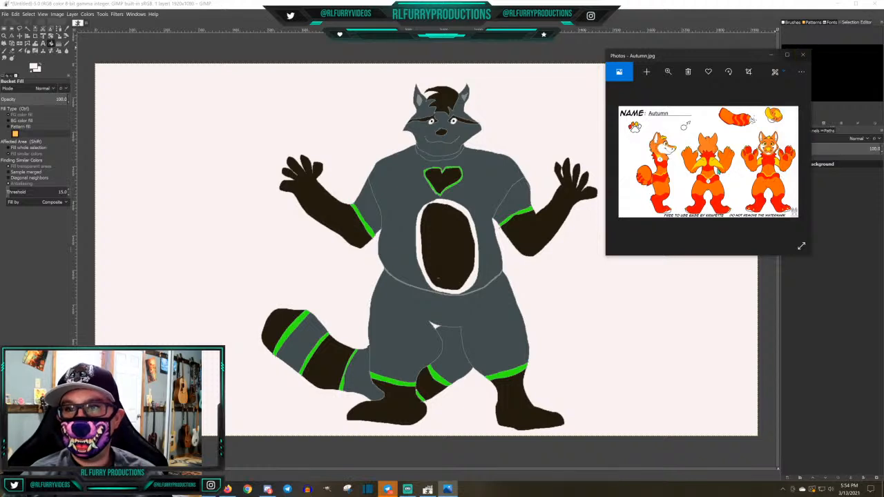
pyautogui.click(803, 54)
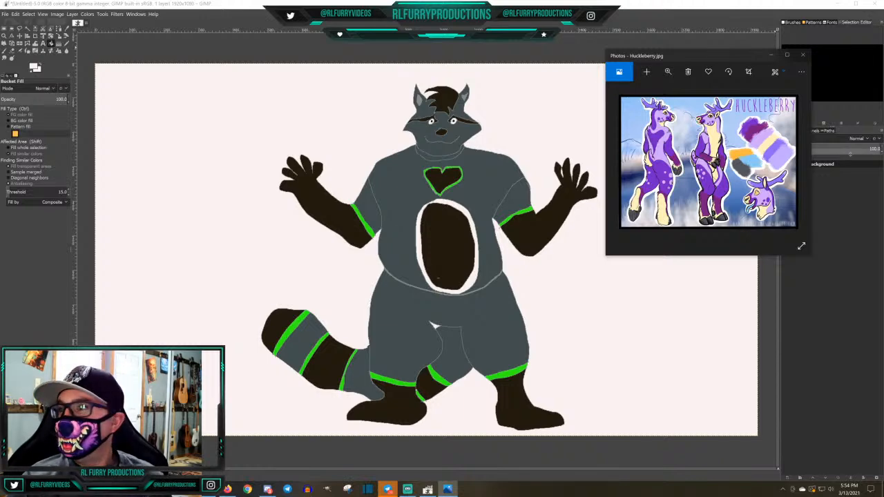
pyautogui.click(802, 55)
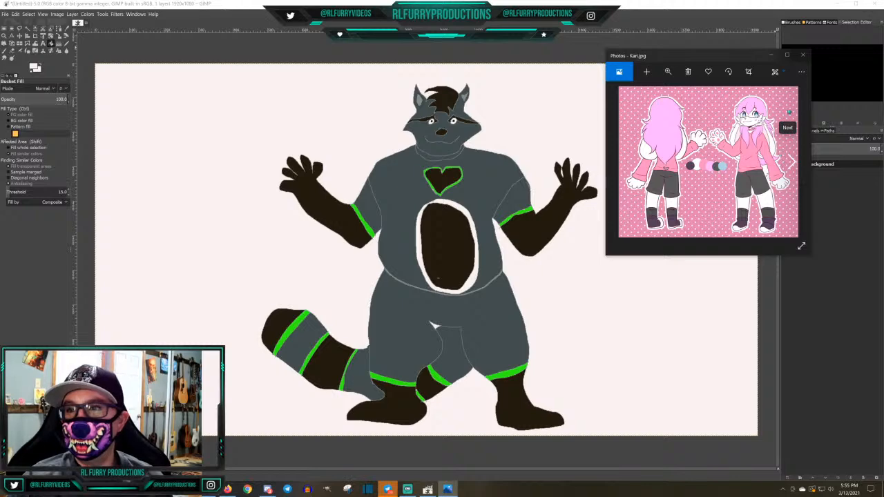
pyautogui.click(802, 55)
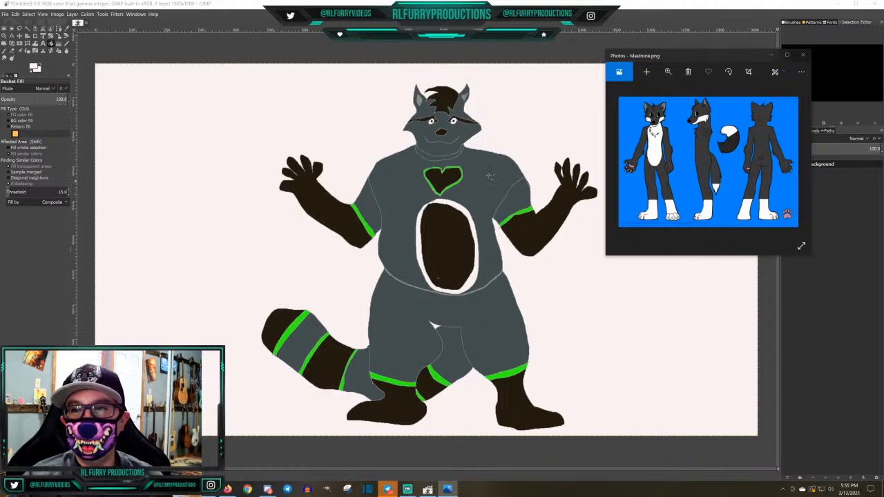
pyautogui.click(805, 55)
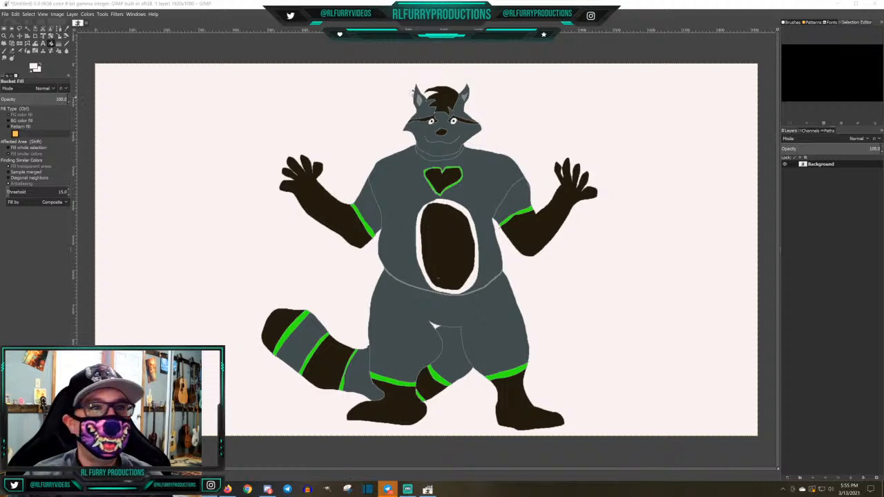
# Open the recent drawing Autumn.xcf, compare it with the Autumn.jpg reference and close the reference
pyautogui.click(5, 14)
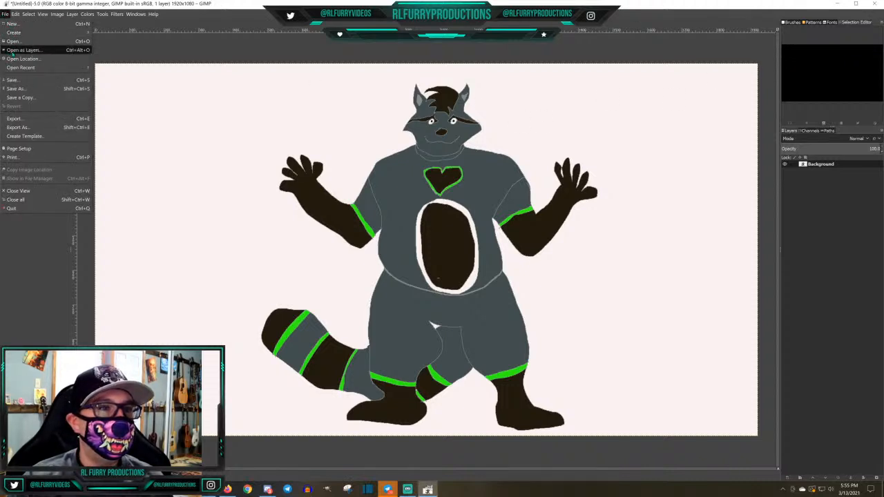
pyautogui.moveTo(20, 68)
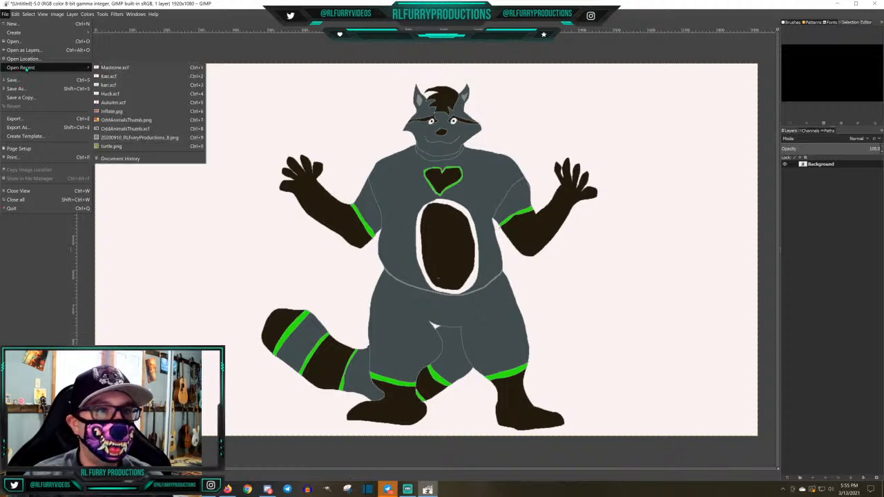
pyautogui.click(112, 104)
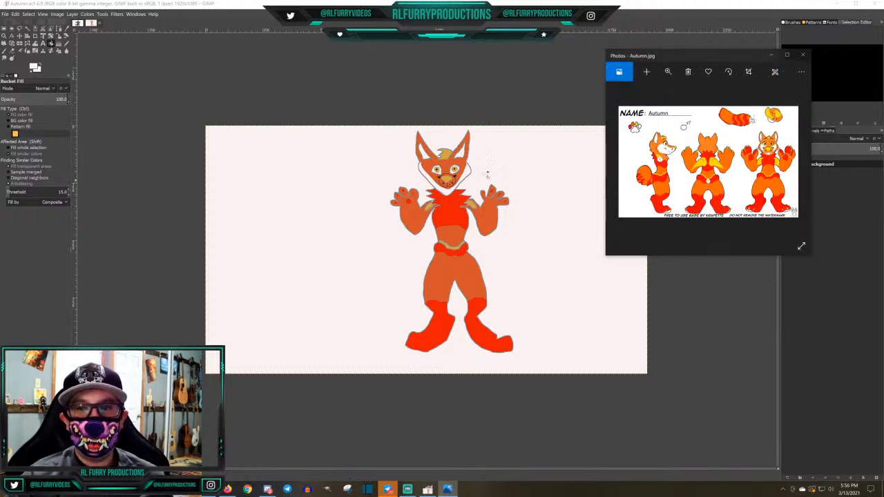
pyautogui.click(802, 56)
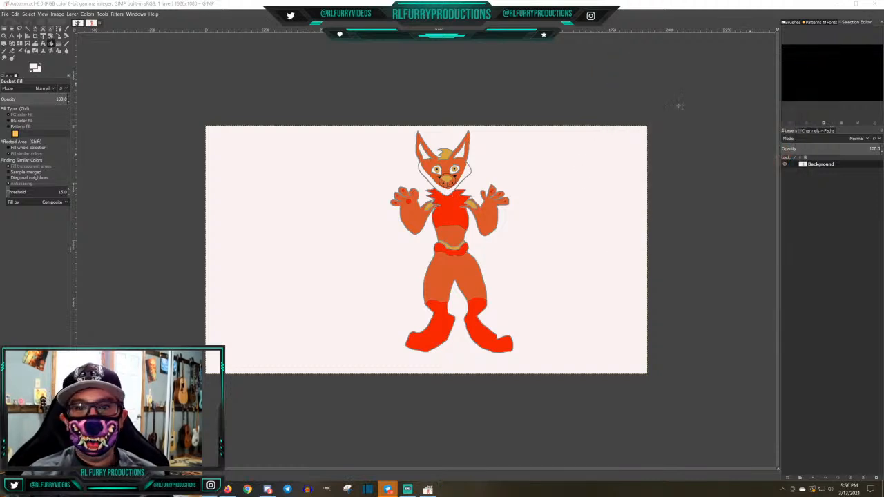
# Open the recent drawing kari.xcf to view the rabbit character in the red sweater
pyautogui.click(6, 14)
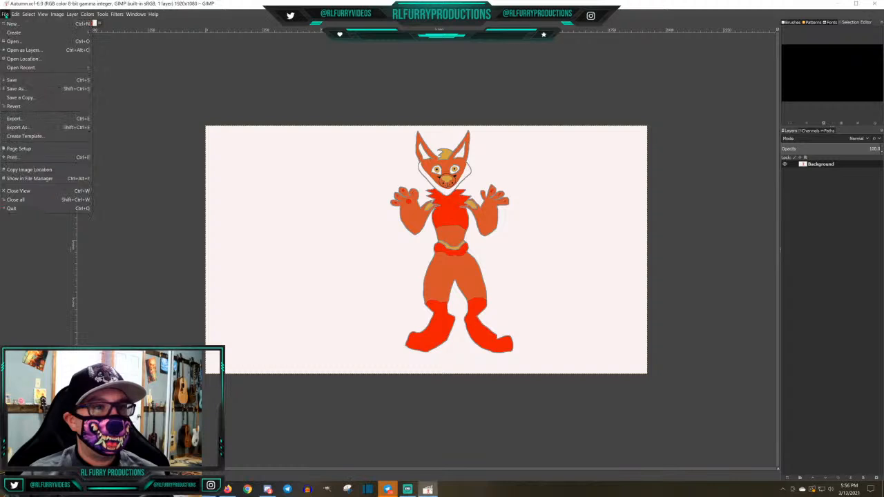
pyautogui.moveTo(42, 67)
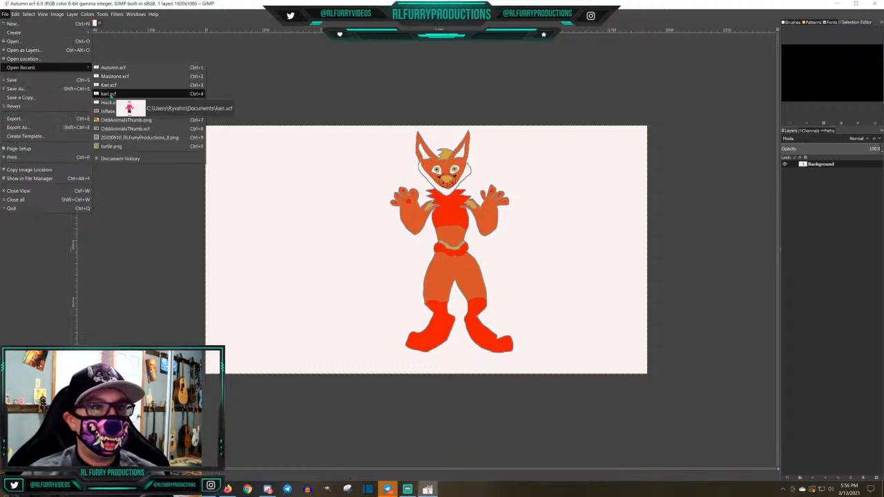
pyautogui.click(109, 93)
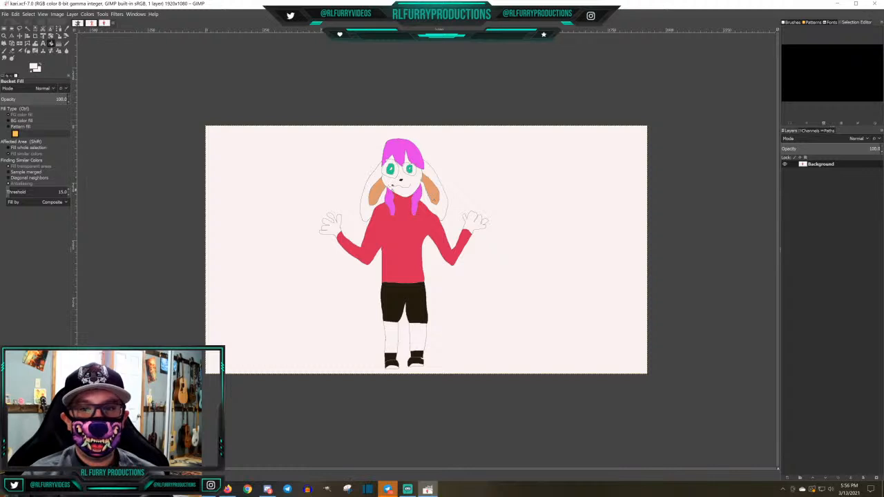
# Close the kari.xcf and Autumn.xcf drawings to return to the raccoon drawing
pyautogui.click(4, 14)
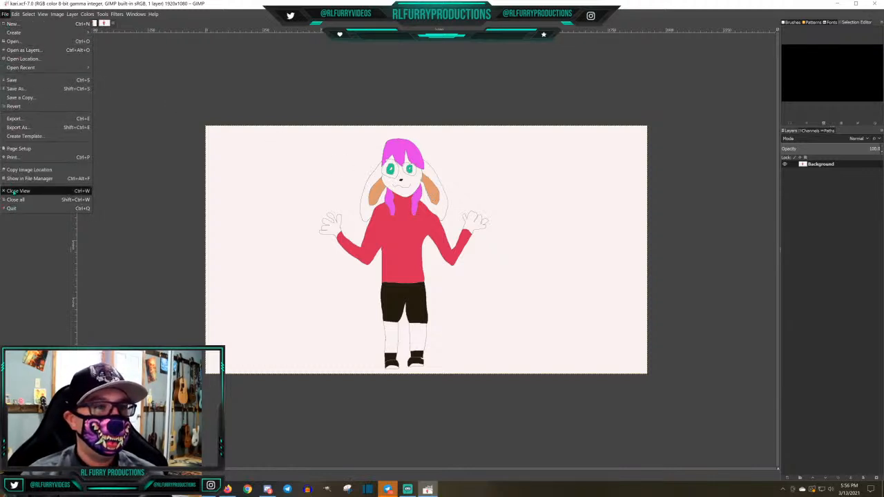
pyautogui.click(15, 190)
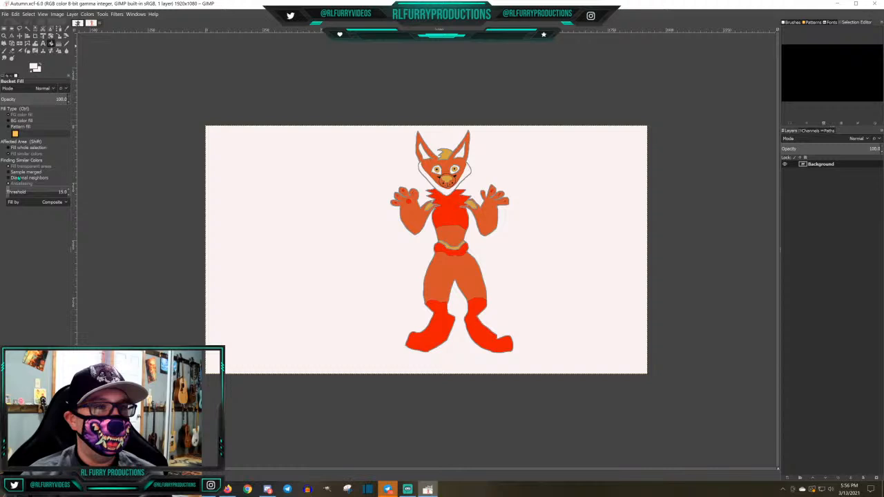
pyautogui.click(6, 14)
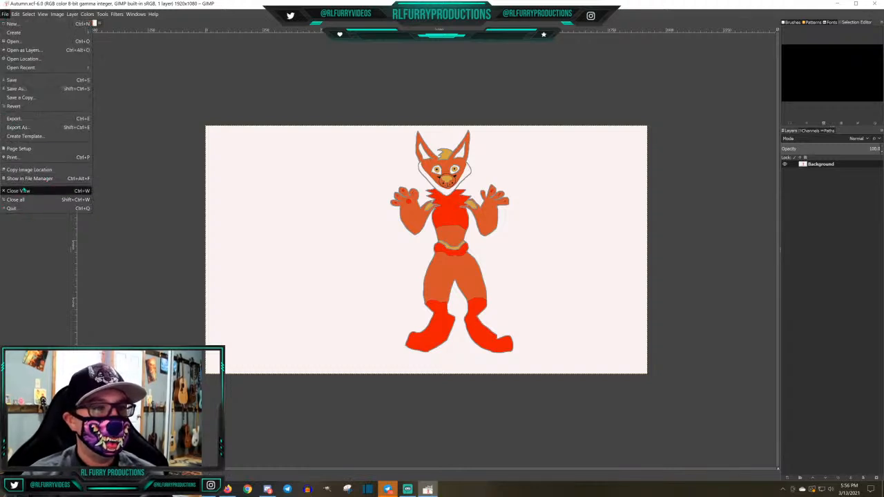
pyautogui.click(23, 190)
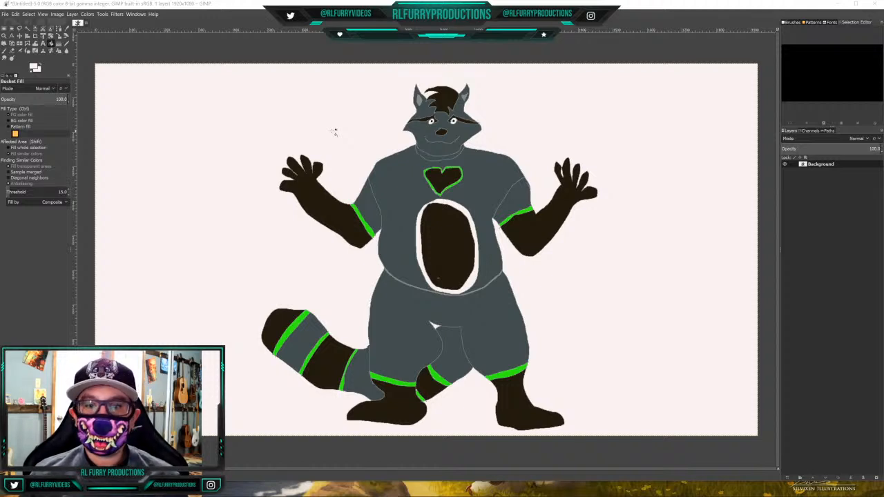
# Cancel quitting GIMP to keep the unsaved raccoon drawing open and minimize its window to the desktop
pyautogui.click(877, 4)
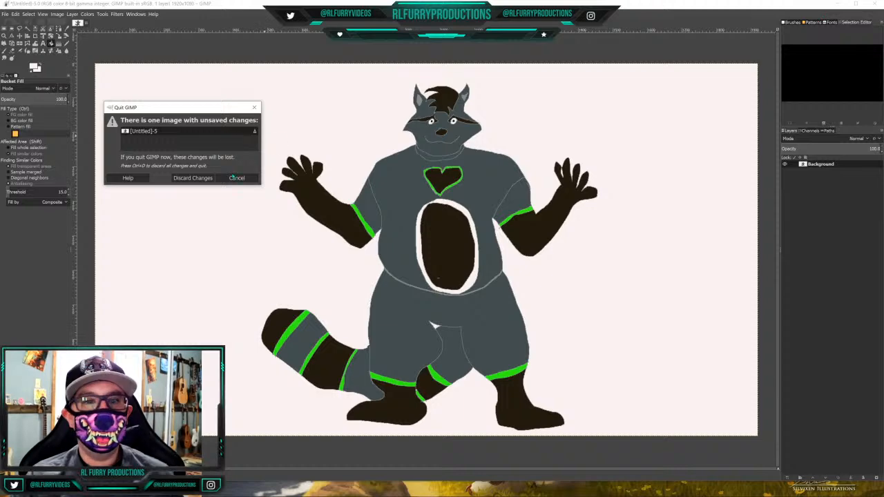
pyautogui.click(237, 178)
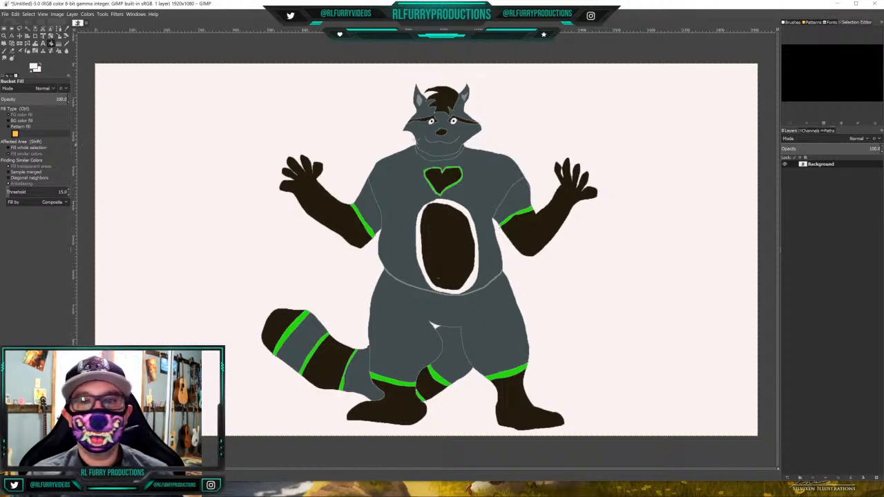
pyautogui.click(836, 5)
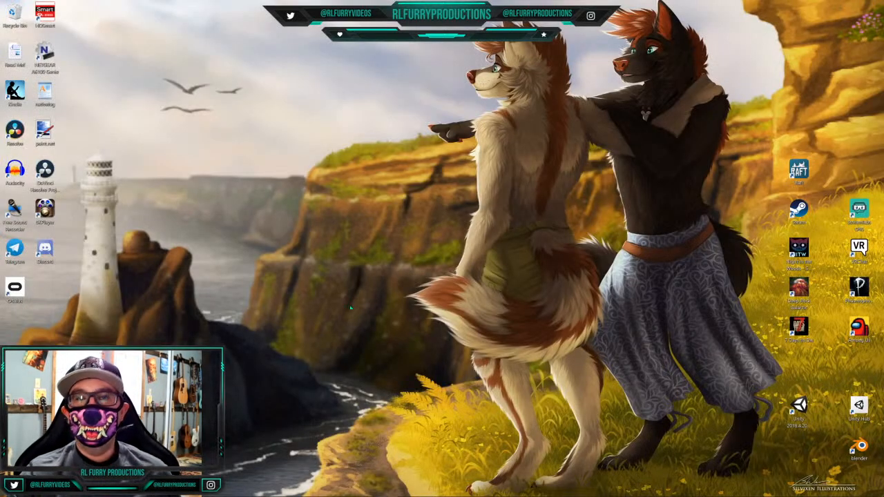